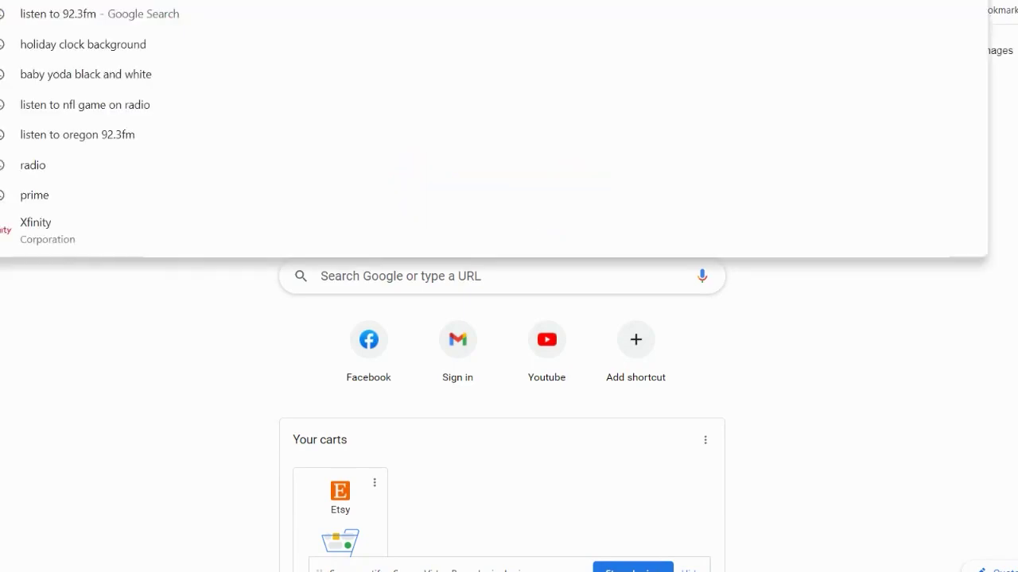
# Step: Search the web for "inkscape"
pyautogui.write('insc')
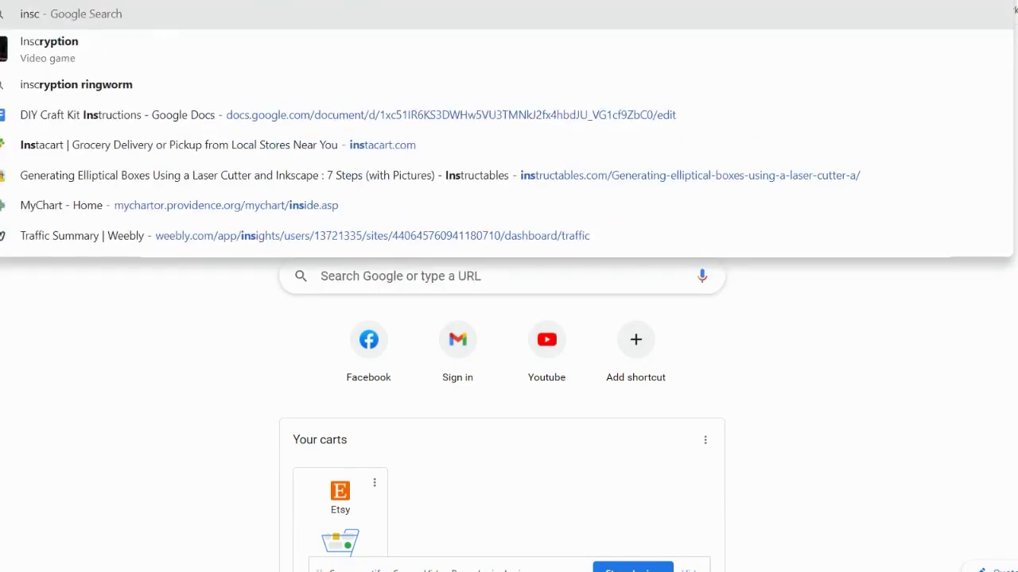
pyautogui.write('a')
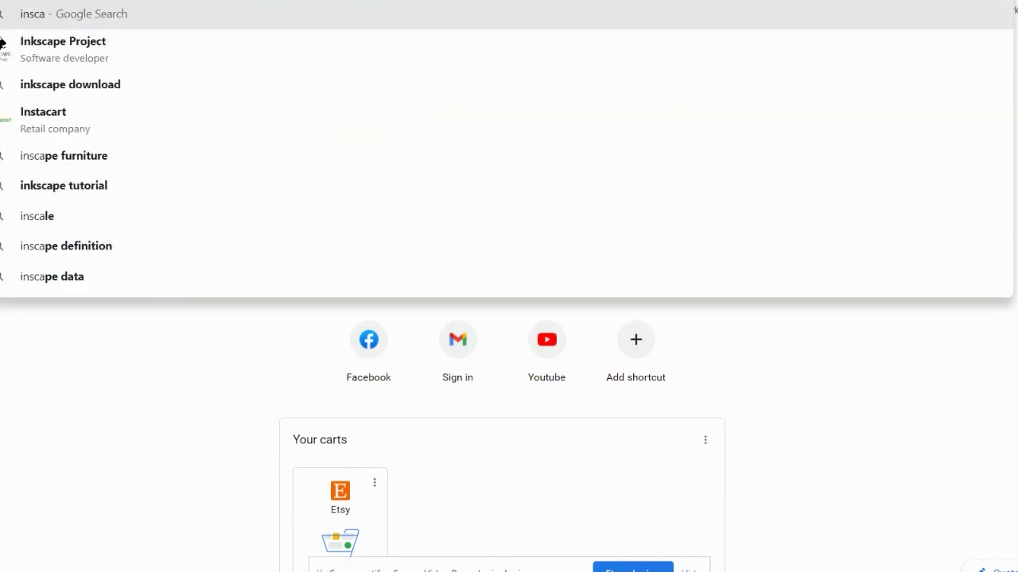
pyautogui.press('BackSpace')
pyautogui.press('BackSpace')
pyautogui.press('BackSpace')
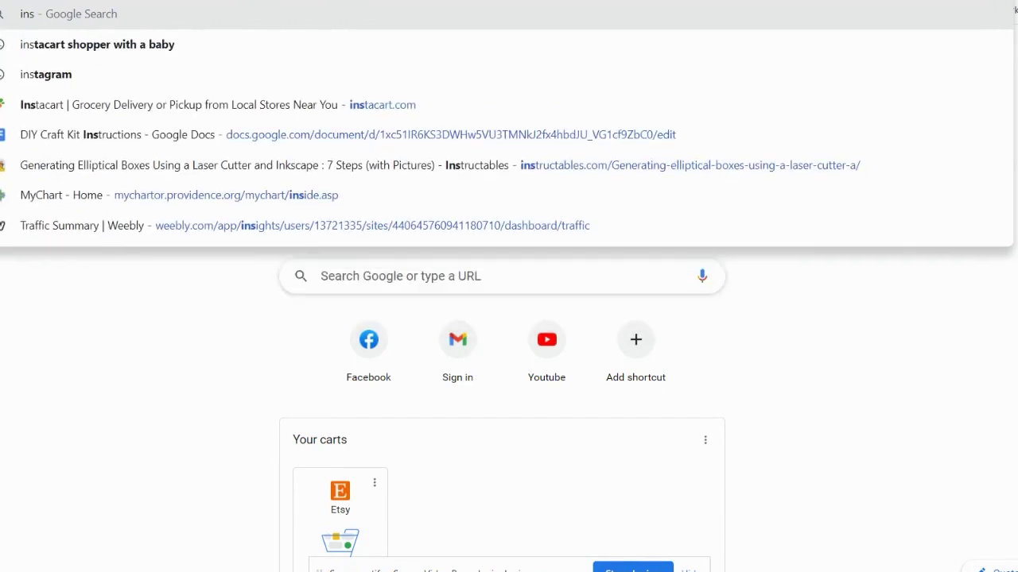
pyautogui.write('kscape')
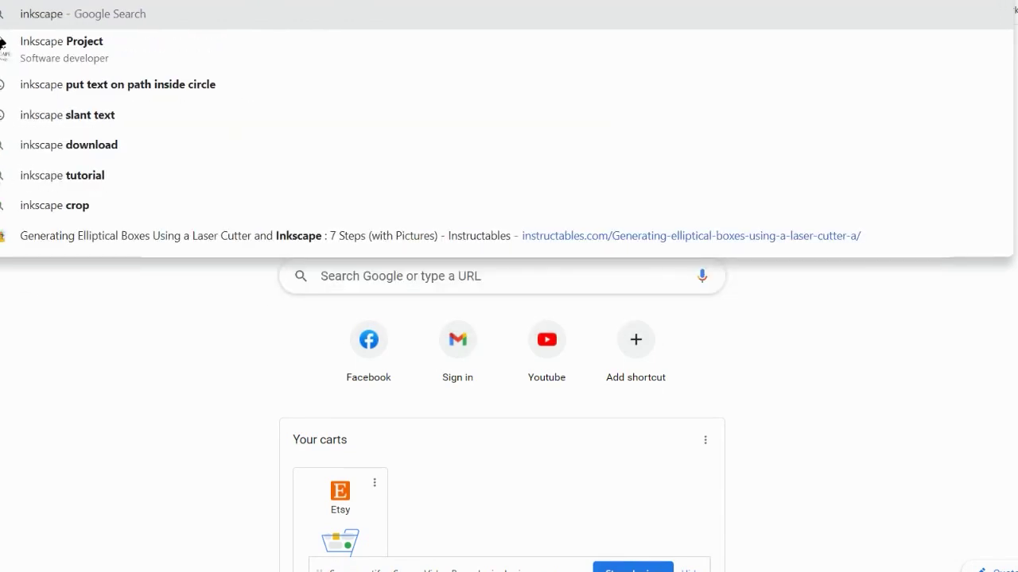
pyautogui.click(325, 45)
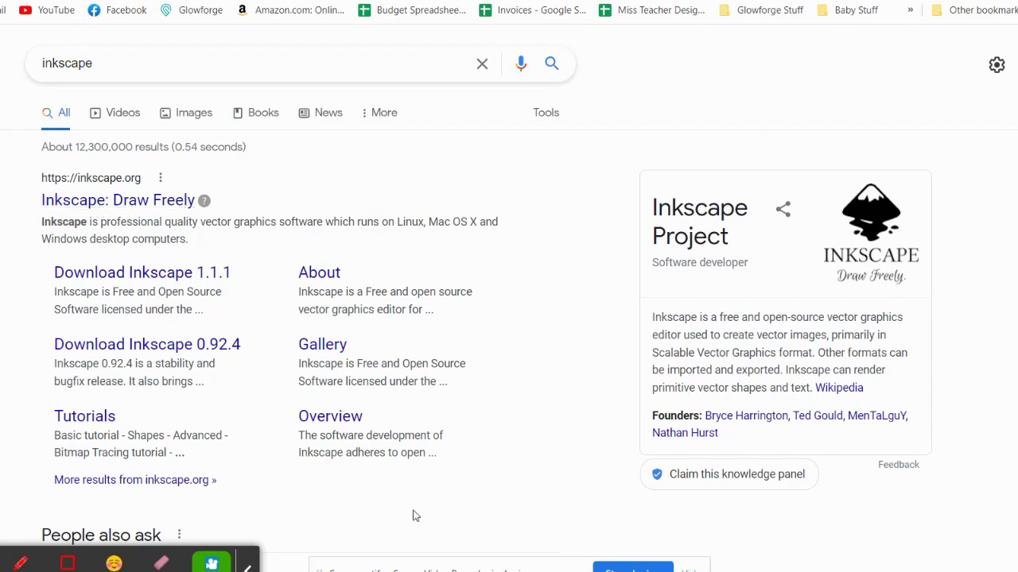
# Step: Switch to the scanned recipe Scan0001.jpg in Photos and crop away the blank scan area around the handwritten page
pyautogui.click(567, 567)
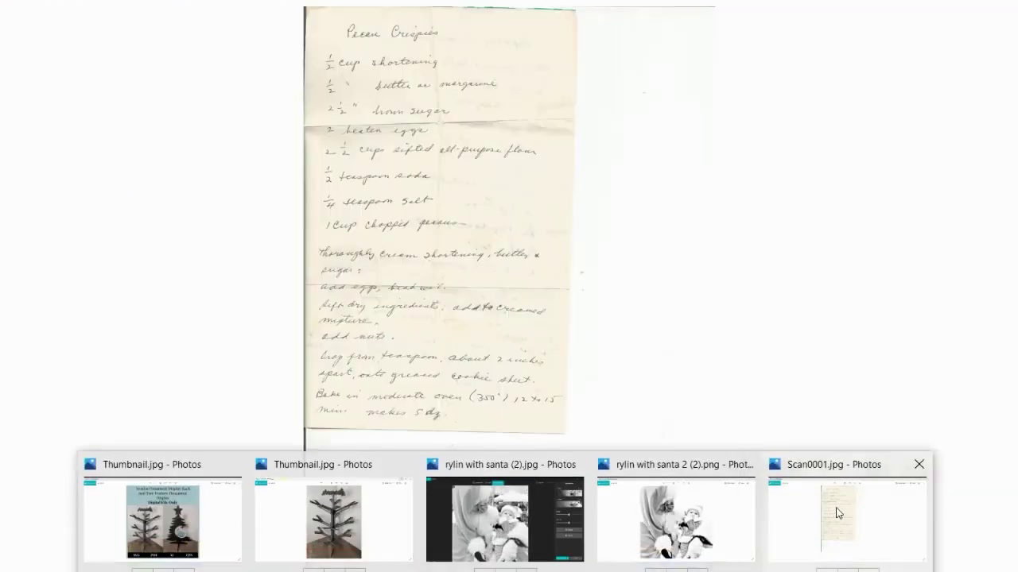
pyautogui.click(838, 514)
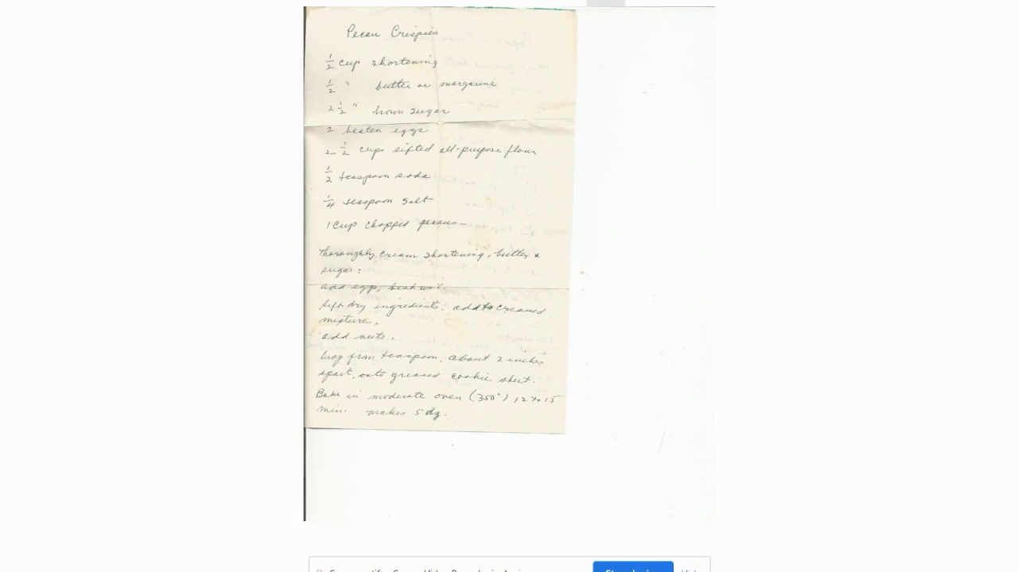
pyautogui.click(608, 2)
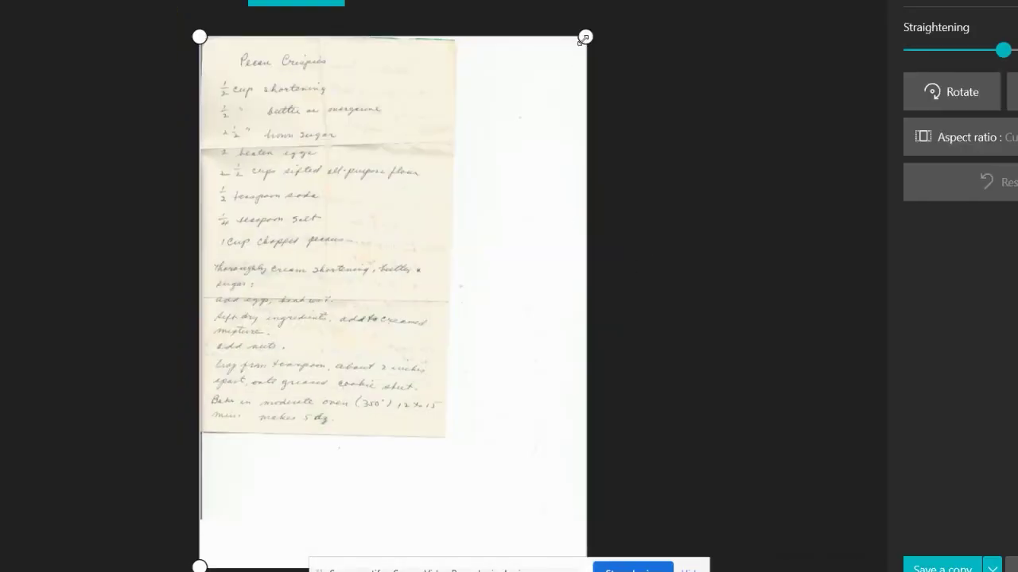
pyautogui.moveTo(586, 37); pyautogui.dragTo(442, 36)
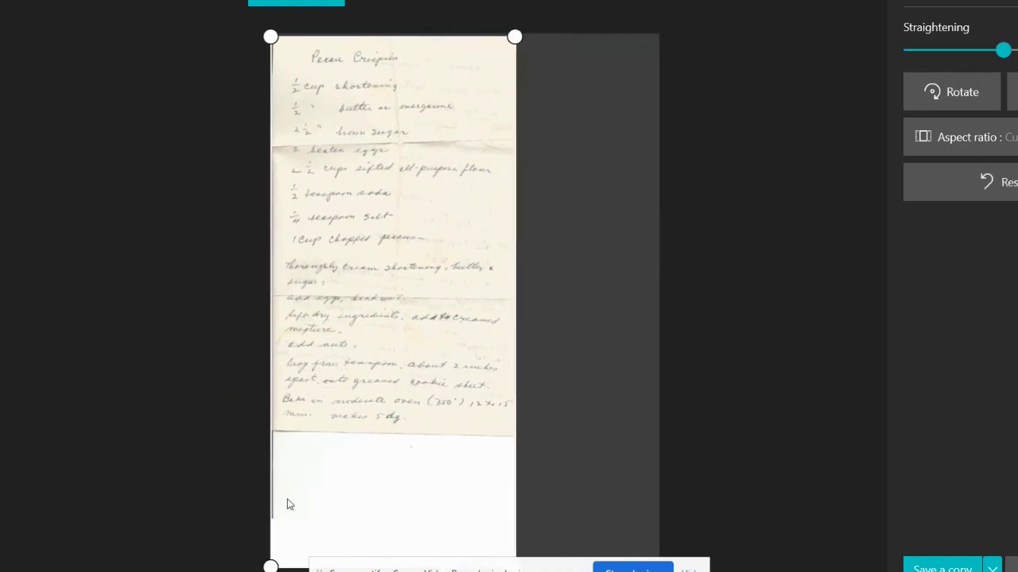
pyautogui.moveTo(270, 566); pyautogui.dragTo(252, 432)
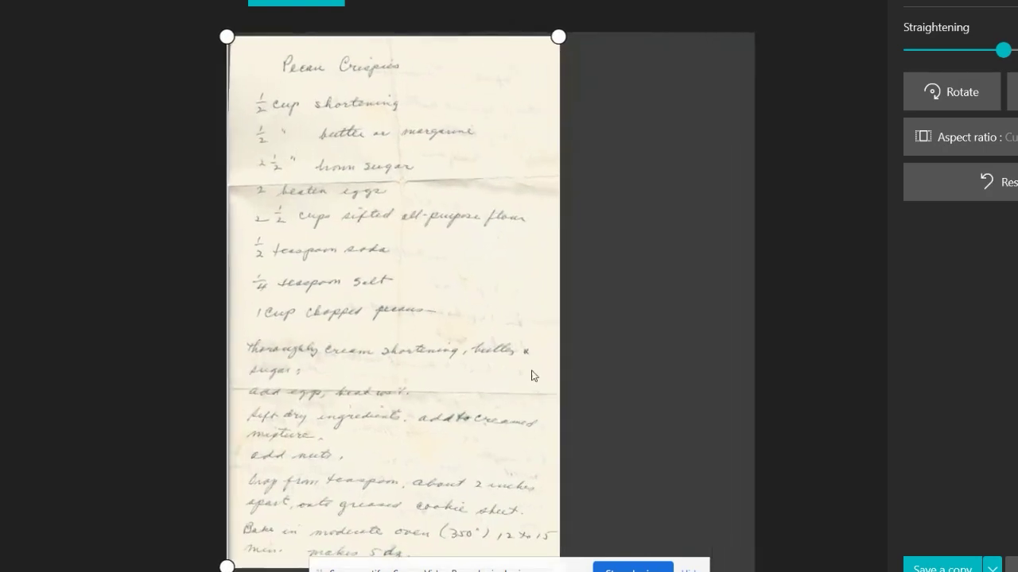
pyautogui.moveTo(227, 36); pyautogui.dragTo(231, 35)
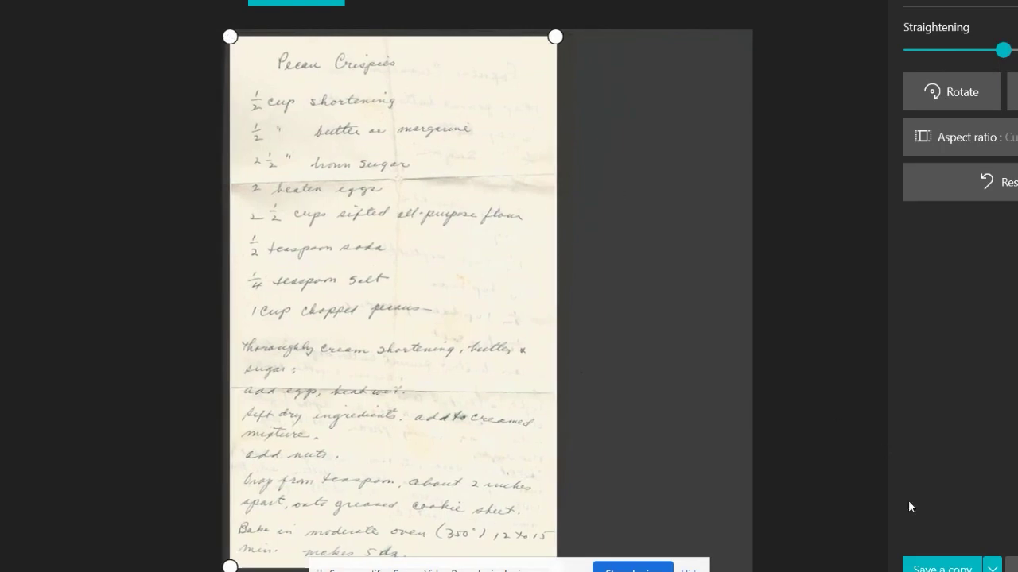
# Step: Save the cropped scan as a JPG copy named "recipe 1" in the Pictures folder
pyautogui.click(949, 569)
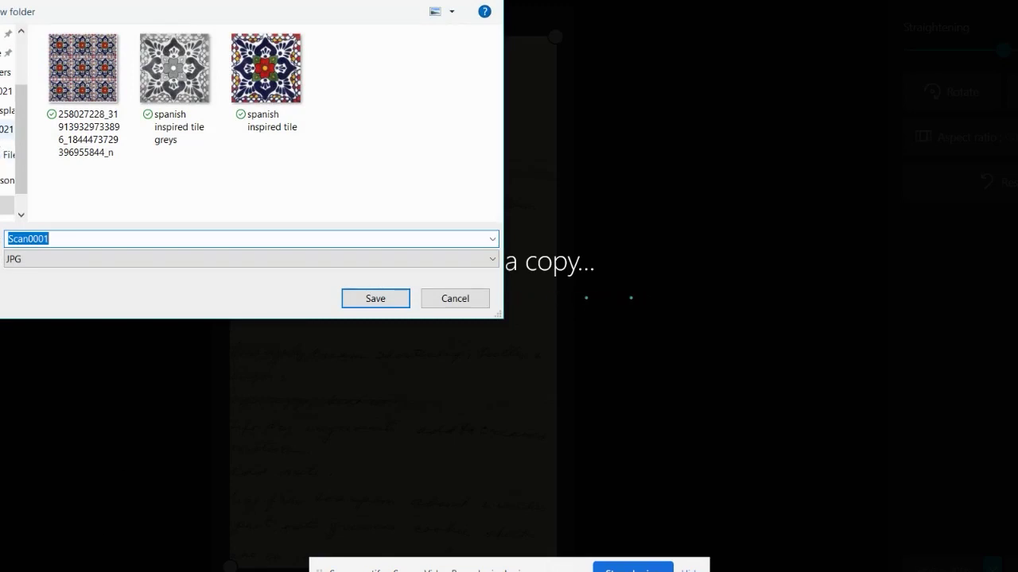
pyautogui.scroll(2, 6, 128)
pyautogui.click(7, 122)
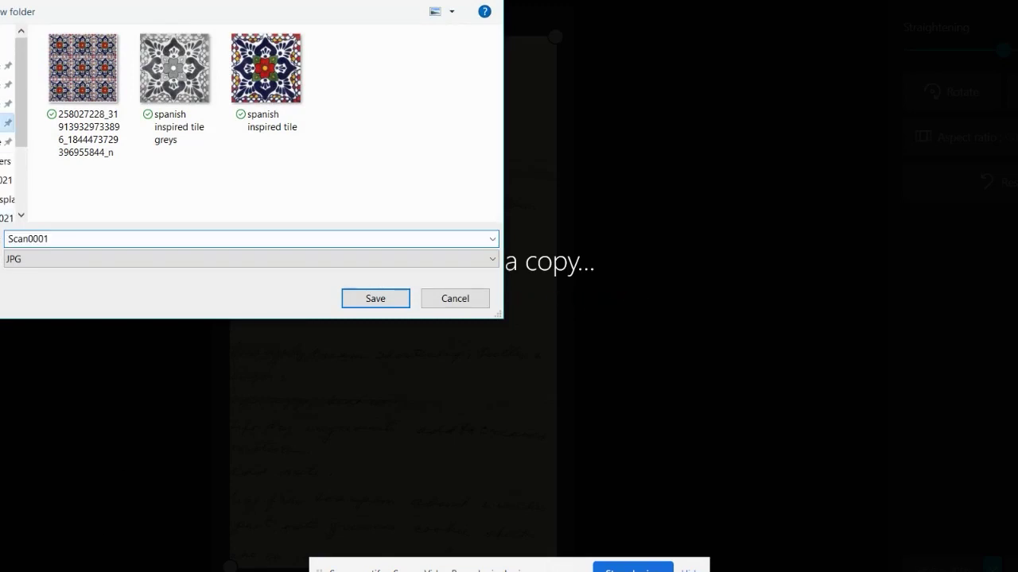
pyautogui.doubleClick(71, 243)
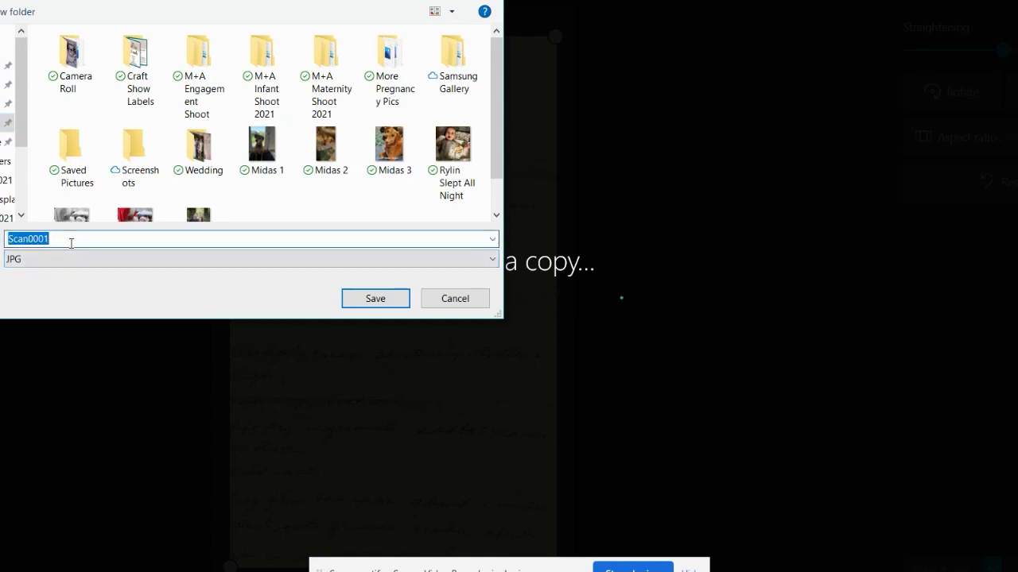
pyautogui.write('recipe')
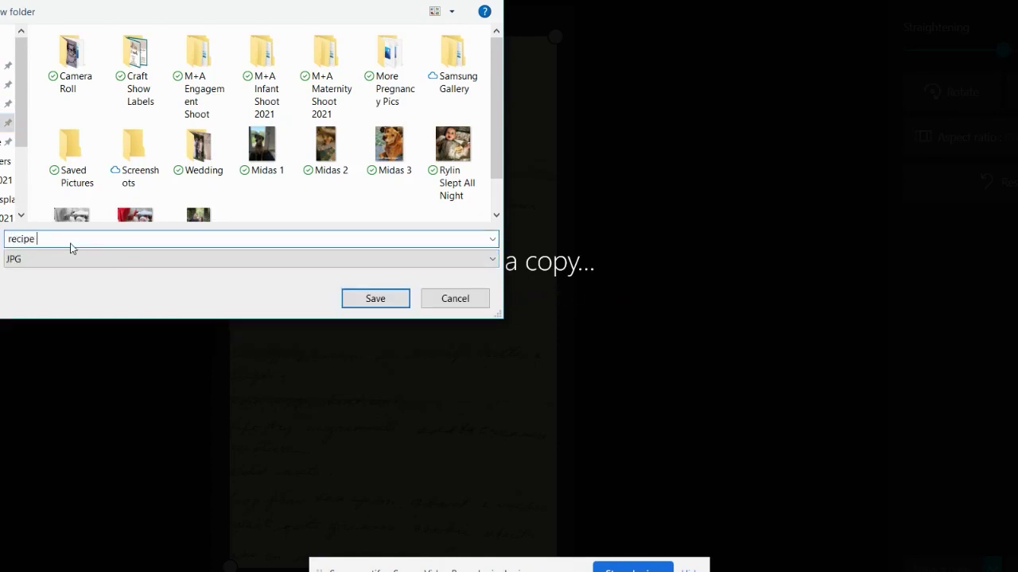
pyautogui.press('Return')
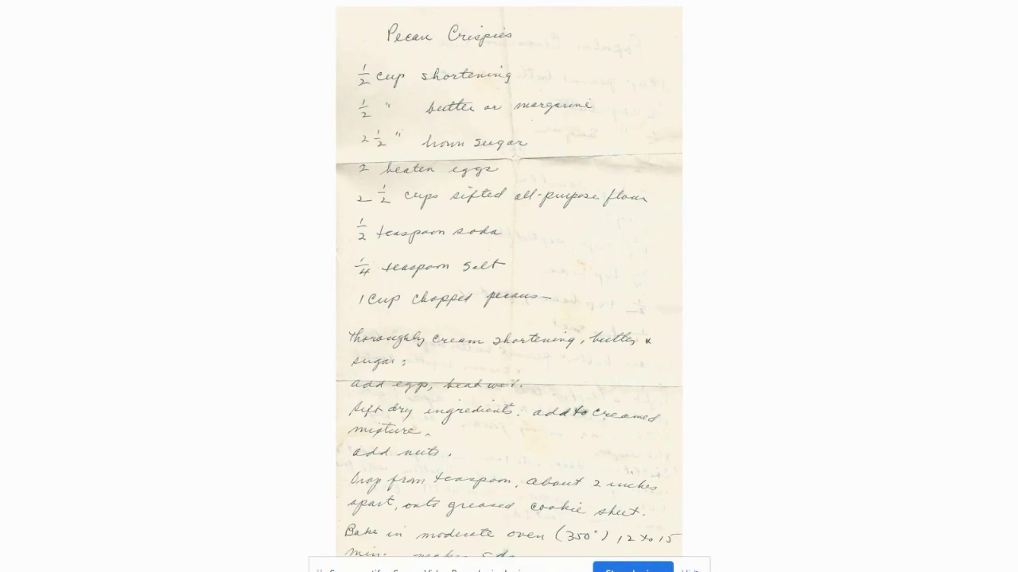
# Step: Darken the cropped recipe slightly with the Light adjustment so the handwriting stands out, and save over the same file
pyautogui.click(688, 569)
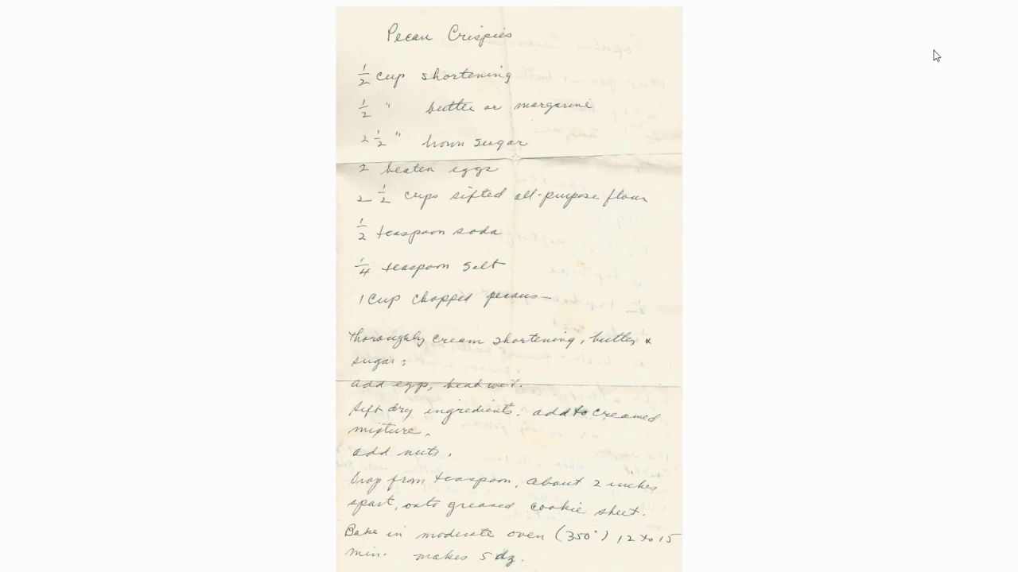
pyautogui.click(943, 2)
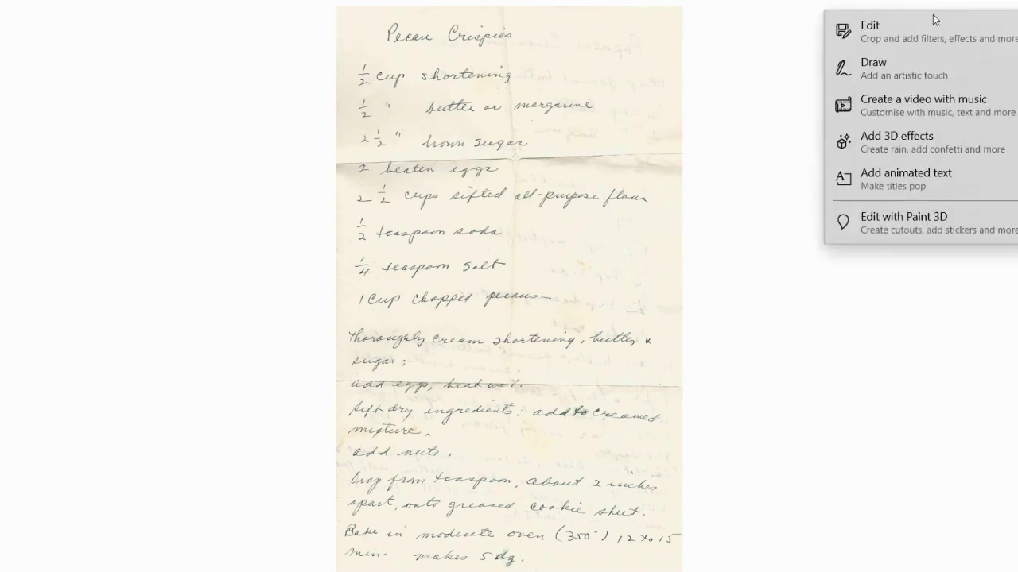
pyautogui.click(922, 37)
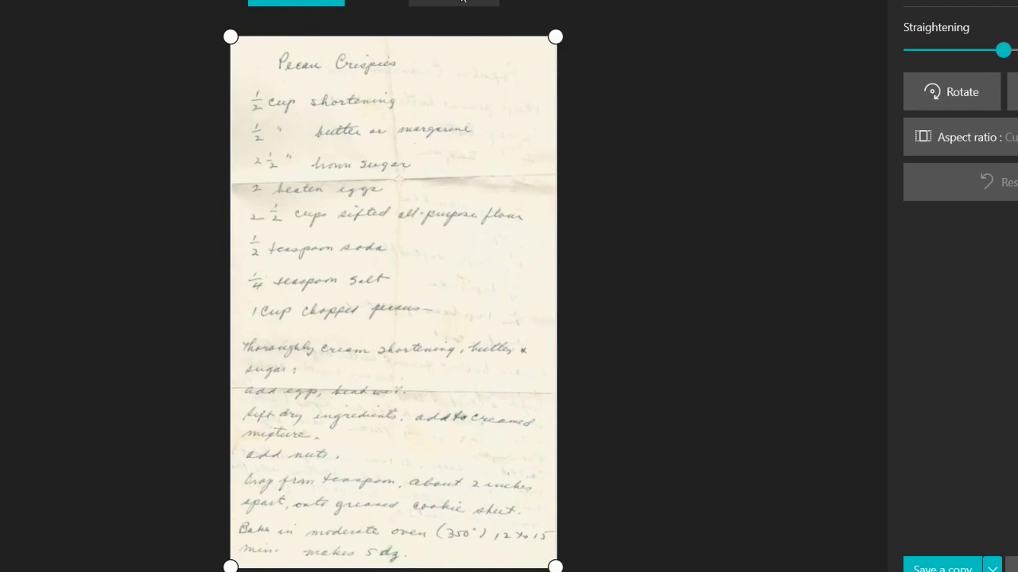
pyautogui.click(462, 2)
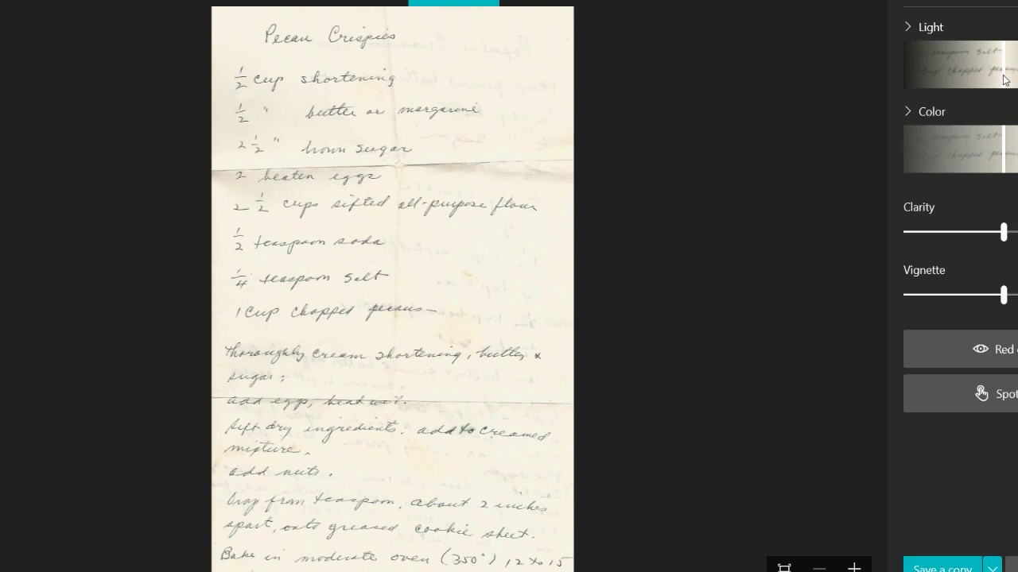
pyautogui.moveTo(1003, 80); pyautogui.dragTo(912, 109)
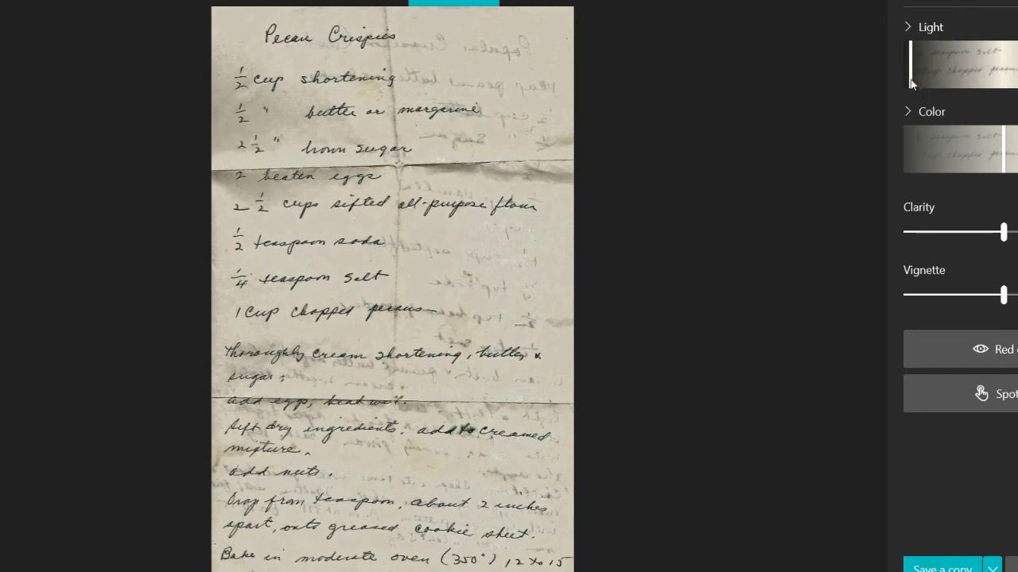
pyautogui.moveTo(911, 84); pyautogui.dragTo(976, 88)
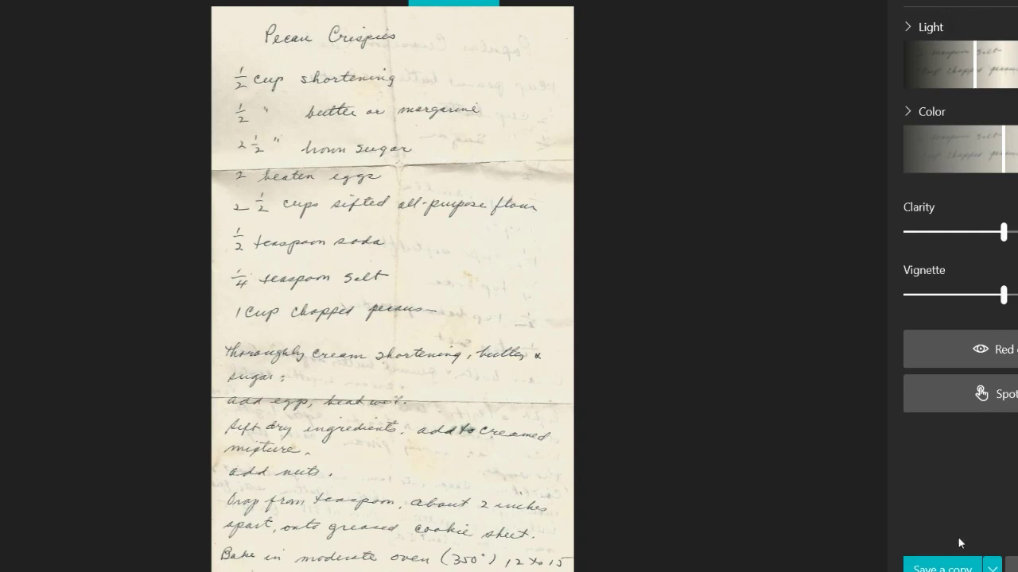
pyautogui.click(992, 568)
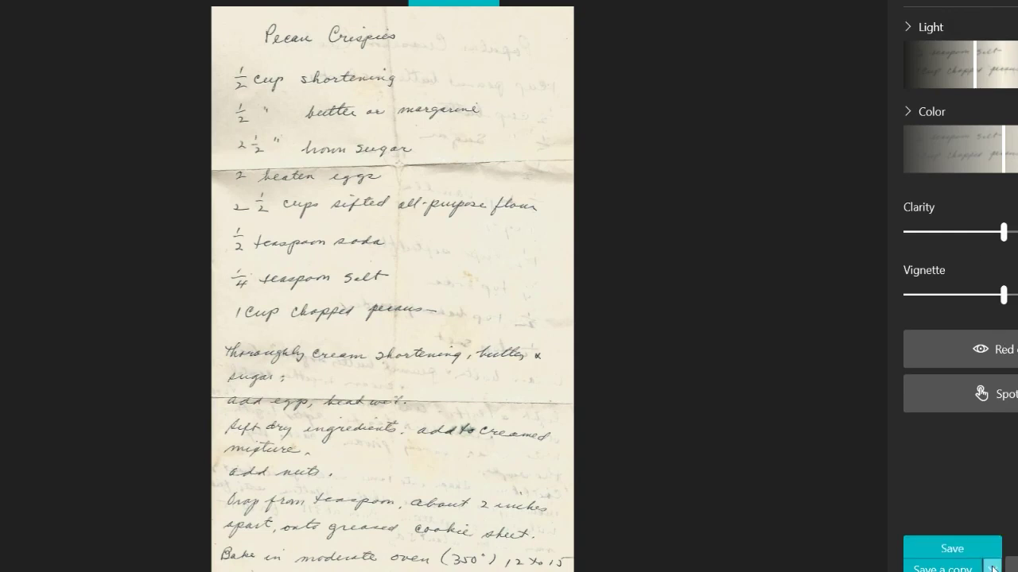
pyautogui.click(975, 553)
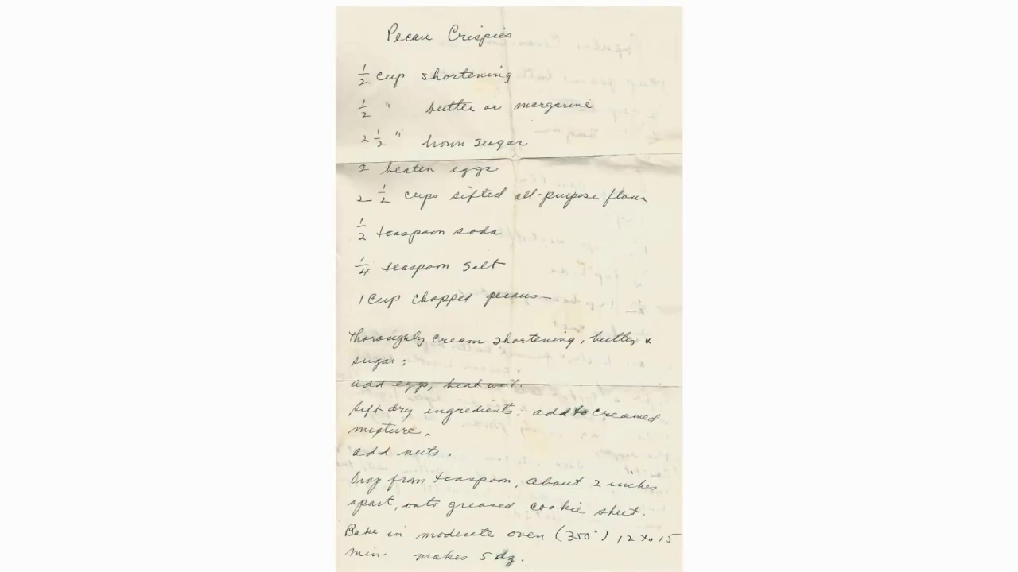
# Step: Bring the "recipe 1" image from the Pictures folder into Inkscape and place it on the left part of the page
pyautogui.moveTo(310, 571)
pyautogui.click(216, 531)
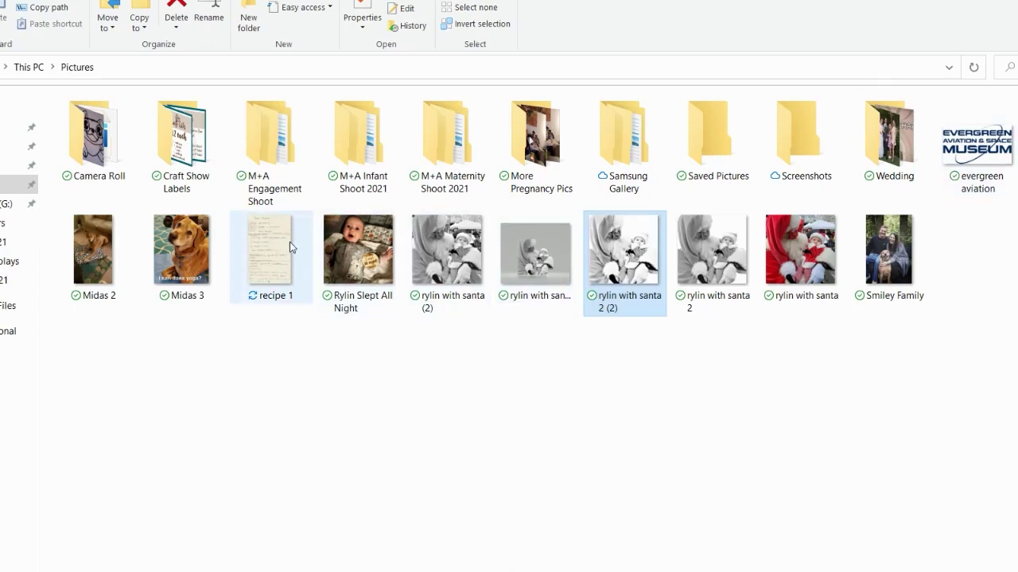
pyautogui.moveTo(278, 253)
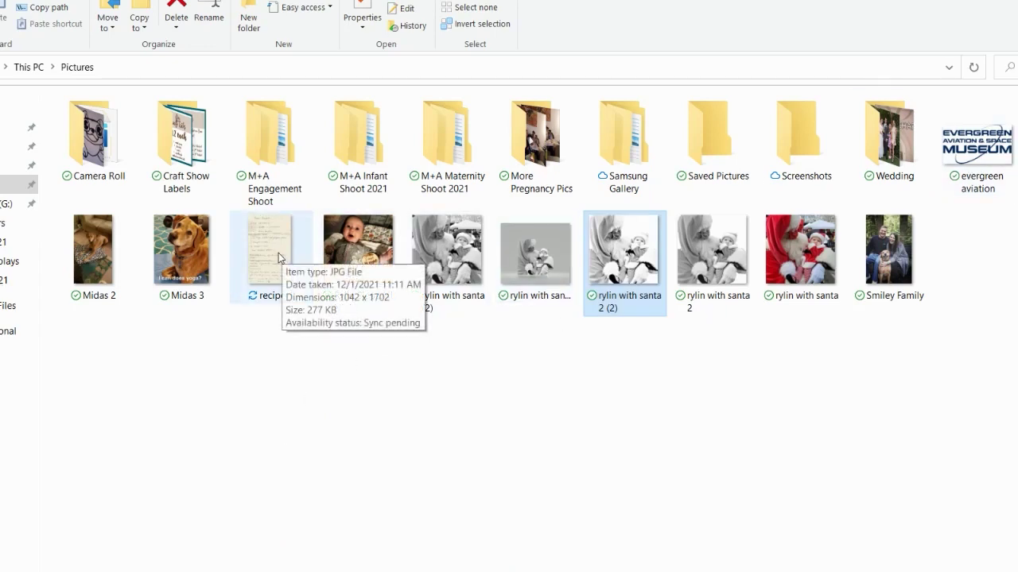
pyautogui.moveTo(279, 253); pyautogui.dragTo(428, 279)
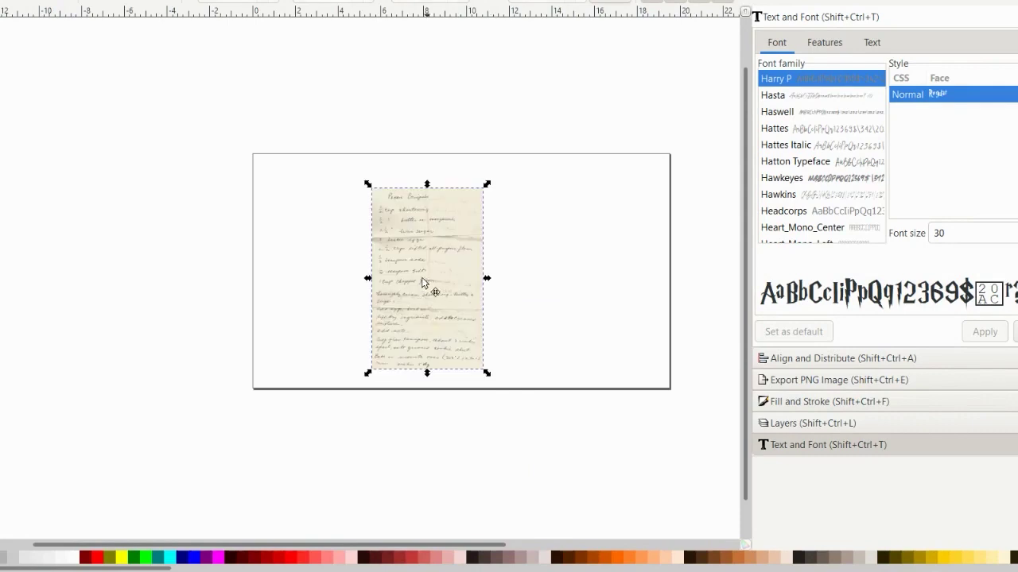
pyautogui.moveTo(428, 284); pyautogui.dragTo(349, 271)
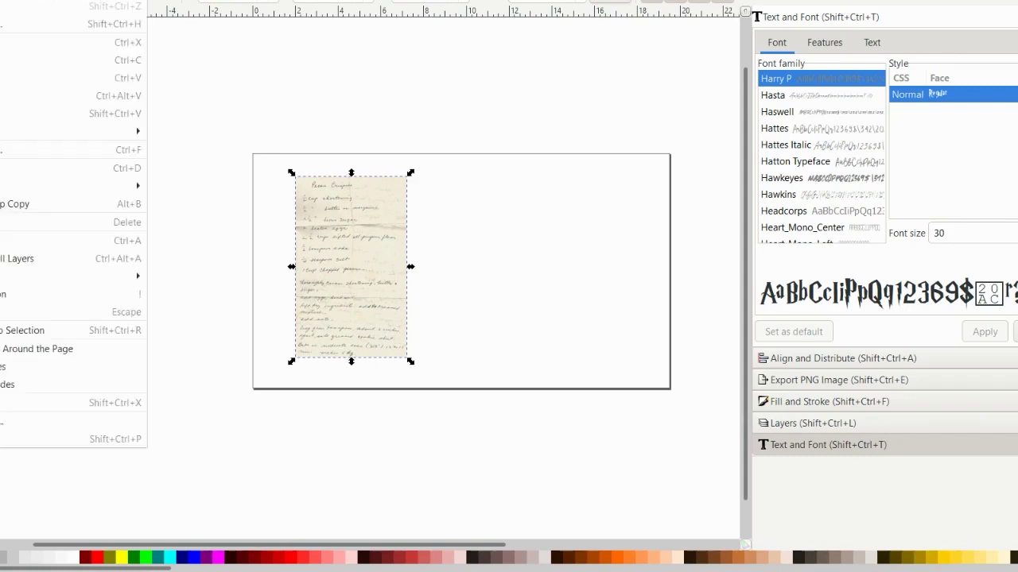
pyautogui.press('Escape')
pyautogui.hotkey('alt', 'f')
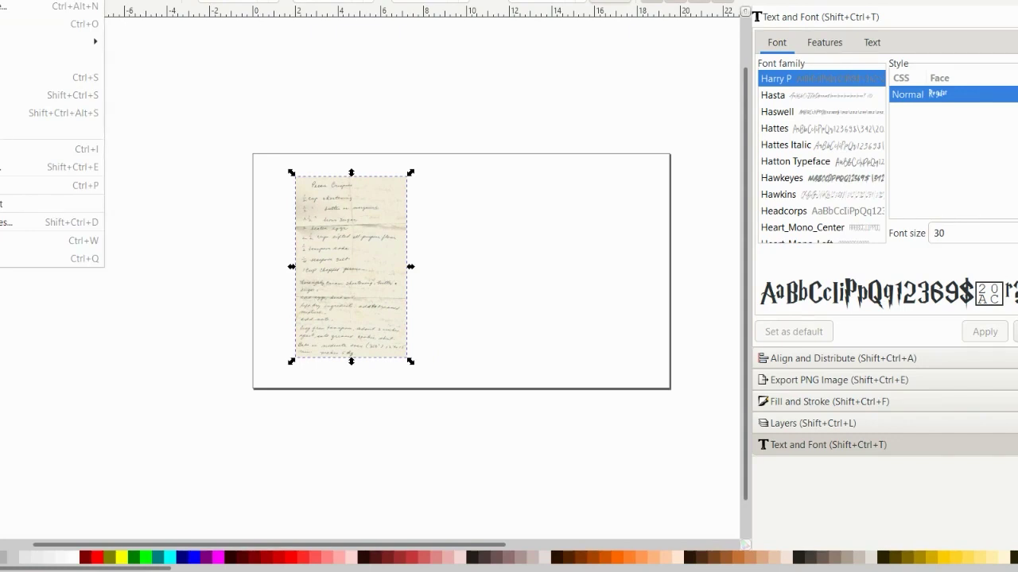
pyautogui.click(225, 155)
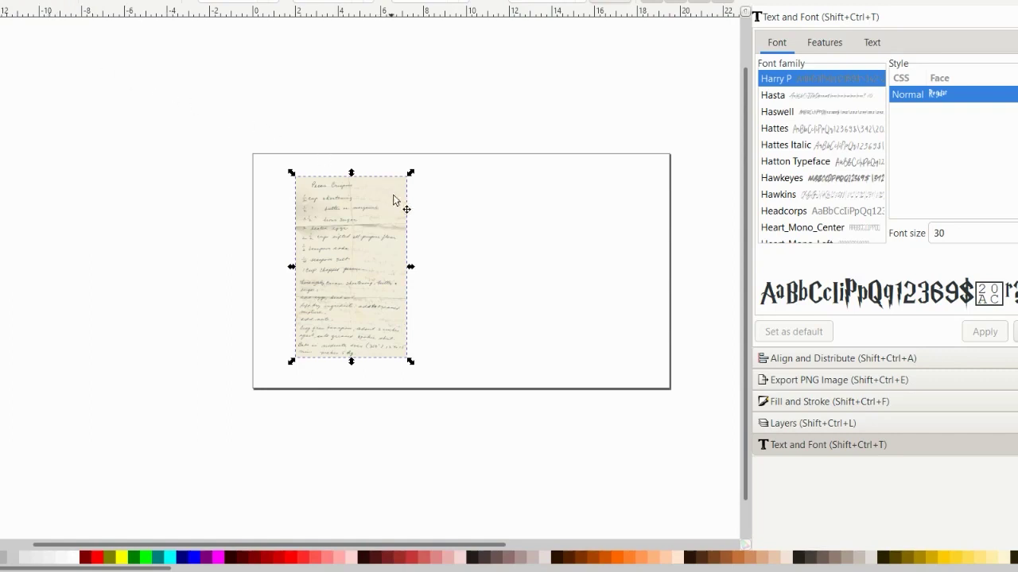
# Step: Trace the recipe bitmap as a single scan using brightness cutoff with threshold 0.450, and move the tracing clear of the original image
pyautogui.click(448, 220)
pyautogui.click(380, 227)
pyautogui.hotkey('alt', 'p')
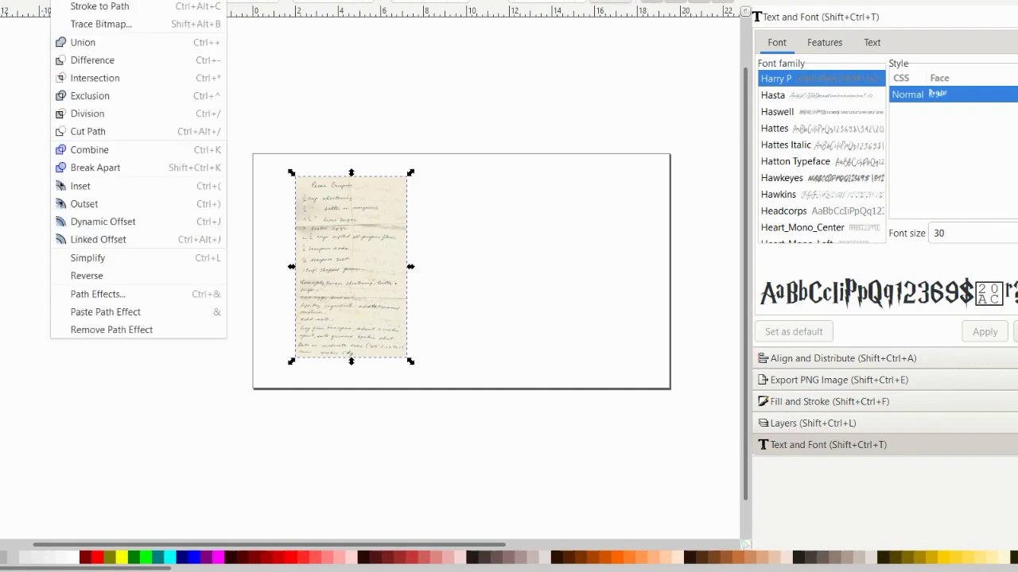
pyautogui.click(97, 26)
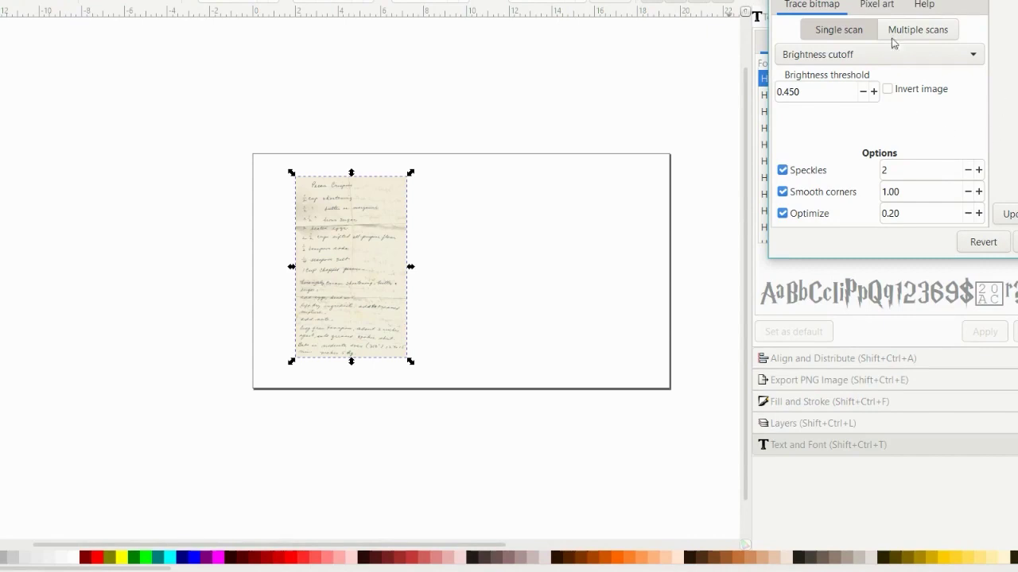
pyautogui.moveTo(975, 0); pyautogui.dragTo(919, 3)
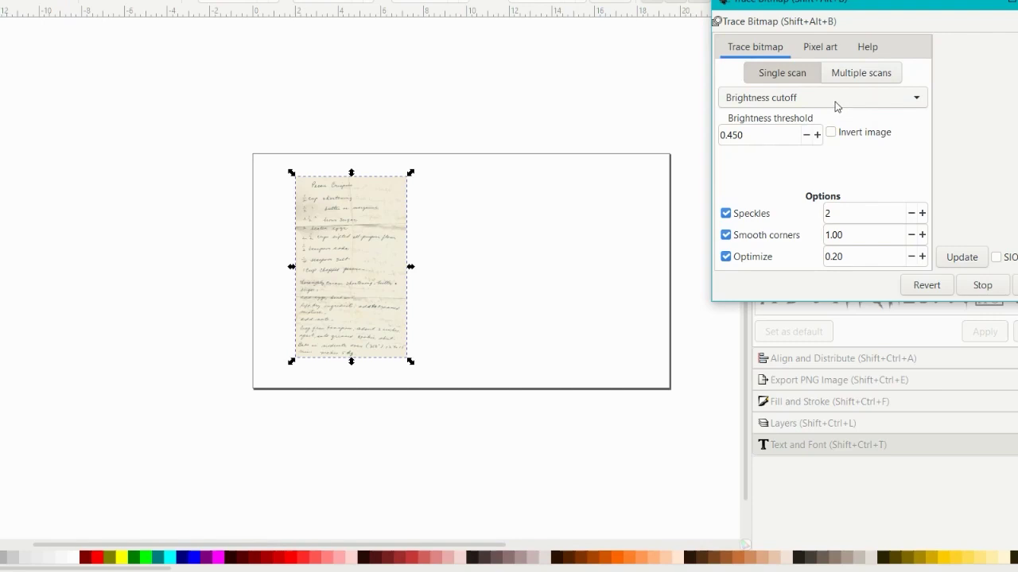
pyautogui.click(963, 258)
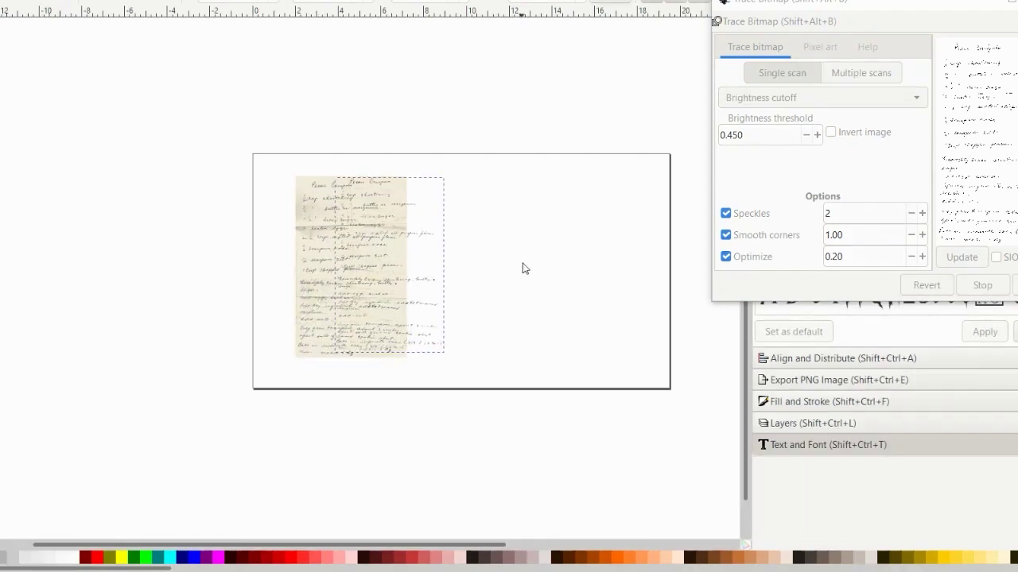
pyautogui.moveTo(523, 268)
pyautogui.mouseDown()
pyautogui.moveTo(588, 257)
pyautogui.moveTo(610, 269)
pyautogui.mouseUp()
pyautogui.scroll(4, 495, 275)
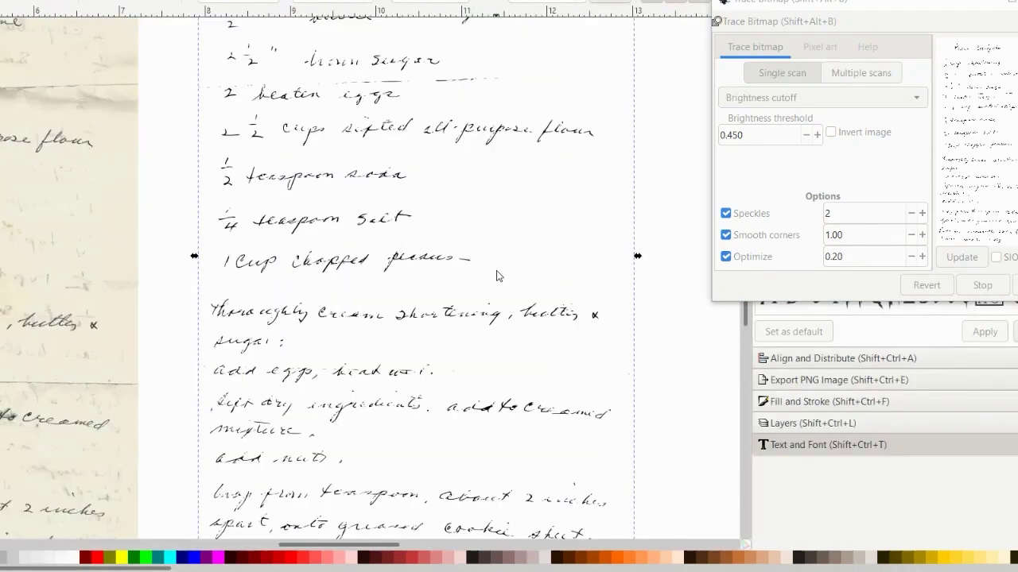
# Step: Check the handwriting quality of the tracing beside the scan and delete that tracing
pyautogui.scroll(-2, 496, 276)
pyautogui.scroll(3, 496, 276)
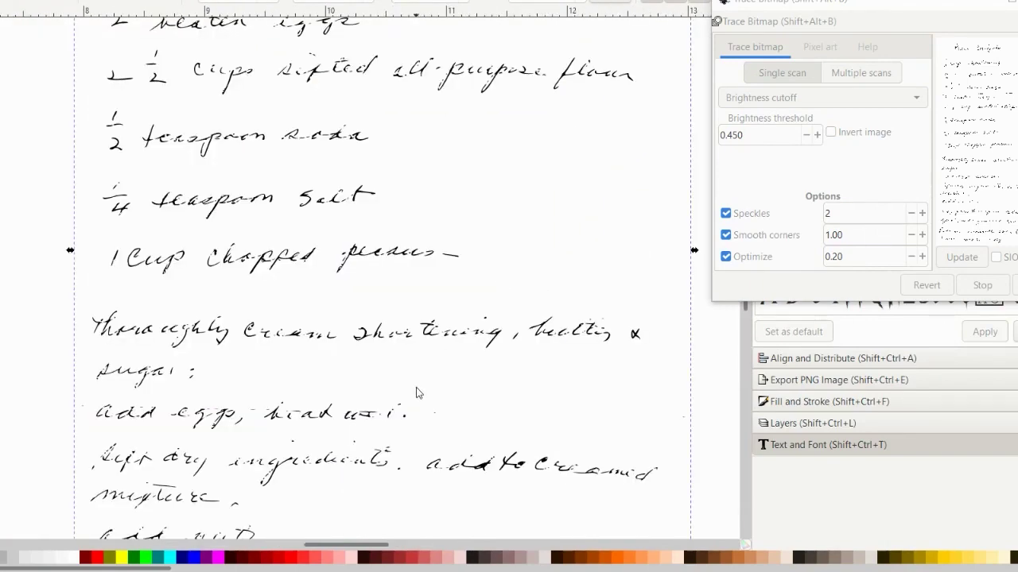
pyautogui.scroll(-2, 417, 393)
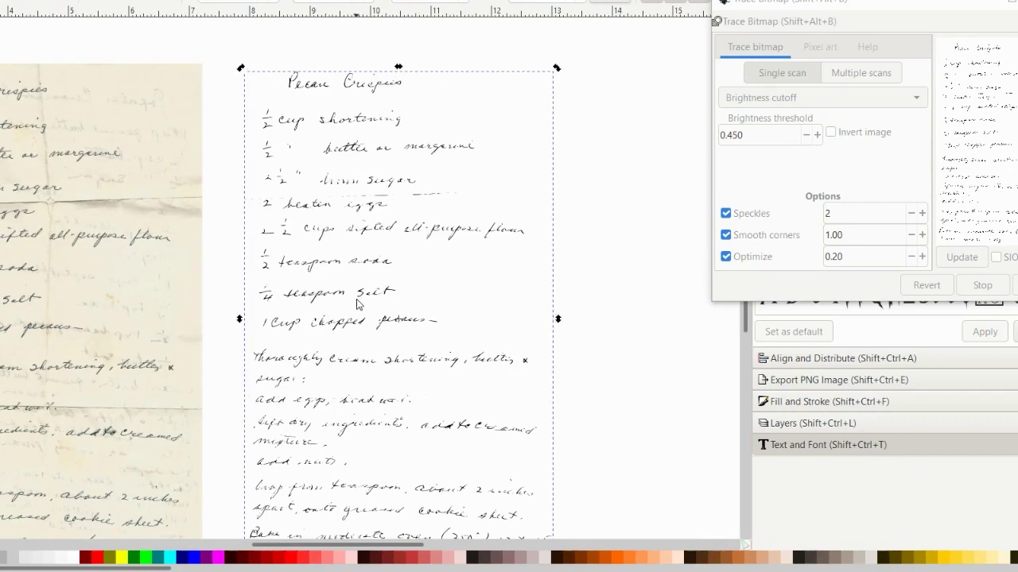
pyautogui.press('Delete')
# Step: Try tracing the recipe image at brightness threshold 0.600, compare the result beside the original, and discard it
pyautogui.click(169, 285)
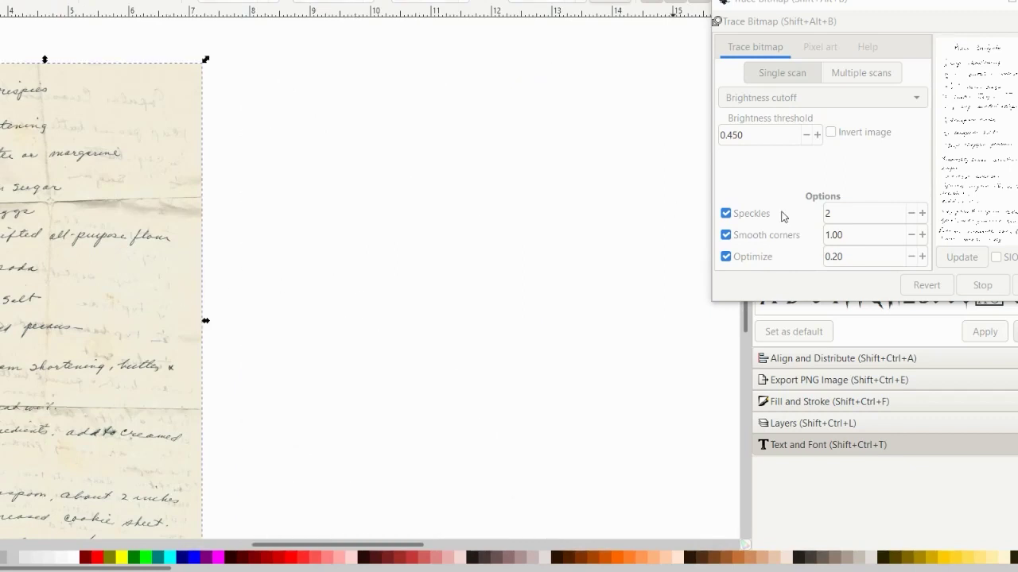
pyautogui.click(807, 189)
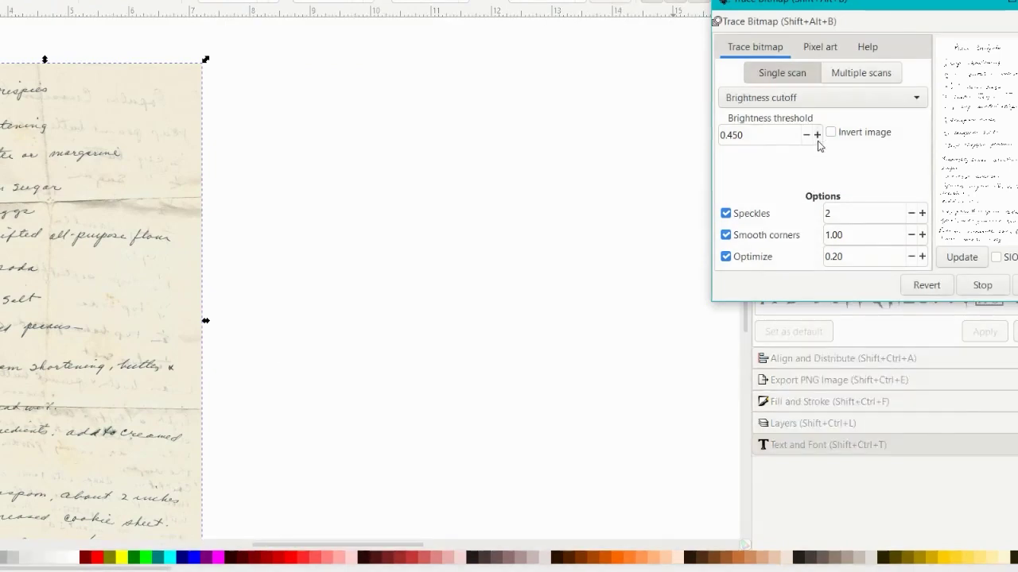
pyautogui.click(816, 135)
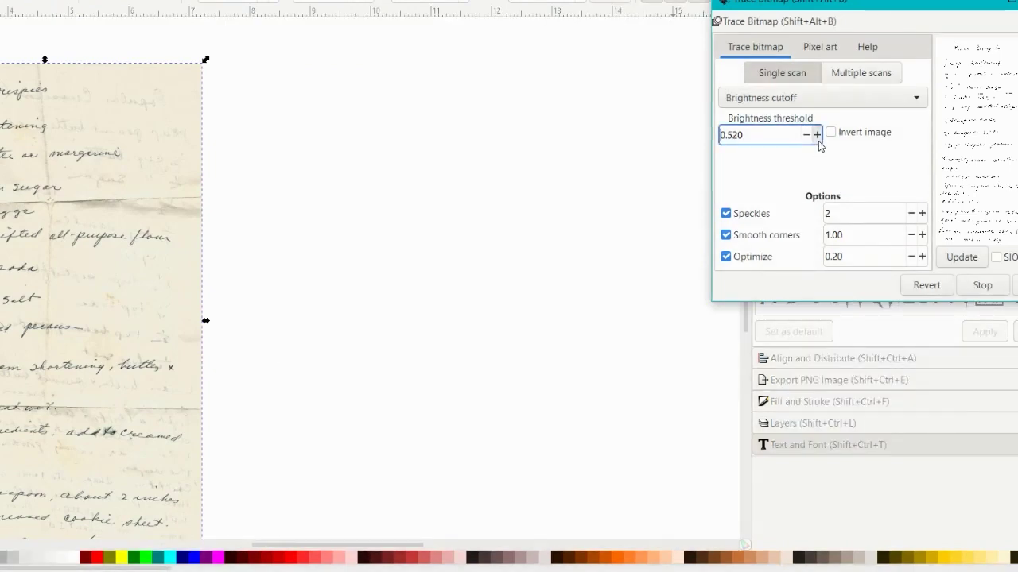
pyautogui.click(816, 135)
pyautogui.click(972, 263)
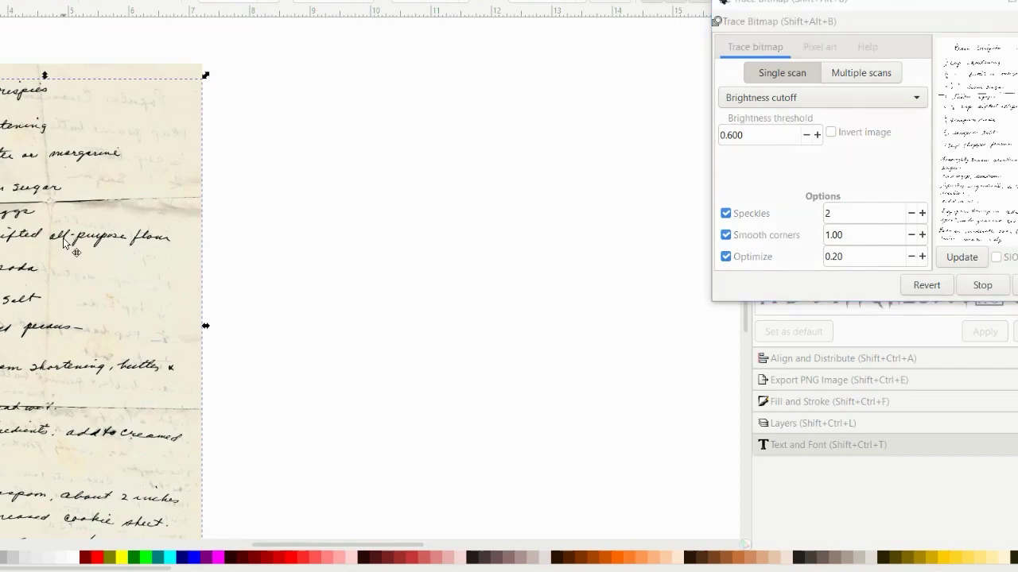
pyautogui.moveTo(313, 248); pyautogui.dragTo(565, 228)
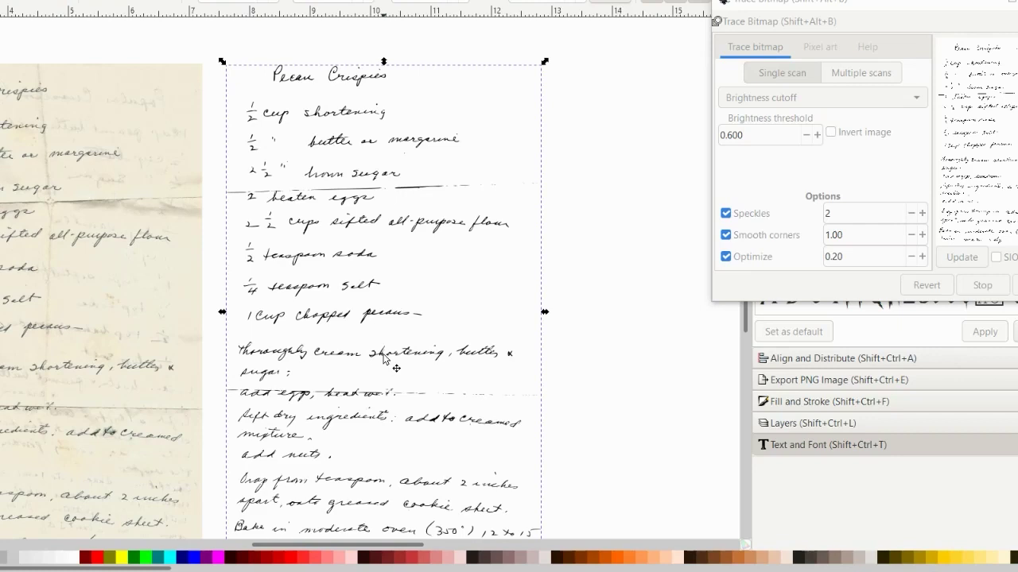
pyautogui.press('Delete')
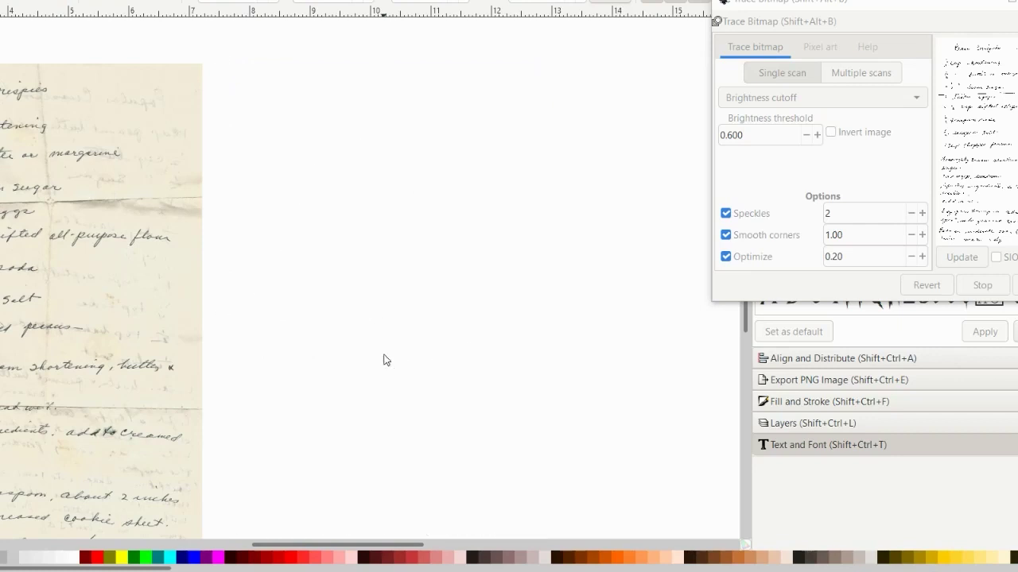
# Step: Trace the recipe image as a single scan with brightness threshold 0.650 and move the tracing clear of the original
pyautogui.click(68, 321)
pyautogui.click(816, 135)
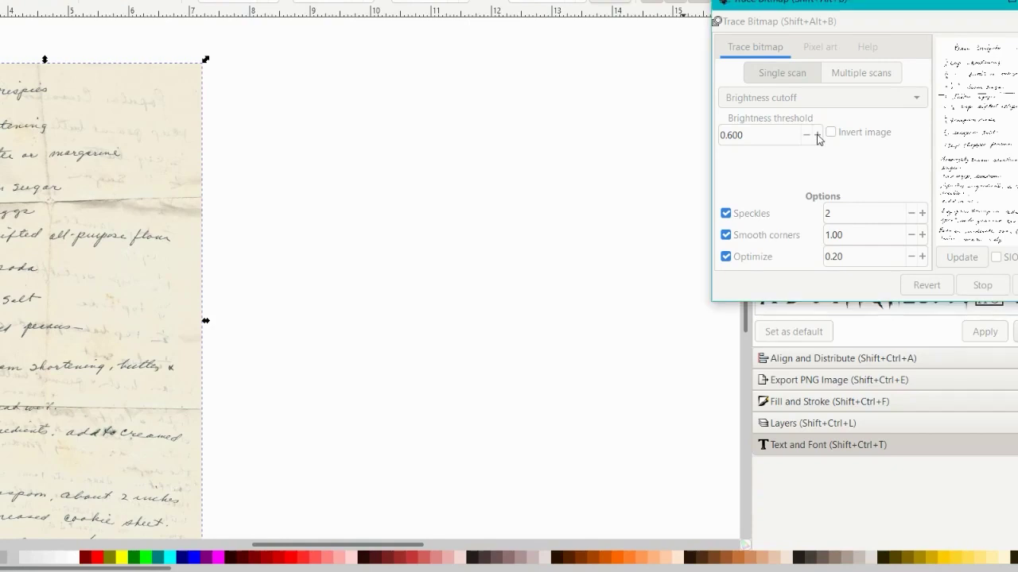
pyautogui.click(817, 135)
pyautogui.click(816, 135)
pyautogui.click(817, 135)
pyautogui.click(817, 135)
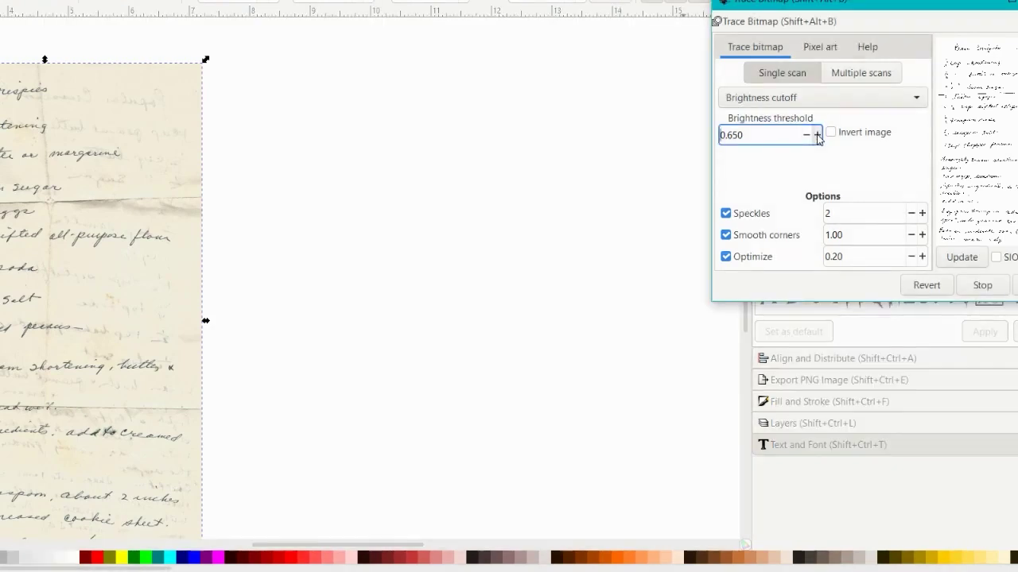
pyautogui.click(959, 257)
pyautogui.click(1013, 285)
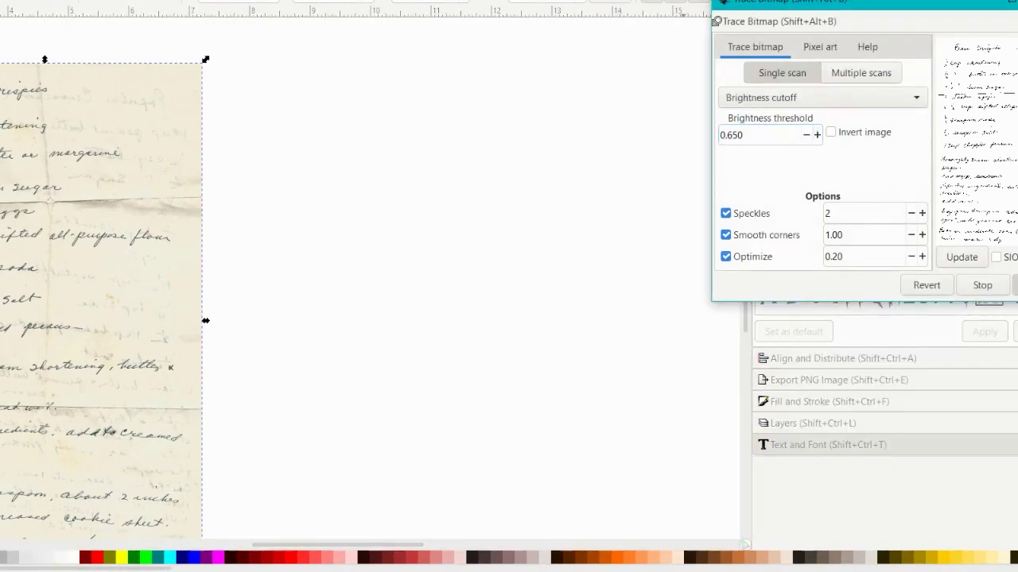
pyautogui.moveTo(73, 235)
pyautogui.mouseDown()
pyautogui.moveTo(220, 239)
pyautogui.moveTo(268, 216)
pyautogui.mouseUp()
pyautogui.moveTo(458, 222)
pyautogui.mouseDown()
pyautogui.moveTo(604, 198)
pyautogui.moveTo(613, 210)
pyautogui.mouseUp()
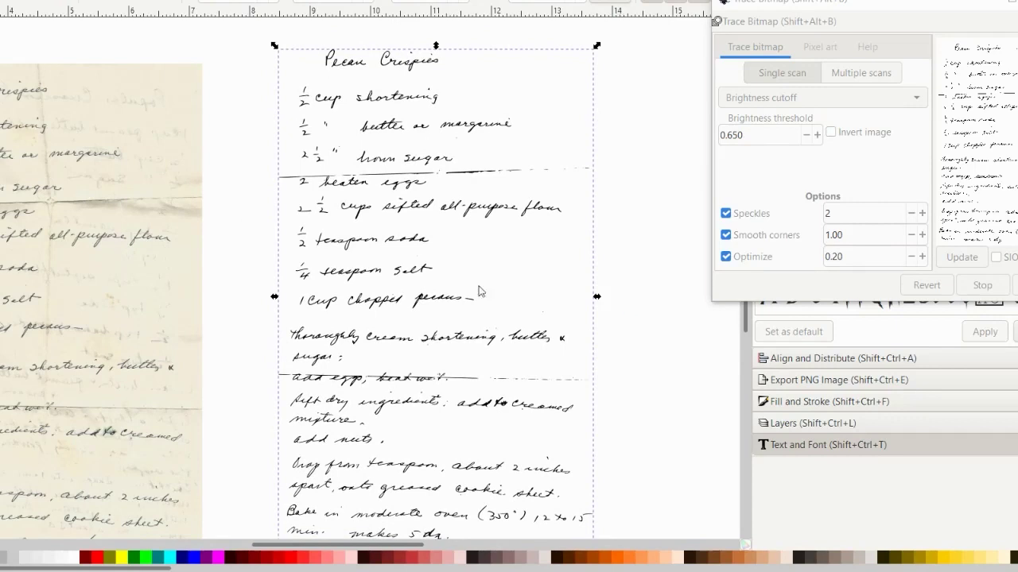
pyautogui.click(252, 289)
# Step: Edit the tracing's nodes and delete those forming the start of the crease line above "2 beaten eggs"
pyautogui.click(322, 163)
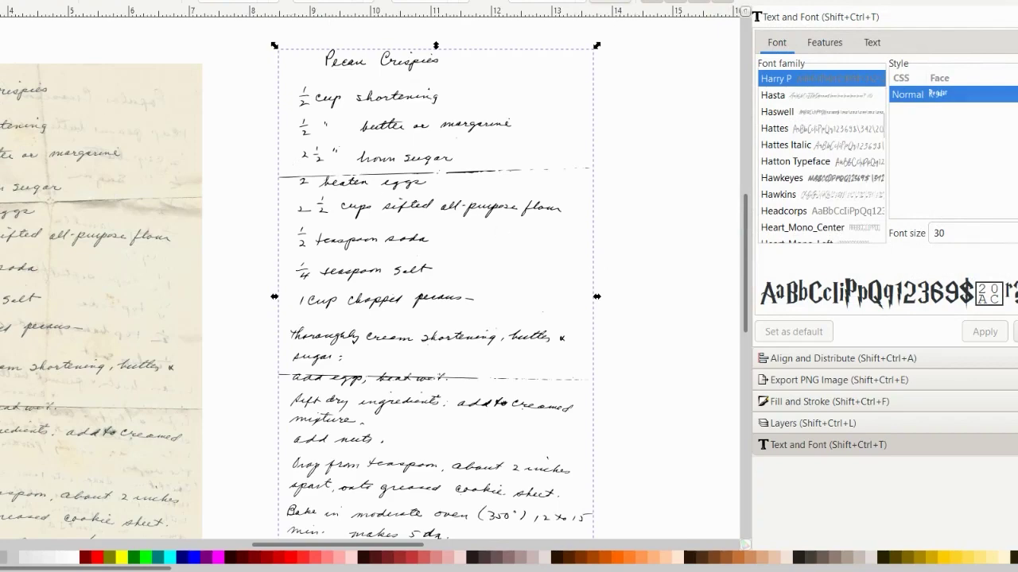
pyautogui.press('n')
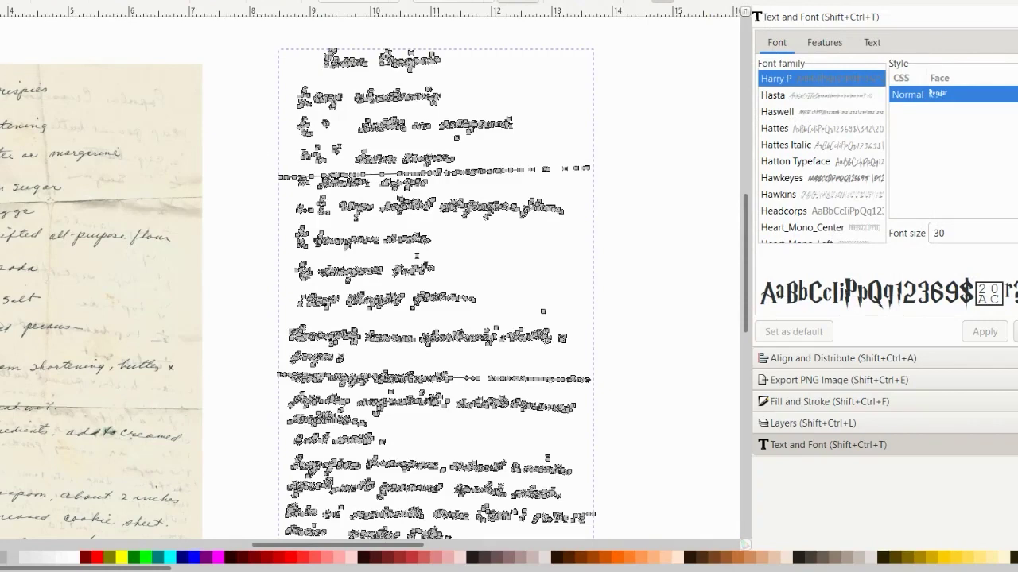
pyautogui.scroll(2, 277, 204)
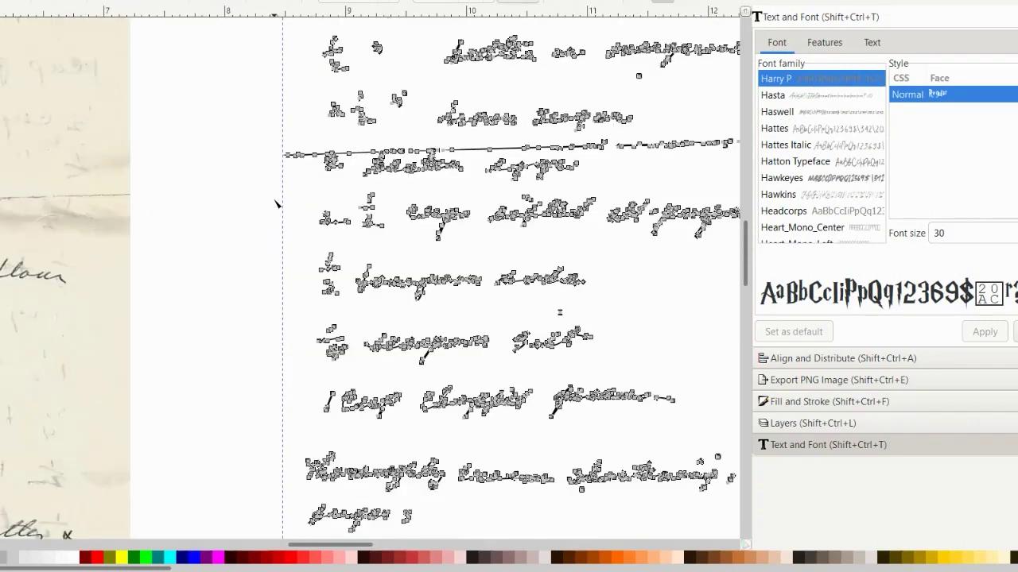
pyautogui.scroll(3, 277, 204)
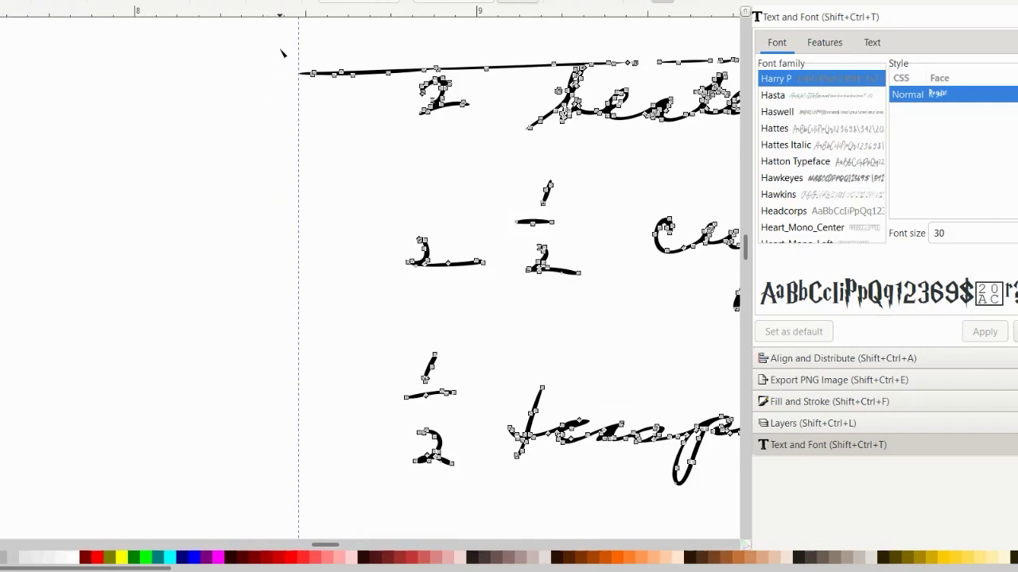
pyautogui.moveTo(279, 49); pyautogui.dragTo(408, 92)
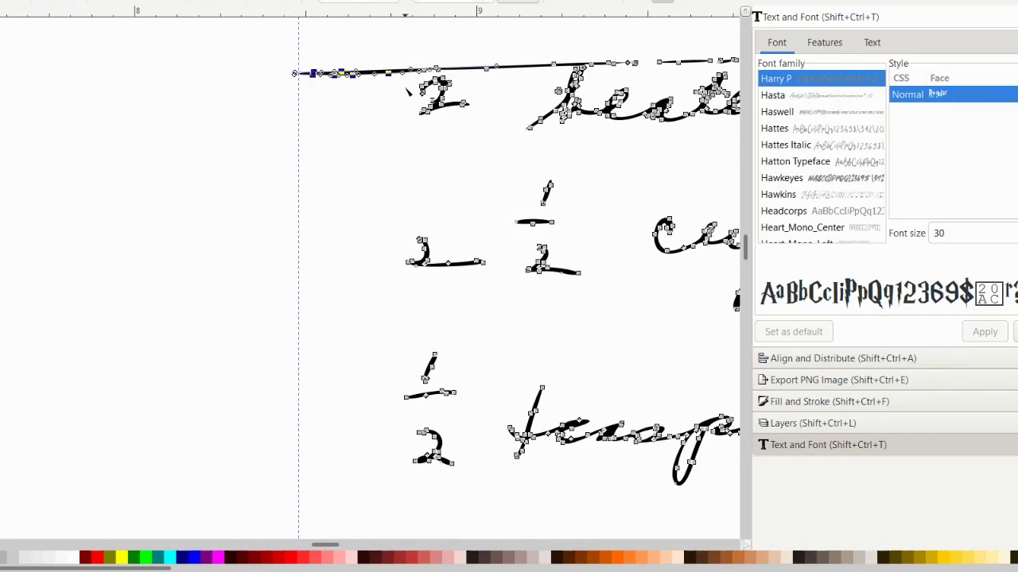
pyautogui.press('Delete')
pyautogui.moveTo(411, 49); pyautogui.dragTo(522, 79)
pyautogui.press('Delete')
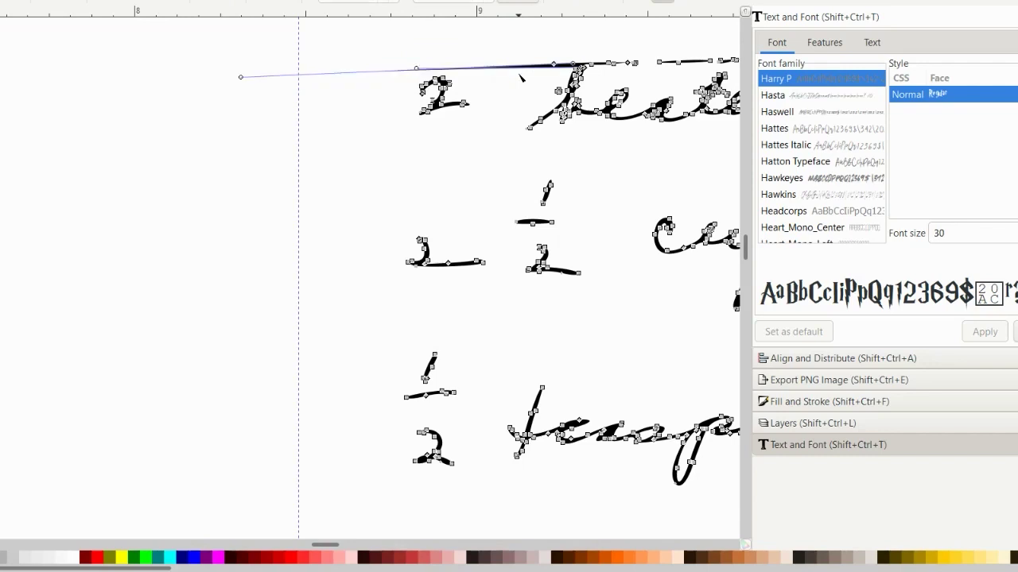
# Step: Delete the remaining crease-line nodes that extend past the top of the "b" in "beaten"
pyautogui.hscroll(3, 521, 78)
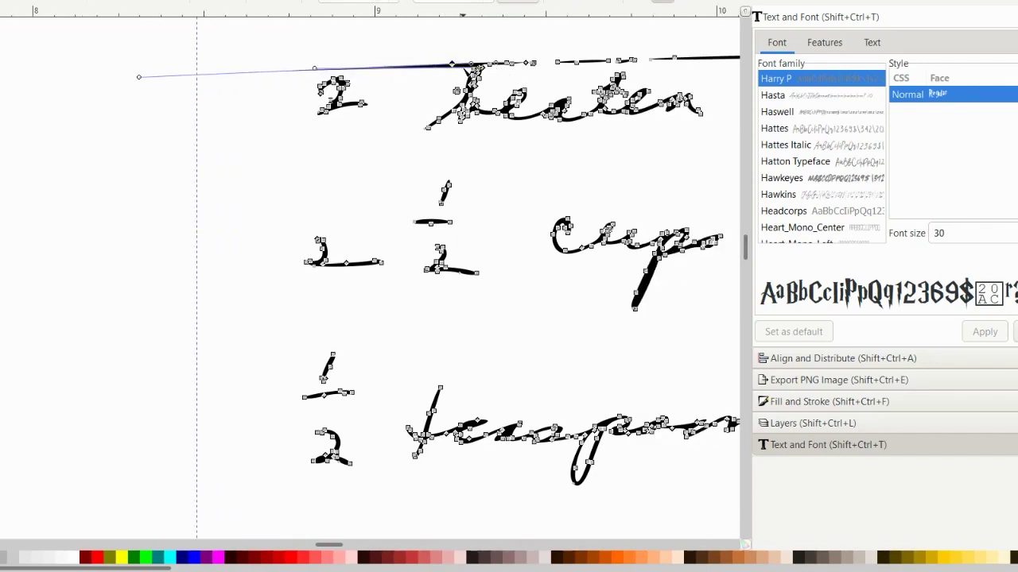
pyautogui.press('Delete')
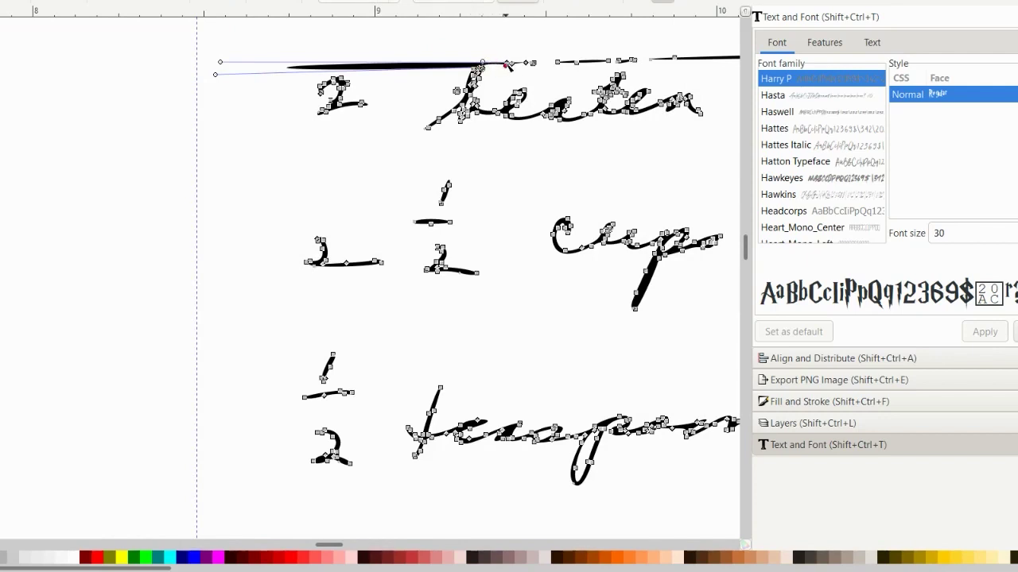
pyautogui.moveTo(497, 52); pyautogui.dragTo(547, 74)
pyautogui.press('Delete')
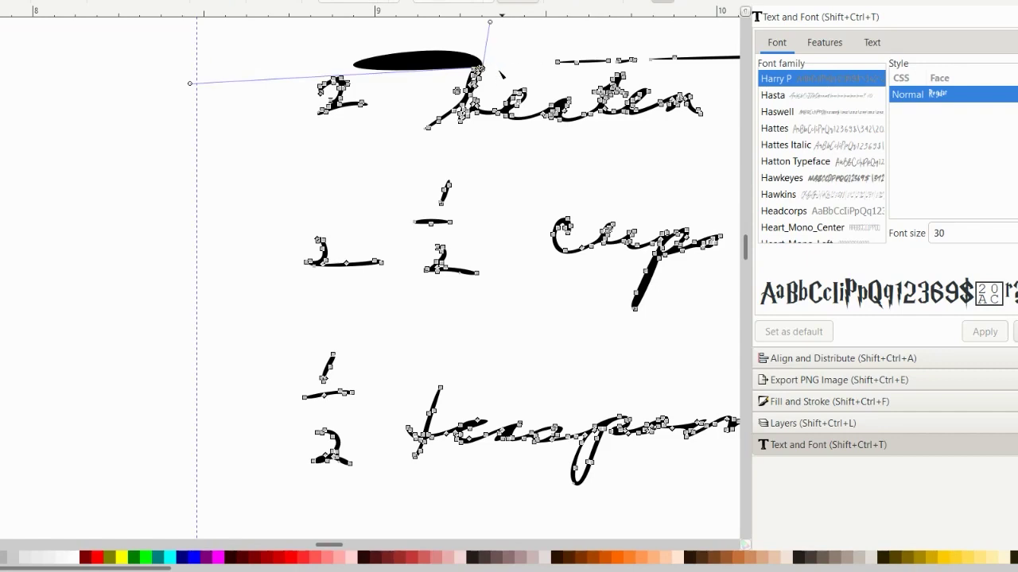
# Step: Pull in the curve handles at the top of the "b" in "beaten" to remove the leftover black bulge
pyautogui.keyDown('ctrl'); pyautogui.scroll(2, 501, 74); pyautogui.keyUp('ctrl')
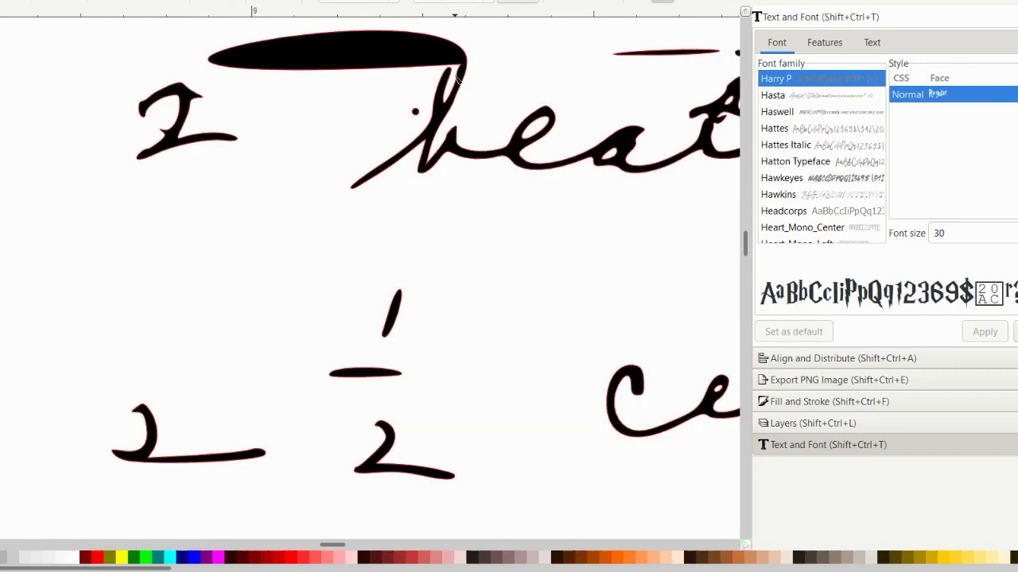
pyautogui.click(434, 37)
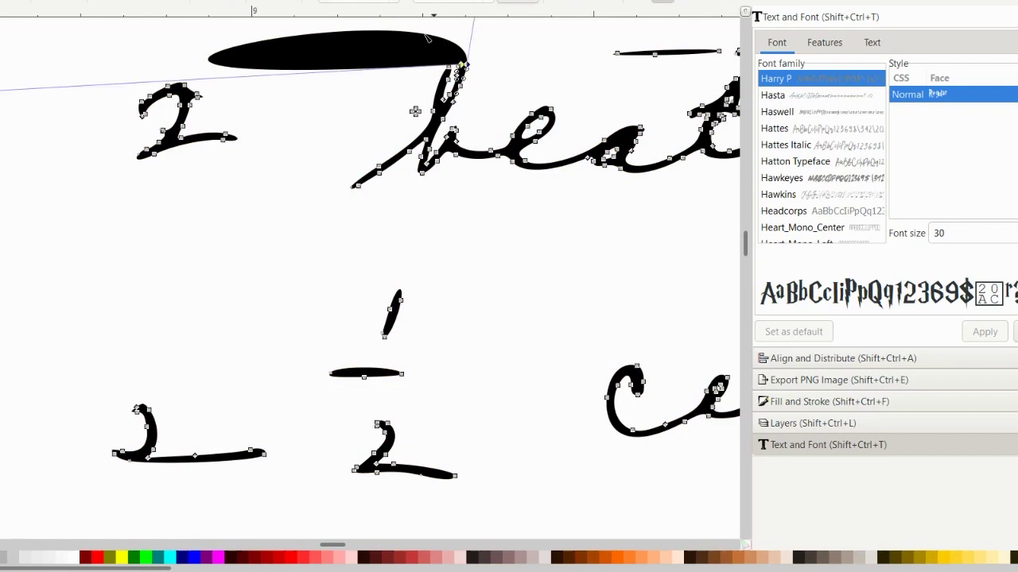
pyautogui.moveTo(423, 34); pyautogui.dragTo(444, 43)
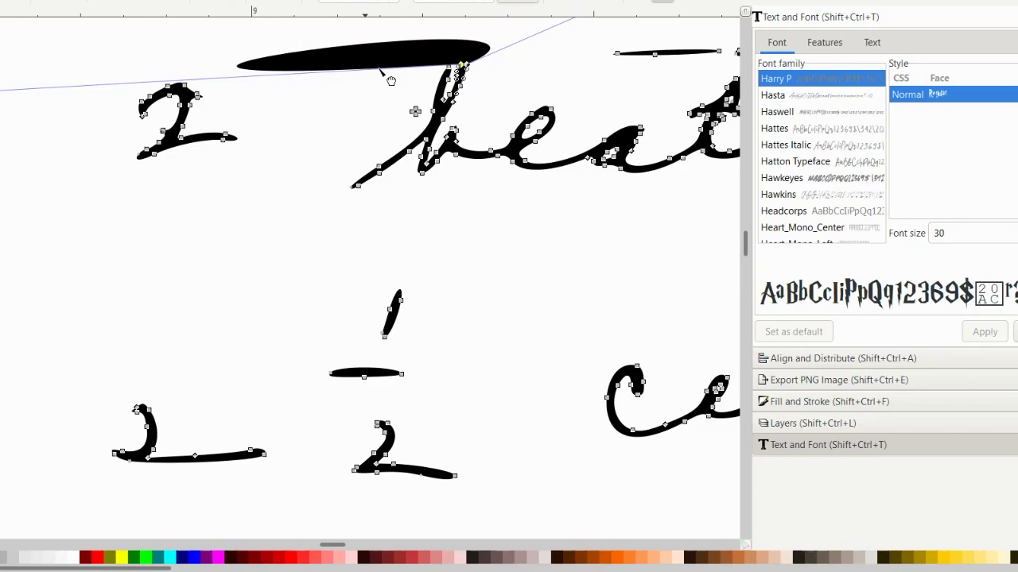
pyautogui.moveTo(386, 77)
pyautogui.mouseDown()
pyautogui.moveTo(442, 73)
pyautogui.moveTo(501, 47)
pyautogui.moveTo(488, 53)
pyautogui.moveTo(504, 70)
pyautogui.moveTo(490, 68)
pyautogui.moveTo(499, 53)
pyautogui.moveTo(467, 67)
pyautogui.mouseUp()
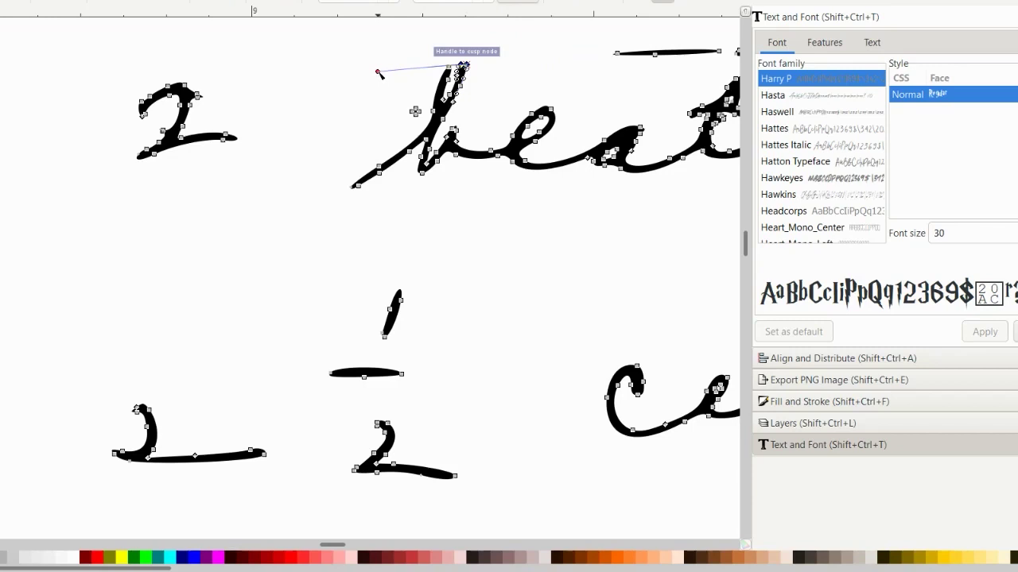
pyautogui.moveTo(380, 74); pyautogui.dragTo(464, 66)
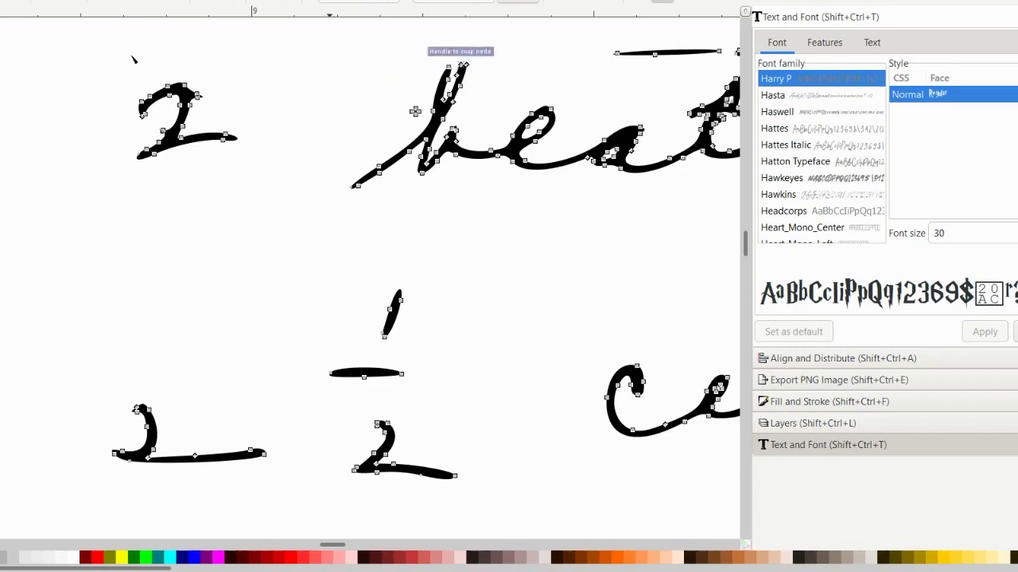
pyautogui.press('Escape')
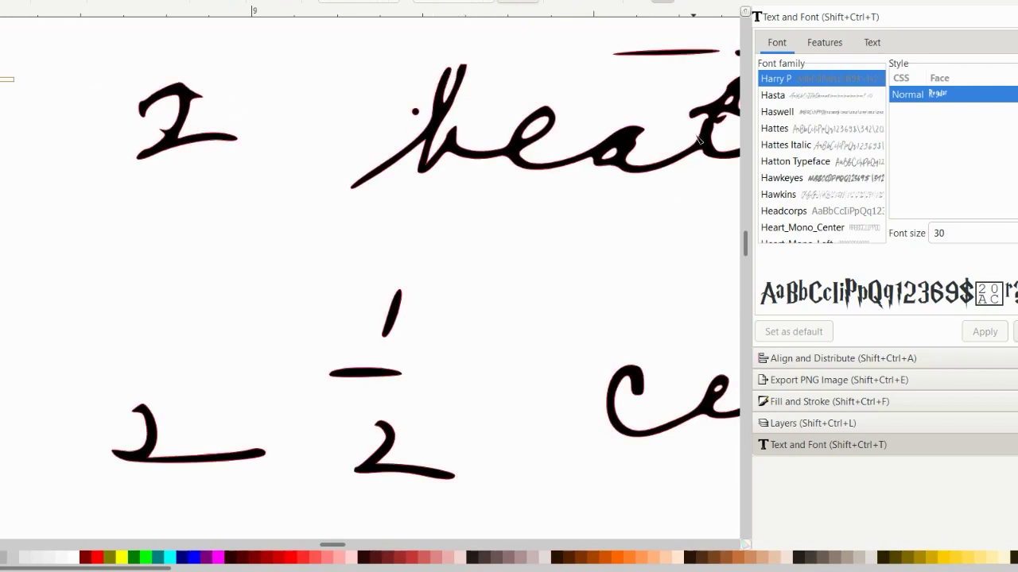
# Step: Refine the top of the "b" in "beaten" by moving its upper-left node slightly up and right
pyautogui.hscroll(5, 551, 105)
pyautogui.hscroll(-3, 548, 104)
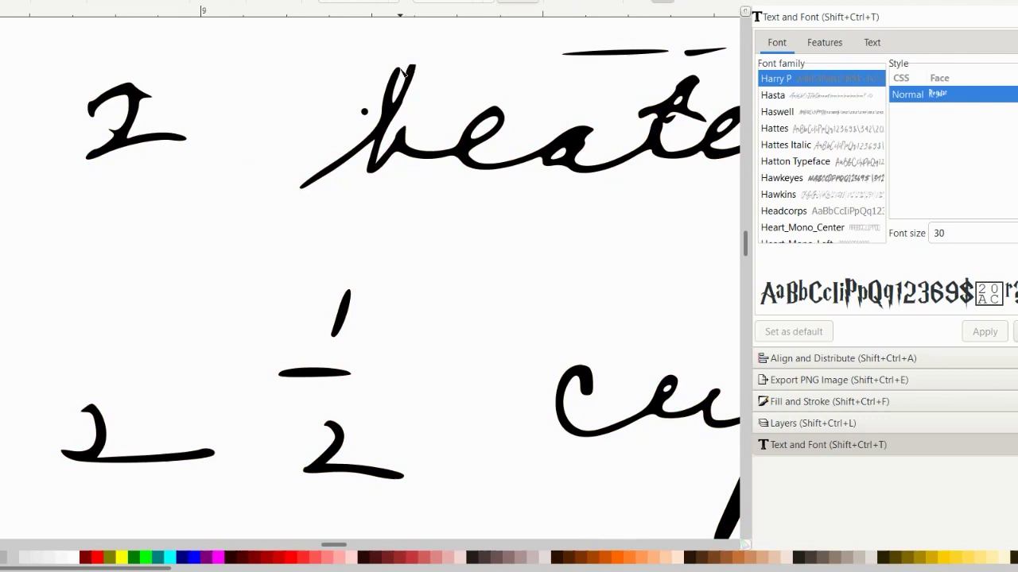
pyautogui.hotkey('ctrl', 'a')
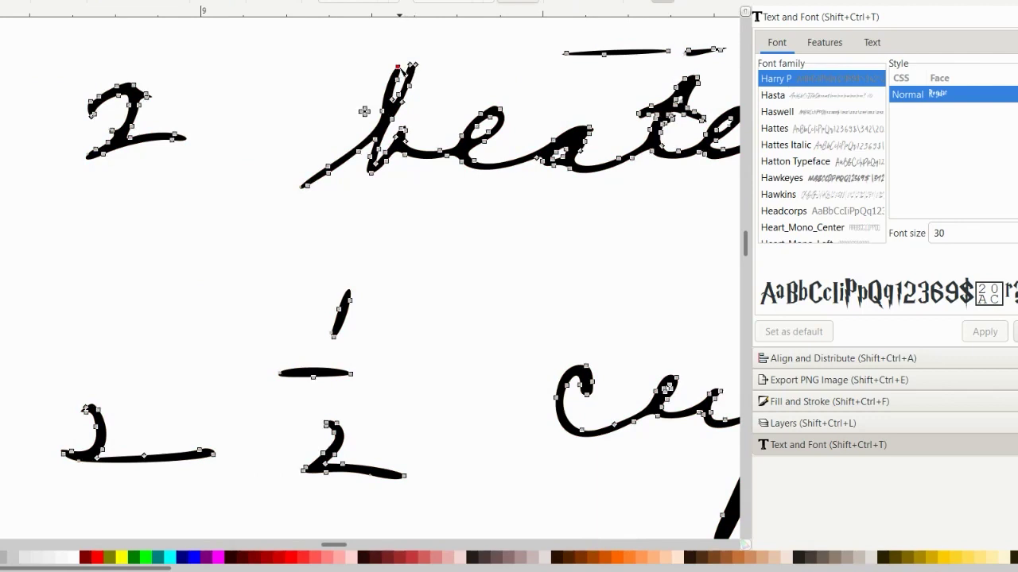
pyautogui.moveTo(398, 67); pyautogui.dragTo(402, 65)
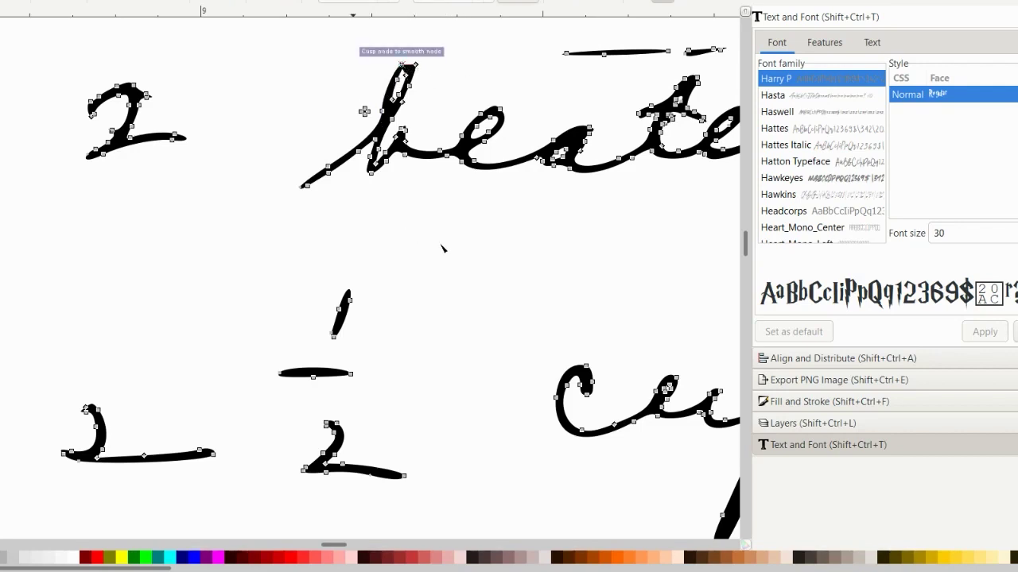
# Step: Remove the stray speck beside the stem of the "b" in "beaten"
pyautogui.moveTo(442, 246); pyautogui.dragTo(365, 112)
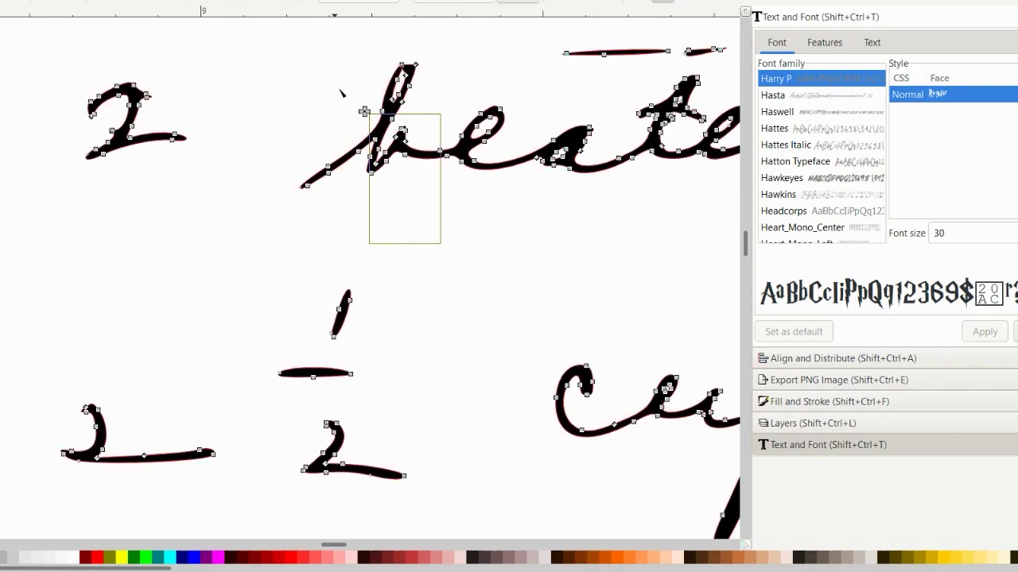
pyautogui.click(364, 115)
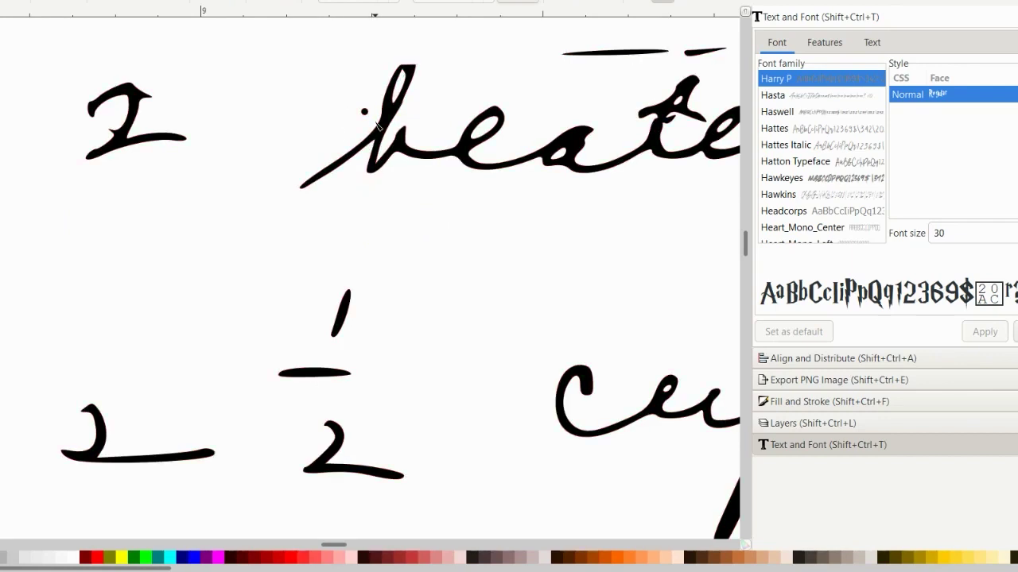
pyautogui.click(363, 112)
pyautogui.moveTo(334, 91); pyautogui.dragTo(373, 121)
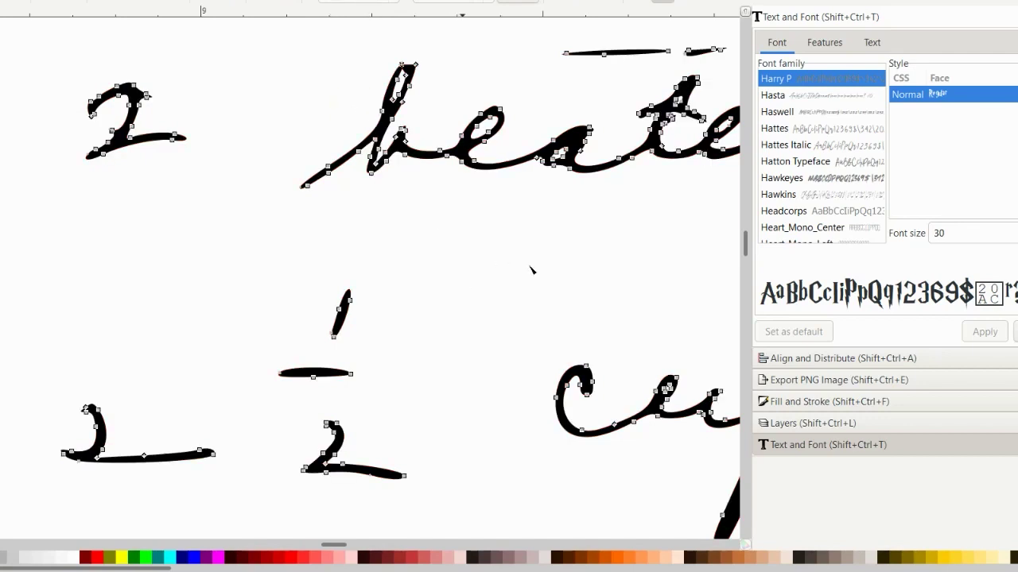
# Step: Save the drawing in the Pictures folder as an Inkscape SVG named "recipe 1"
pyautogui.hscroll(5, 369, 278)
pyautogui.press('Escape')
pyautogui.hotkey('alt', 'f')
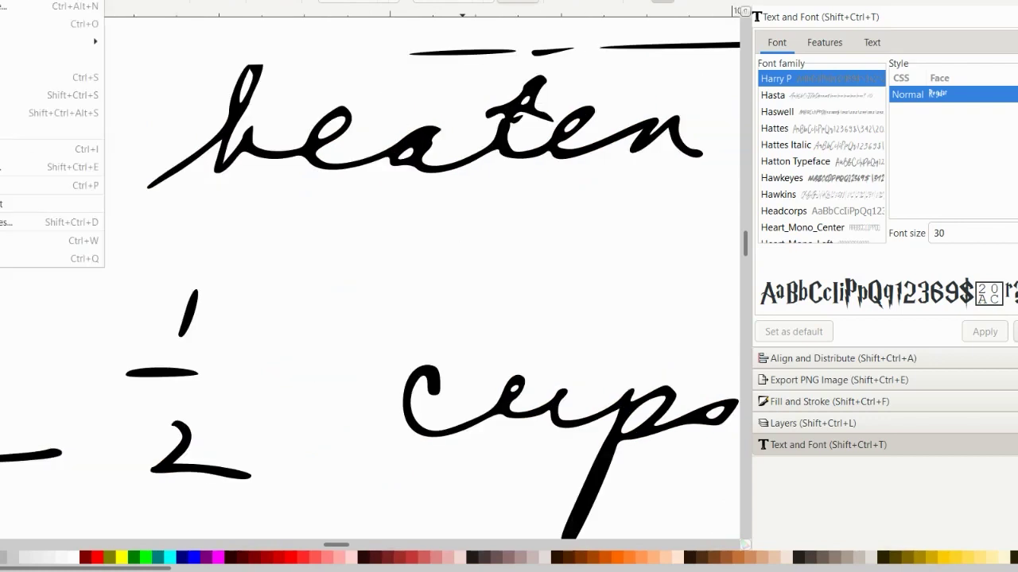
pyautogui.click(51, 95)
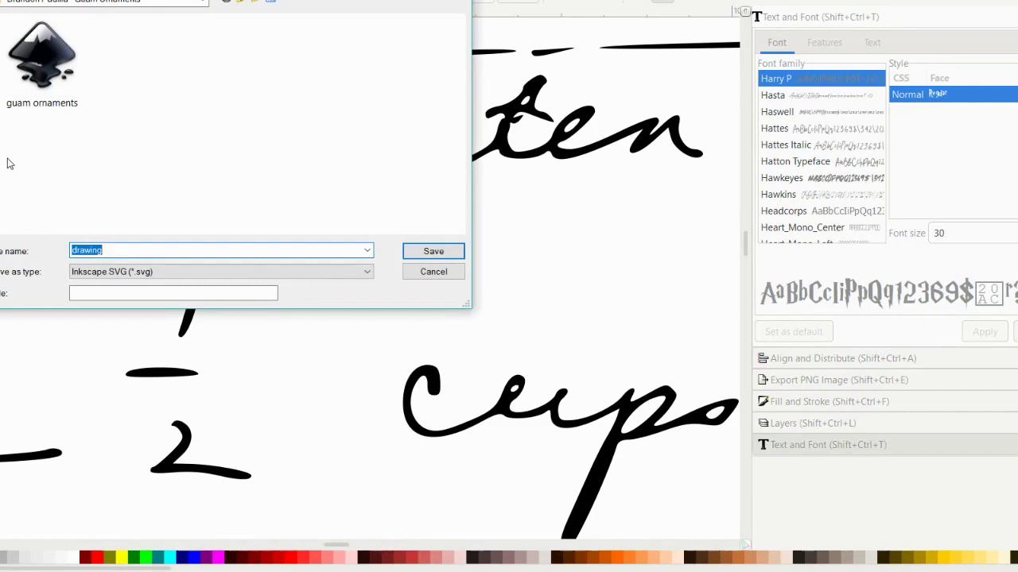
pyautogui.click(24, 1)
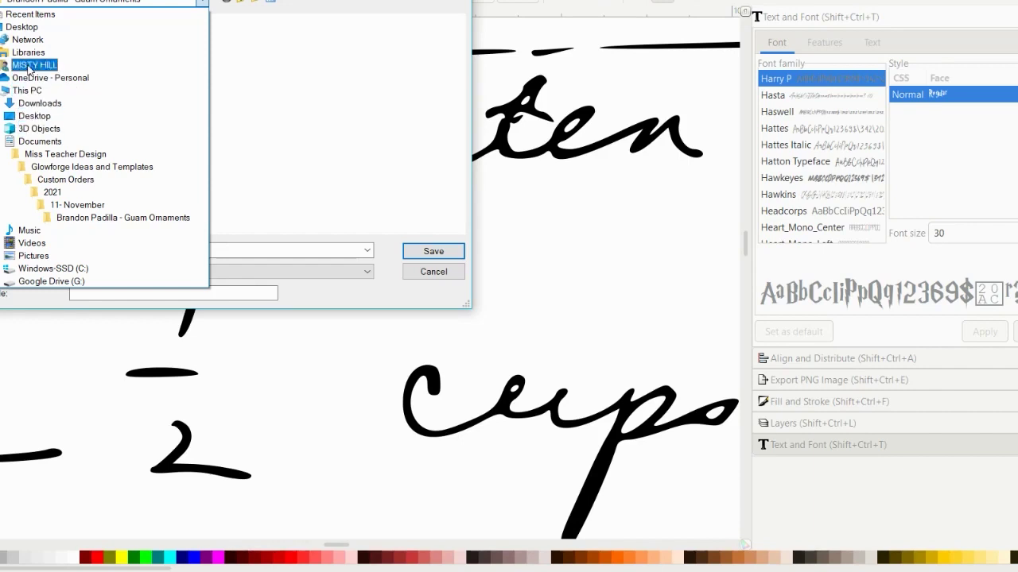
pyautogui.click(30, 254)
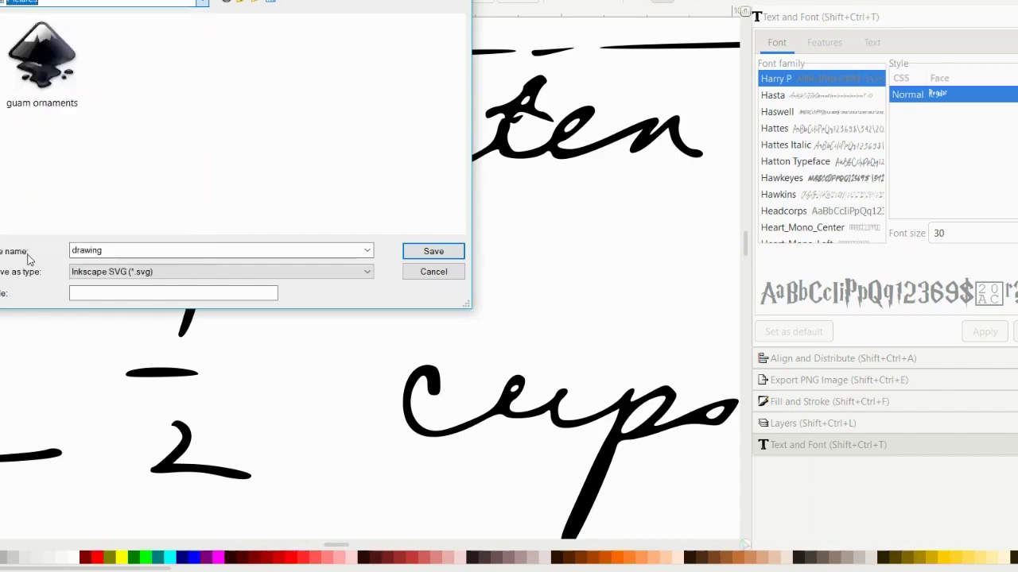
pyautogui.doubleClick(103, 251)
pyautogui.write('recipe 1')
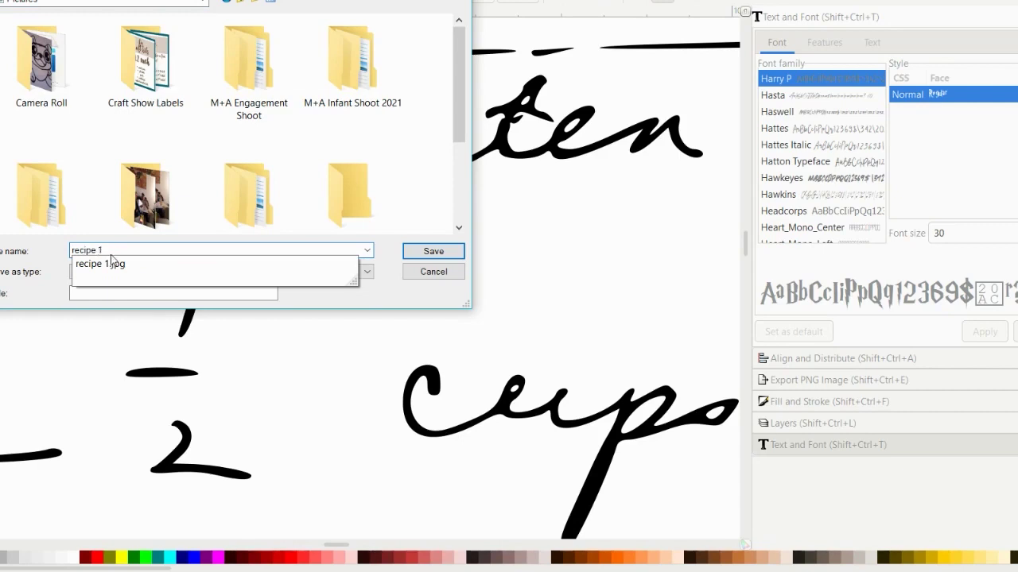
pyautogui.click(434, 251)
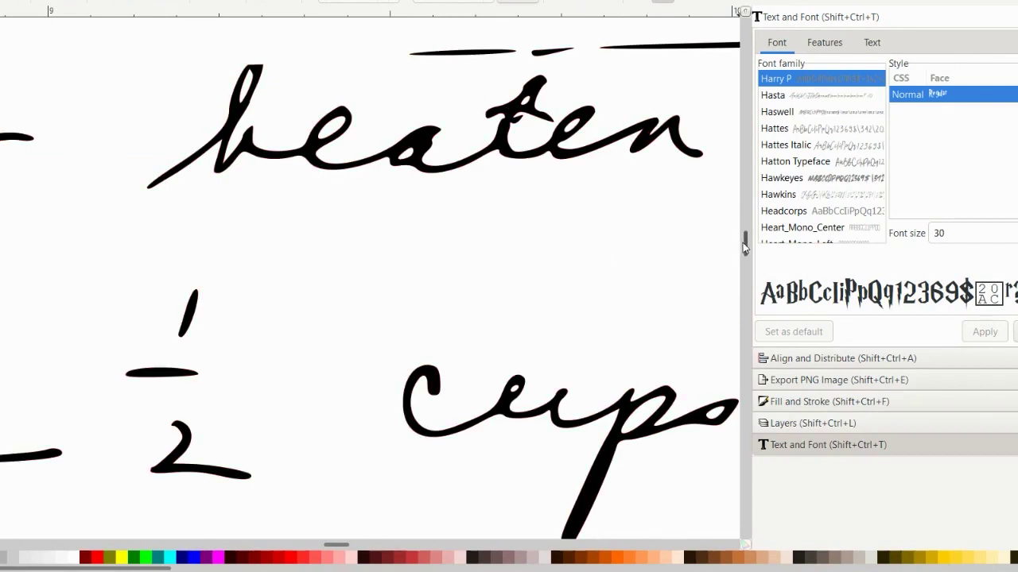
# Step: Delete the crease-line nodes running above "beaten eggs", below the "brown sugar" line
pyautogui.moveTo(743, 242); pyautogui.dragTo(744, 236)
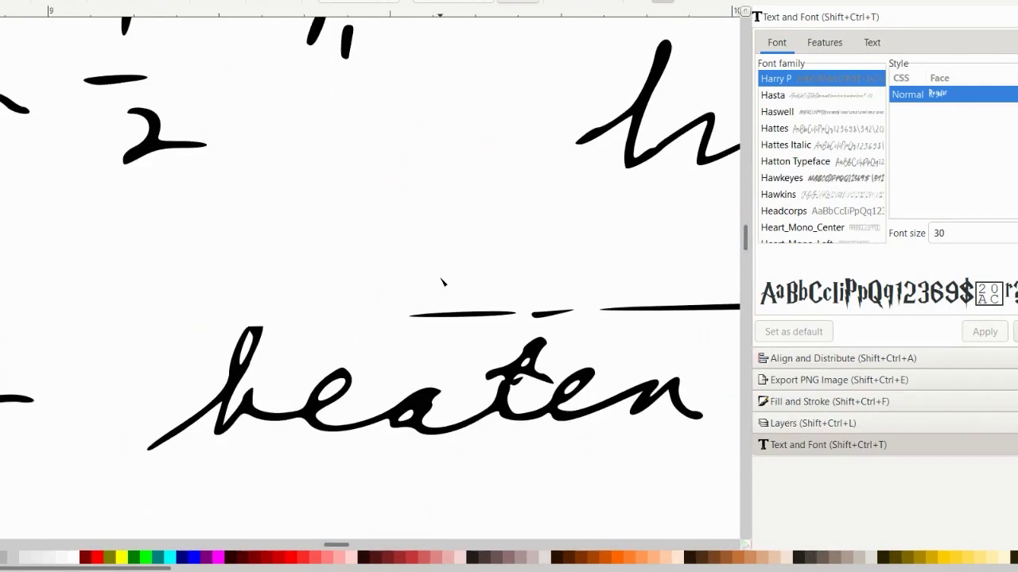
pyautogui.scroll(-4, 443, 282)
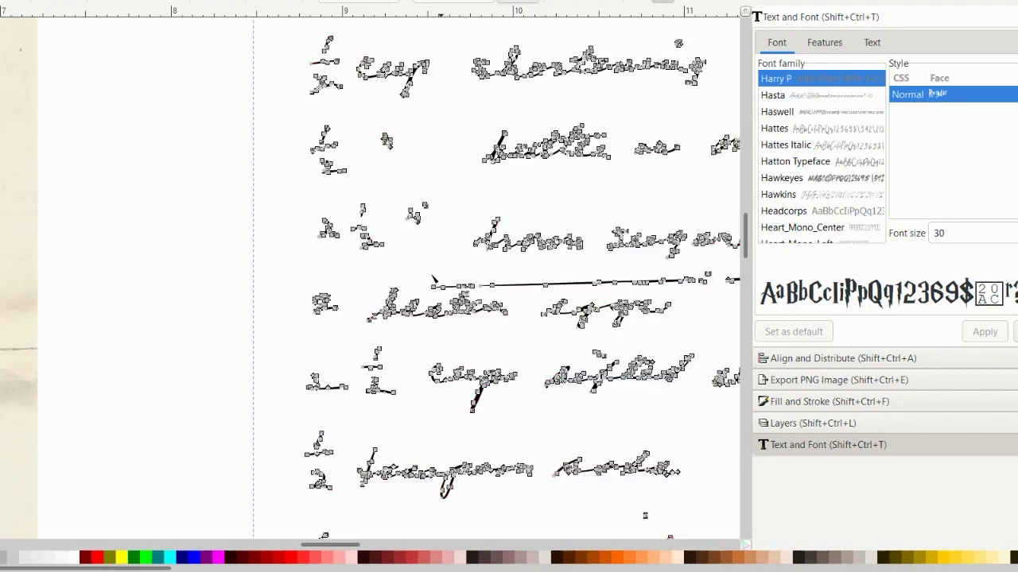
pyautogui.moveTo(421, 267); pyautogui.dragTo(722, 291)
pyautogui.press('Delete')
pyautogui.press('Delete')
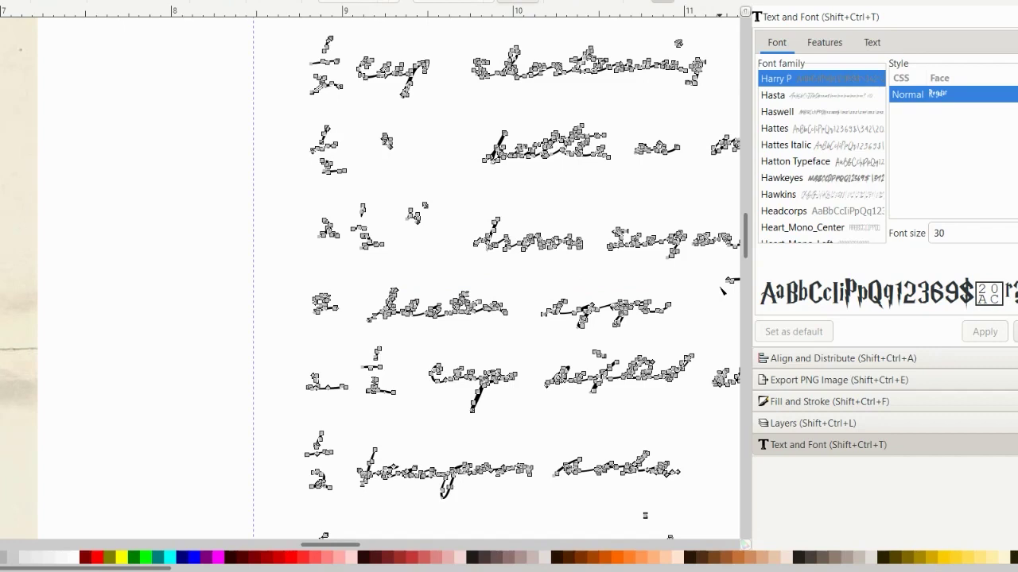
# Step: Delete the crease-line nodes that continue to the right, past the end of "brown sugar"
pyautogui.hscroll(4, 722, 291)
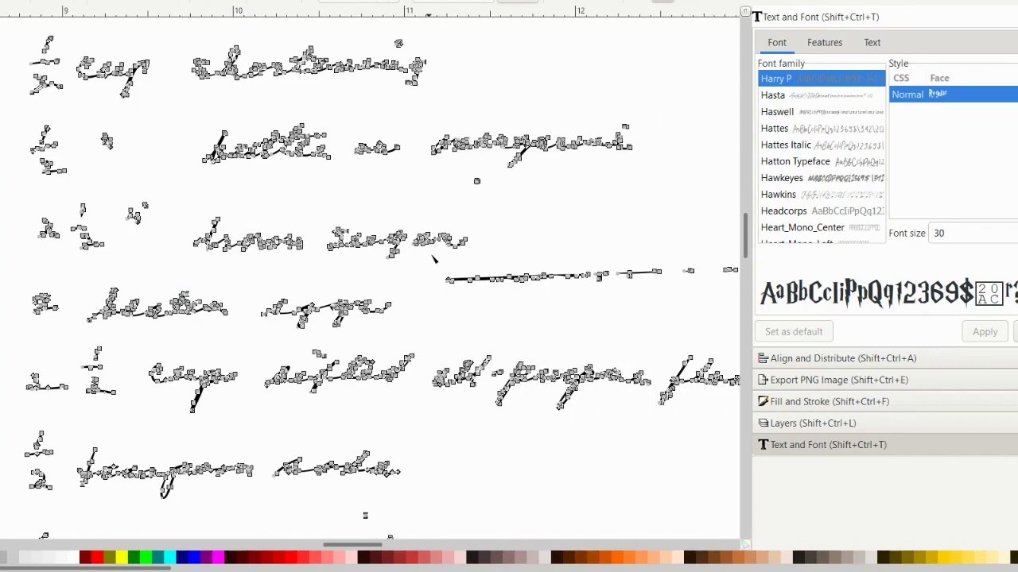
pyautogui.moveTo(432, 256); pyautogui.dragTo(743, 298)
pyautogui.press('Delete')
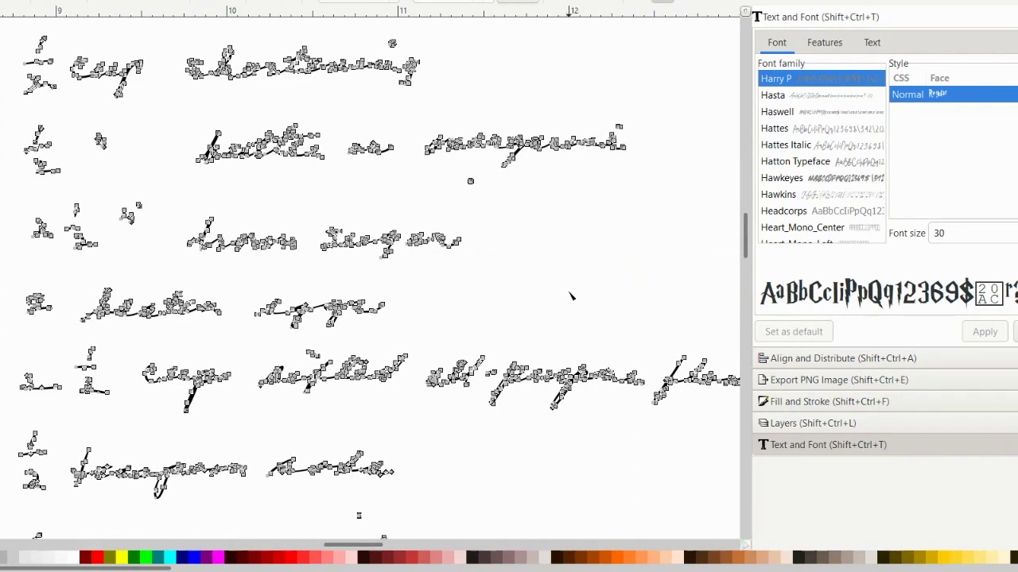
pyautogui.scroll(-1, 238, 313)
pyautogui.press('Escape')
# Step: Delete the leftover crease fragments at the far right, between the "brown sugar" and "beaten eggs" lines
pyautogui.hscroll(4, 500, 234)
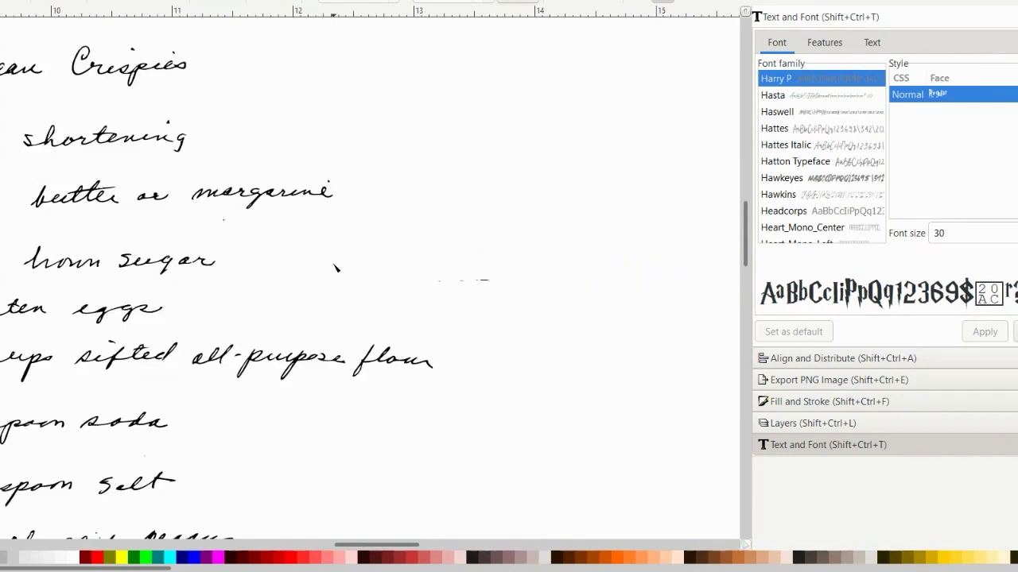
pyautogui.hscroll(-4, 337, 267)
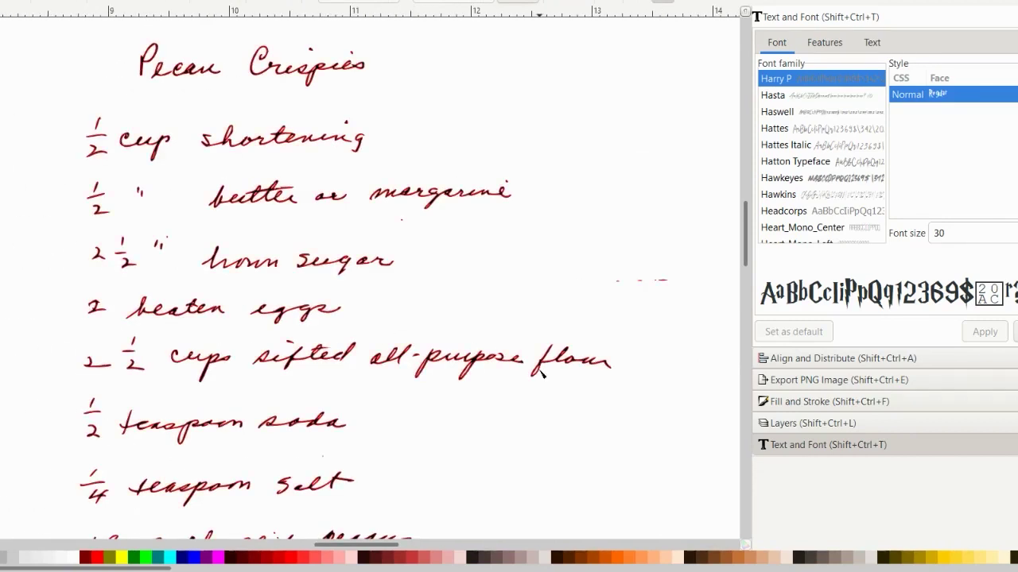
pyautogui.click(654, 280)
pyautogui.moveTo(585, 260); pyautogui.dragTo(681, 303)
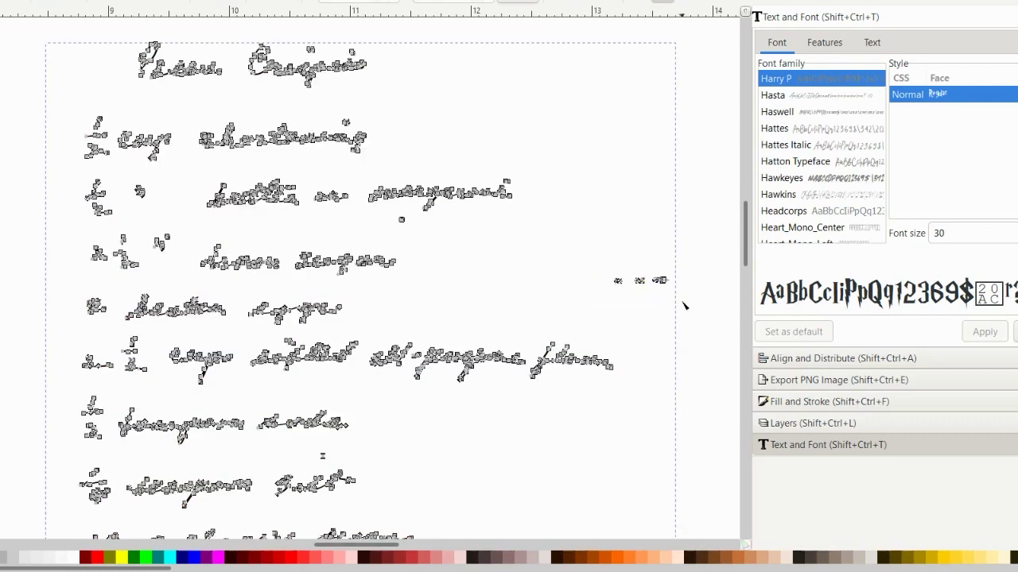
pyautogui.press('Delete')
pyautogui.click(8, 142)
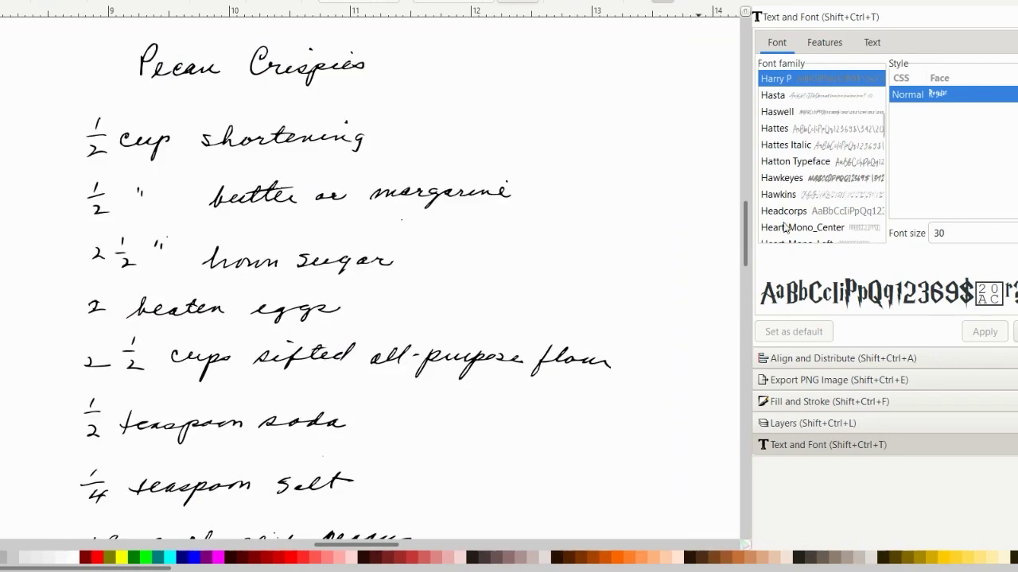
# Step: Delete the crease-line nodes that stick out to the left of "add egg, beat well"
pyautogui.moveTo(748, 240); pyautogui.dragTo(748, 279)
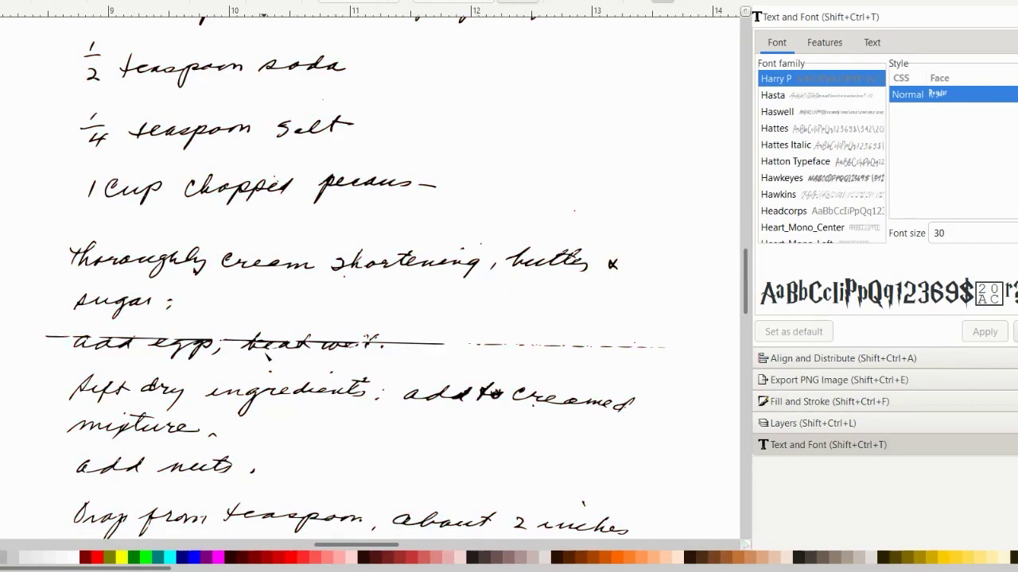
pyautogui.click(59, 340)
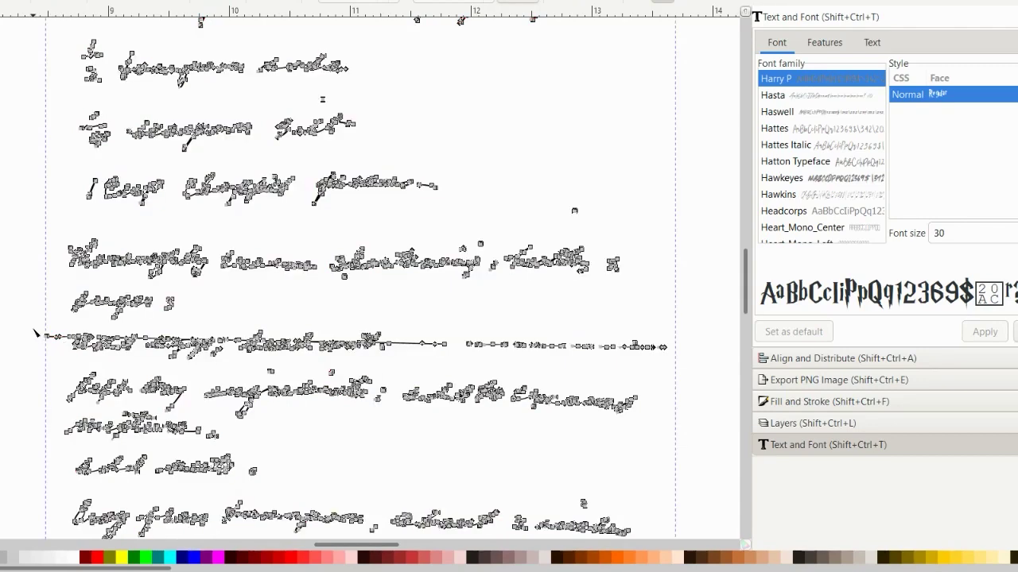
pyautogui.moveTo(33, 331); pyautogui.dragTo(68, 343)
pyautogui.press('Delete')
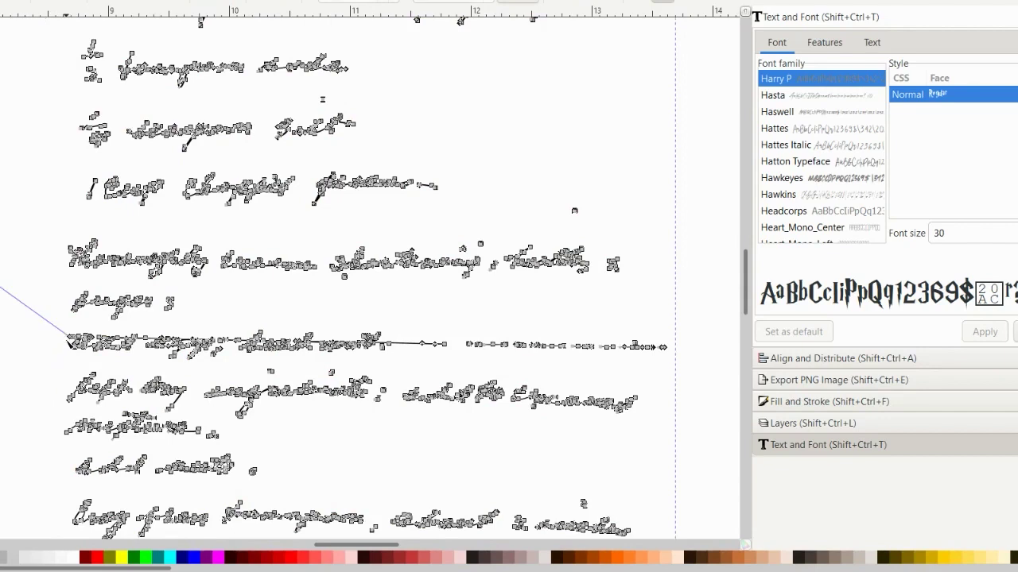
pyautogui.press('Delete')
# Step: Delete the dashed crease-line nodes extending to the right of "beat well"
pyautogui.moveTo(410, 326); pyautogui.dragTo(681, 368)
pyautogui.press('Delete')
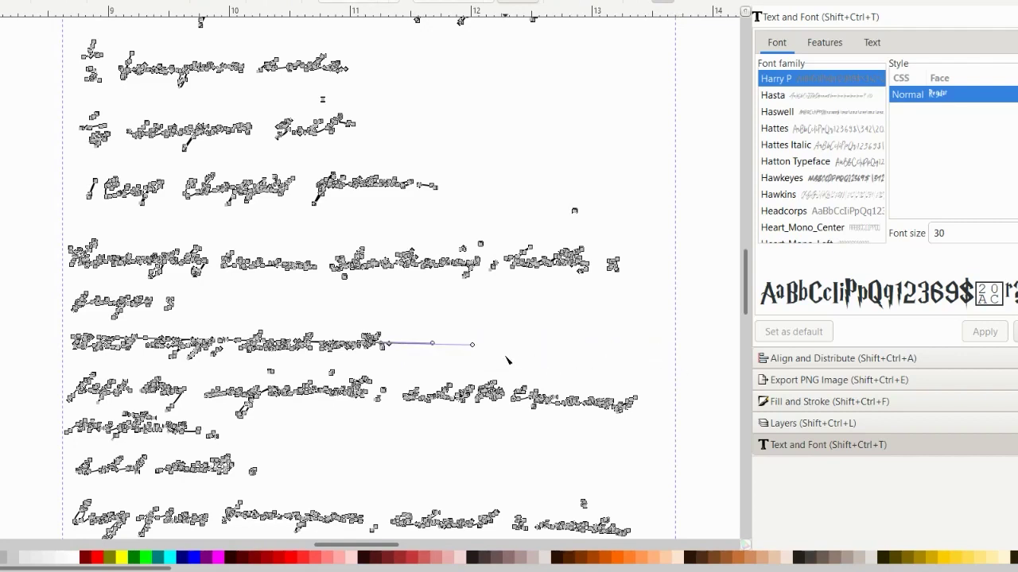
pyautogui.click(687, 360)
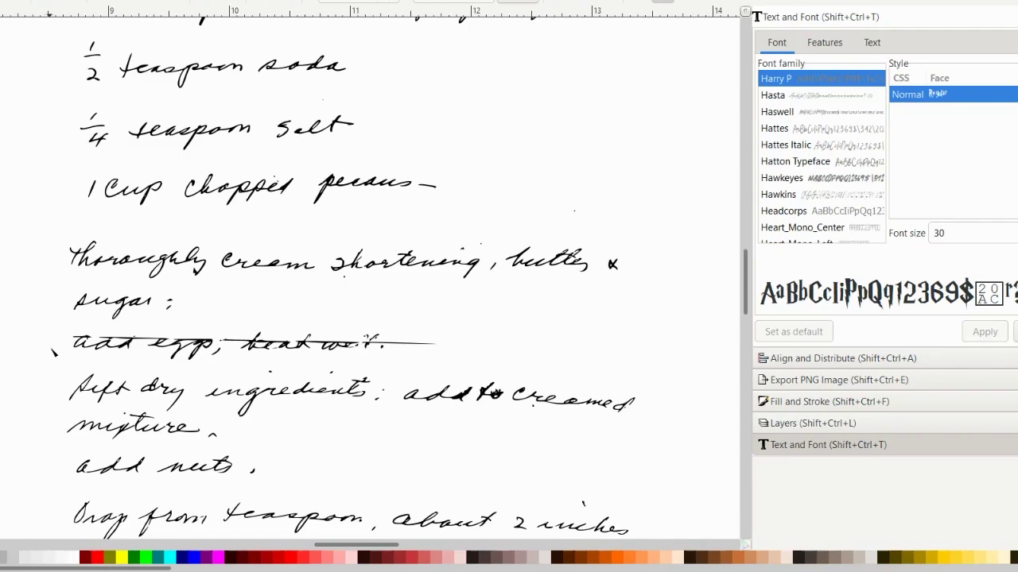
# Step: Trim the crease overhang from the top left of the "a" in "add" by removing its end node and pulling in the curve handles
pyautogui.scroll(5, 54, 353)
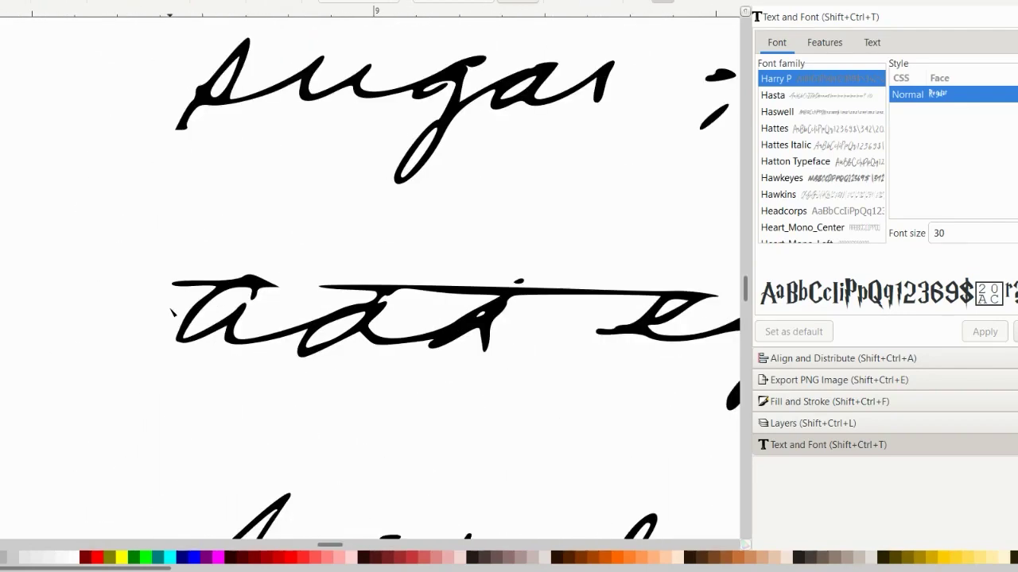
pyautogui.hscroll(3, 172, 312)
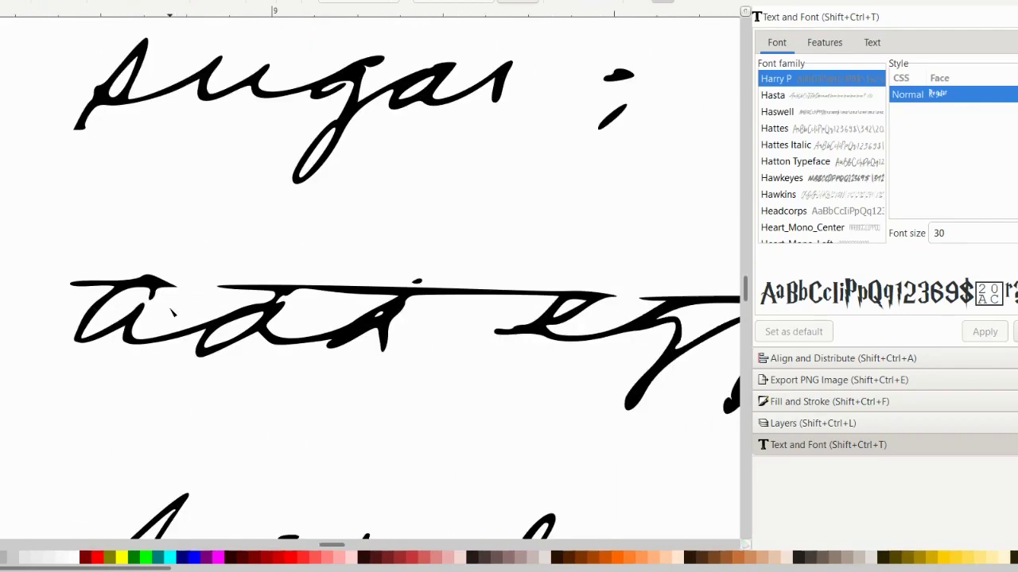
pyautogui.click(78, 287)
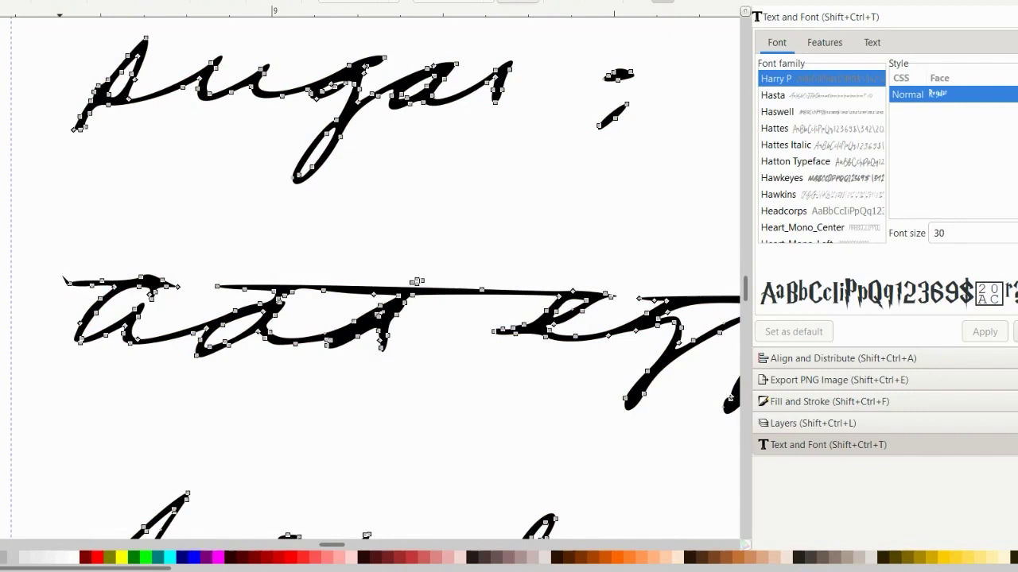
pyautogui.moveTo(60, 273)
pyautogui.mouseDown()
pyautogui.moveTo(105, 287)
pyautogui.moveTo(25, 280)
pyautogui.mouseUp()
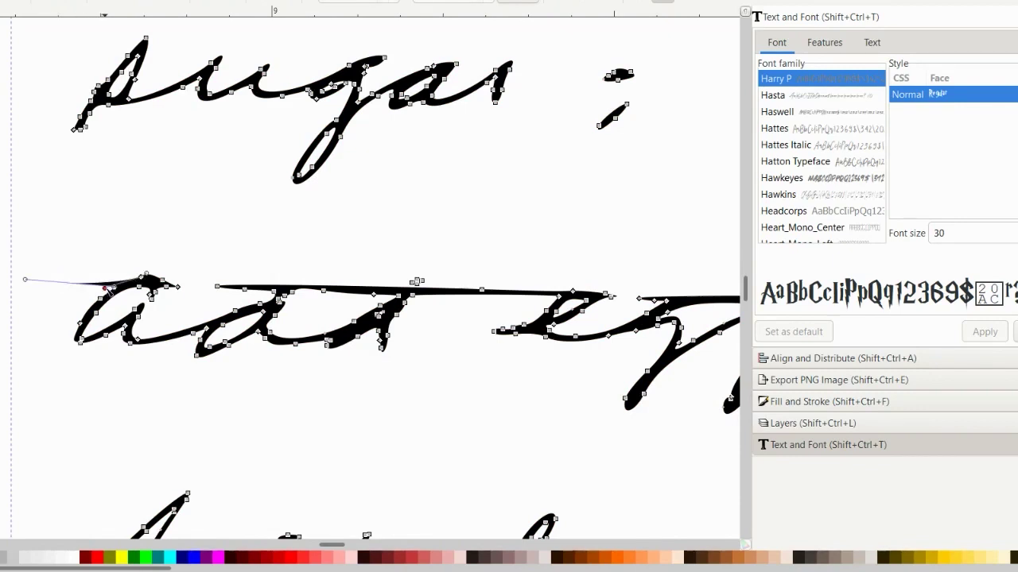
pyautogui.moveTo(104, 287); pyautogui.dragTo(116, 287)
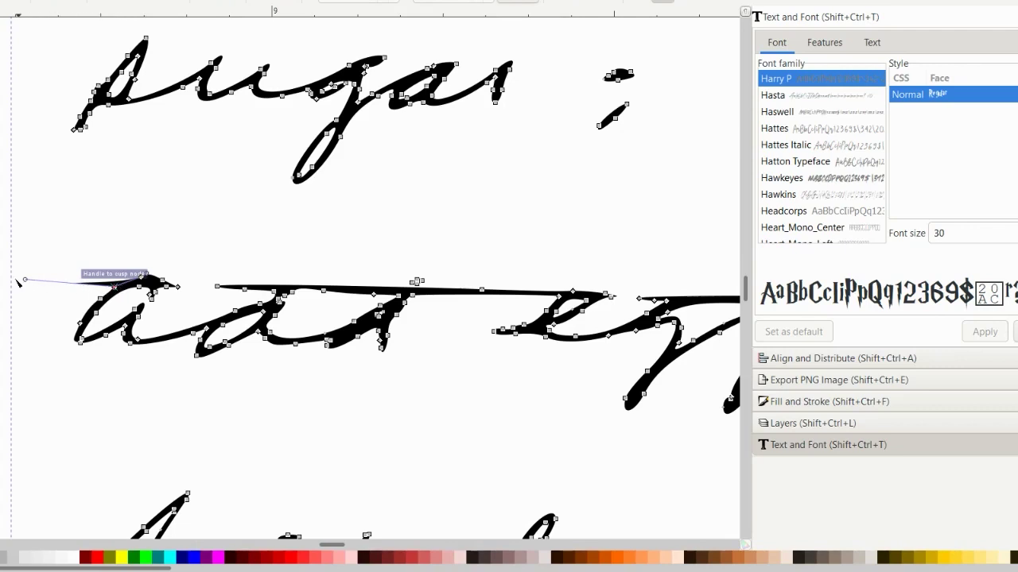
pyautogui.moveTo(17, 282)
pyautogui.mouseDown()
pyautogui.moveTo(226, 277)
pyautogui.moveTo(257, 292)
pyautogui.mouseUp()
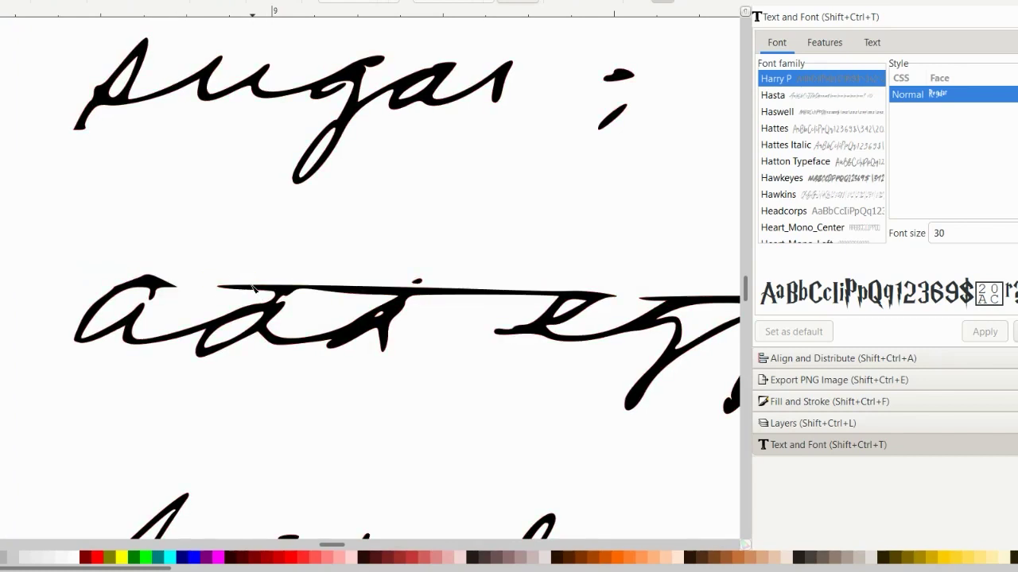
# Step: Delete the crease tip left of the first "d" in "add" and pull in the curve handle to round the letter's top
pyautogui.click(256, 292)
pyautogui.moveTo(210, 279)
pyautogui.mouseDown()
pyautogui.moveTo(280, 302)
pyautogui.moveTo(262, 293)
pyautogui.mouseUp()
pyautogui.press('Delete')
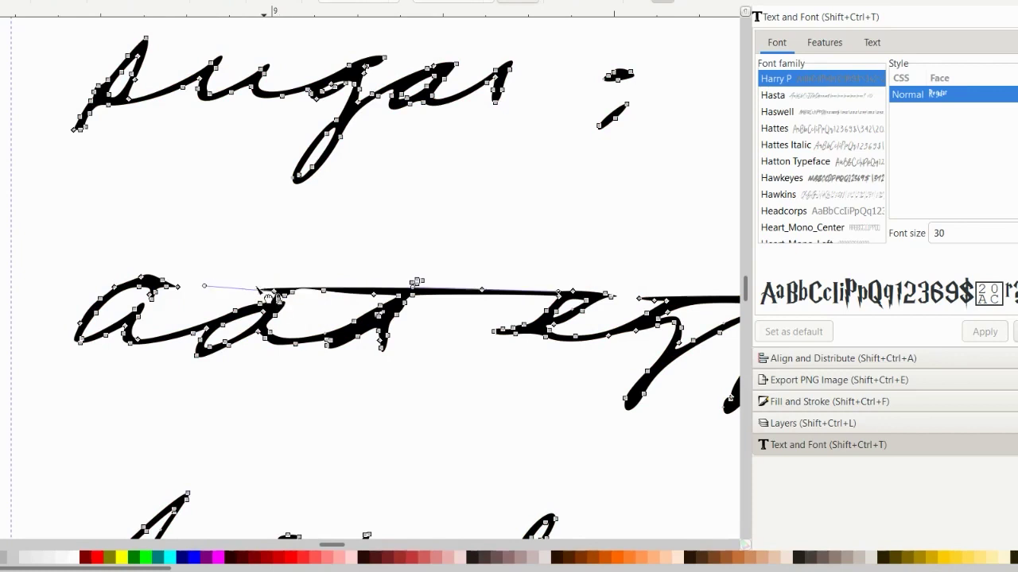
pyautogui.moveTo(205, 285); pyautogui.dragTo(276, 276)
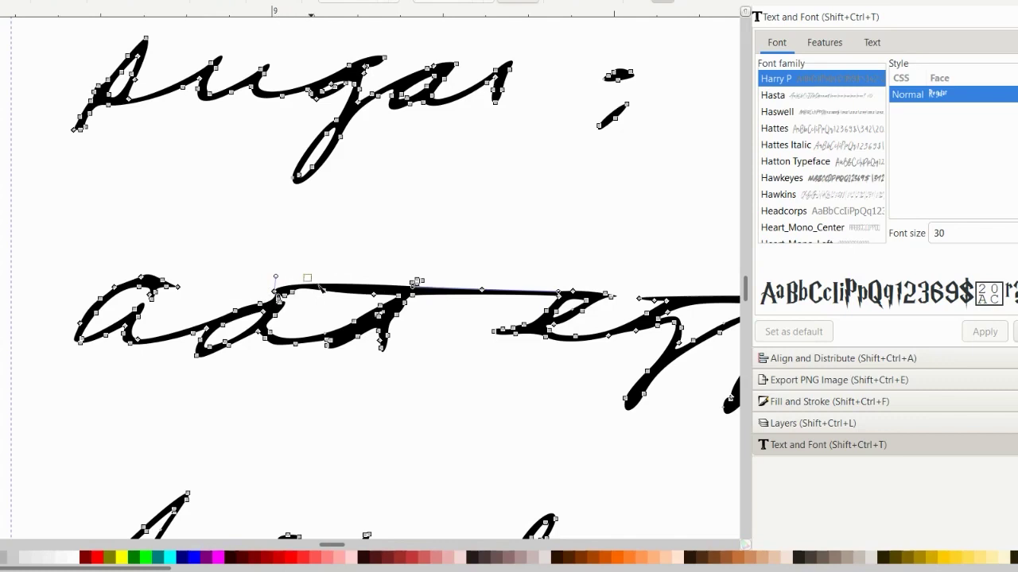
# Step: Delete the nodes and segment along the crease's lower edge between the two "d"s in "add"
pyautogui.moveTo(302, 274); pyautogui.dragTo(385, 304)
pyautogui.press('Delete')
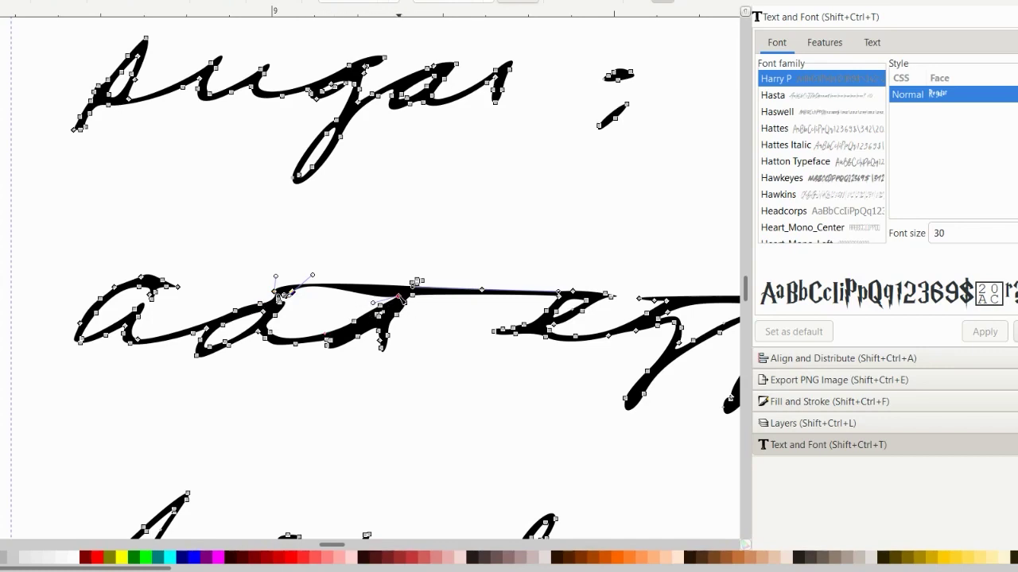
pyautogui.keyDown('ctrl'); pyautogui.scroll(5, 398, 300); pyautogui.keyUp('ctrl')
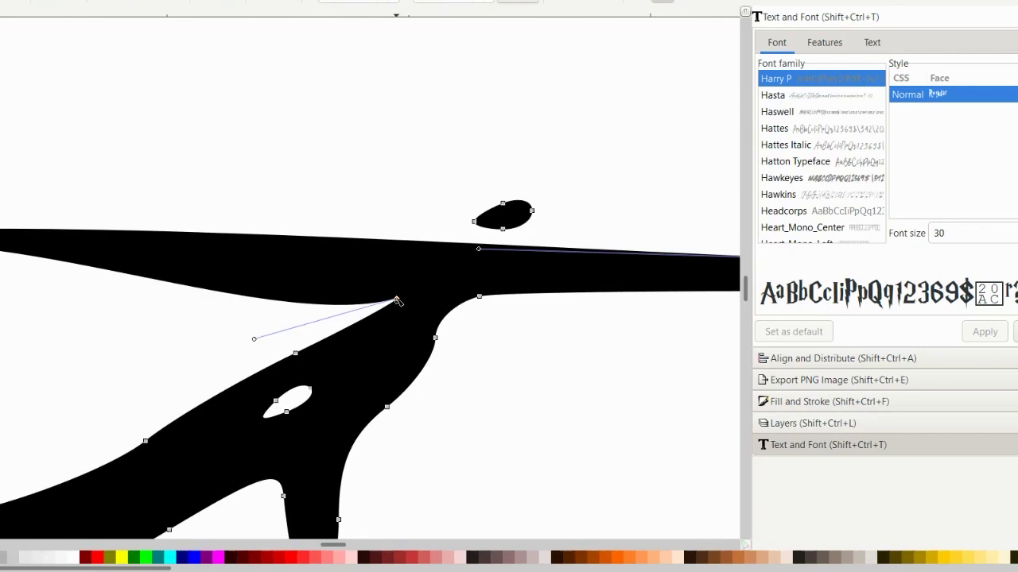
pyautogui.keyDown('ctrl'); pyautogui.scroll(-3, 204, 332); pyautogui.keyUp('ctrl')
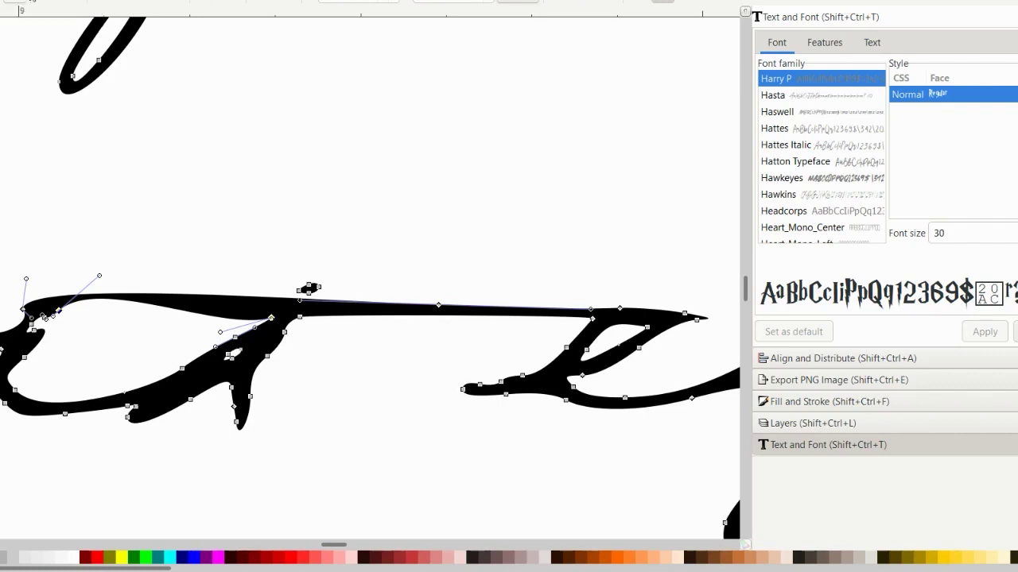
pyautogui.click(69, 1)
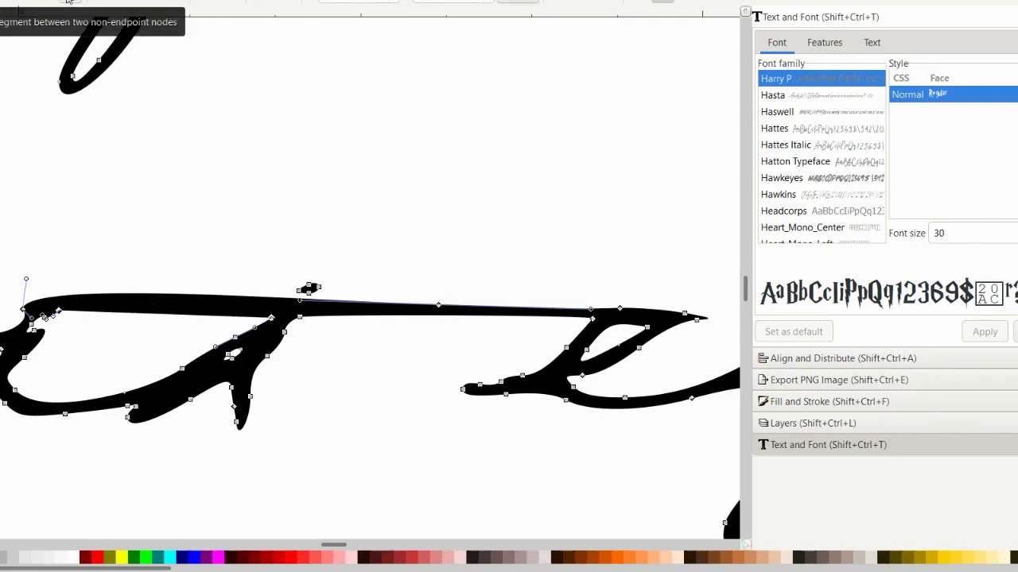
# Step: Add a node on the crease's upper edge above the second "d" in "add" and delete the segment back to the first "d"
pyautogui.click(25, 310)
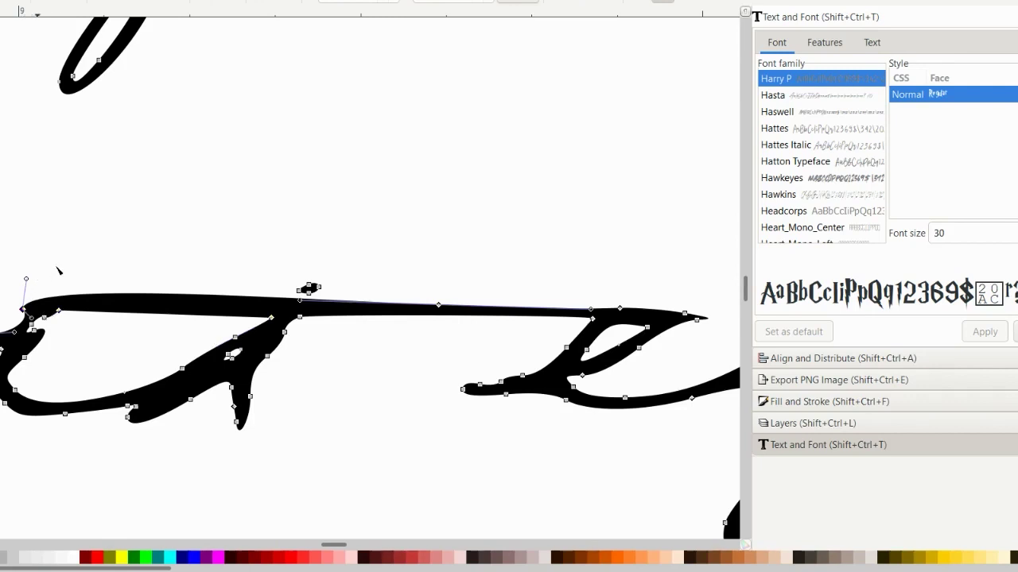
pyautogui.click(294, 301)
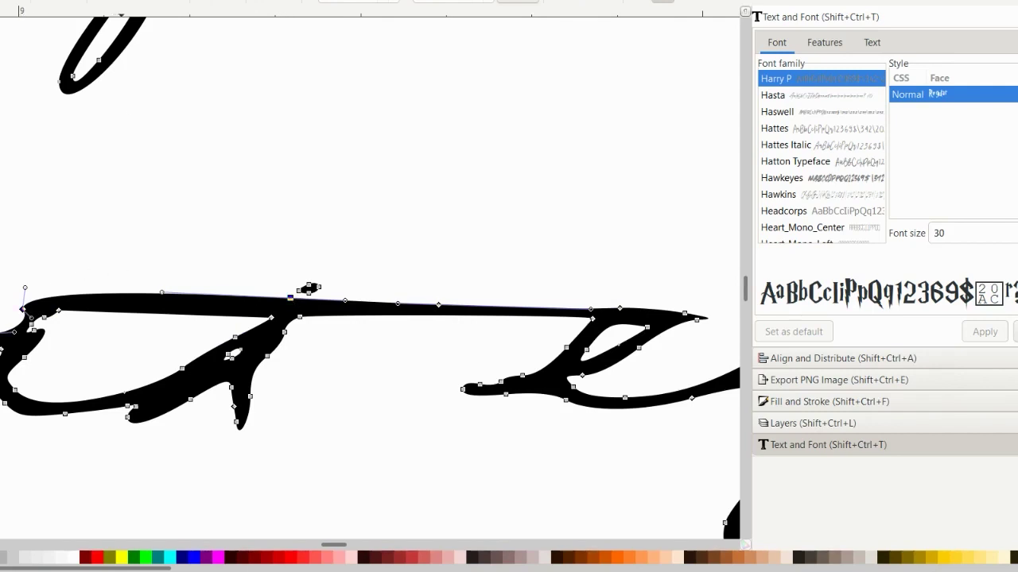
pyautogui.click(70, 1)
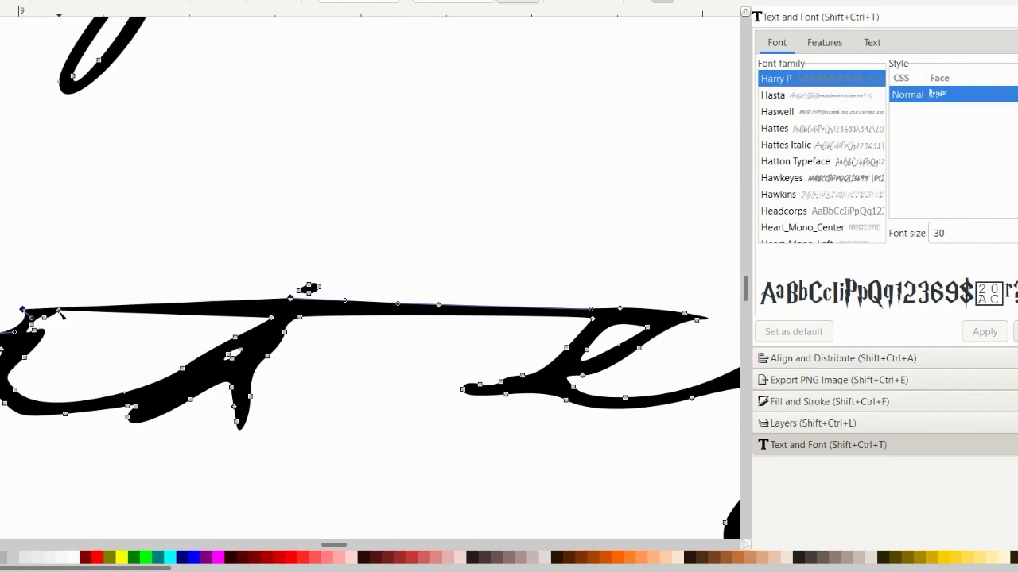
# Step: Try to delete the crease segment between the first and second "d" in "add" by selecting its nodes
pyautogui.click(59, 311)
pyautogui.press('Delete')
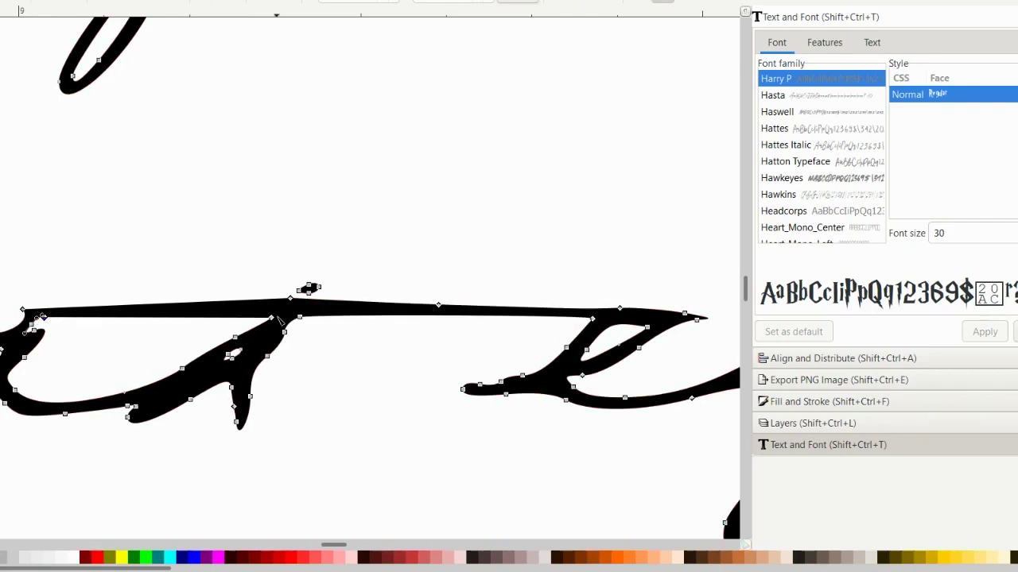
pyautogui.keyDown('shift'); pyautogui.click(271, 317); pyautogui.keyUp('shift')
pyautogui.click(291, 299)
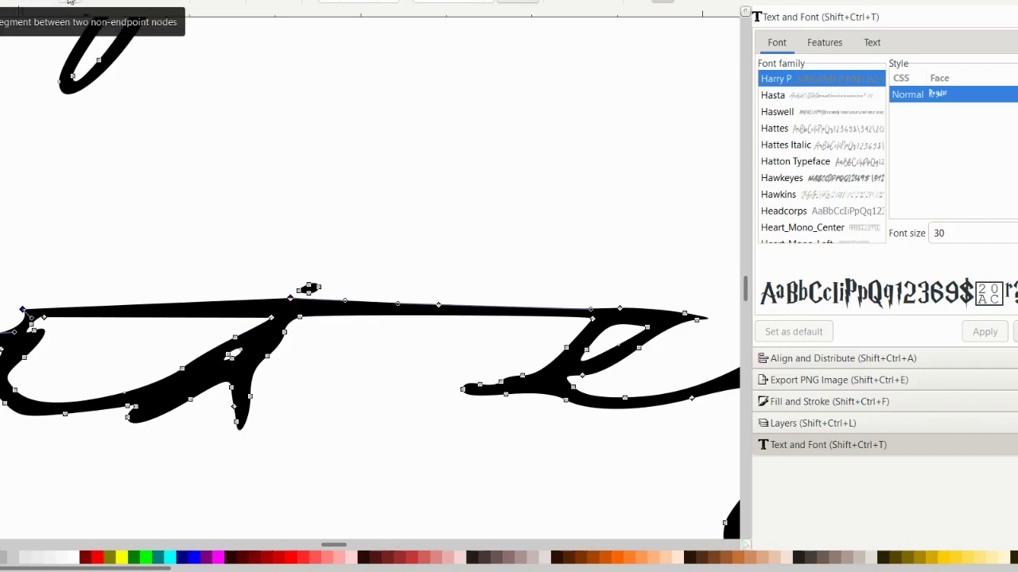
pyautogui.click(77, 232)
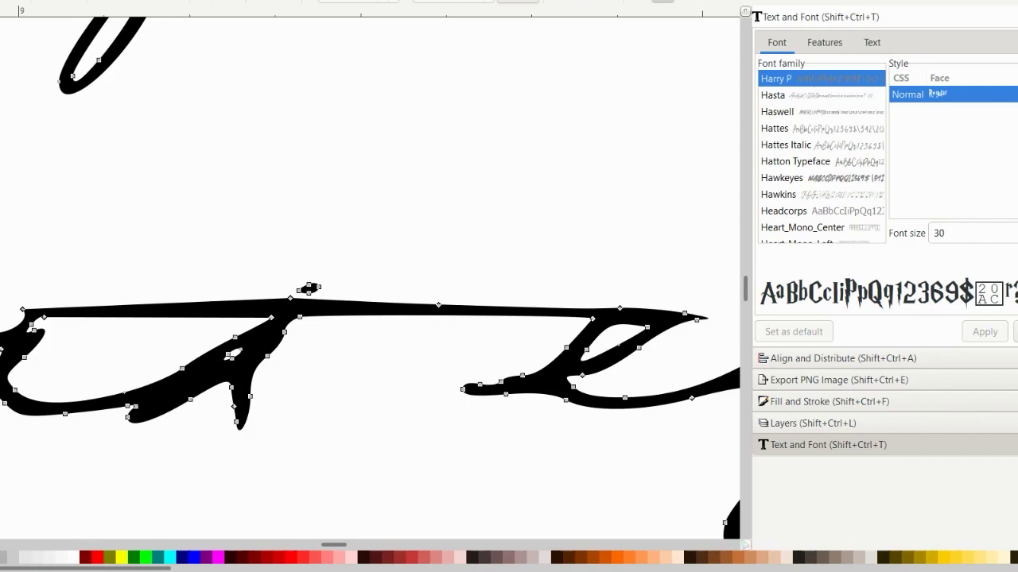
# Step: Draw an ellipse over the crease between the two "d"s in "add" and subtract it from the tracing with Difference
pyautogui.press('e')
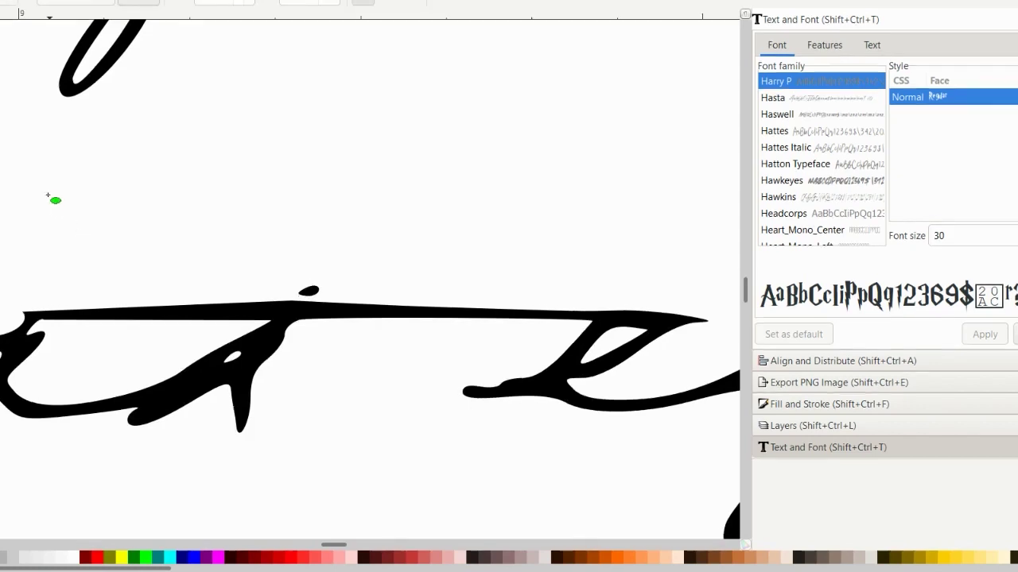
pyautogui.moveTo(58, 204)
pyautogui.mouseDown()
pyautogui.moveTo(172, 317)
pyautogui.moveTo(266, 355)
pyautogui.mouseUp()
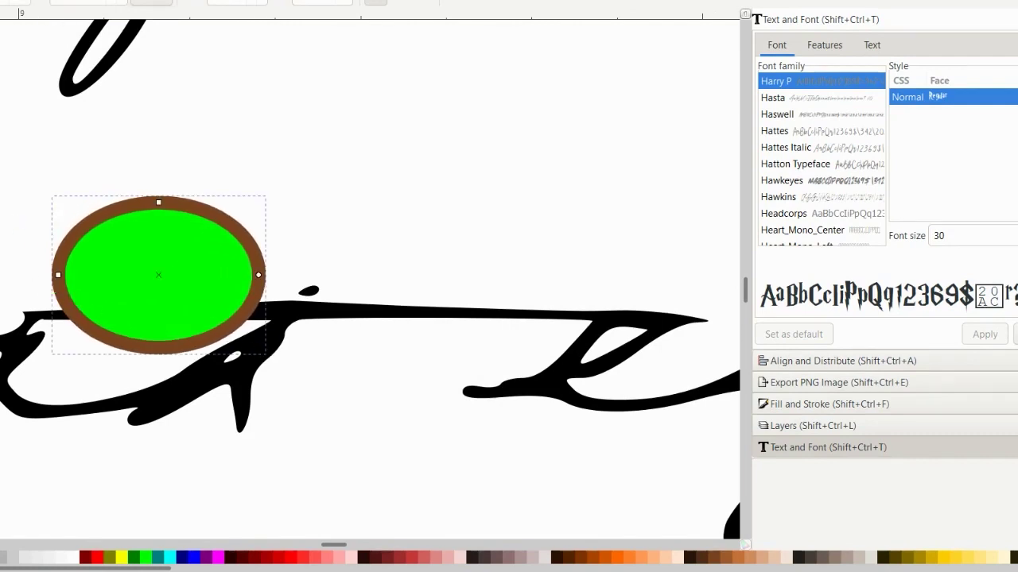
pyautogui.press('s')
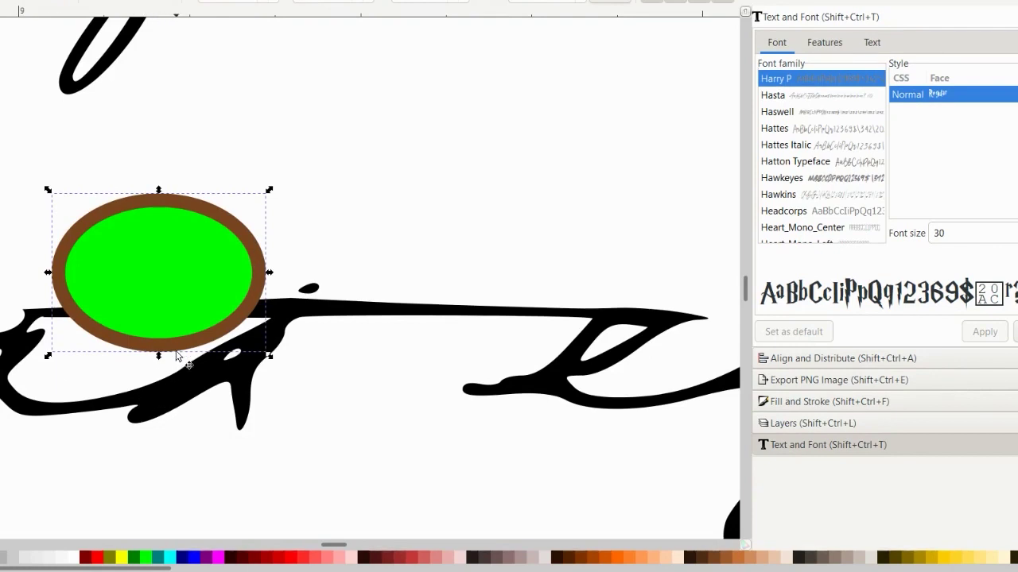
pyautogui.keyDown('shift'); pyautogui.click(175, 391); pyautogui.keyUp('shift')
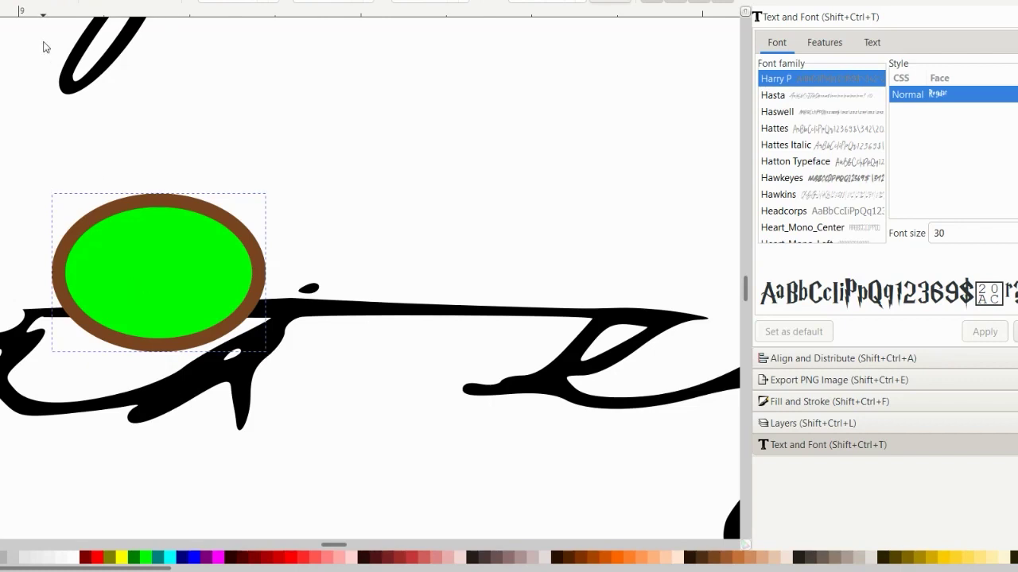
pyautogui.hotkey('alt', 'p')
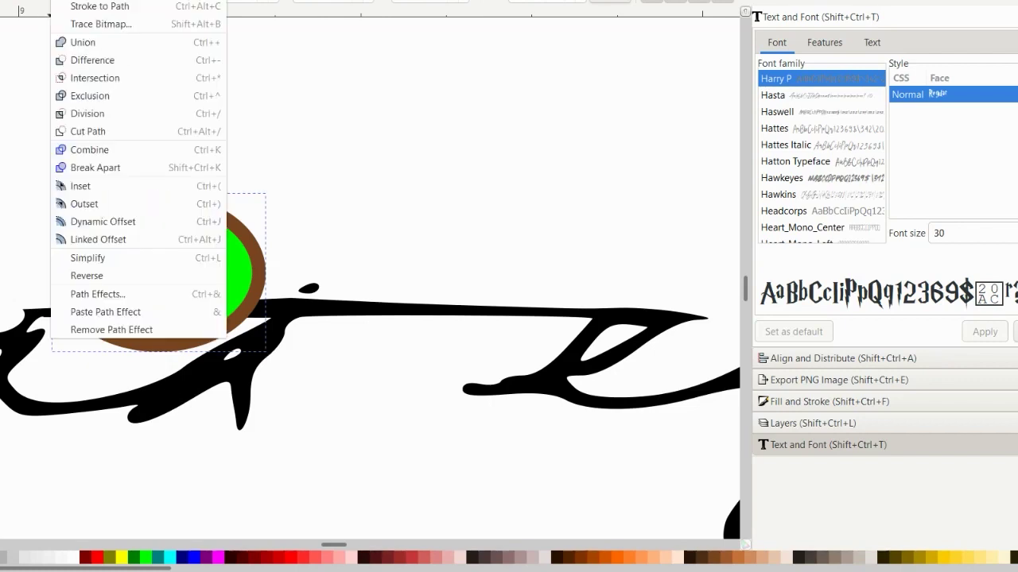
pyautogui.click(90, 61)
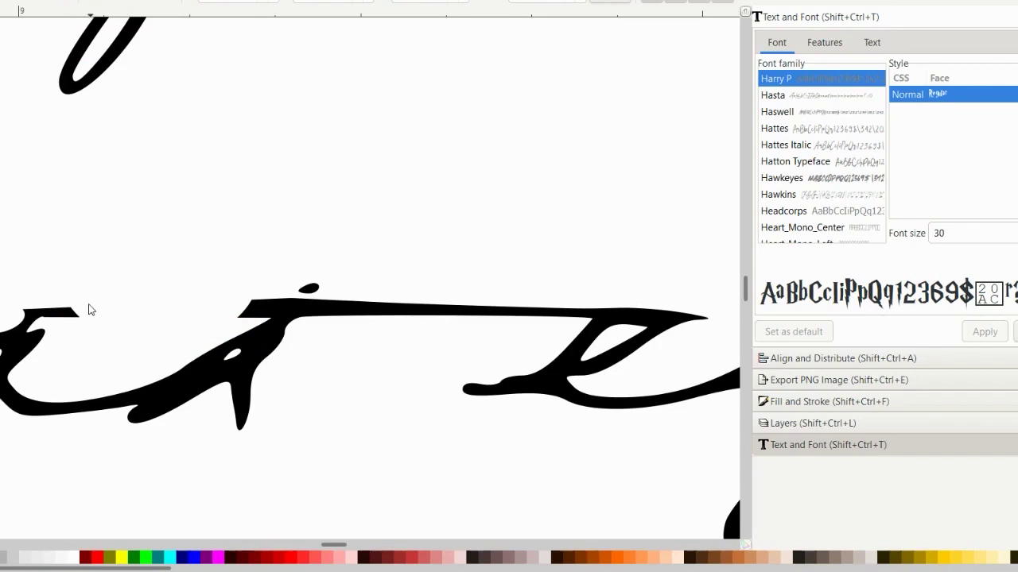
# Step: Delete the crease stub's nodes beside the first "d" in "add" and pull the curve handle up to form the stem top
pyautogui.press('n')
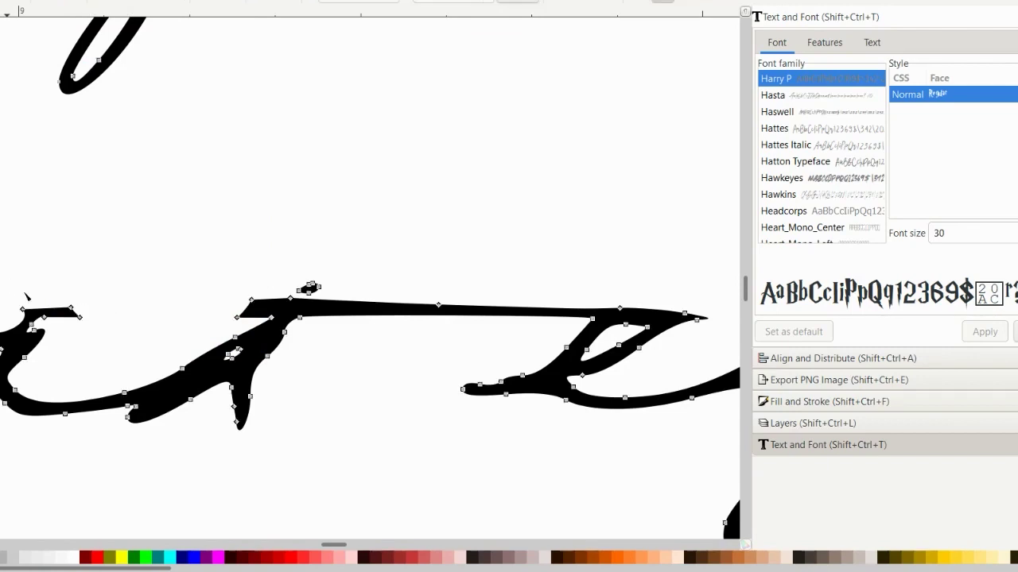
pyautogui.moveTo(53, 293); pyautogui.dragTo(95, 337)
pyautogui.hotkey('shift', 's')
pyautogui.moveTo(44, 317); pyautogui.dragTo(26, 314)
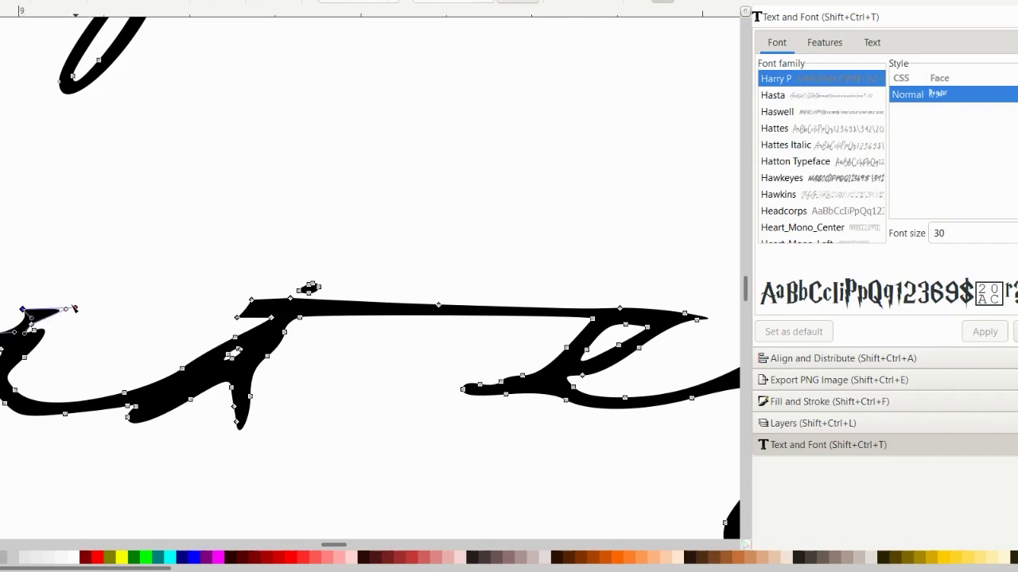
pyautogui.moveTo(75, 309); pyautogui.dragTo(39, 280)
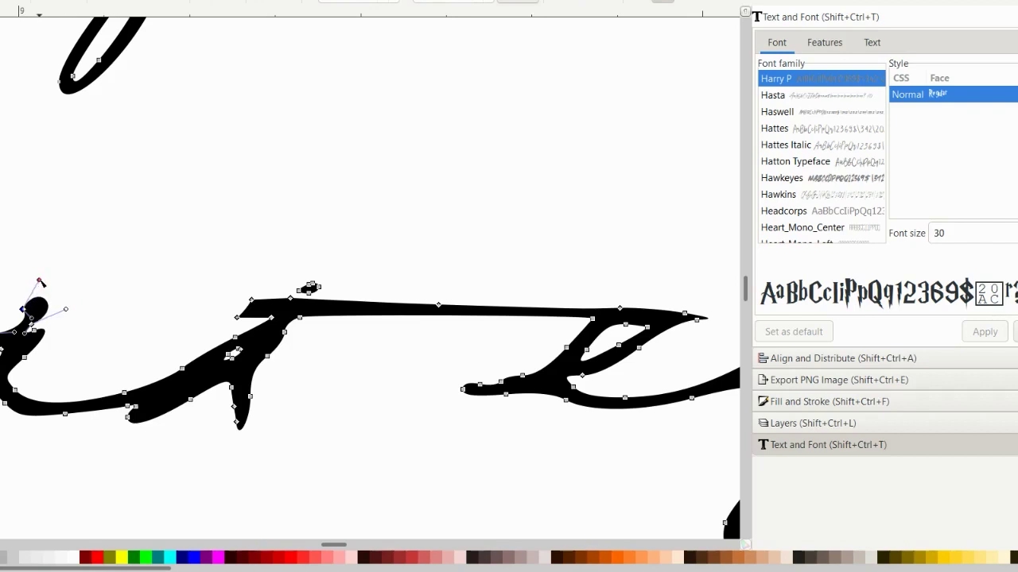
pyautogui.click(35, 331)
pyautogui.press('Delete')
# Step: Narrow the bulb on top of the first "d" in "add" into a pointed stem by pulling its right-side curve handle down
pyautogui.hscroll(-2, 52, 340)
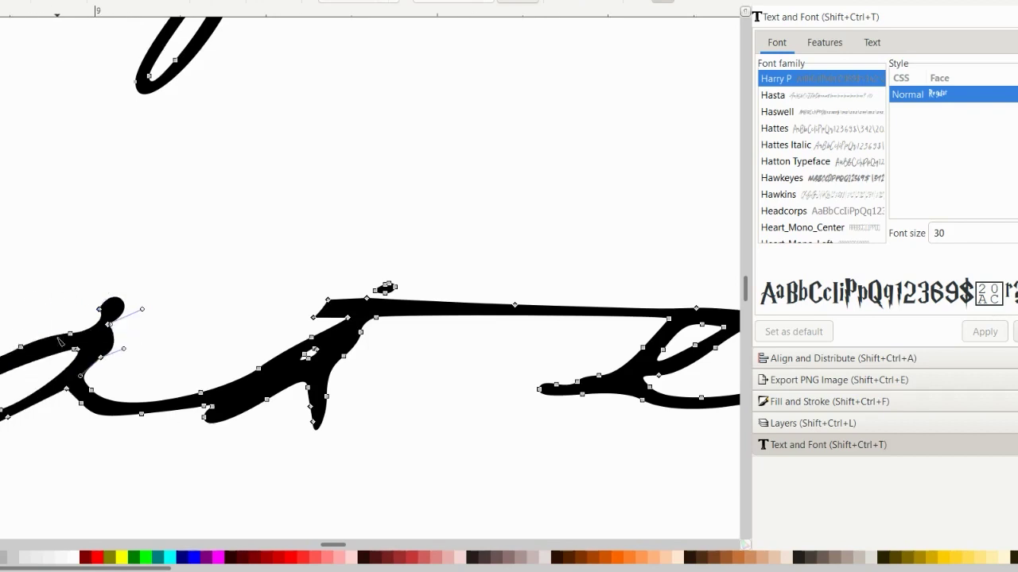
pyautogui.hscroll(-1, 60, 340)
pyautogui.scroll(-3, 59, 340)
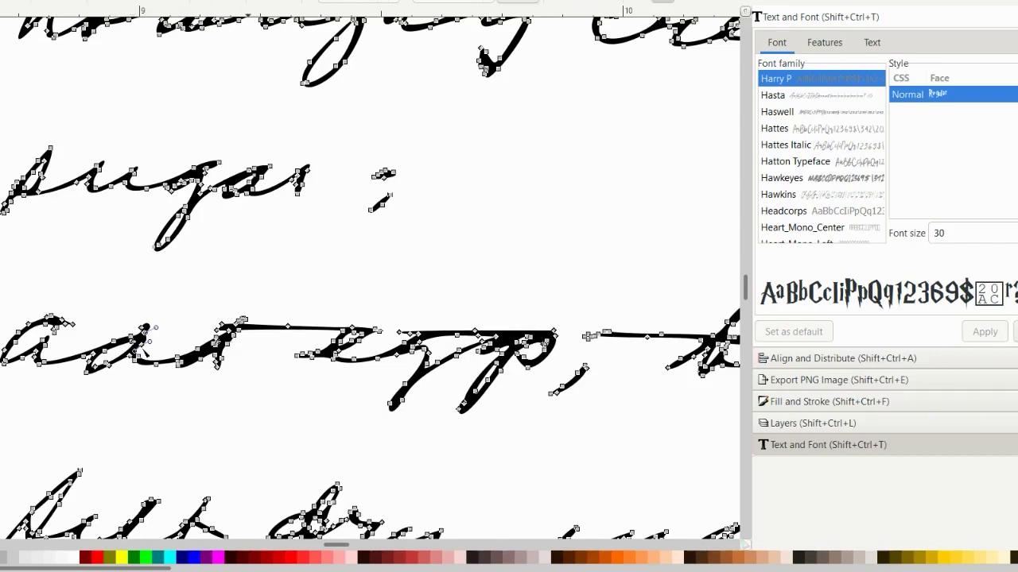
pyautogui.scroll(2, 141, 337)
pyautogui.scroll(2, 137, 336)
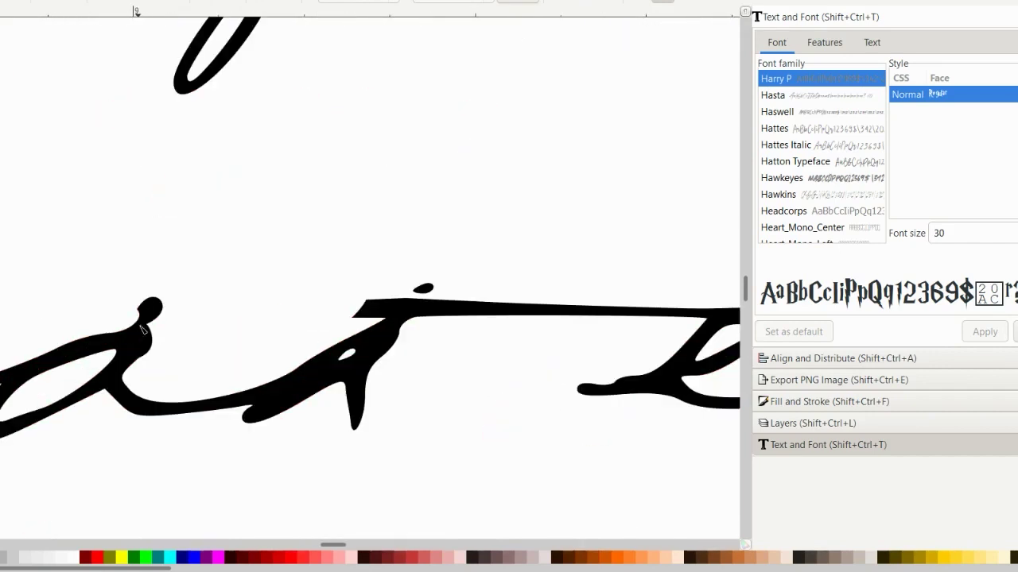
pyautogui.click(144, 318)
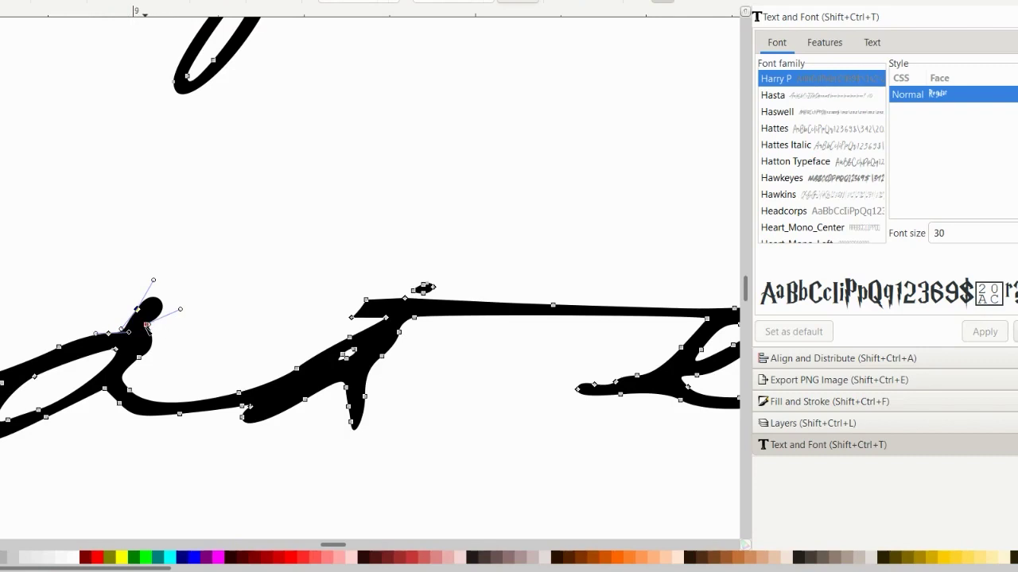
pyautogui.click(147, 324)
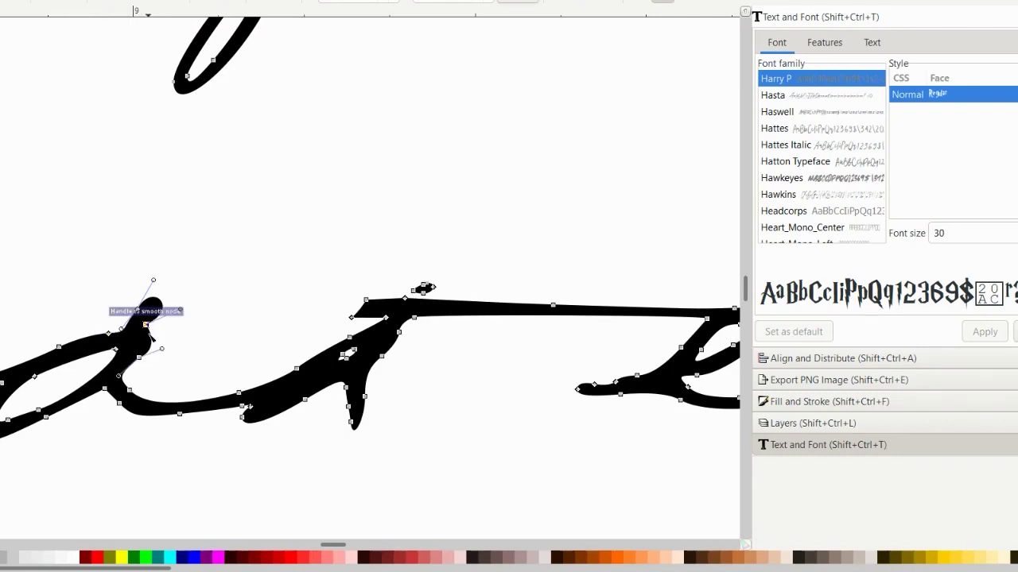
pyautogui.moveTo(149, 326); pyautogui.dragTo(133, 384)
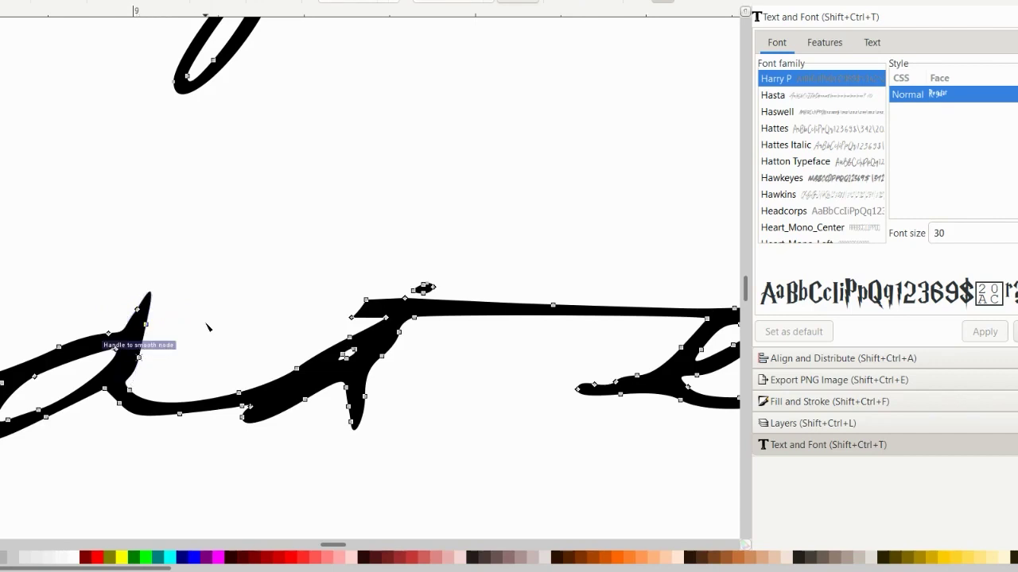
# Step: Draw a wide ellipse over the crease between "add" and "eggs" and subtract it from the tracing with Difference
pyautogui.scroll(-2, 207, 327)
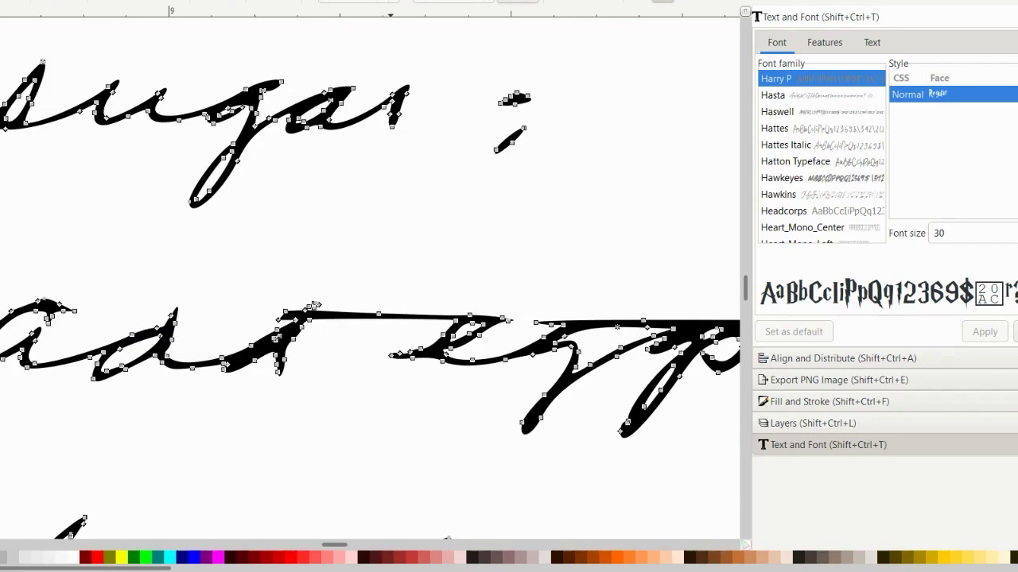
pyautogui.press('e')
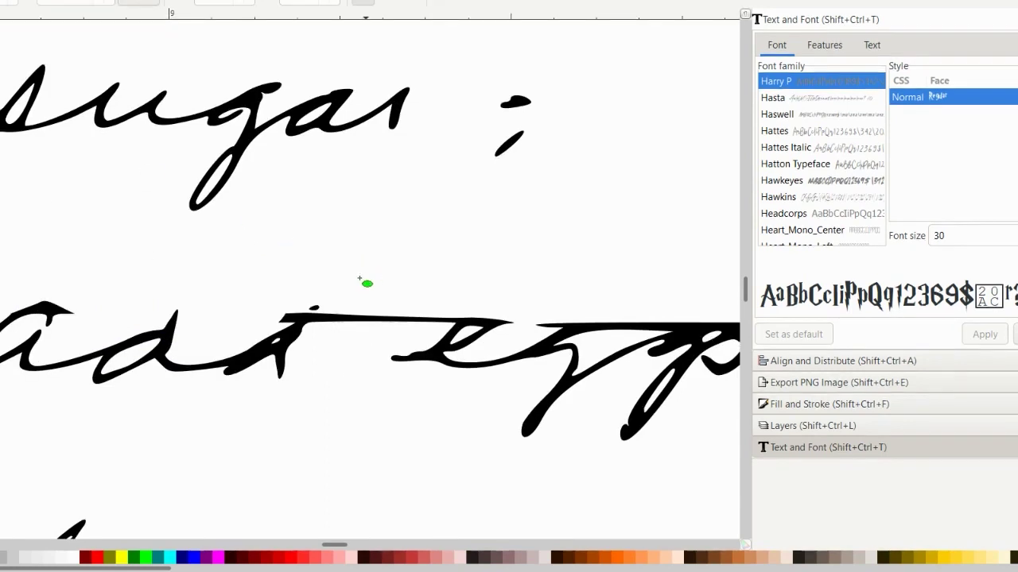
pyautogui.moveTo(349, 284); pyautogui.dragTo(438, 344)
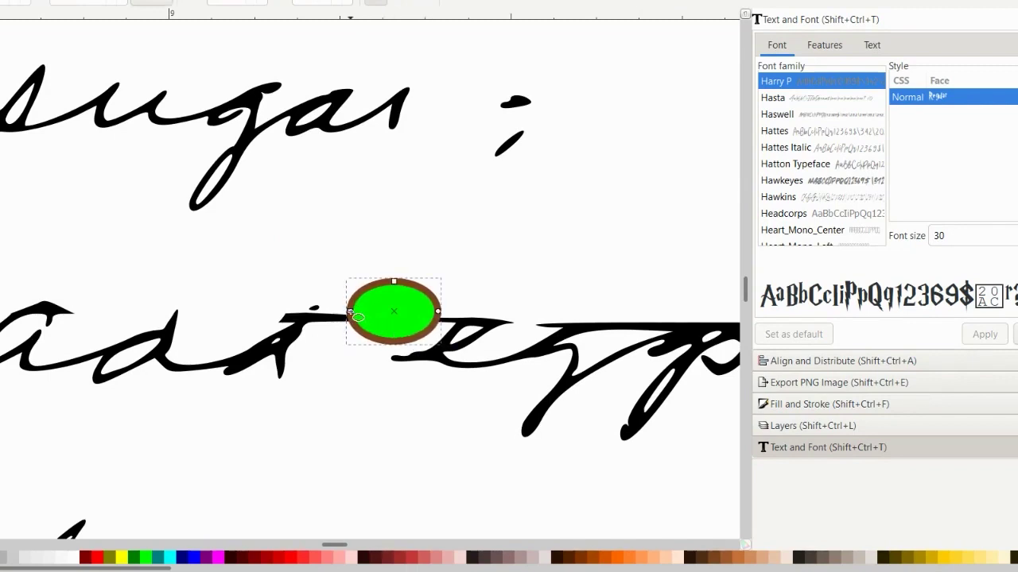
pyautogui.moveTo(347, 312)
pyautogui.mouseDown()
pyautogui.moveTo(326, 314)
pyautogui.moveTo(335, 314)
pyautogui.mouseUp()
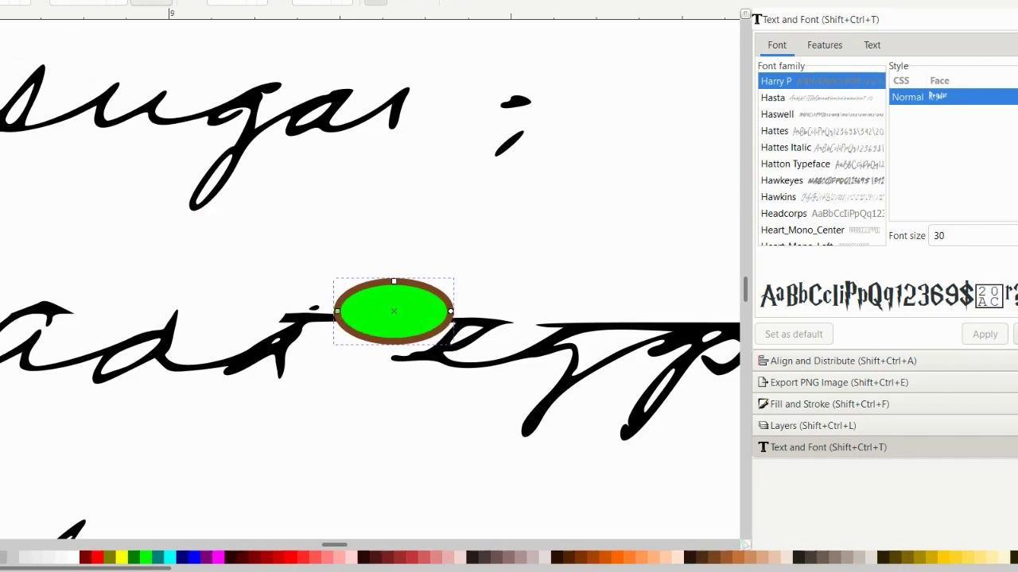
pyautogui.press('s')
pyautogui.moveTo(369, 286); pyautogui.dragTo(358, 292)
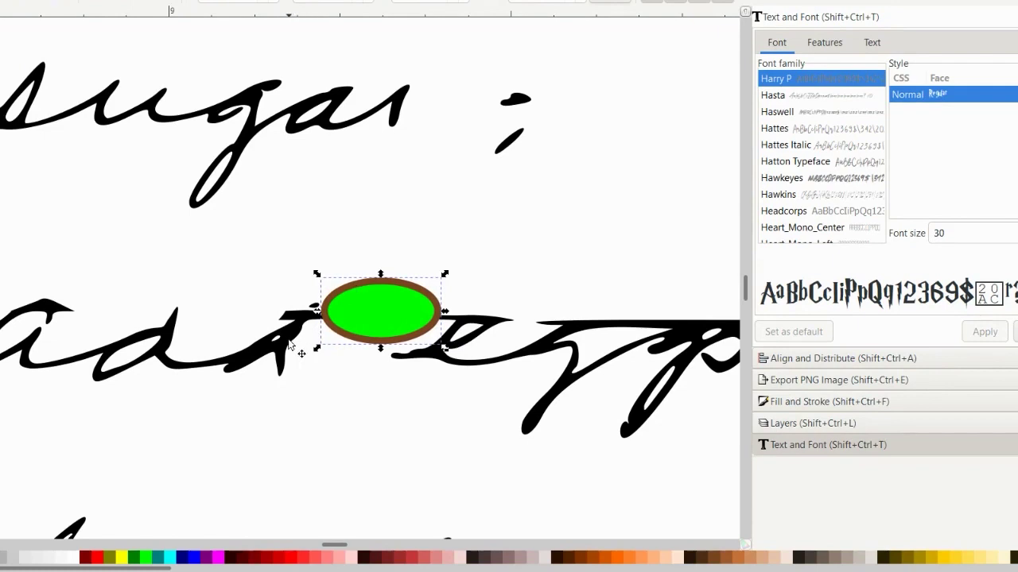
pyautogui.keyDown('shift'); pyautogui.click(289, 340); pyautogui.keyUp('shift')
pyautogui.click(63, 2)
pyautogui.click(99, 63)
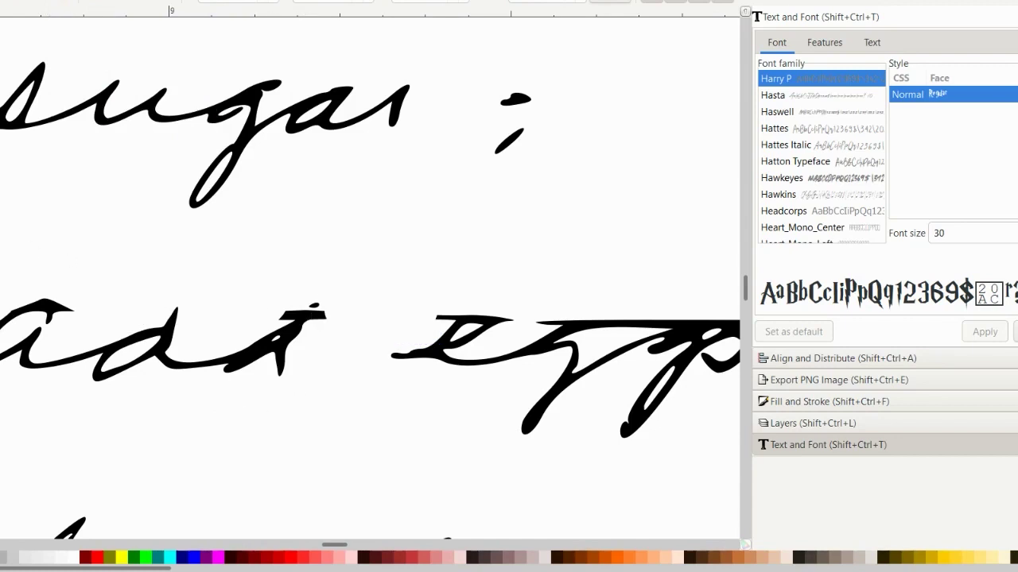
# Step: Delete the crease tip at the top right of the "a" in "add" and pull in the adjoining curve handle
pyautogui.press('n')
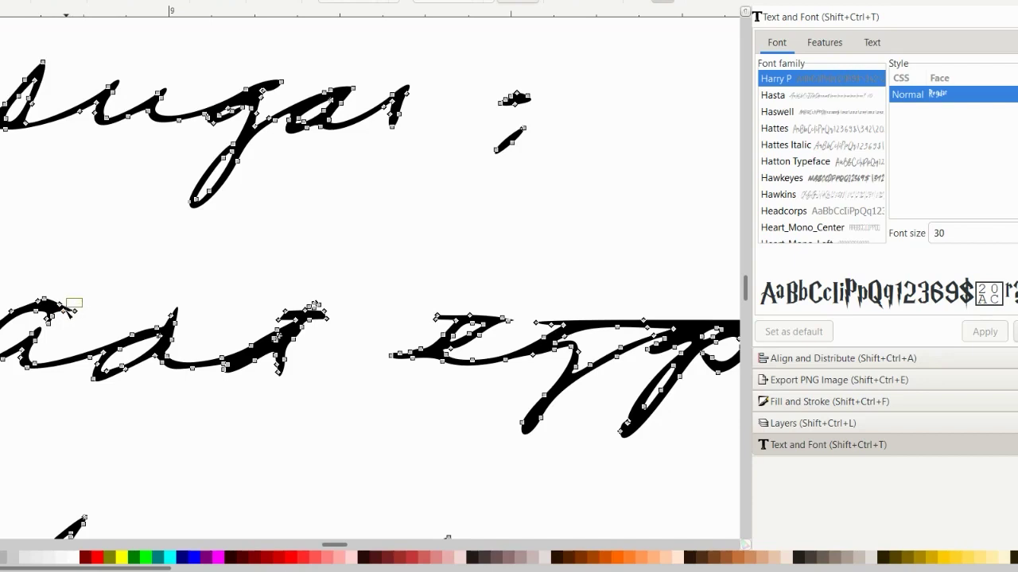
pyautogui.click(75, 311)
pyautogui.press('Delete')
pyautogui.moveTo(84, 316); pyautogui.dragTo(62, 318)
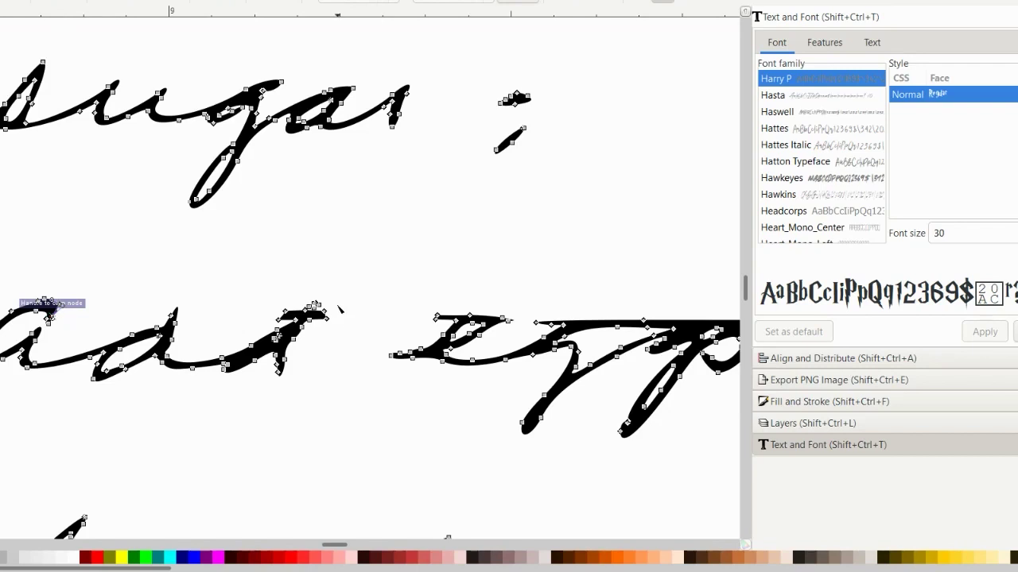
# Step: Remove the crease stubs' end nodes on both sides of the second "d" in "add"
pyautogui.moveTo(338, 305); pyautogui.dragTo(320, 324)
pyautogui.press('Delete')
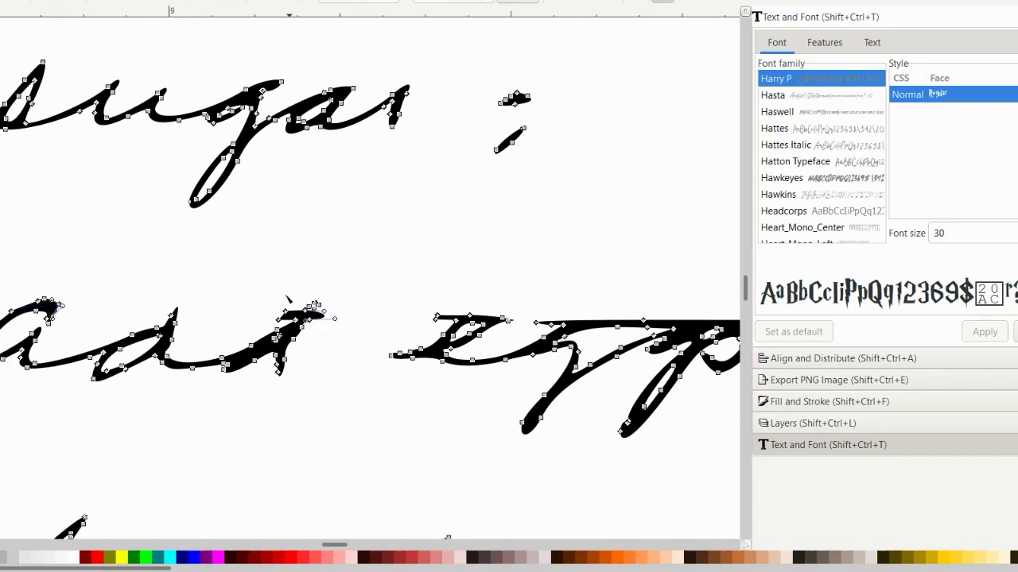
pyautogui.moveTo(286, 296)
pyautogui.mouseDown()
pyautogui.moveTo(286, 322)
pyautogui.moveTo(273, 325)
pyautogui.mouseUp()
# Step: Compare the cleaned-up word "add" in the tracing with the original handwriting on the scanned recipe
pyautogui.hscroll(-9, 248, 318)
pyautogui.scroll(-3, 247, 318)
pyautogui.hscroll(-16, 248, 318)
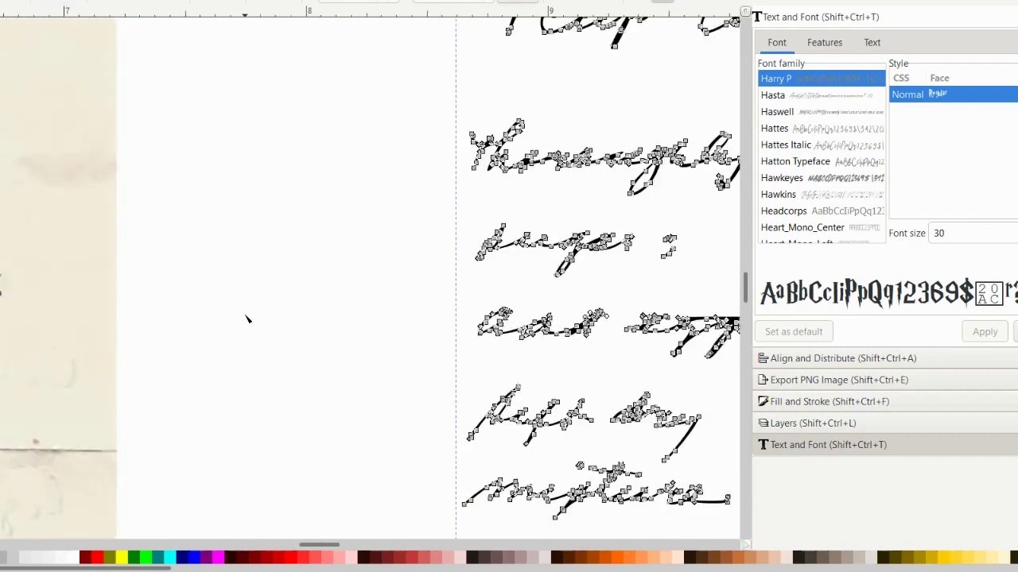
pyautogui.keyDown('ctrl'); pyautogui.scroll(-2, 246, 318); pyautogui.keyUp('ctrl')
pyautogui.hscroll(-3, 247, 318)
pyautogui.keyDown('ctrl'); pyautogui.scroll(2, 246, 318); pyautogui.keyUp('ctrl')
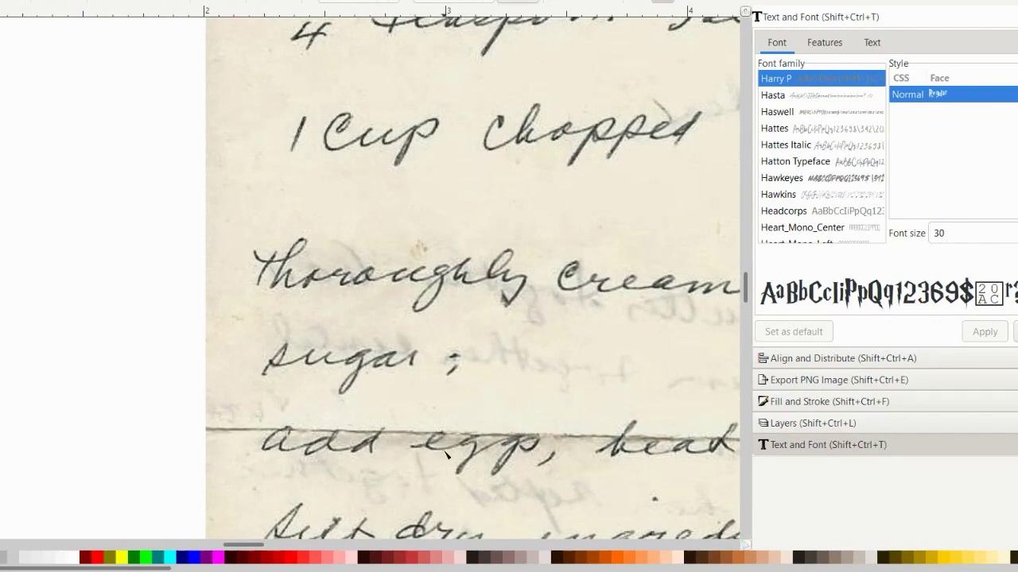
pyautogui.hscroll(15, 445, 454)
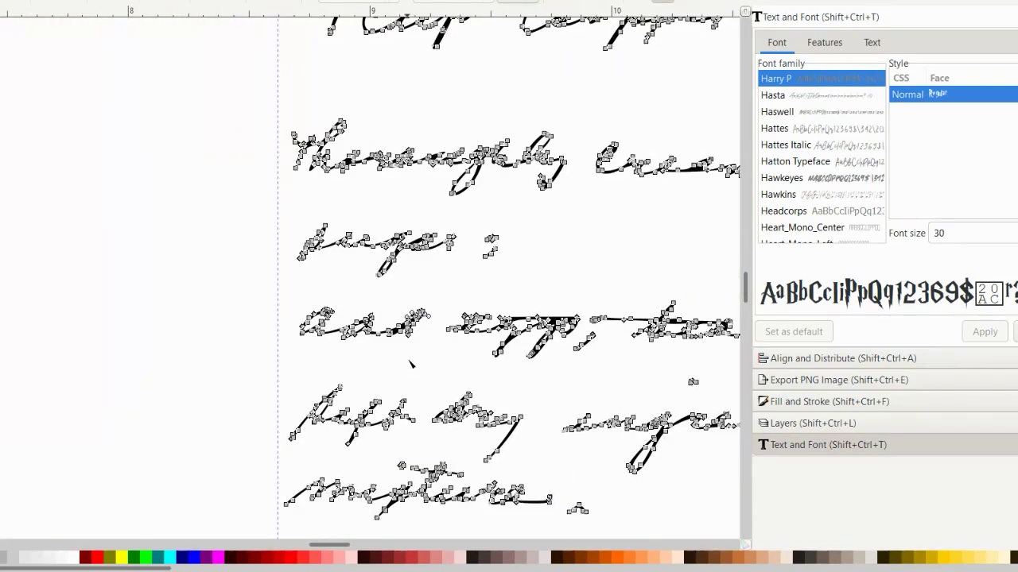
pyautogui.click(268, 345)
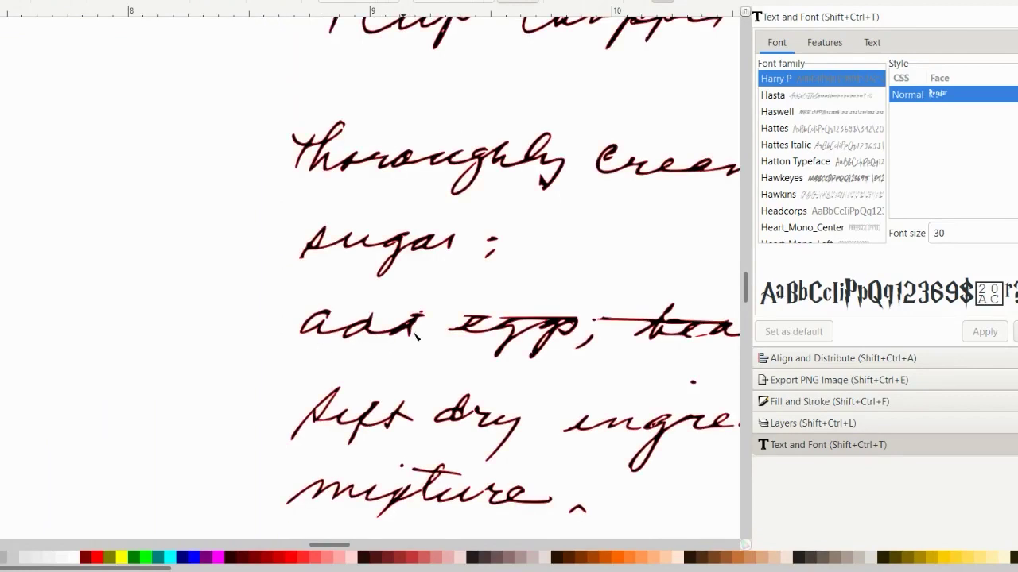
# Step: Pull in the curve handles around the flat crease remnant atop the second "d" in "add" to form a narrow rounded tip
pyautogui.scroll(5, 414, 317)
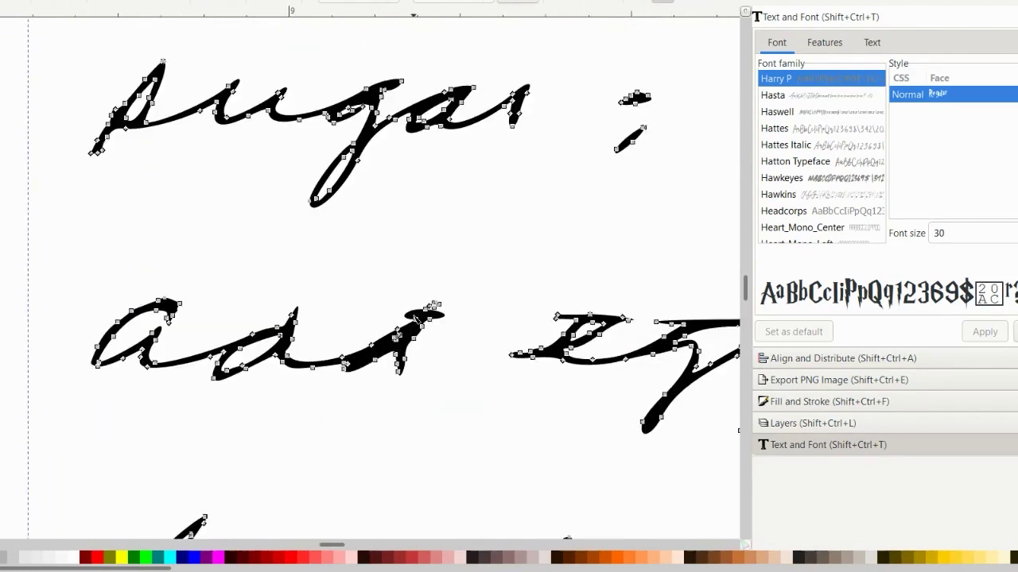
pyautogui.scroll(3, 414, 317)
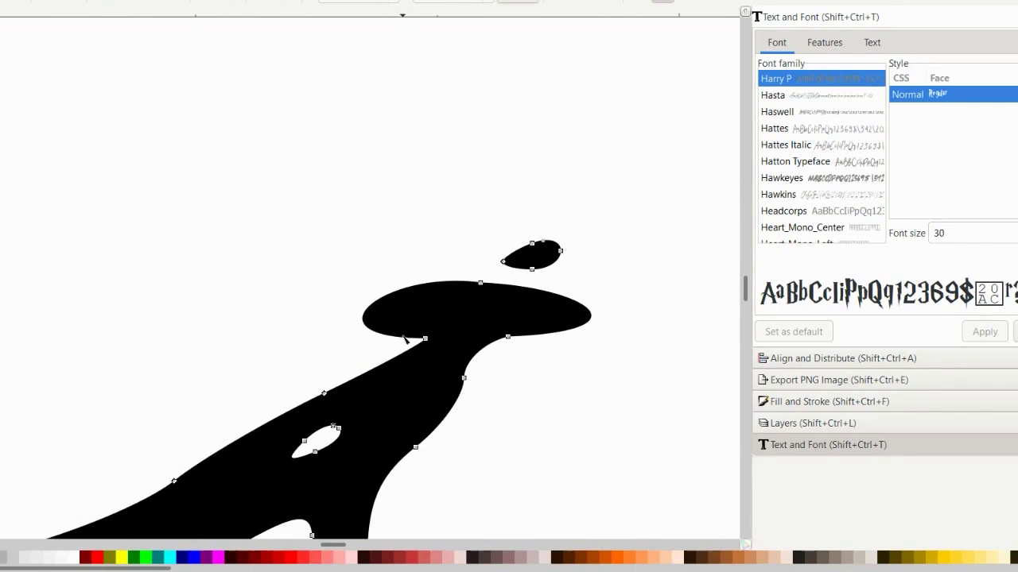
pyautogui.click(406, 338)
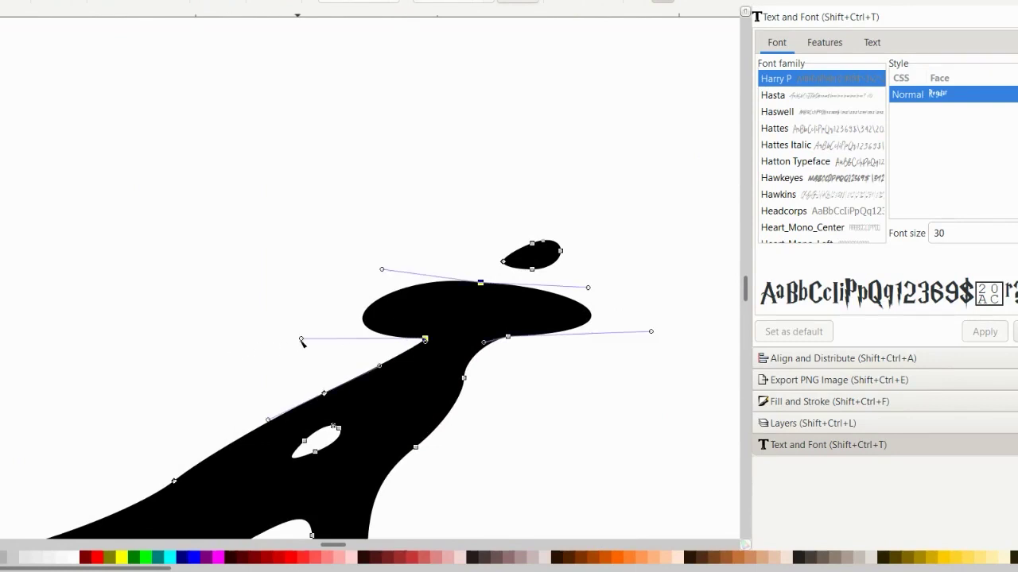
pyautogui.moveTo(302, 339); pyautogui.dragTo(437, 303)
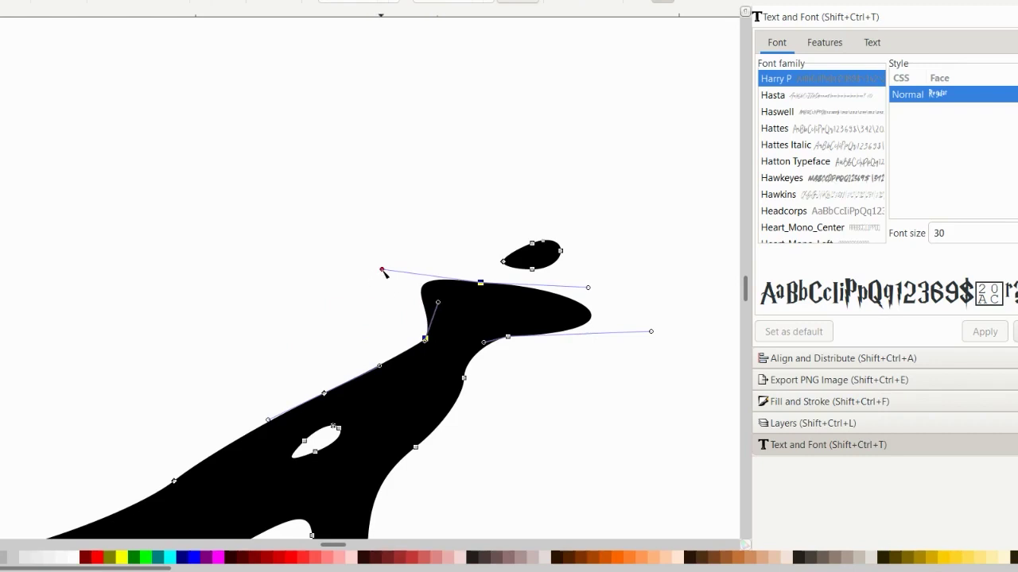
pyautogui.moveTo(382, 270); pyautogui.dragTo(441, 275)
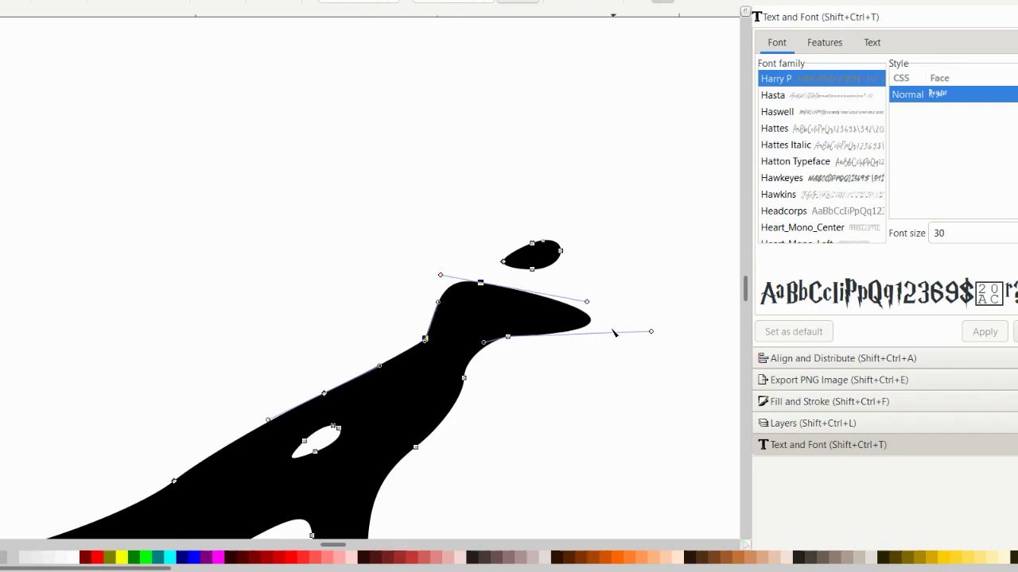
pyautogui.moveTo(589, 307); pyautogui.dragTo(497, 285)
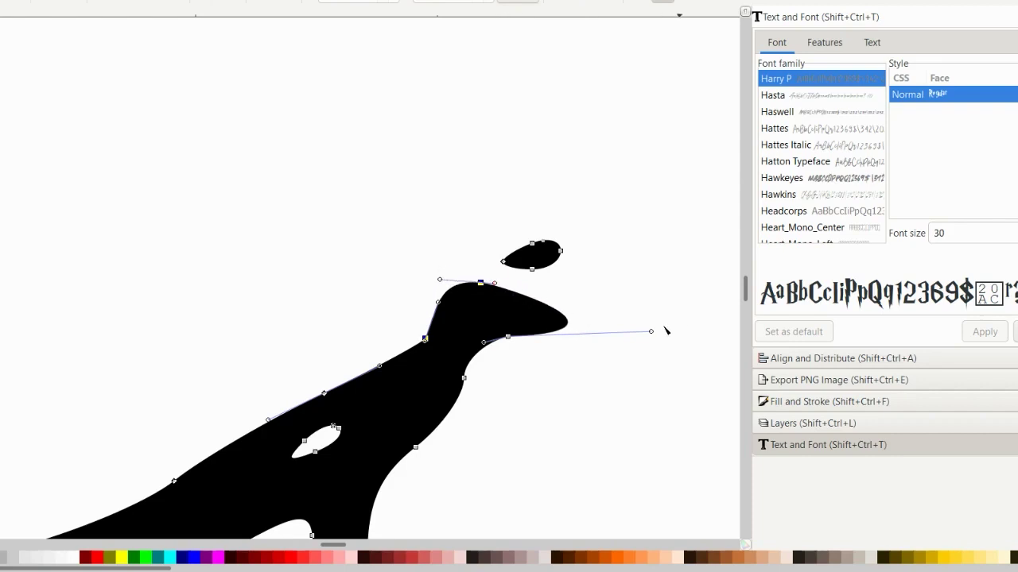
pyautogui.moveTo(652, 334); pyautogui.dragTo(524, 329)
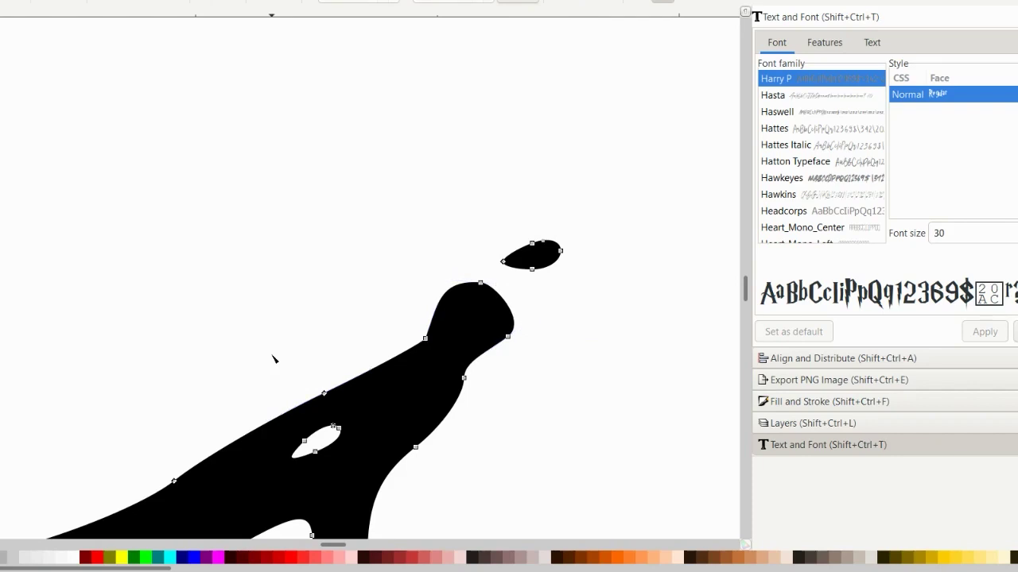
# Step: Move the tracing onto the scanned recipe and align the word "add" with the original handwriting
pyautogui.scroll(-3, 272, 359)
pyautogui.hscroll(-4, 272, 359)
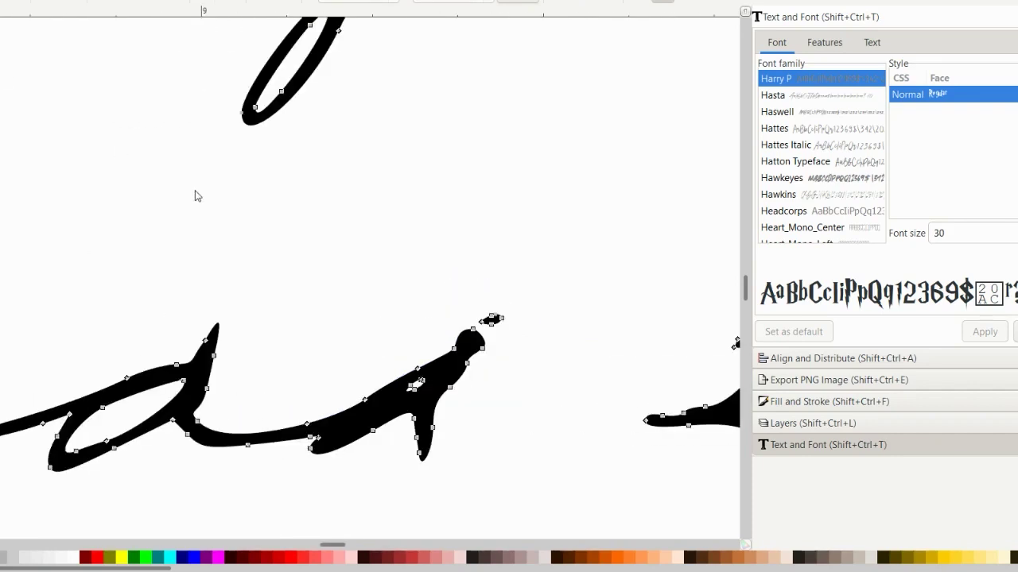
pyautogui.scroll(-4, 148, 357)
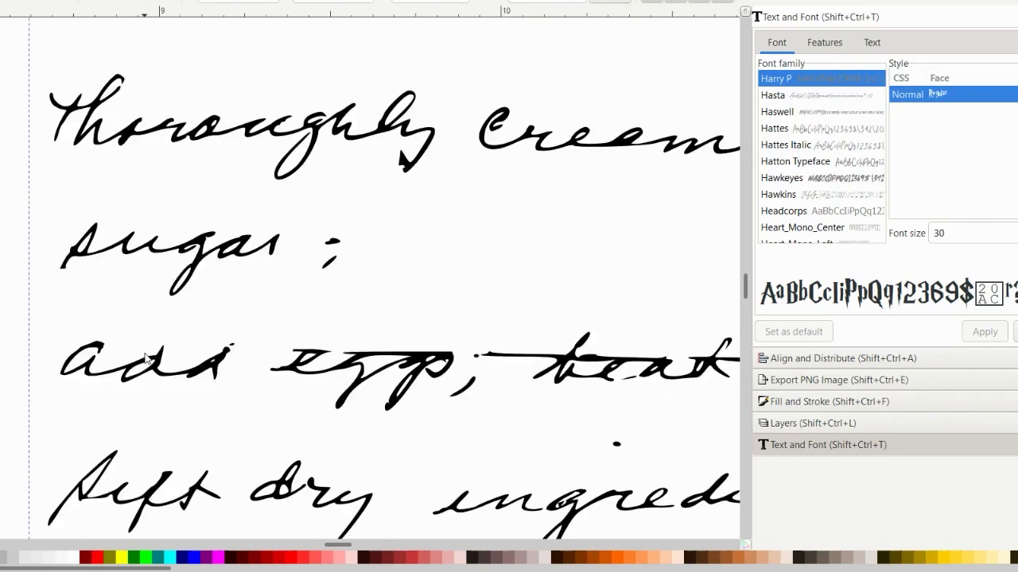
pyautogui.scroll(-4, 146, 356)
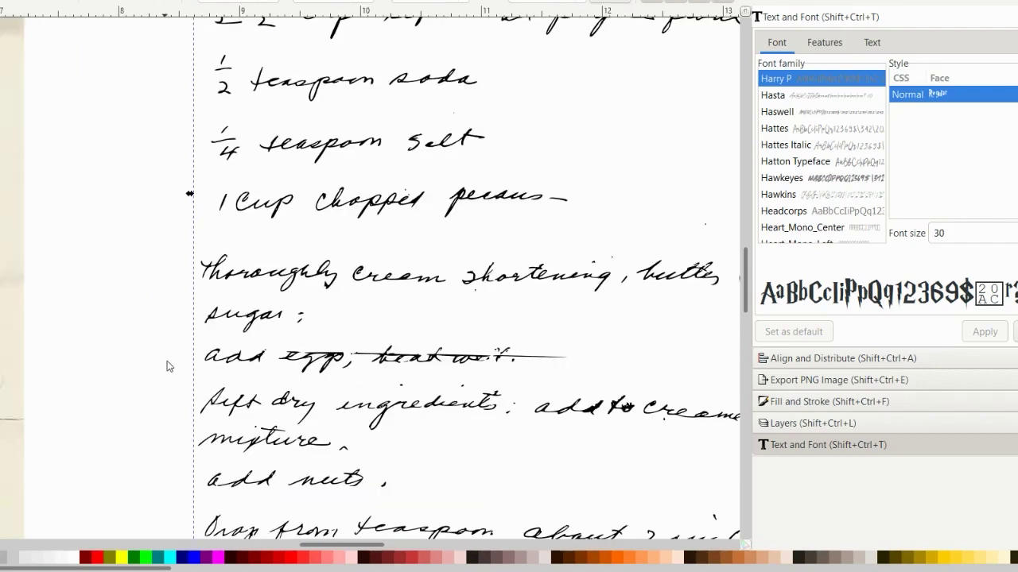
pyautogui.moveTo(208, 359)
pyautogui.mouseDown()
pyautogui.moveTo(0, 363)
pyautogui.moveTo(2, 353)
pyautogui.moveTo(118, 355)
pyautogui.moveTo(6, 342)
pyautogui.moveTo(44, 344)
pyautogui.moveTo(8, 348)
pyautogui.moveTo(12, 357)
pyautogui.moveTo(0, 344)
pyautogui.moveTo(121, 372)
pyautogui.moveTo(30, 384)
pyautogui.moveTo(20, 433)
pyautogui.moveTo(10, 424)
pyautogui.mouseUp()
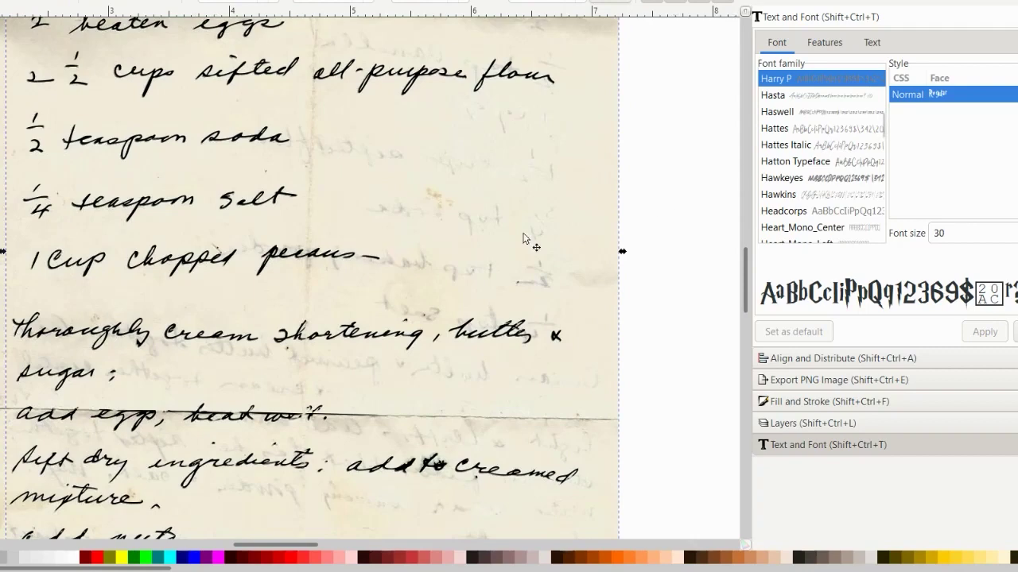
pyautogui.scroll(5, 175, 330)
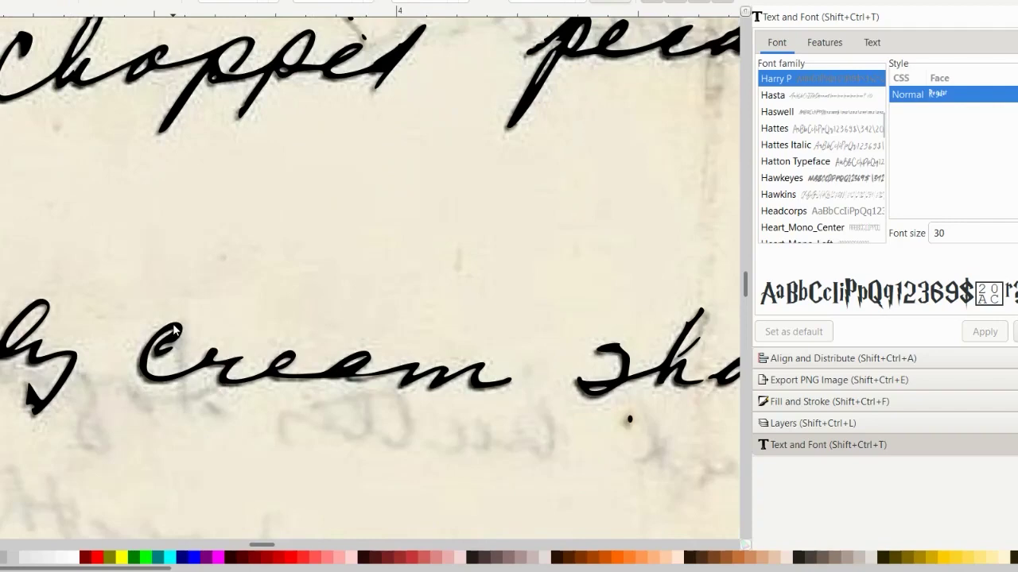
pyautogui.scroll(-3, 173, 326)
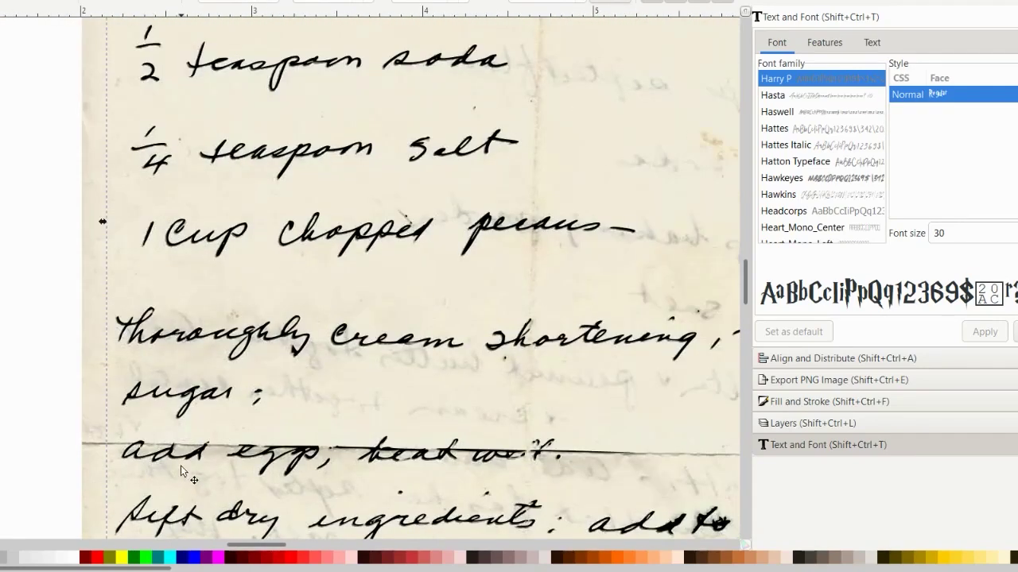
pyautogui.scroll(5, 181, 466)
pyautogui.scroll(-3, 181, 467)
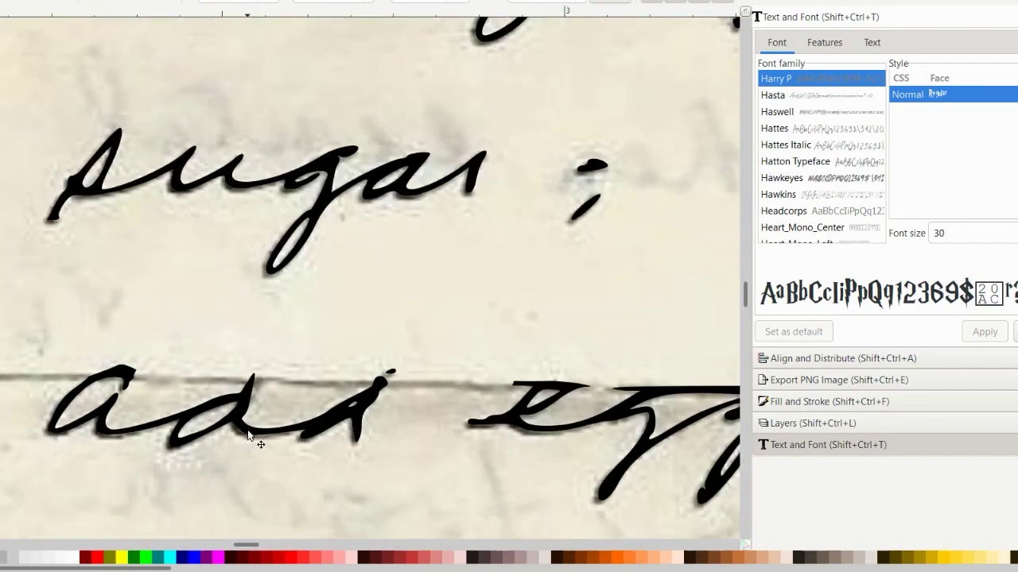
pyautogui.moveTo(248, 433); pyautogui.dragTo(237, 488)
pyautogui.moveTo(237, 469); pyautogui.dragTo(238, 434)
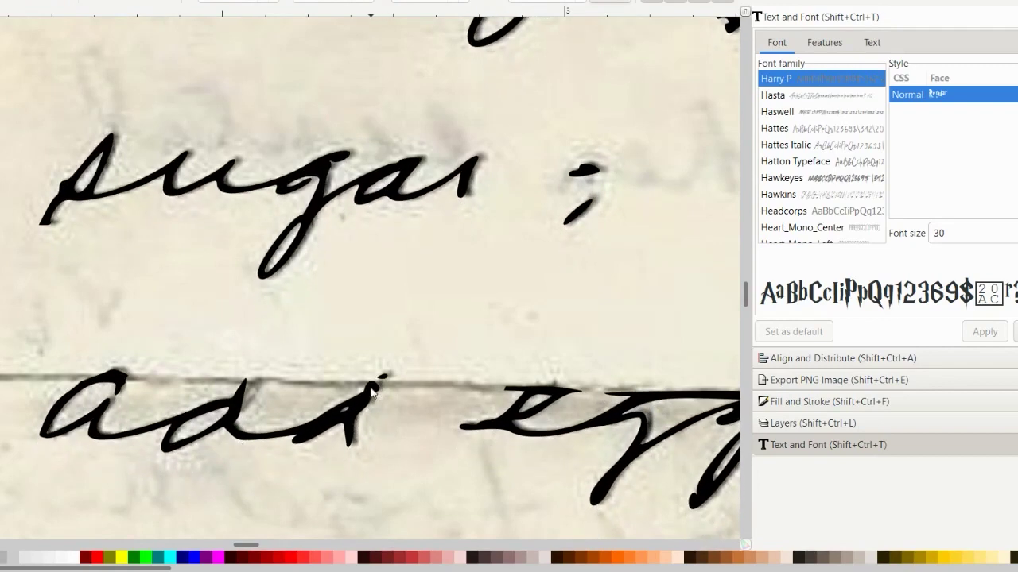
# Step: Move the top nodes of the second "d" in "add" up to the small detached dash so the stem joins it
pyautogui.scroll(5, 375, 389)
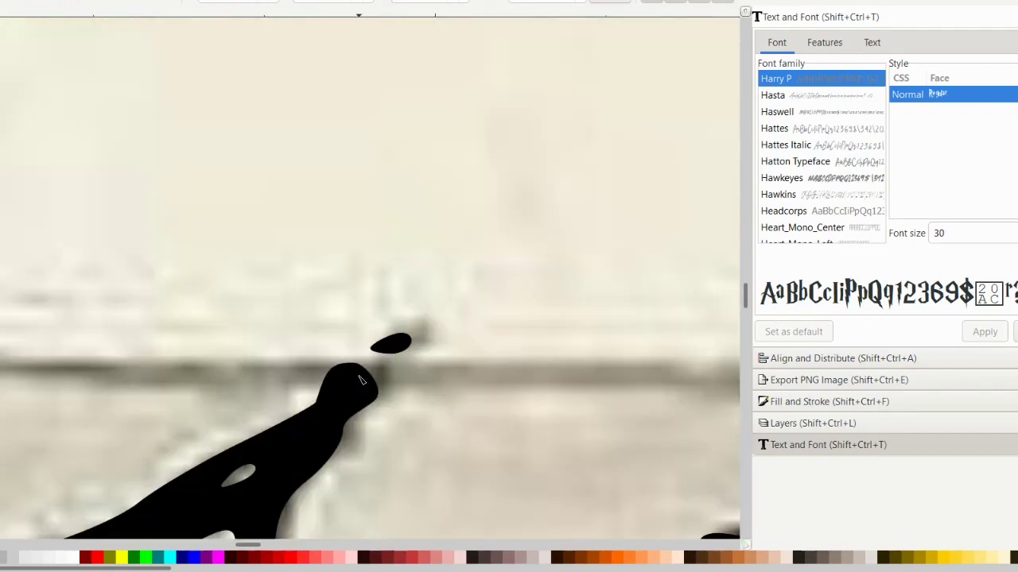
pyautogui.press('n')
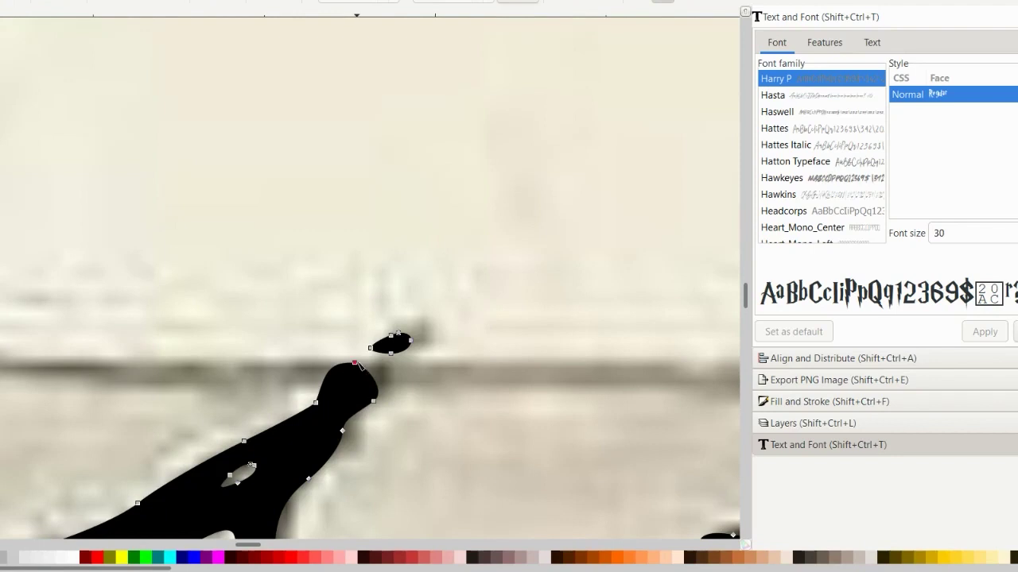
pyautogui.moveTo(355, 362); pyautogui.dragTo(371, 347)
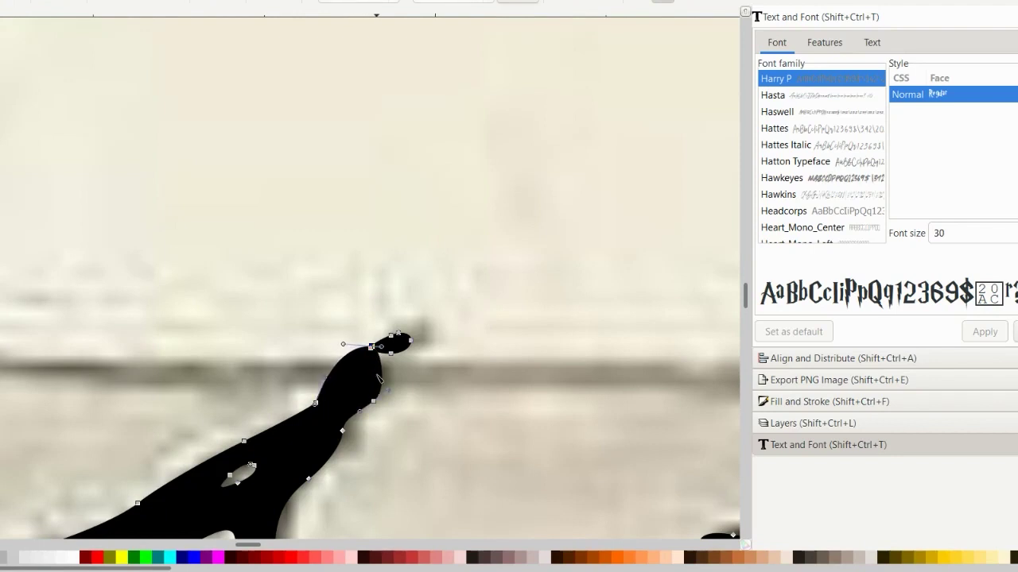
pyautogui.moveTo(373, 401); pyautogui.dragTo(400, 358)
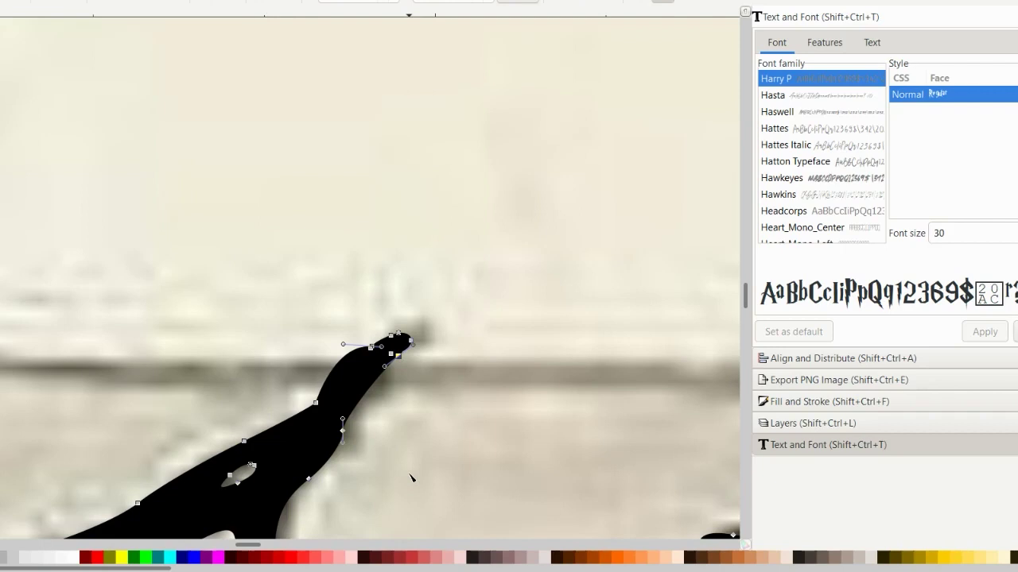
pyautogui.click(450, 395)
pyautogui.scroll(-3, 450, 395)
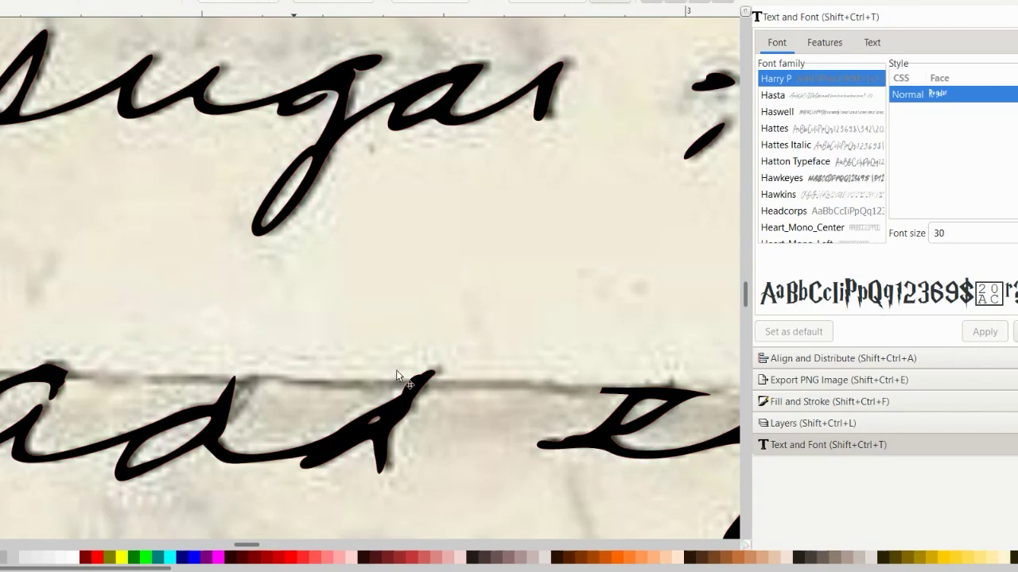
# Step: Shift the tracing below the original handwriting and lengthen the narrow opening in the loop of the second "d" in "add"
pyautogui.moveTo(406, 409); pyautogui.dragTo(434, 469)
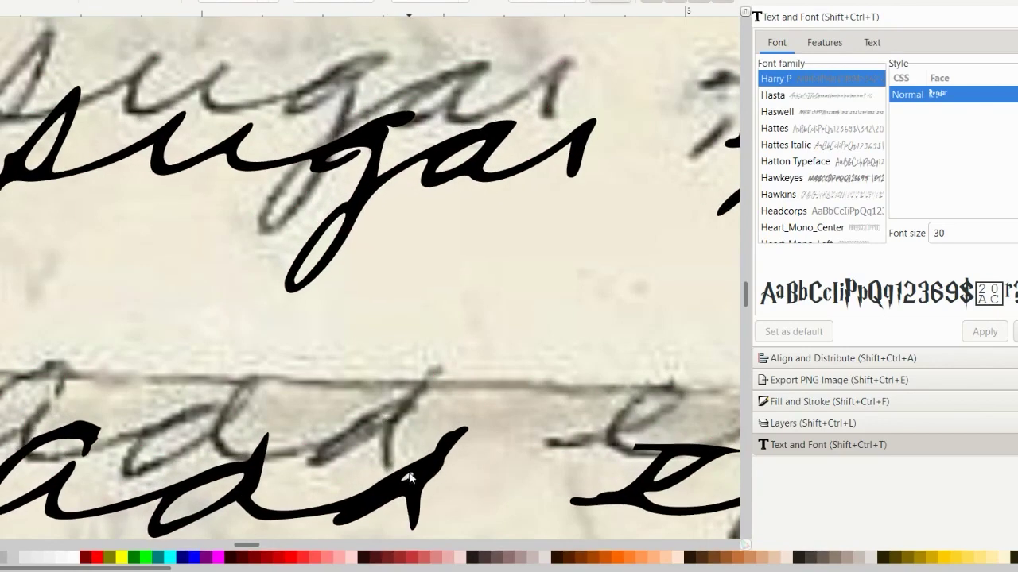
pyautogui.press('n')
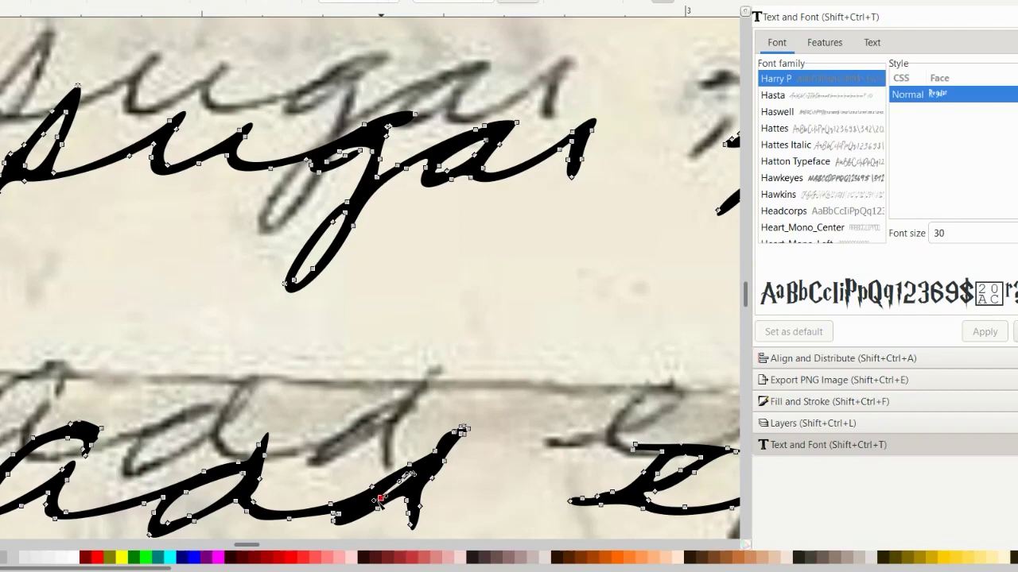
pyautogui.moveTo(373, 503); pyautogui.dragTo(368, 505)
pyautogui.click(513, 467)
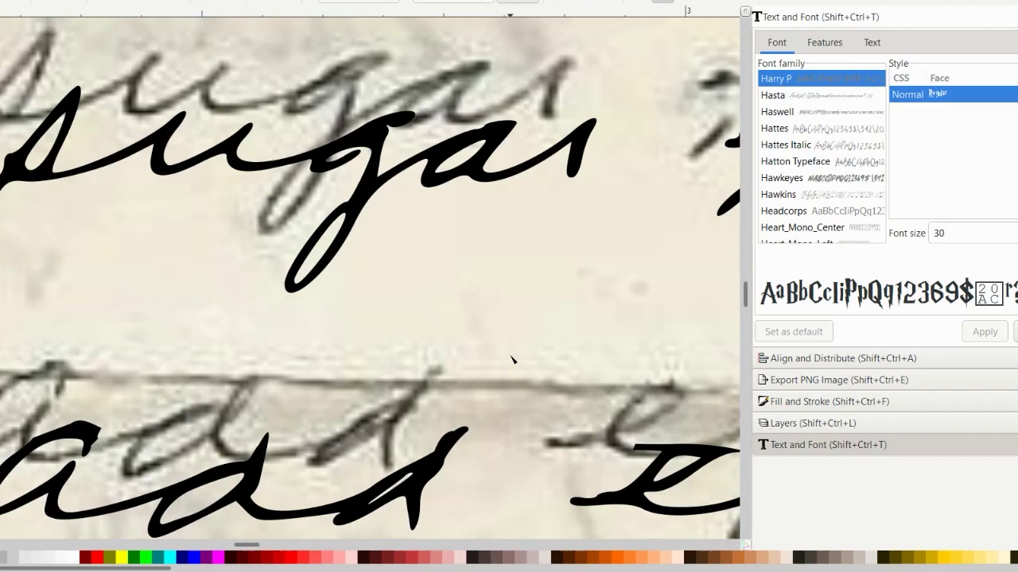
# Step: Smooth the left edge of the second "d"'s stem in "add" by adjusting the curve handles along it
pyautogui.click(457, 437)
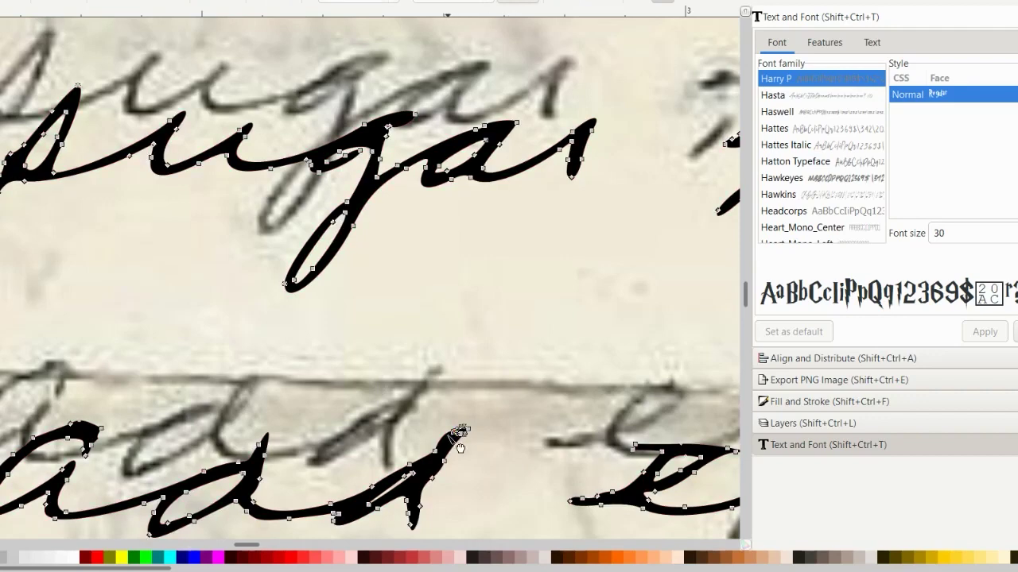
pyautogui.scroll(5, 459, 435)
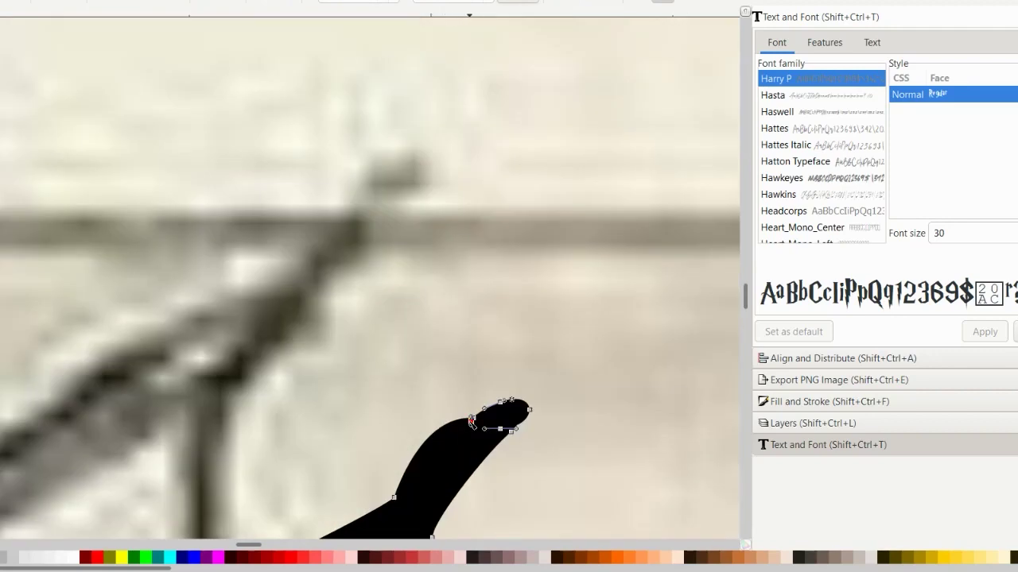
pyautogui.click(471, 419)
pyautogui.moveTo(448, 425); pyautogui.dragTo(456, 434)
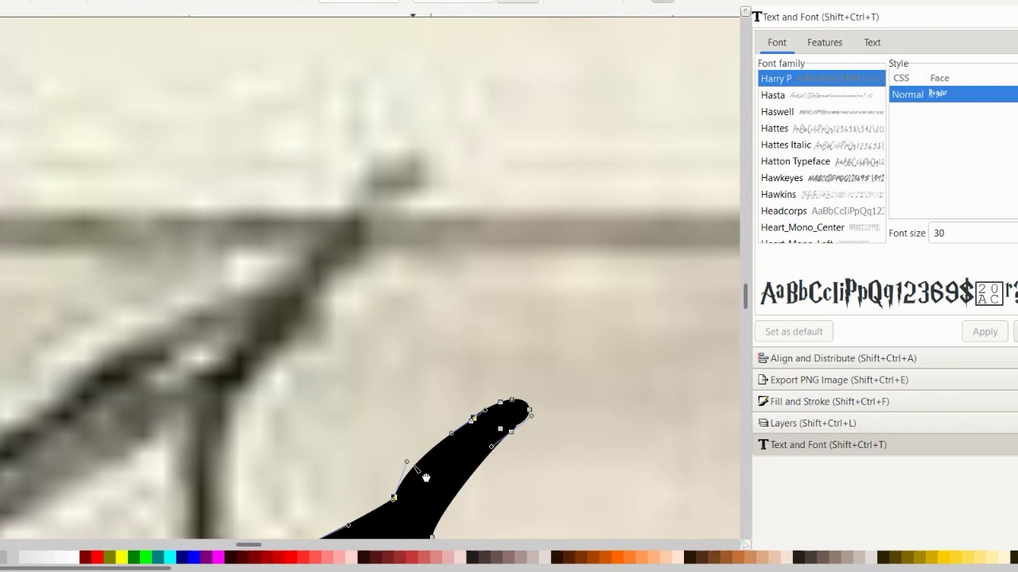
pyautogui.moveTo(415, 467); pyautogui.dragTo(423, 481)
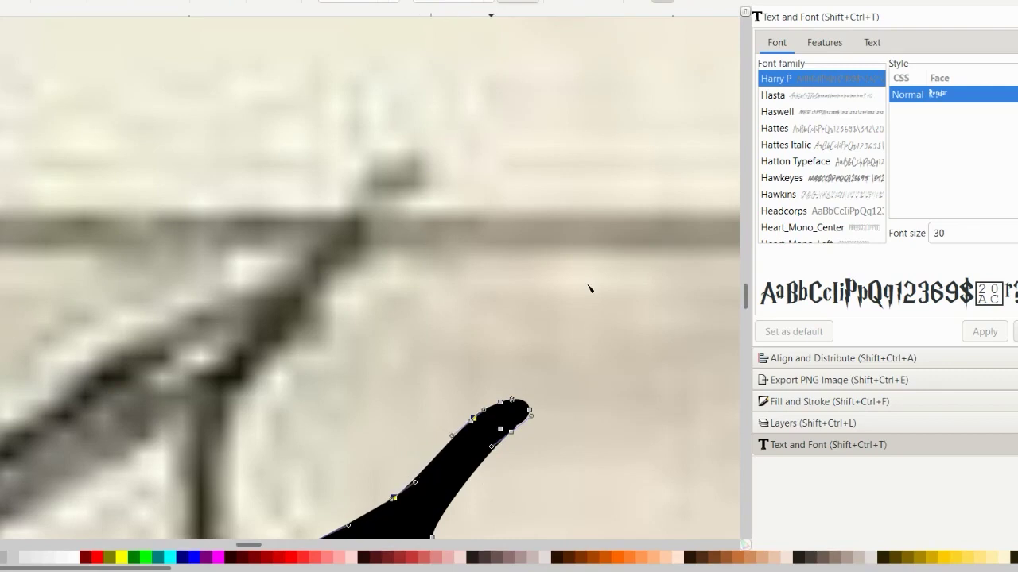
# Step: Realign the tracing with the scanned handwriting and shift the tip of the first "d" in "add" to follow the original stem
pyautogui.scroll(-4, 589, 288)
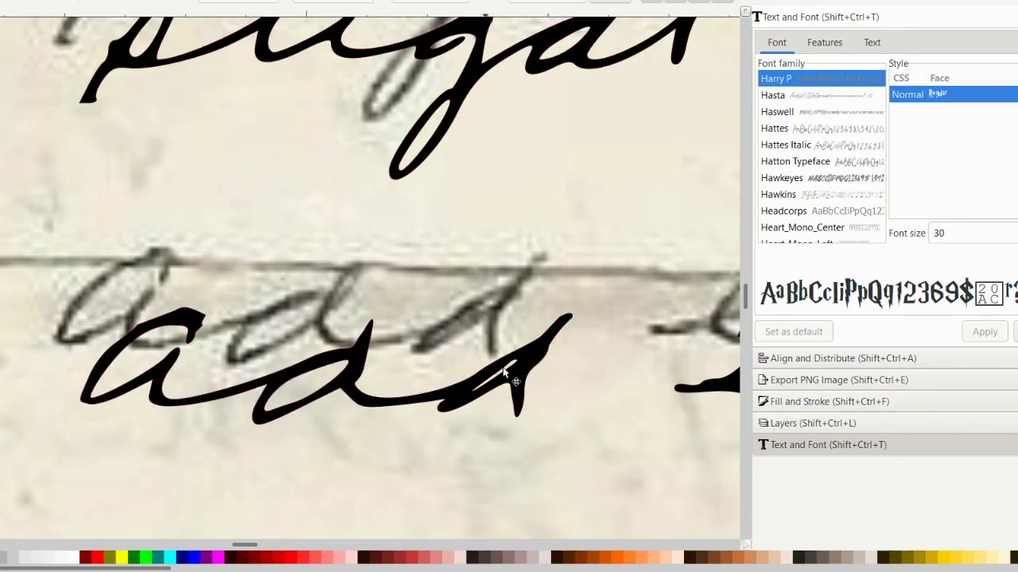
pyautogui.moveTo(512, 368); pyautogui.dragTo(483, 306)
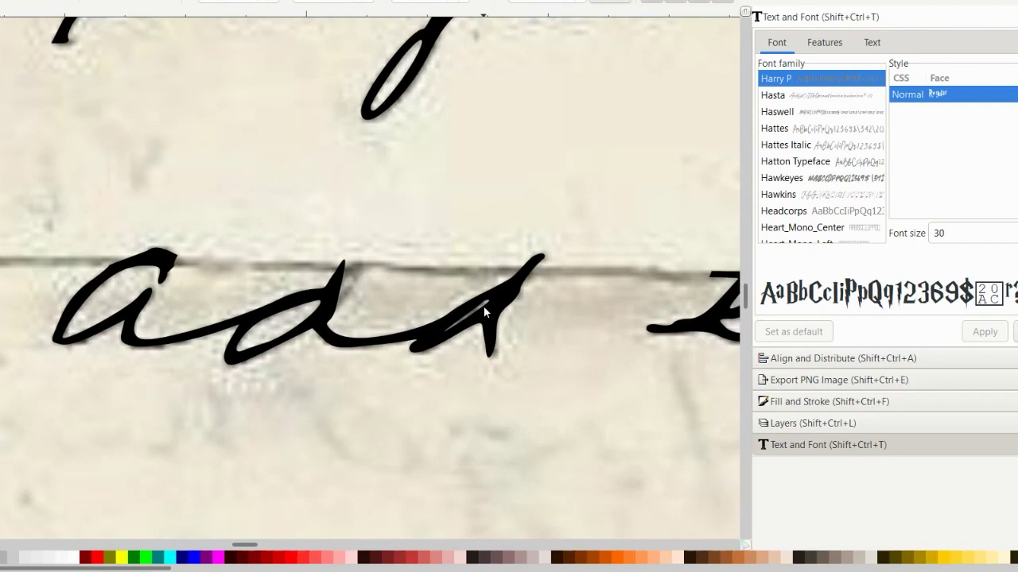
pyautogui.doubleClick(340, 269)
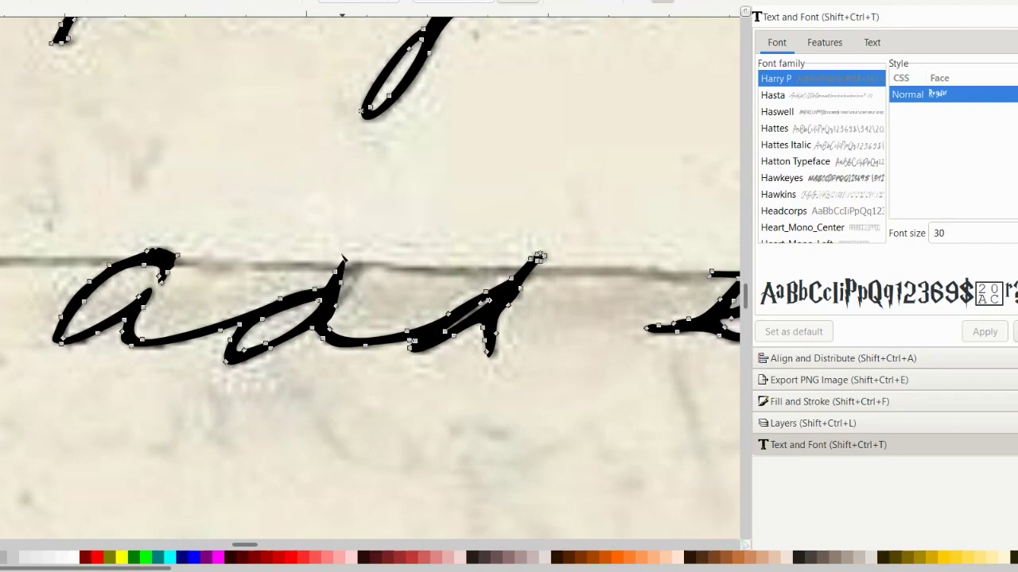
pyautogui.moveTo(332, 257); pyautogui.dragTo(353, 288)
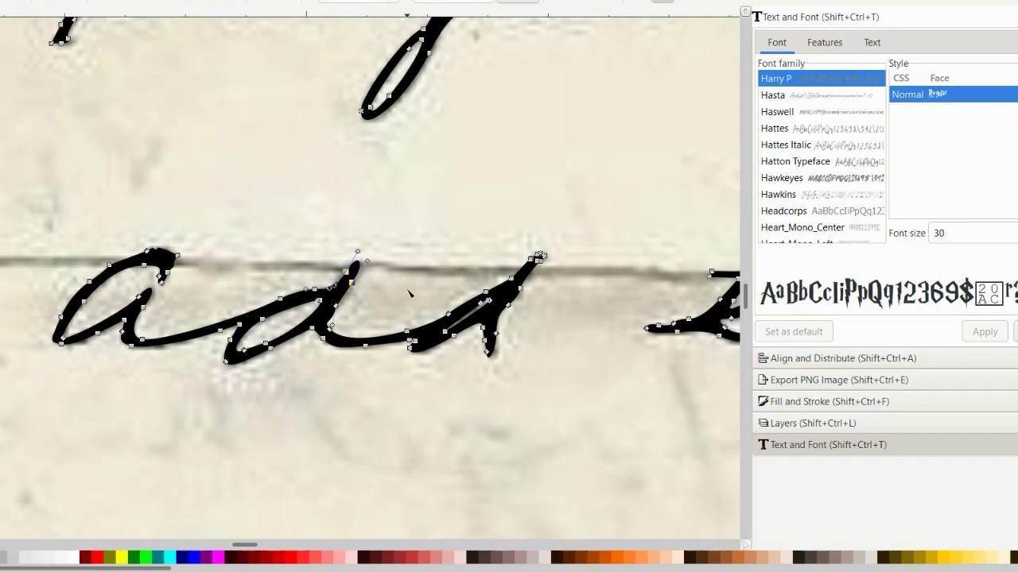
pyautogui.click(428, 230)
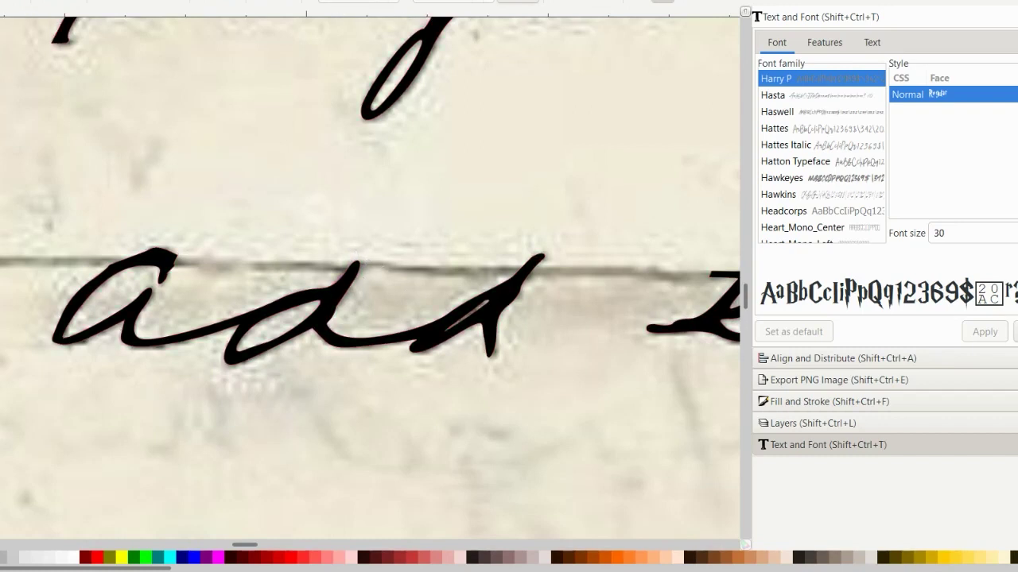
# Step: Shift the tracing straight down to uncover the original handwriting and apply Union to the traced path
pyautogui.press('s')
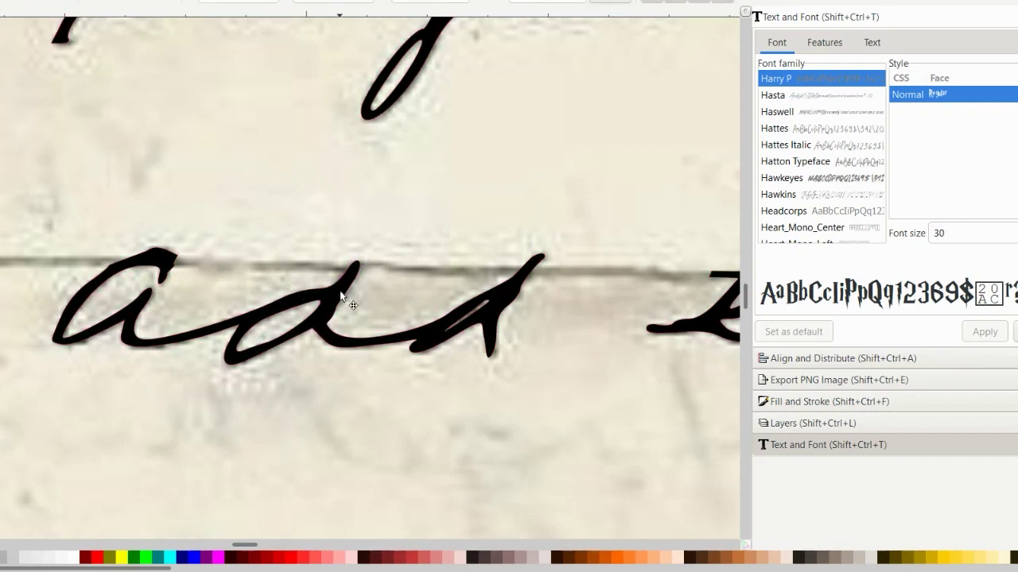
pyautogui.moveTo(332, 286); pyautogui.dragTo(336, 324)
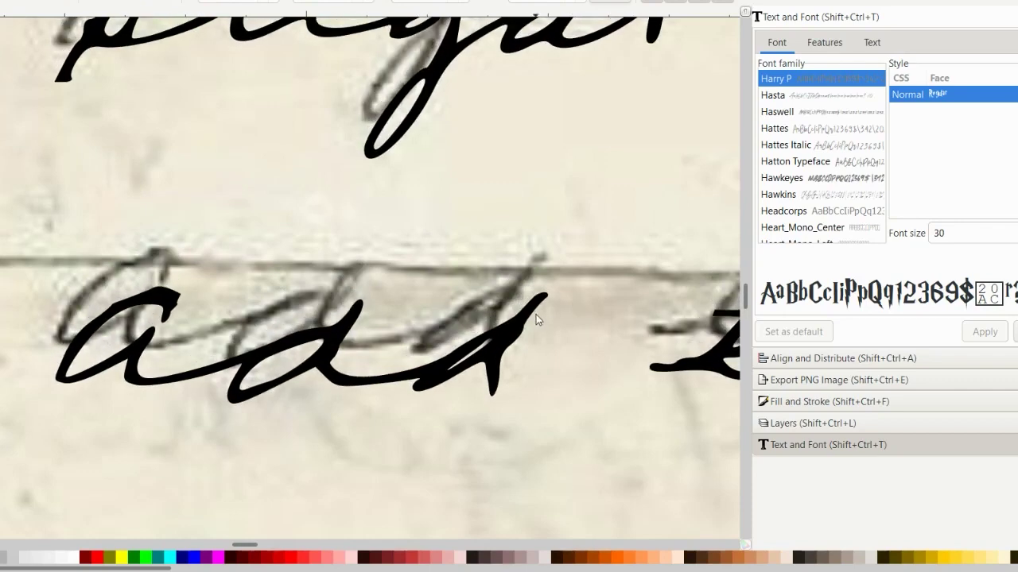
pyautogui.press('n')
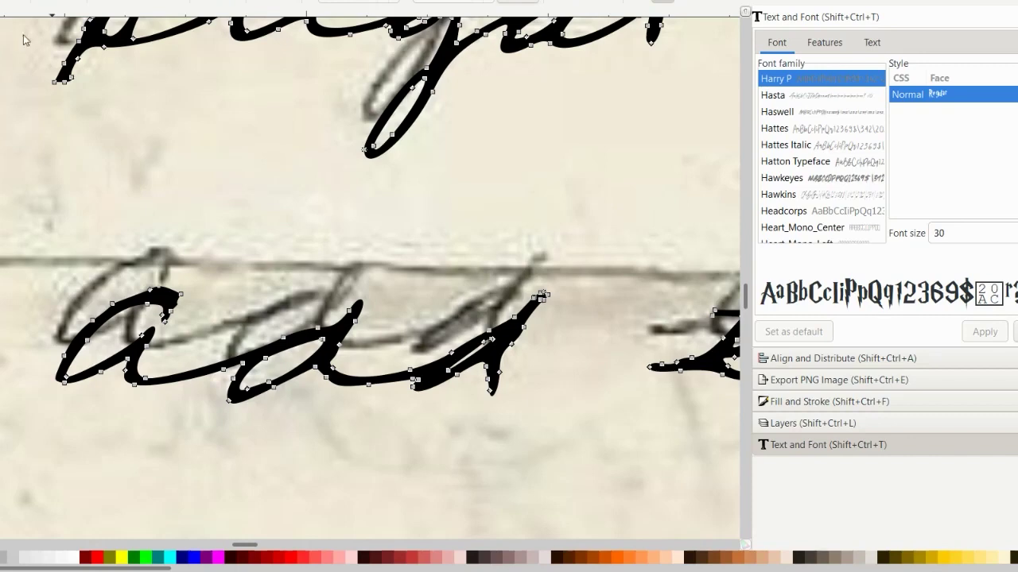
pyautogui.press('s')
pyautogui.click(65, 1)
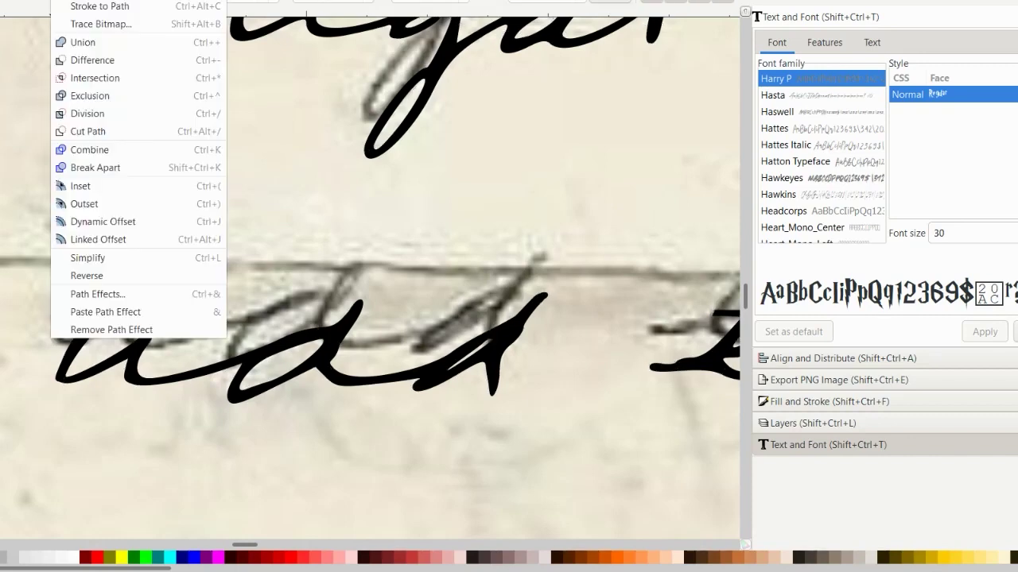
pyautogui.click(82, 40)
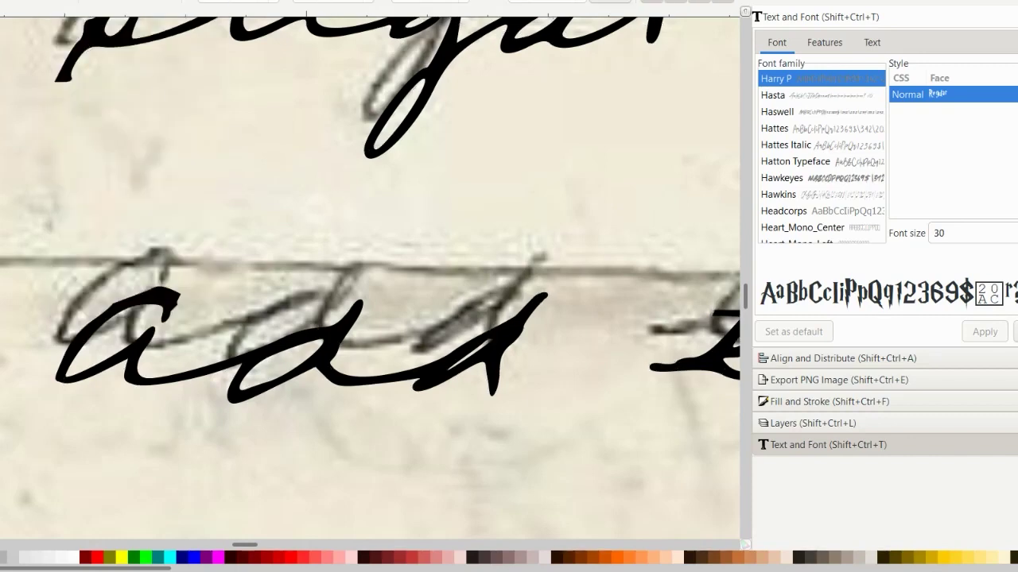
# Step: Draw an ellipse over the crease line between the two "g"s in "eggs" and subtract it from the tracing with Difference
pyautogui.press('n')
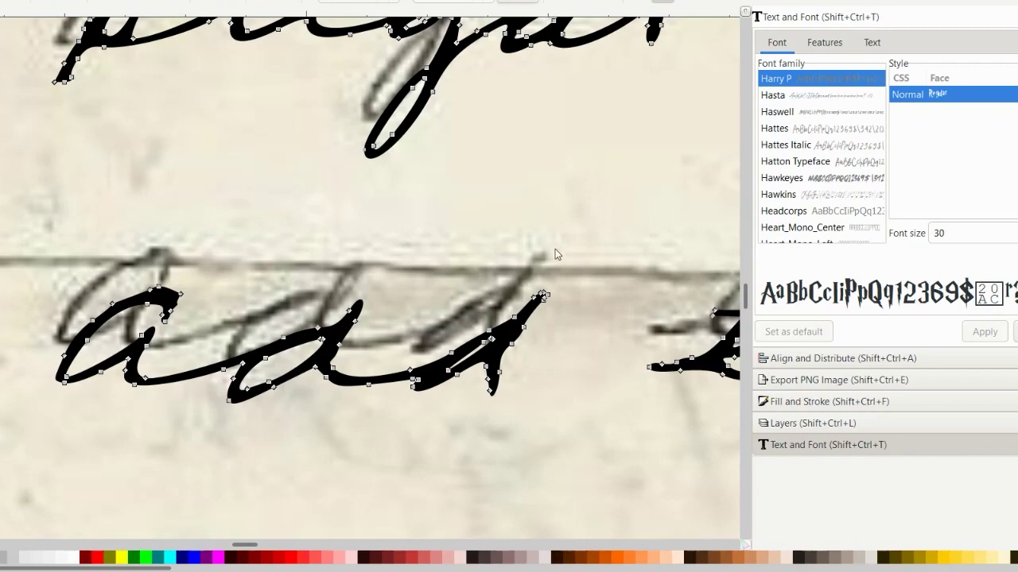
pyautogui.press('s')
pyautogui.scroll(-1, 555, 248)
pyautogui.hscroll(14, 554, 248)
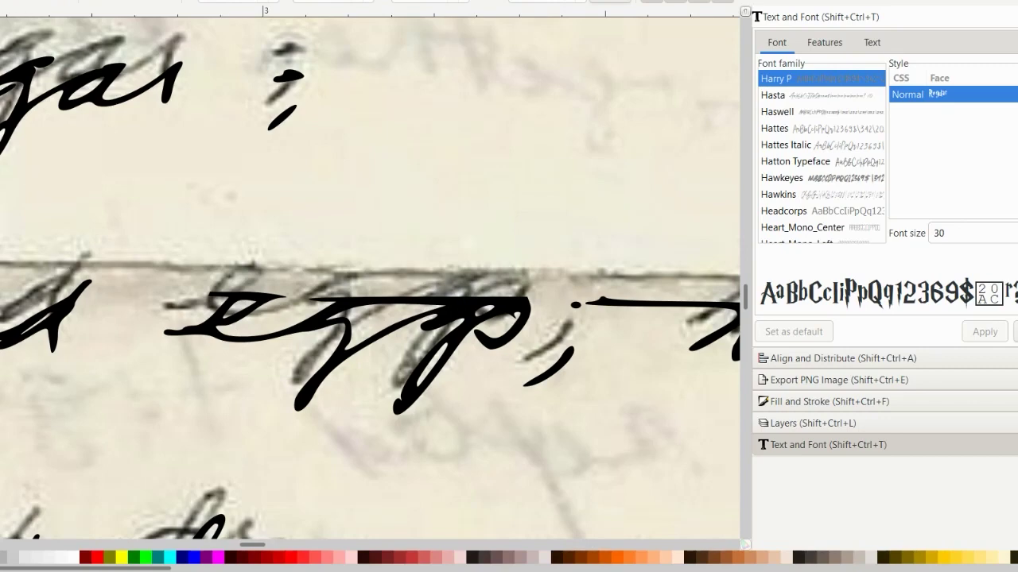
pyautogui.press('n')
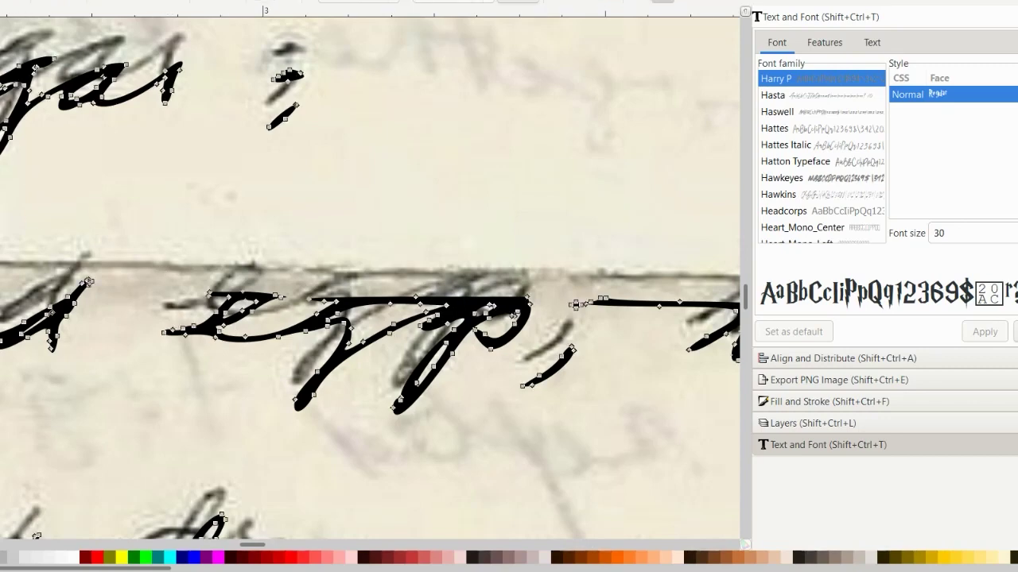
pyautogui.press('e')
pyautogui.moveTo(368, 269)
pyautogui.mouseDown()
pyautogui.moveTo(392, 300)
pyautogui.moveTo(434, 315)
pyautogui.mouseUp()
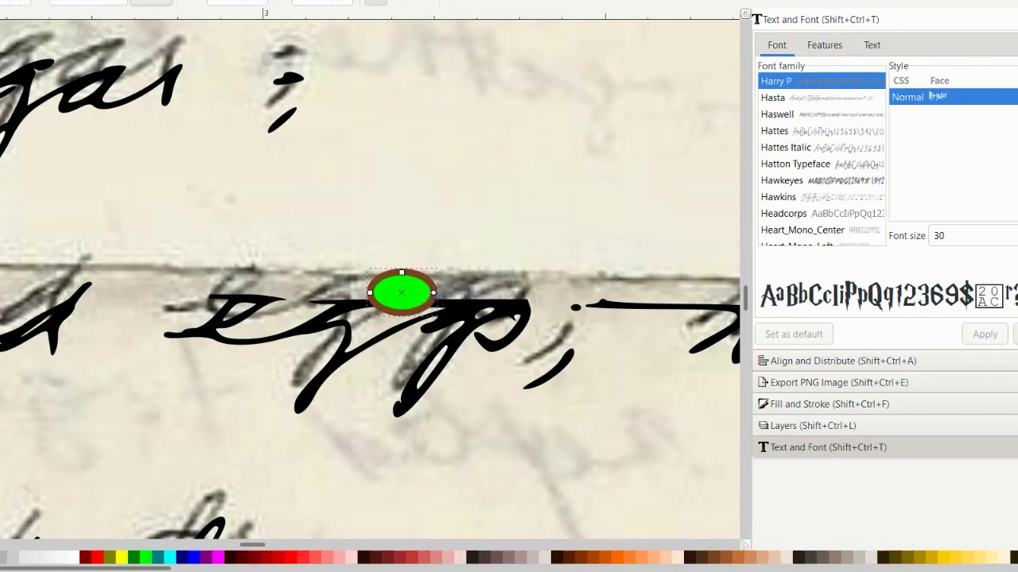
pyautogui.press('s')
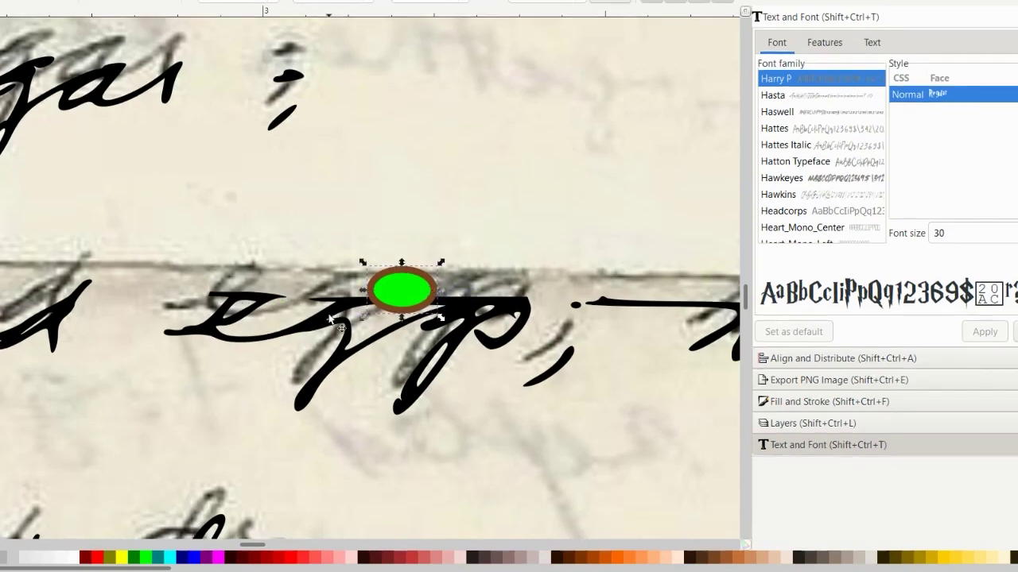
pyautogui.keyDown('shift'); pyautogui.click(334, 313); pyautogui.keyUp('shift')
pyautogui.click(68, 2)
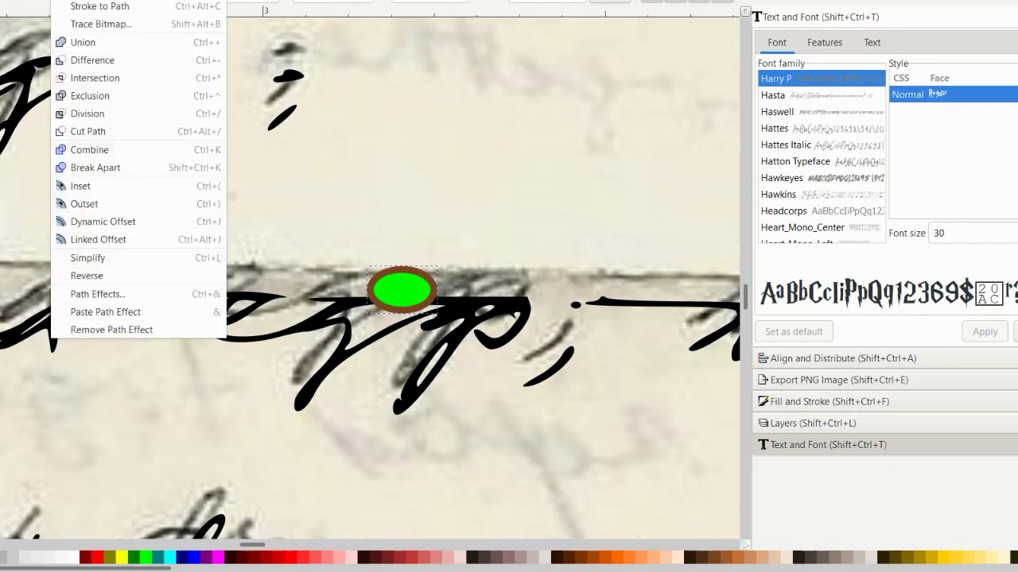
pyautogui.click(97, 60)
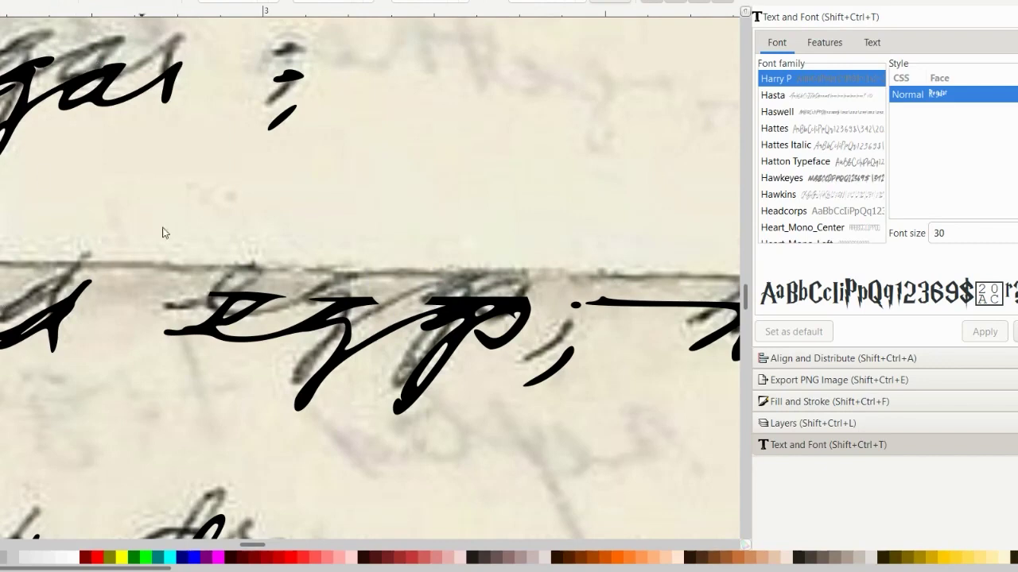
# Step: Reshape the loop of the "e" in "eggs" into a rounded form by moving its nodes and curve handles
pyautogui.press('n')
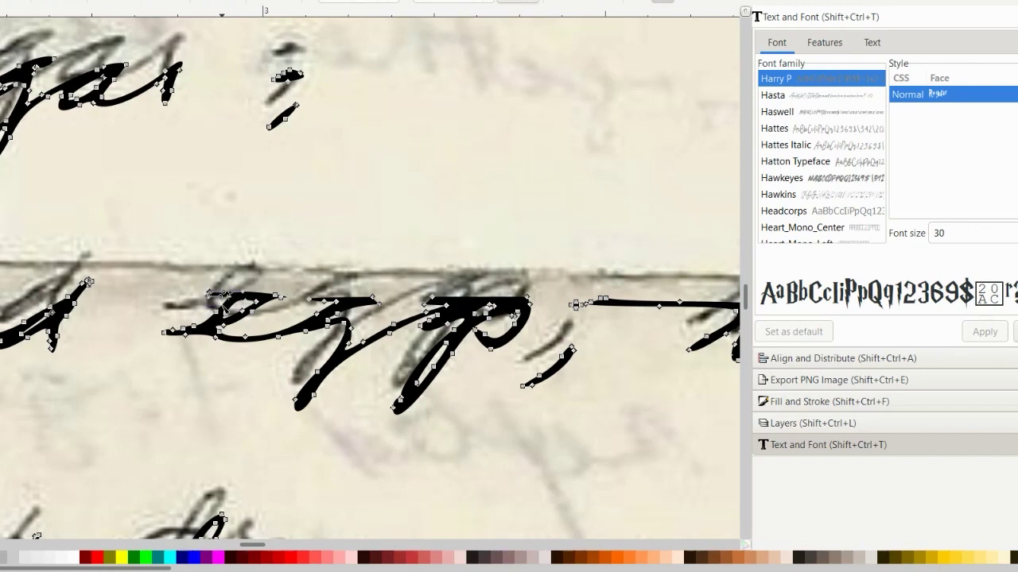
pyautogui.click(223, 293)
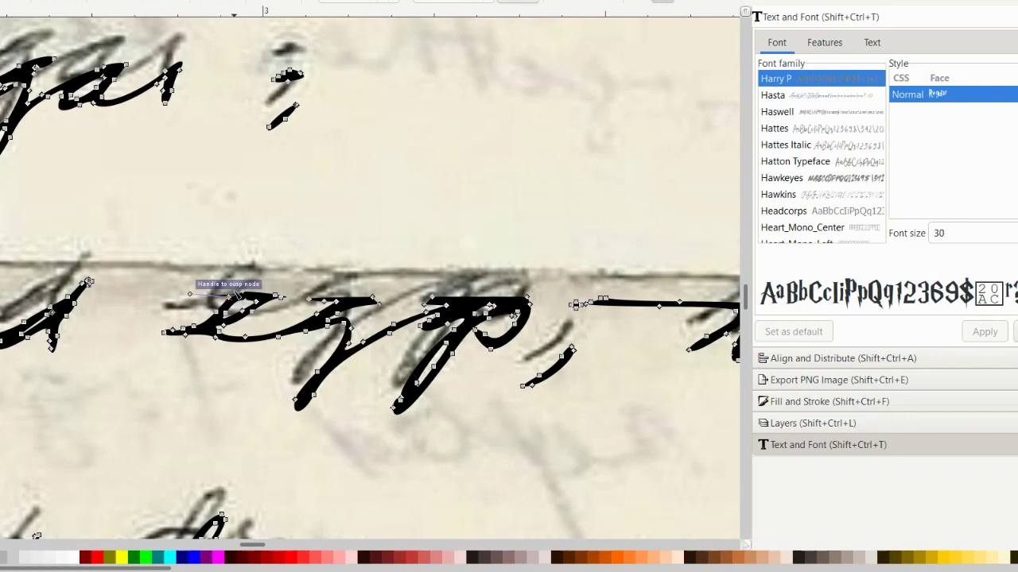
pyautogui.moveTo(190, 294); pyautogui.dragTo(230, 297)
pyautogui.click(244, 345)
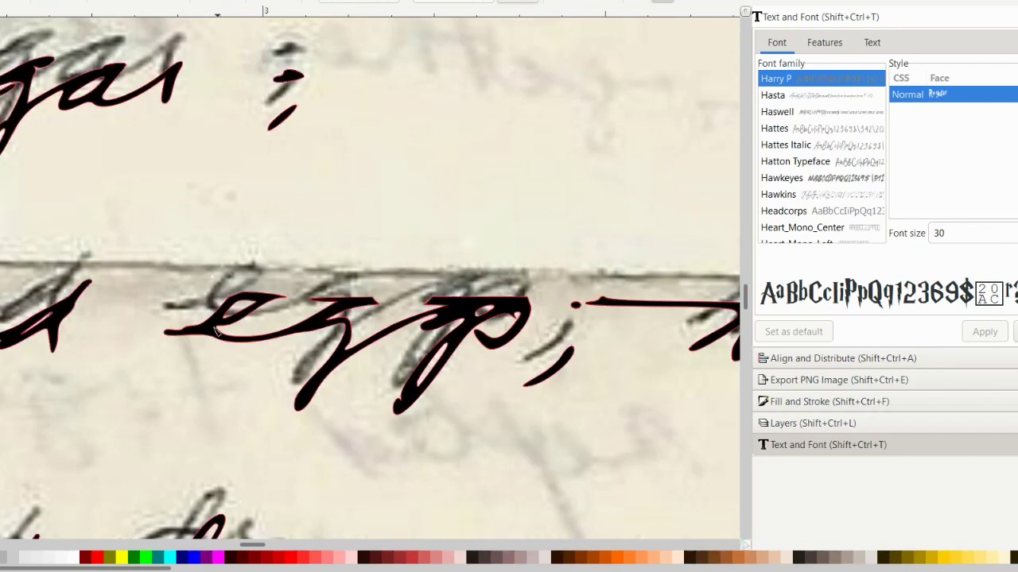
pyautogui.hotkey('ctrl', 'a')
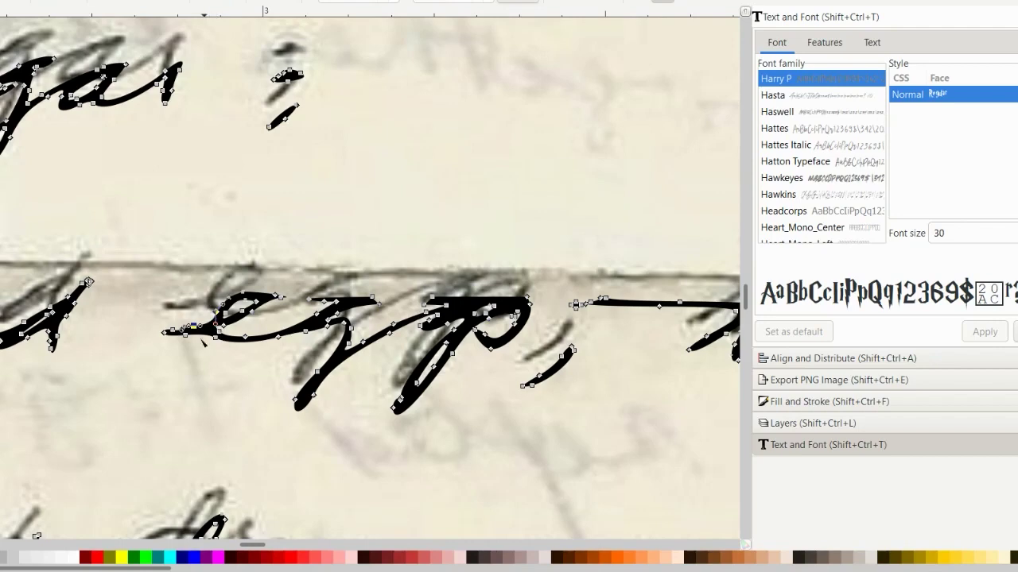
pyautogui.click(248, 371)
pyautogui.hotkey('ctrl', 'a')
pyautogui.moveTo(291, 301); pyautogui.dragTo(271, 306)
pyautogui.moveTo(354, 310)
pyautogui.mouseDown()
pyautogui.moveTo(318, 298)
pyautogui.moveTo(337, 306)
pyautogui.mouseUp()
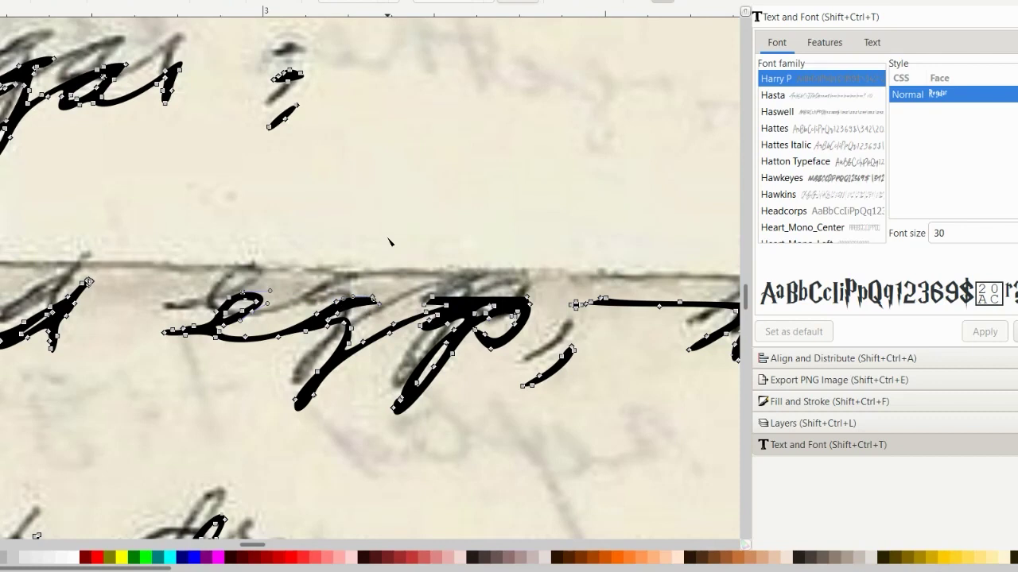
pyautogui.click(430, 215)
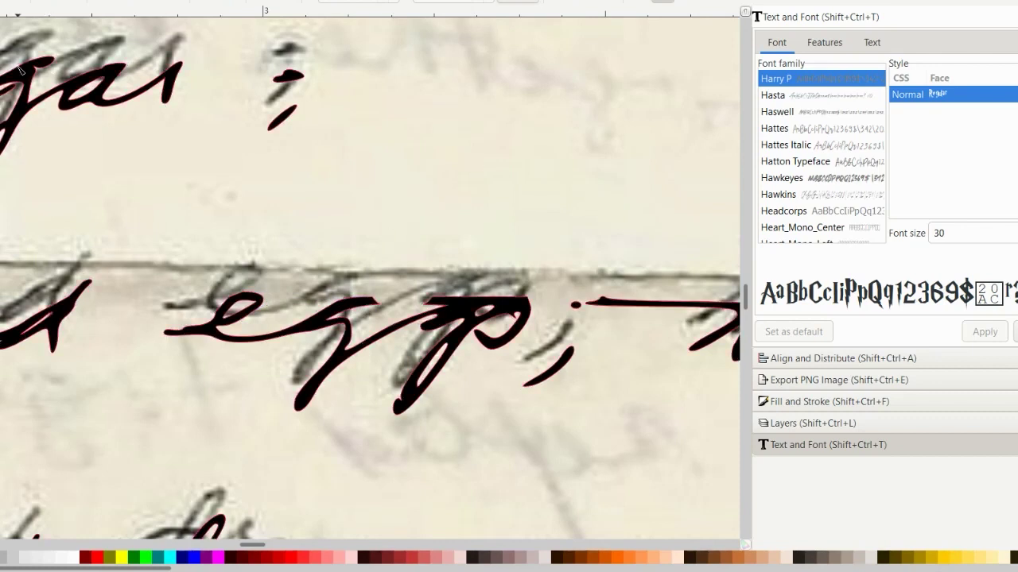
# Step: Realign the tracing with the scanned handwriting and shorten the top stroke of the first "g" in "eggs"
pyautogui.press('s')
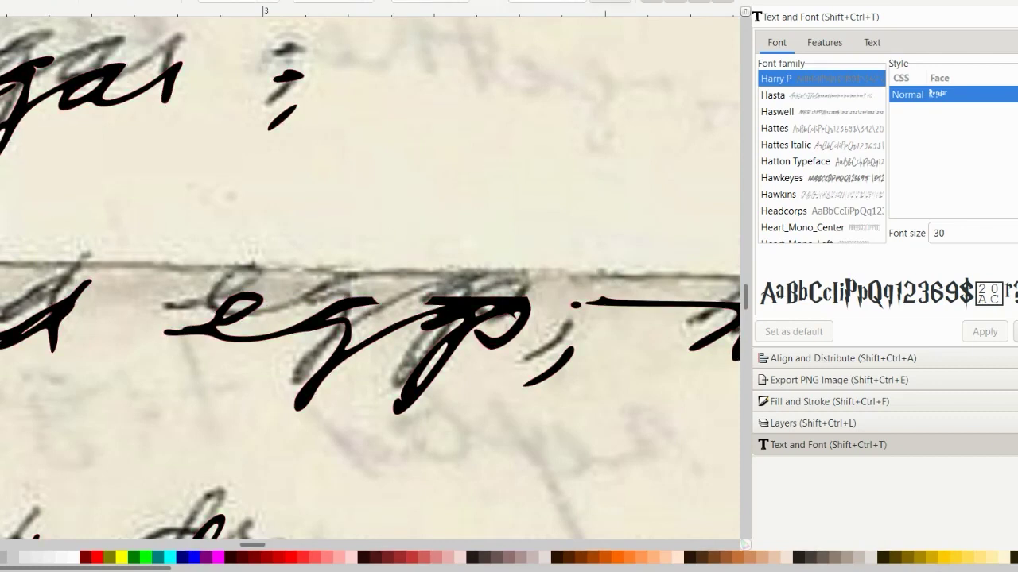
pyautogui.moveTo(322, 305)
pyautogui.mouseDown()
pyautogui.moveTo(319, 282)
pyautogui.moveTo(323, 327)
pyautogui.moveTo(317, 278)
pyautogui.moveTo(321, 311)
pyautogui.moveTo(318, 288)
pyautogui.mouseUp()
pyautogui.hotkey('ctrl', 'z')
pyautogui.hotkey('ctrl', 'z')
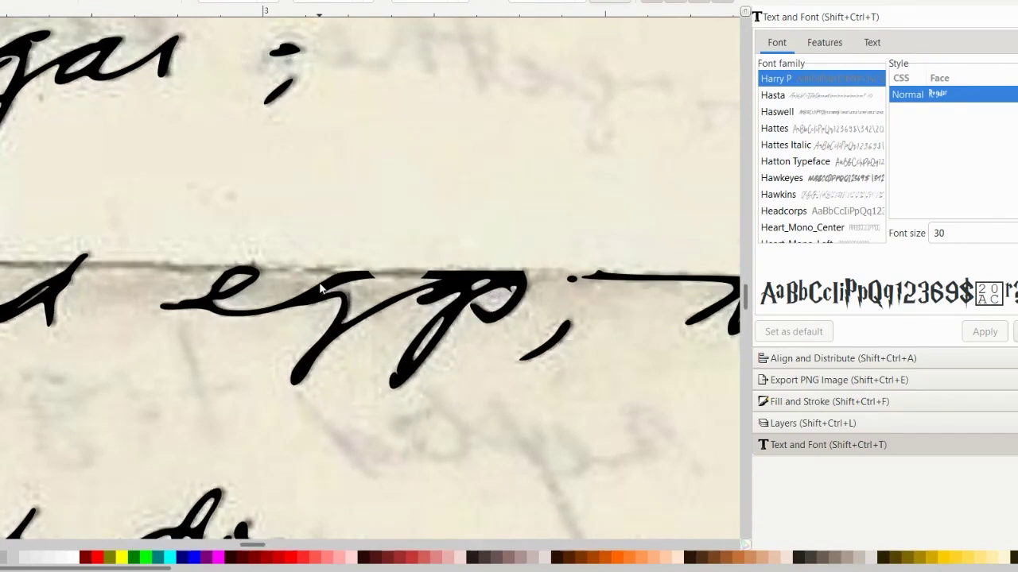
pyautogui.press('n')
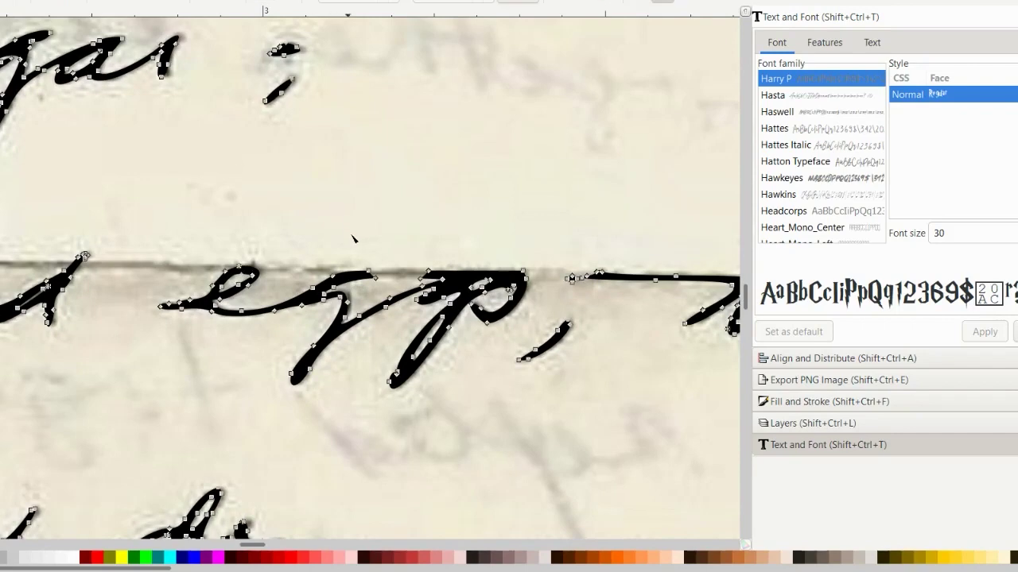
pyautogui.moveTo(393, 257)
pyautogui.mouseDown()
pyautogui.moveTo(369, 286)
pyautogui.moveTo(363, 278)
pyautogui.mouseUp()
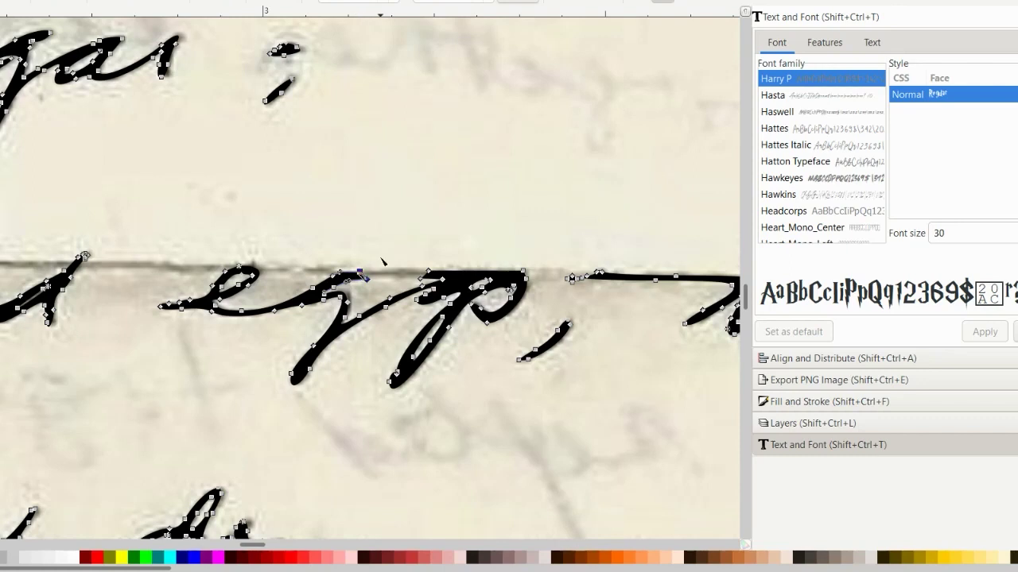
pyautogui.click(386, 231)
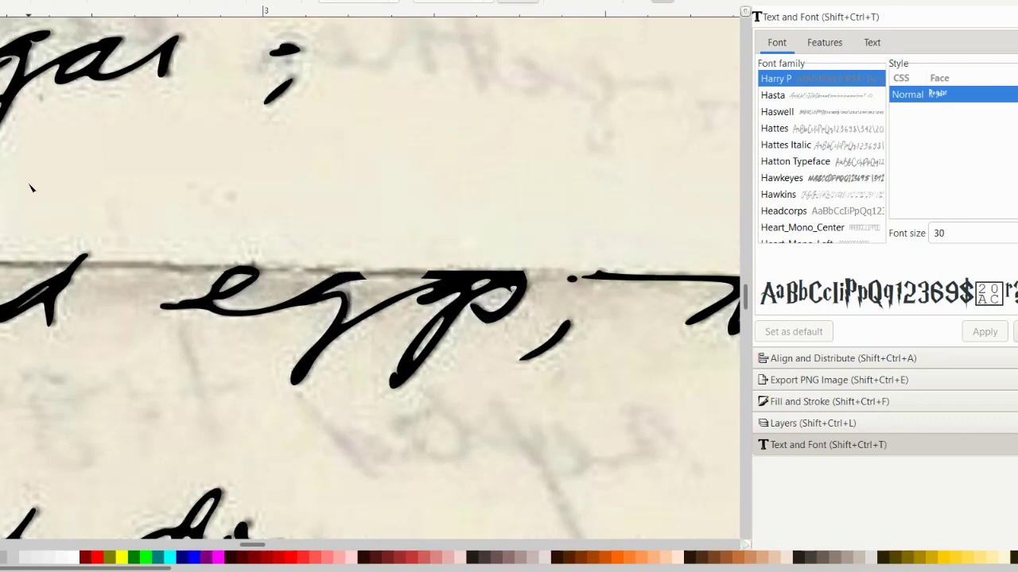
# Step: Shift the tracing below the original line and draw a small upright ellipse over the crease bar between the second "g" and "s" in "eggs"
pyautogui.press('s')
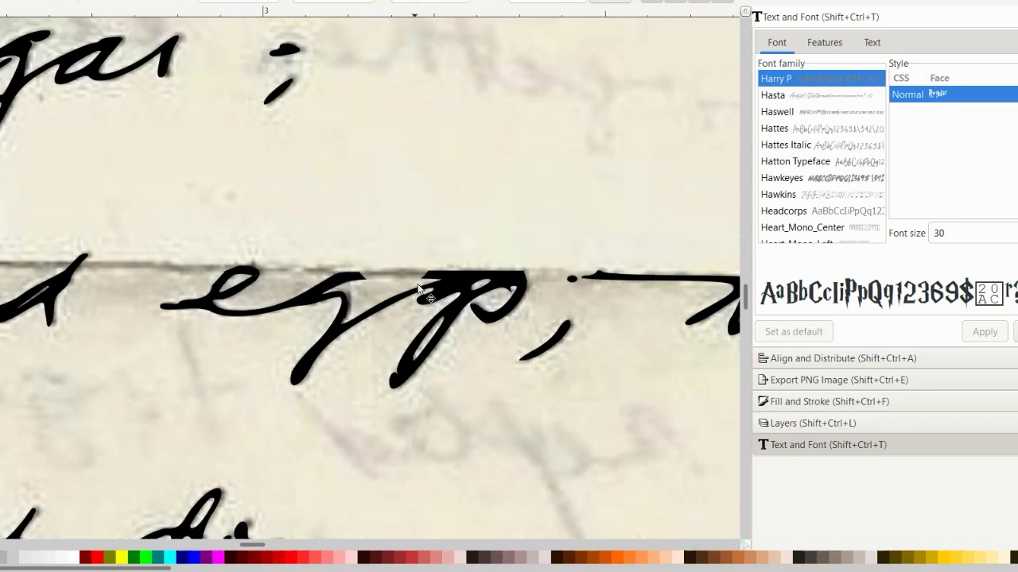
pyautogui.moveTo(424, 298)
pyautogui.mouseDown()
pyautogui.moveTo(432, 345)
pyautogui.moveTo(425, 291)
pyautogui.moveTo(418, 382)
pyautogui.mouseUp()
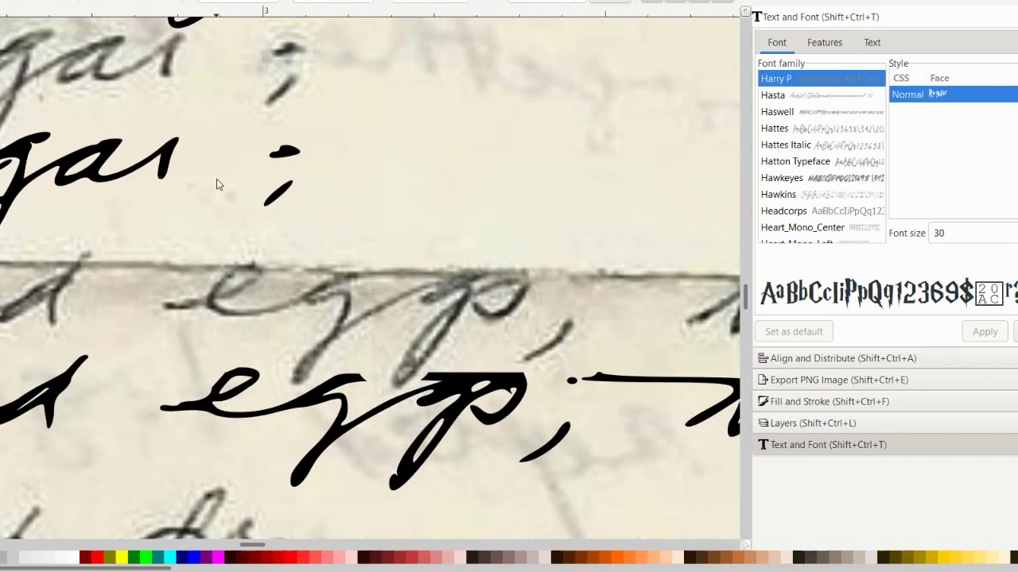
pyautogui.press('n')
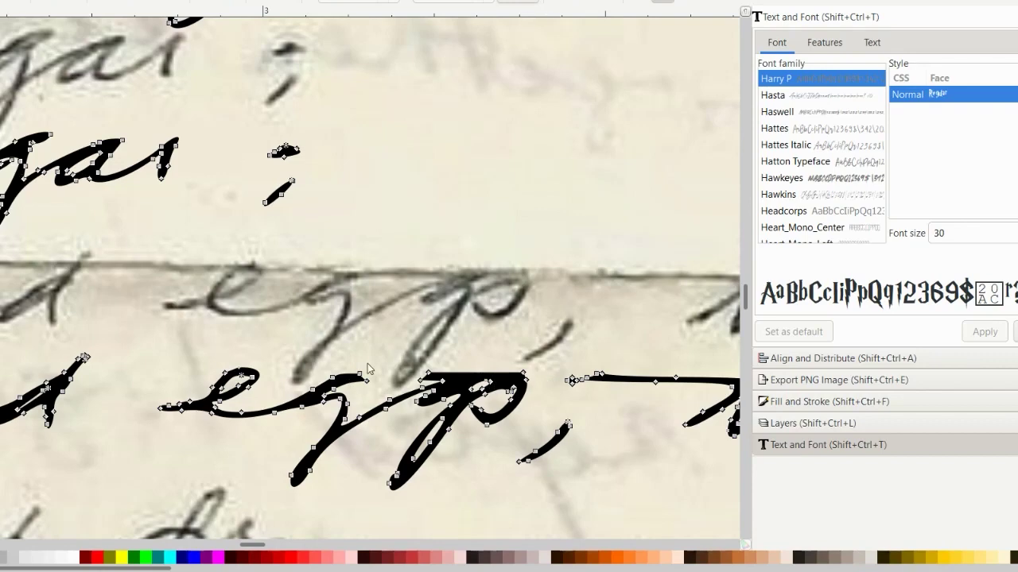
pyautogui.press('e')
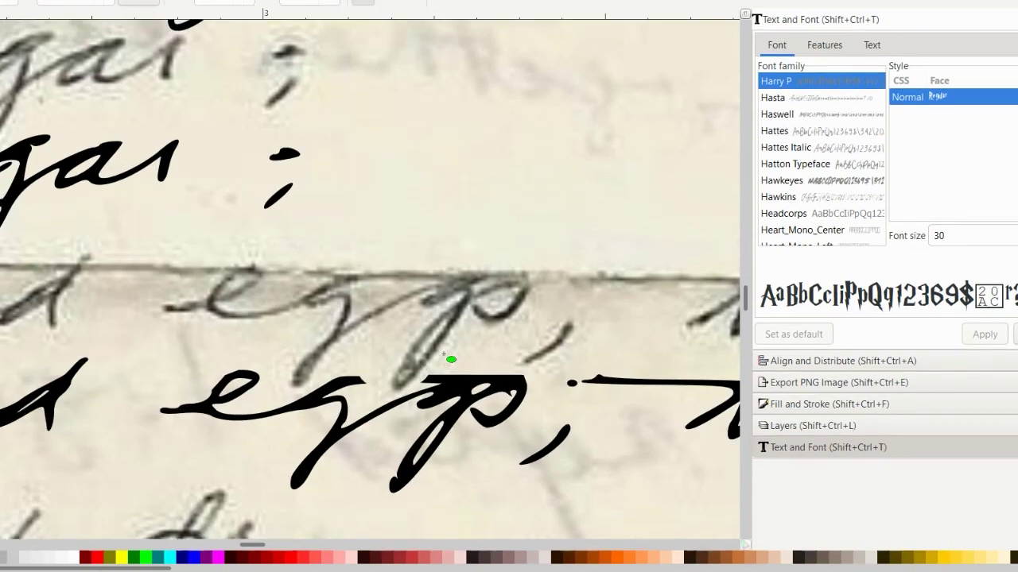
pyautogui.moveTo(476, 358); pyautogui.dragTo(489, 384)
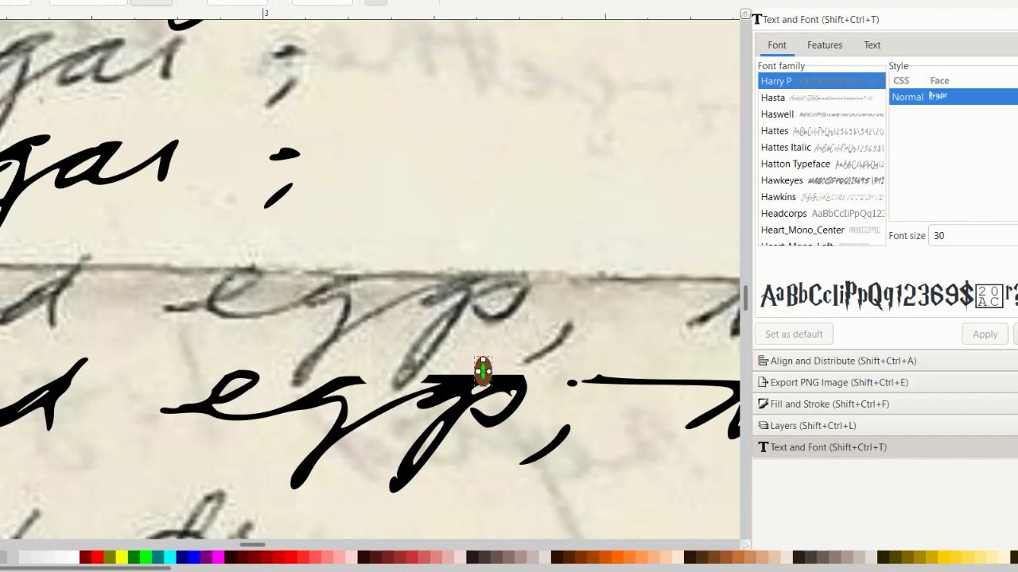
pyautogui.press('s')
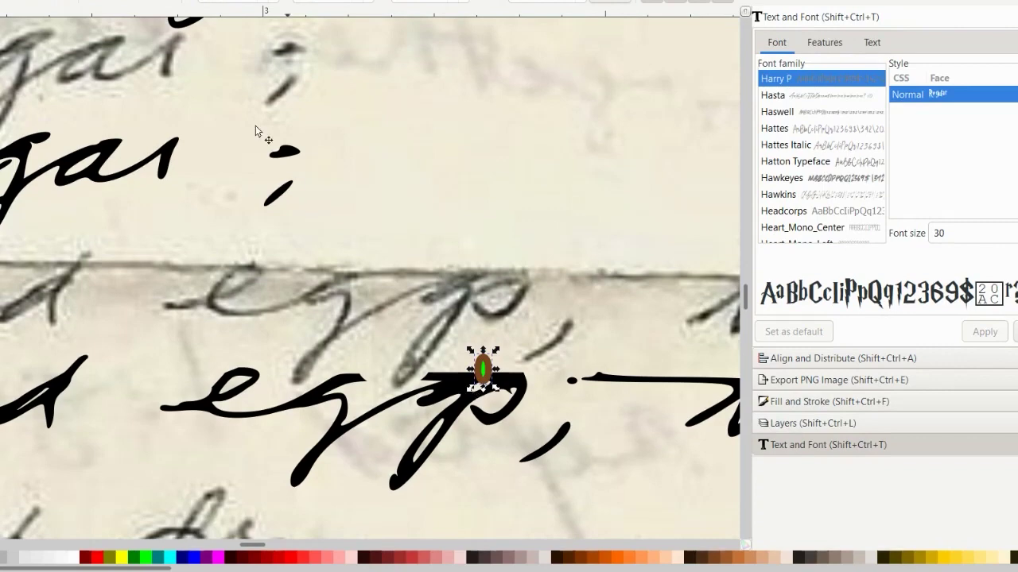
# Step: Try to subtract the small ellipse from the tracing between the second "g" and the "s" in "eggs"
pyautogui.click(76, 1)
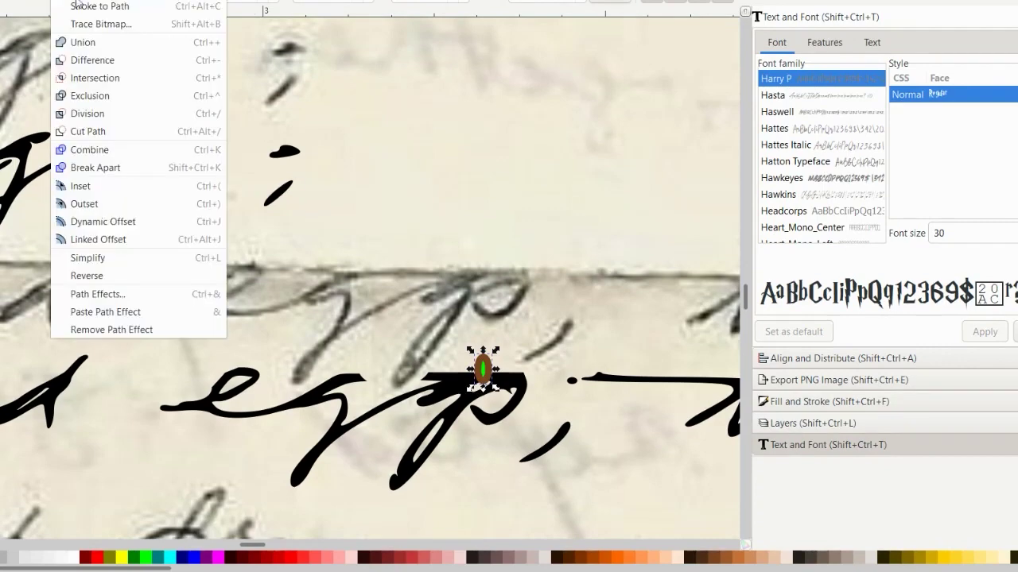
pyautogui.click(84, 49)
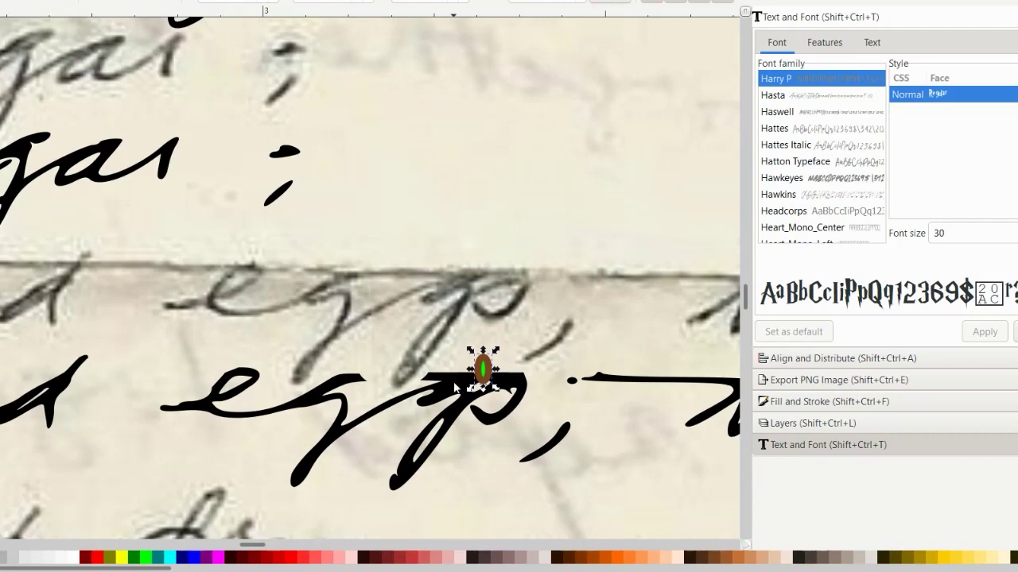
pyautogui.click(477, 374)
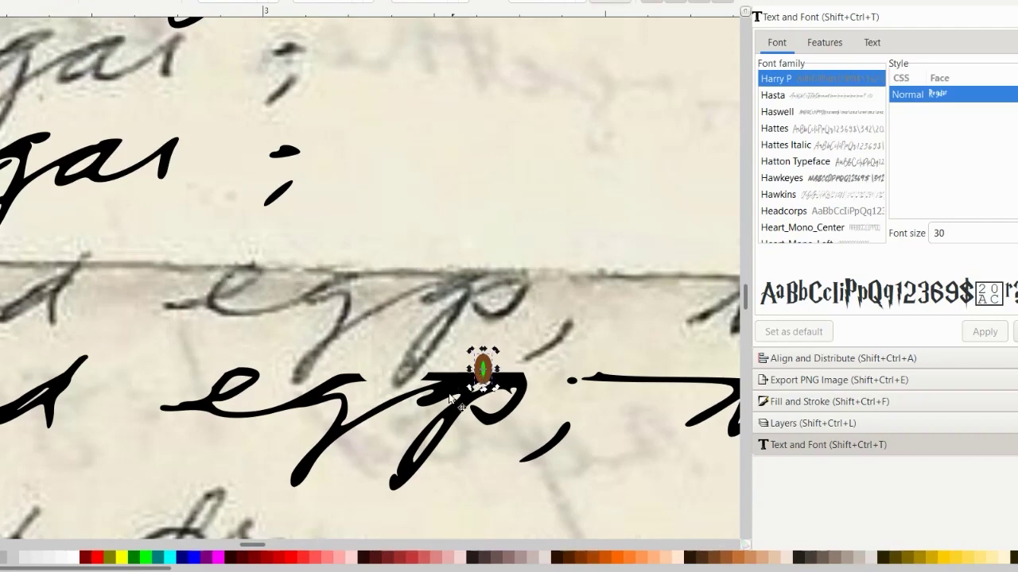
pyautogui.keyDown('shift'); pyautogui.click(449, 395); pyautogui.keyUp('shift')
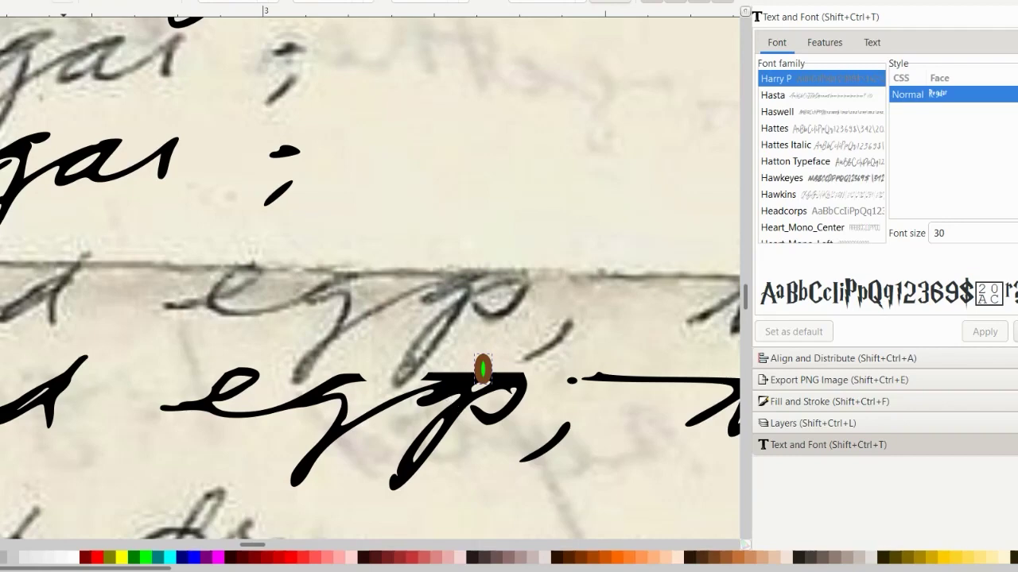
pyautogui.click(64, 1)
pyautogui.click(74, 65)
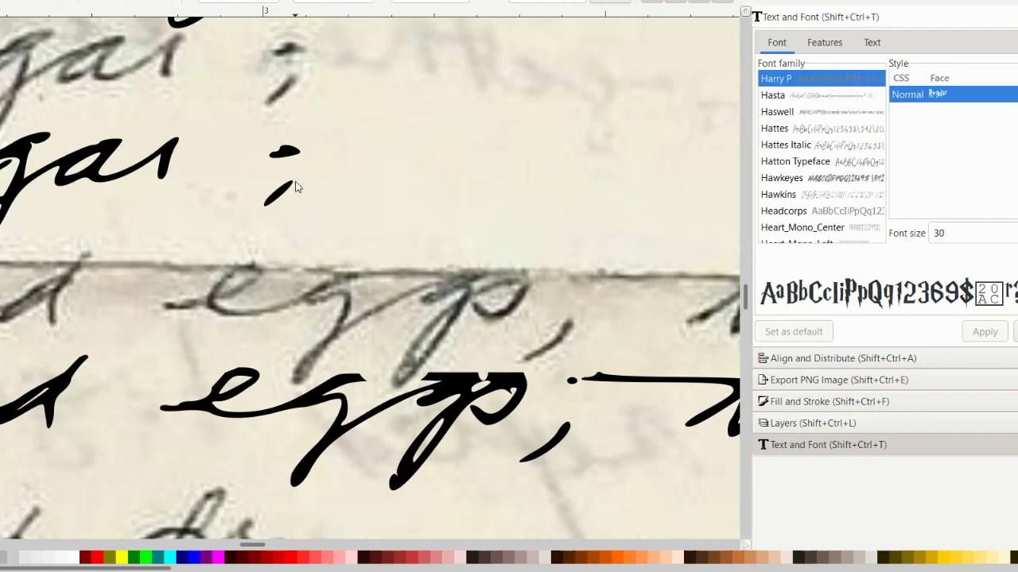
pyautogui.hotkey('ctrl', 'z')
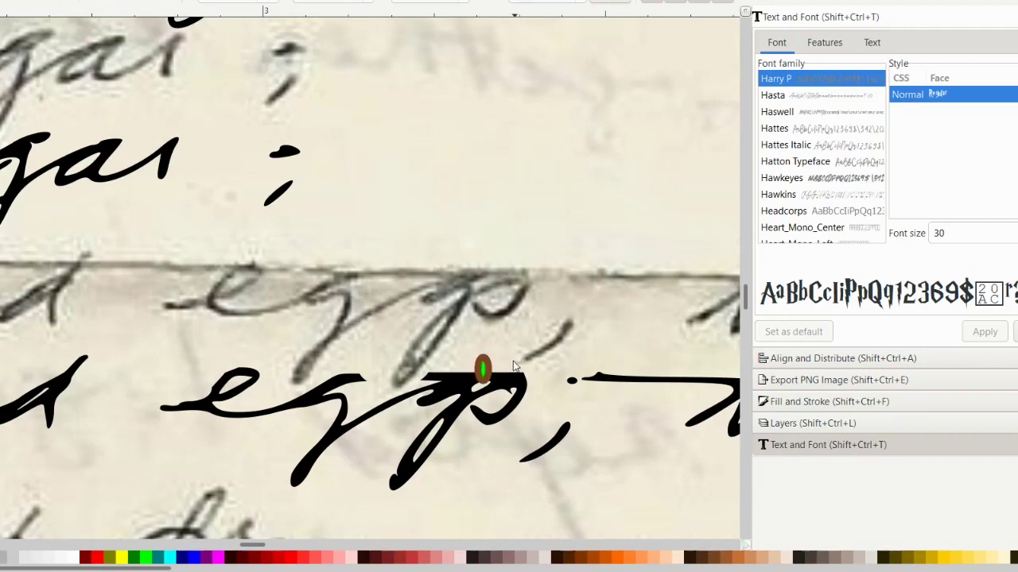
# Step: Reposition the small ellipse over the crease bar and subtract it from the tracing between the second "g" and the "s" in "eggs"
pyautogui.moveTo(482, 374); pyautogui.dragTo(481, 380)
pyautogui.keyDown('shift'); pyautogui.click(456, 387); pyautogui.keyUp('shift')
pyautogui.click(68, 1)
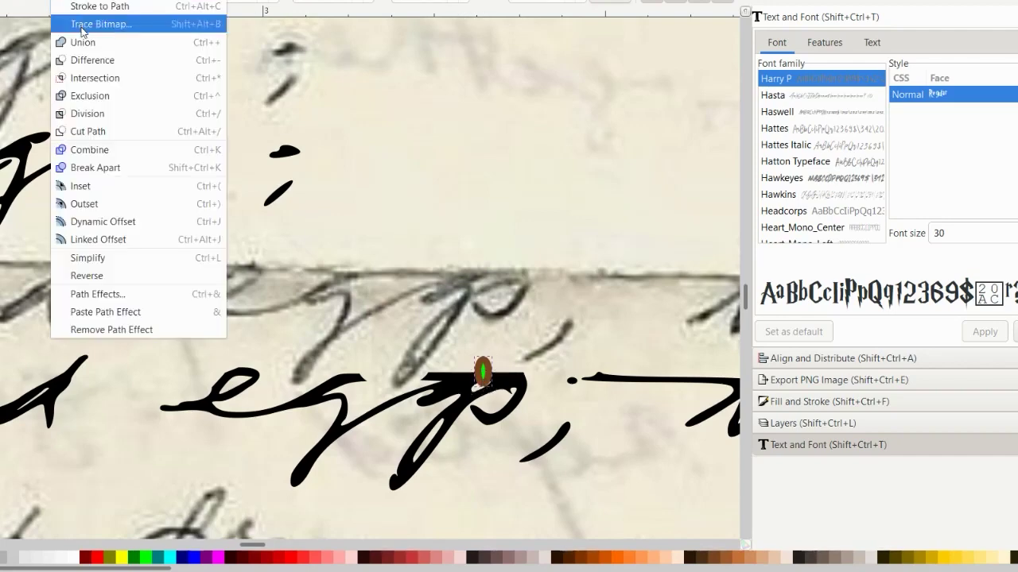
pyautogui.click(89, 61)
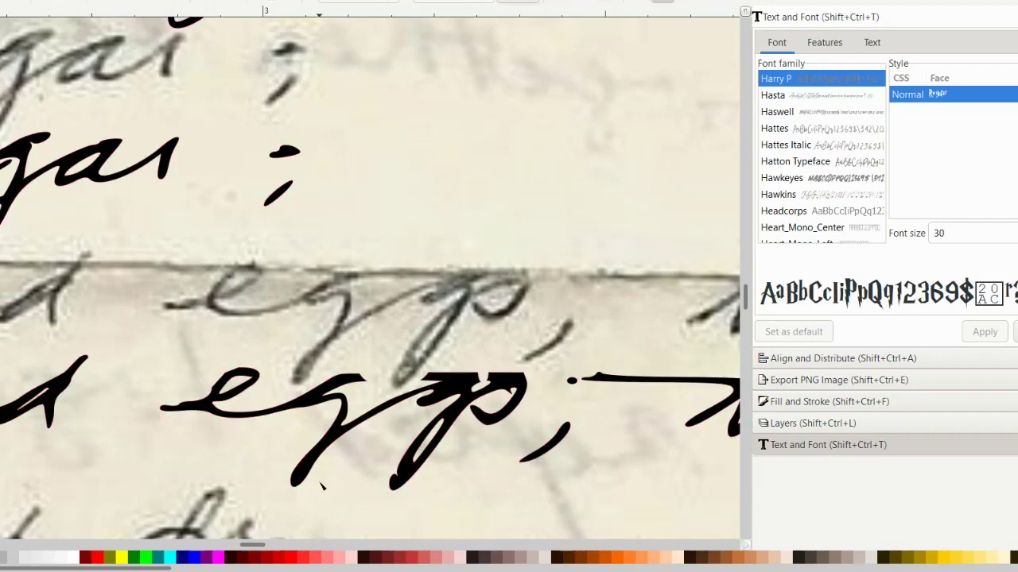
# Step: Remove the crease nodes along the flat top edges of the second "g" and the "s" in "eggs"
pyautogui.click(432, 374)
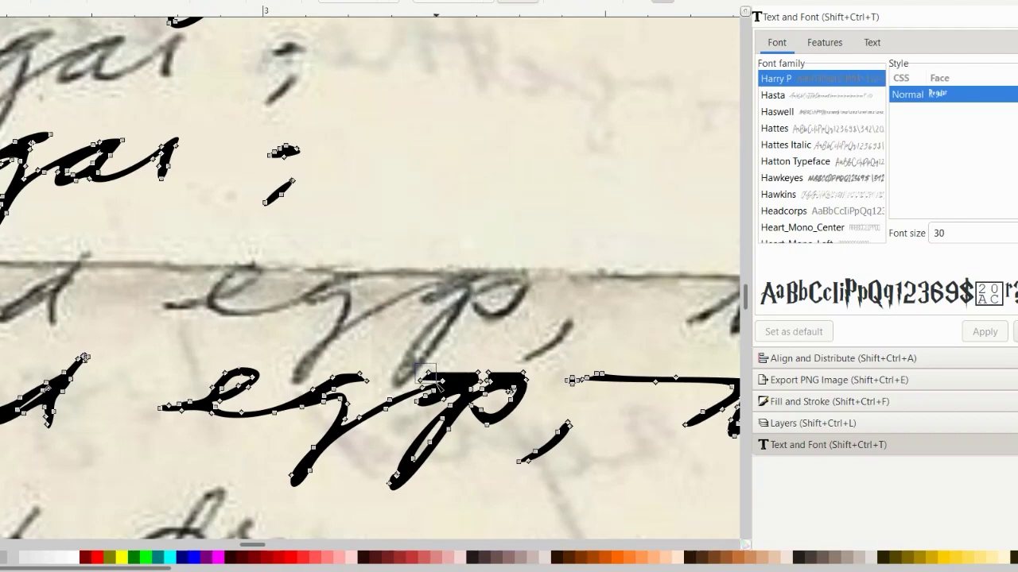
pyautogui.press('Delete')
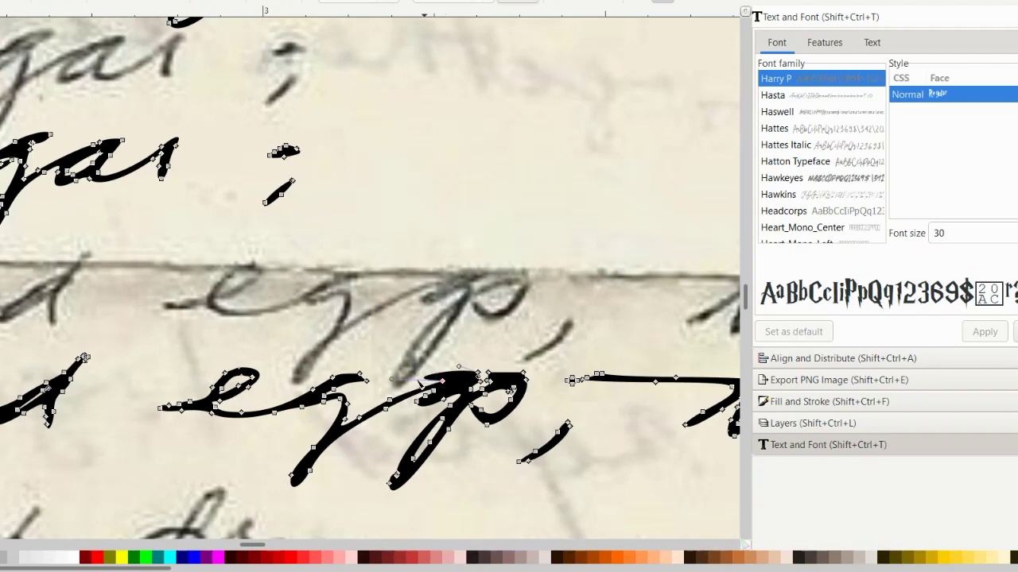
pyautogui.moveTo(390, 382); pyautogui.dragTo(456, 379)
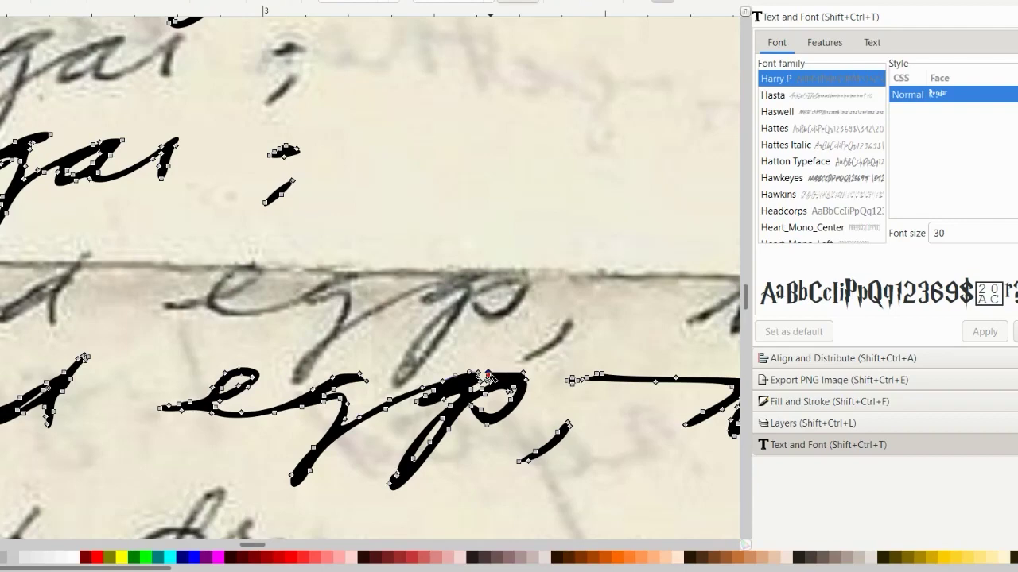
pyautogui.moveTo(488, 374); pyautogui.dragTo(489, 381)
pyautogui.moveTo(507, 376)
pyautogui.mouseDown()
pyautogui.moveTo(494, 369)
pyautogui.moveTo(505, 374)
pyautogui.mouseUp()
pyautogui.click(523, 372)
pyautogui.hotkey('ctrl', 'z')
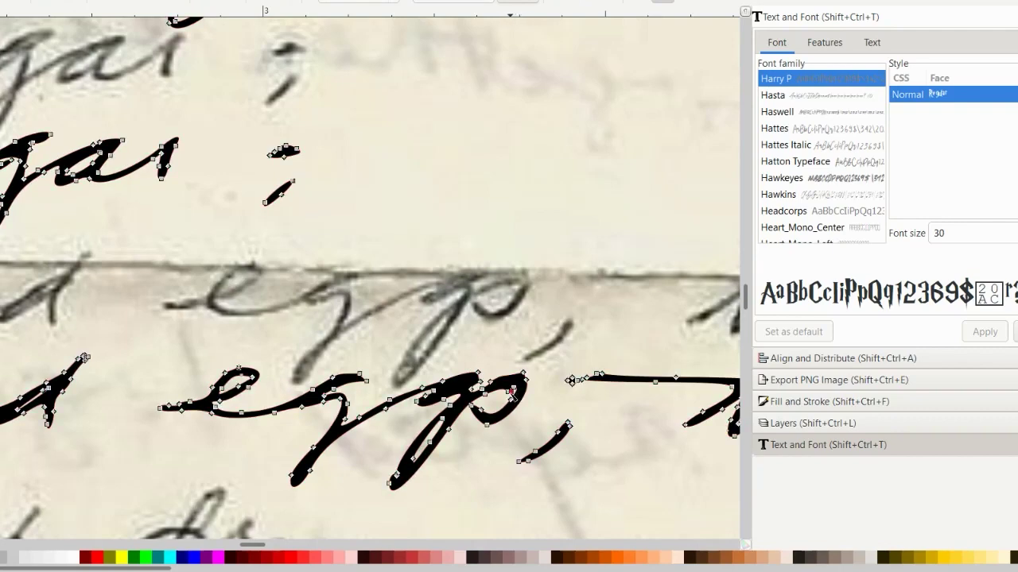
# Step: Delete the surplus inner node of the "s" in "eggs" and reshape its upper stroke to open the loop
pyautogui.click(511, 391)
pyautogui.press('Delete')
pyautogui.click(516, 391)
pyautogui.press('Escape')
pyautogui.click(492, 387)
pyautogui.click(491, 381)
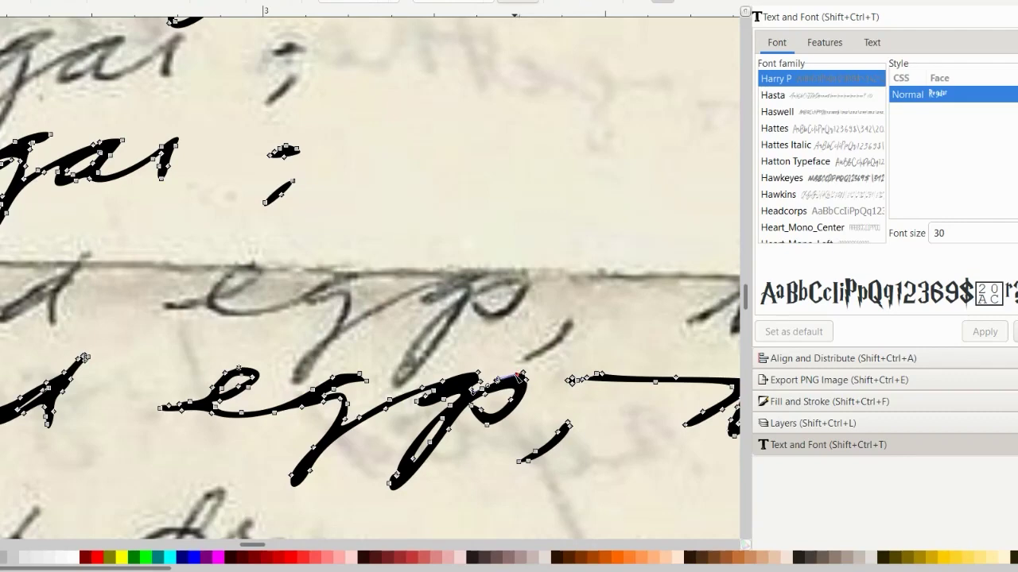
pyautogui.click(511, 434)
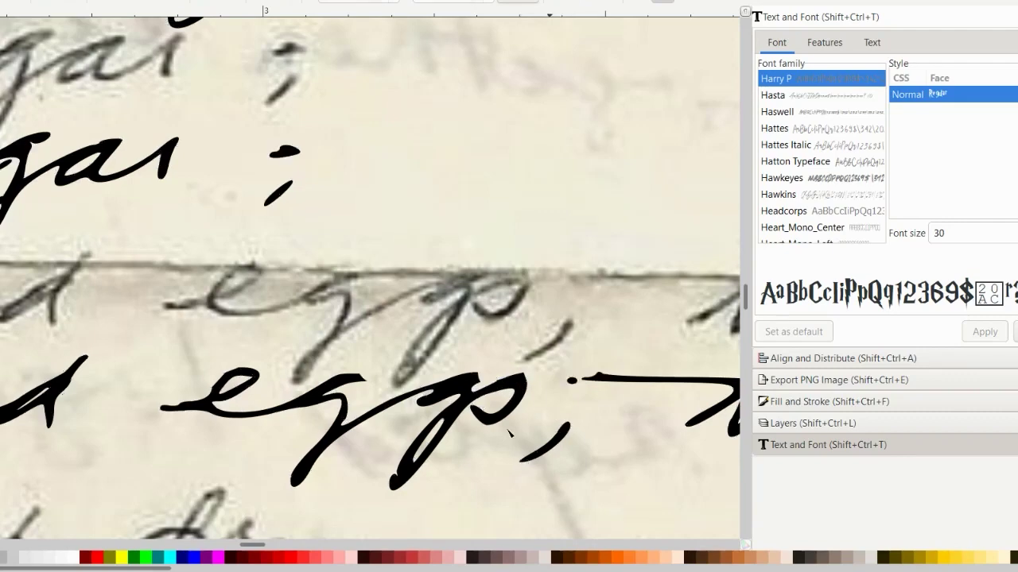
# Step: Round off the end of the second "g"'s top stroke in "eggs" and move the tracing back onto the scanned handwriting
pyautogui.click(480, 388)
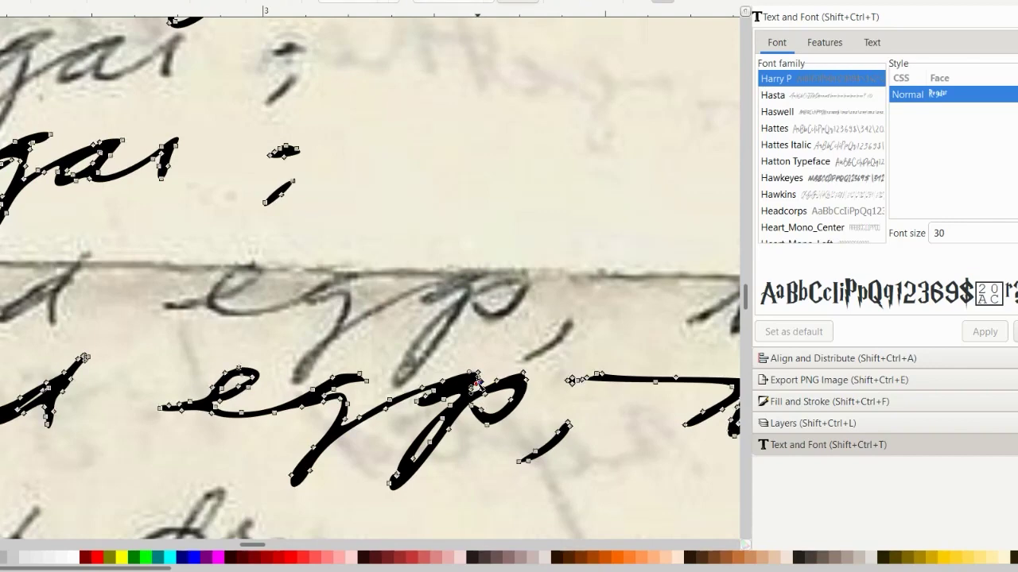
pyautogui.scroll(4, 477, 385)
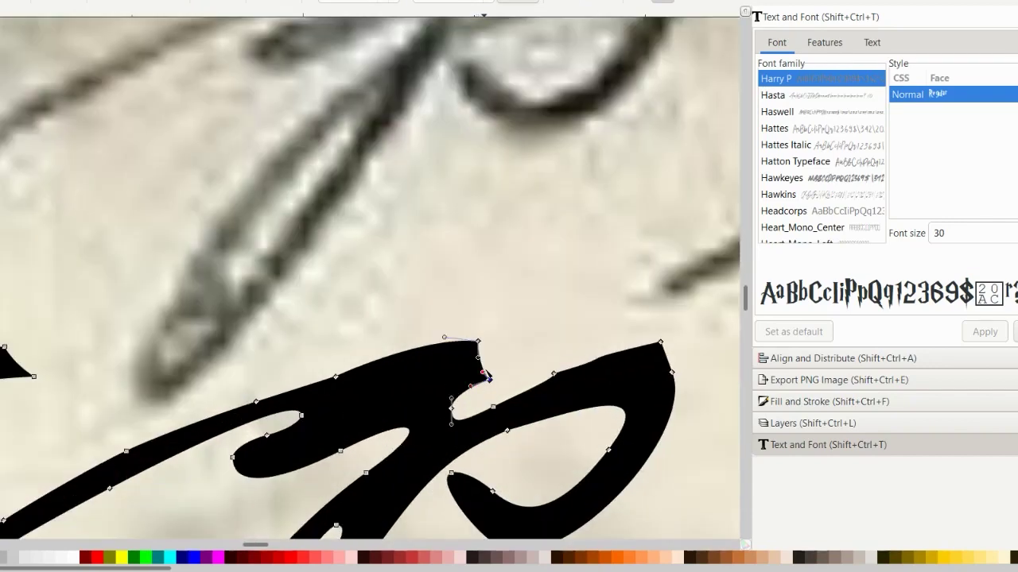
pyautogui.moveTo(493, 368); pyautogui.dragTo(491, 343)
pyautogui.scroll(-2, 557, 338)
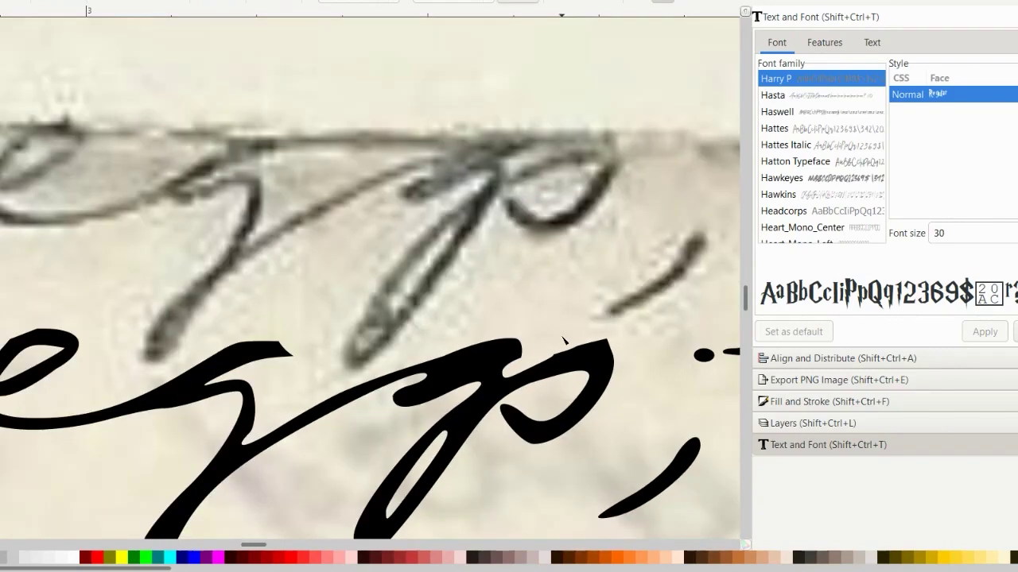
pyautogui.scroll(-2, 563, 340)
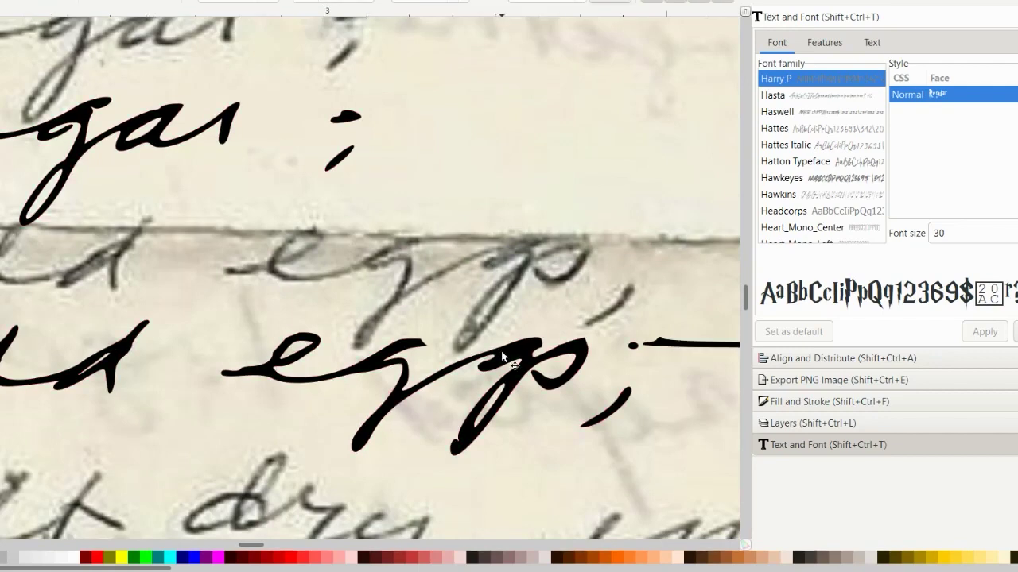
pyautogui.moveTo(506, 362); pyautogui.dragTo(504, 253)
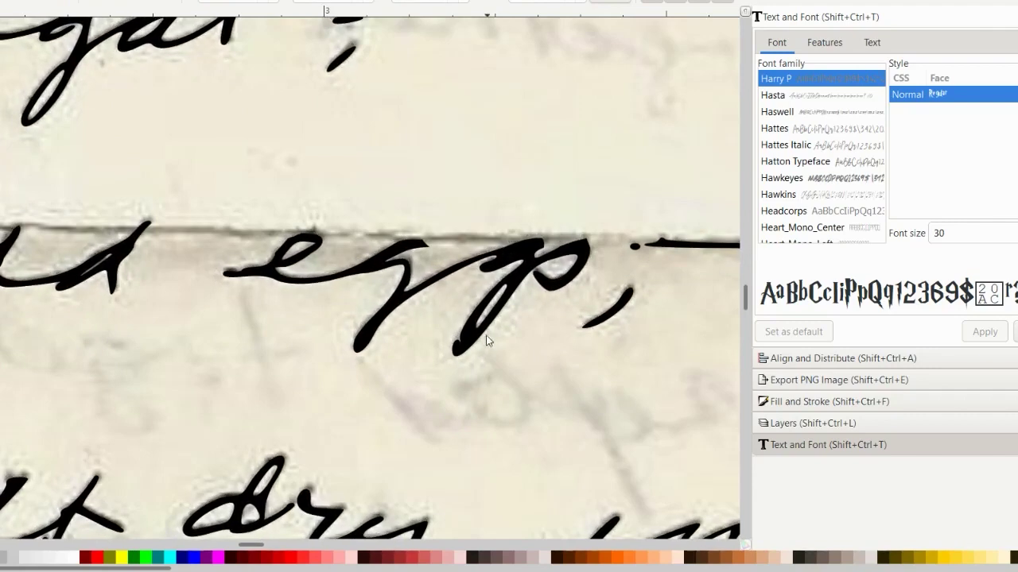
# Step: Delete the extra node near the foot of the second "g" in "eggs" to smooth its descender
pyautogui.doubleClick(464, 345)
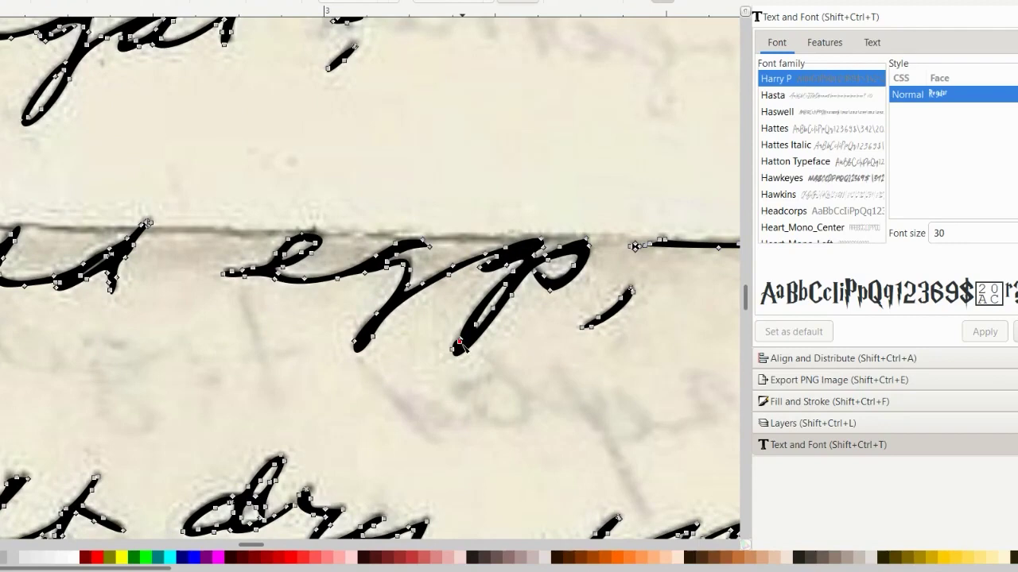
pyautogui.click(454, 343)
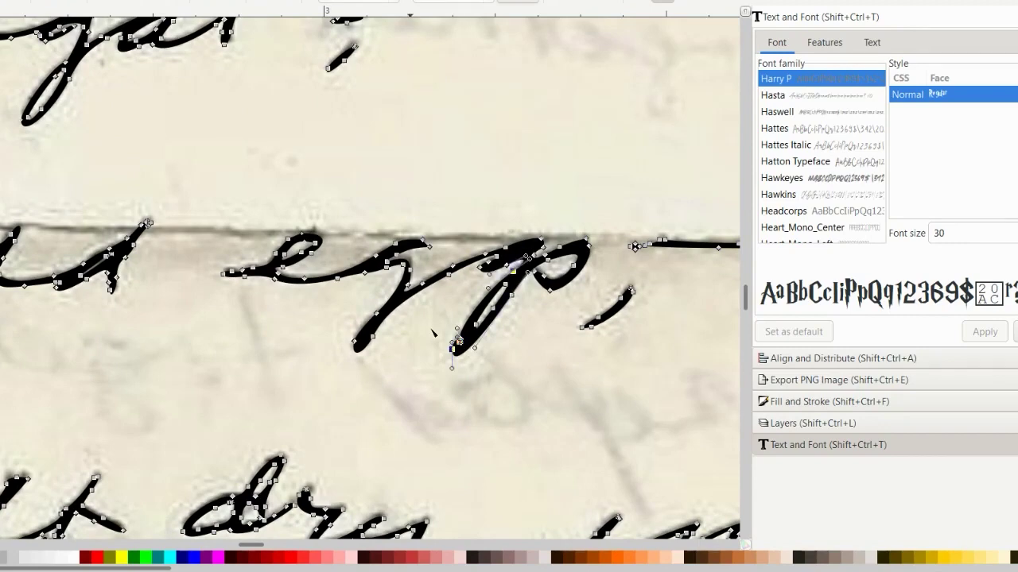
pyautogui.scroll(1, 470, 130)
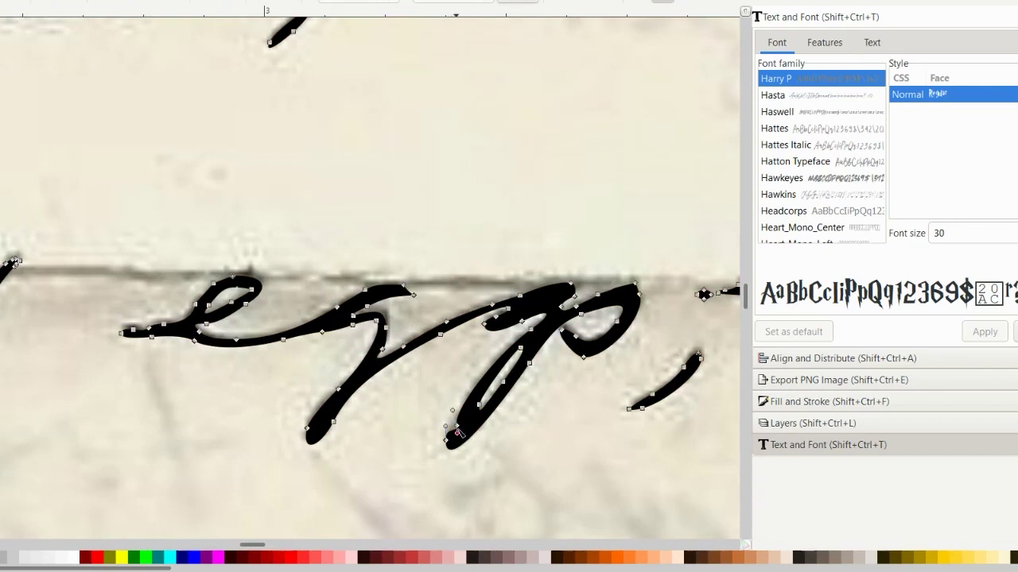
pyautogui.click(457, 426)
pyautogui.press('Delete')
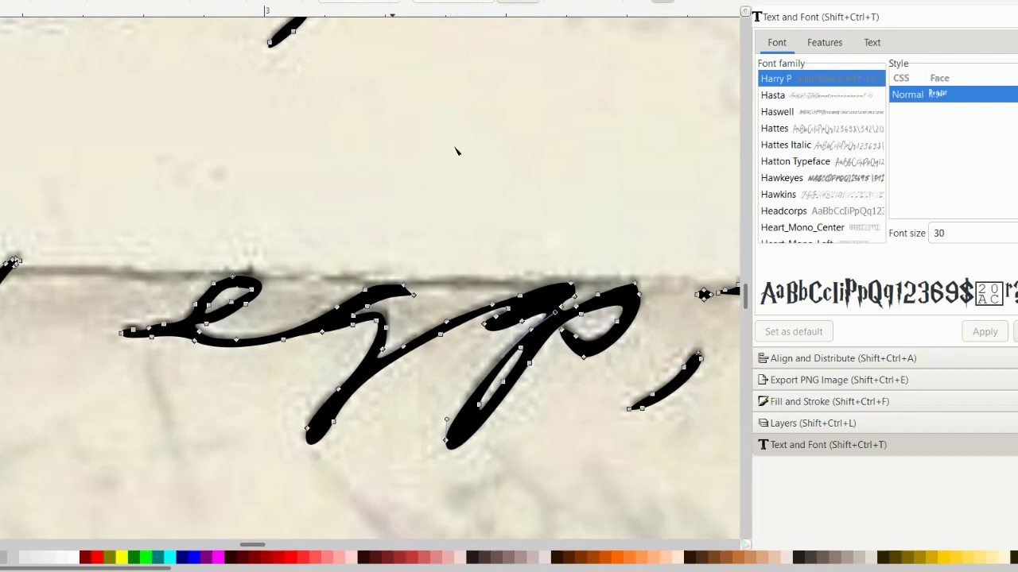
pyautogui.press('Escape')
# Step: Shift the tracing slightly below the scanned line to compare the "e" in "eggs" with the original handwriting
pyautogui.press('s')
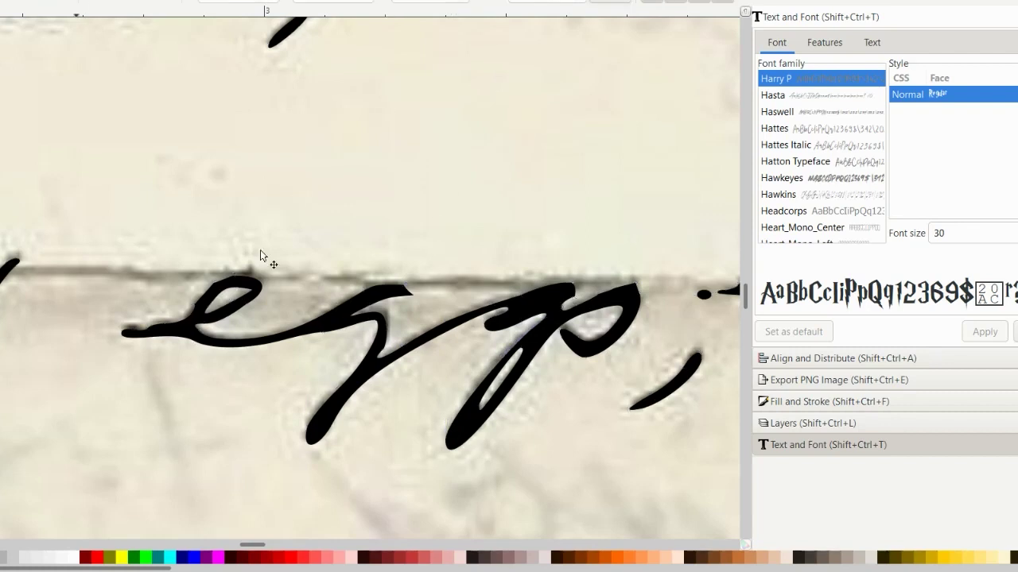
pyautogui.moveTo(528, 326)
pyautogui.mouseDown()
pyautogui.moveTo(532, 253)
pyautogui.moveTo(531, 340)
pyautogui.mouseUp()
pyautogui.scroll(-3, 610, 378)
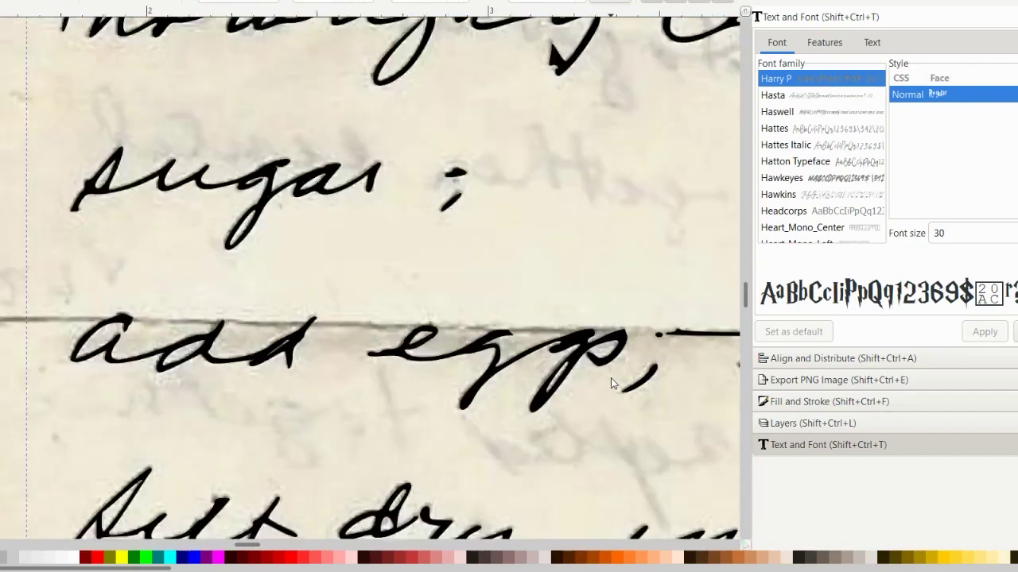
pyautogui.scroll(4, 610, 382)
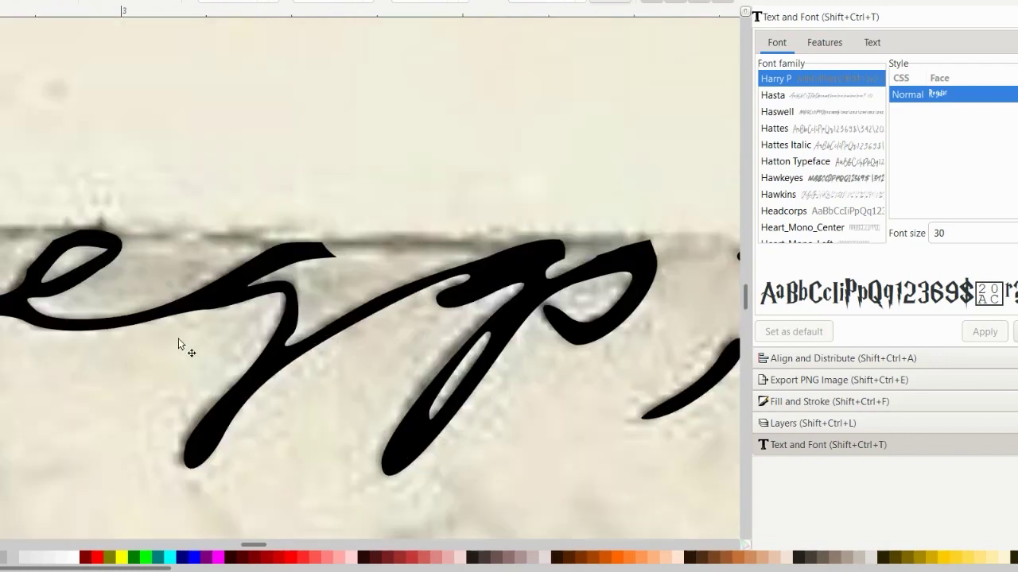
pyautogui.scroll(-1, 175, 341)
pyautogui.scroll(1, 182, 342)
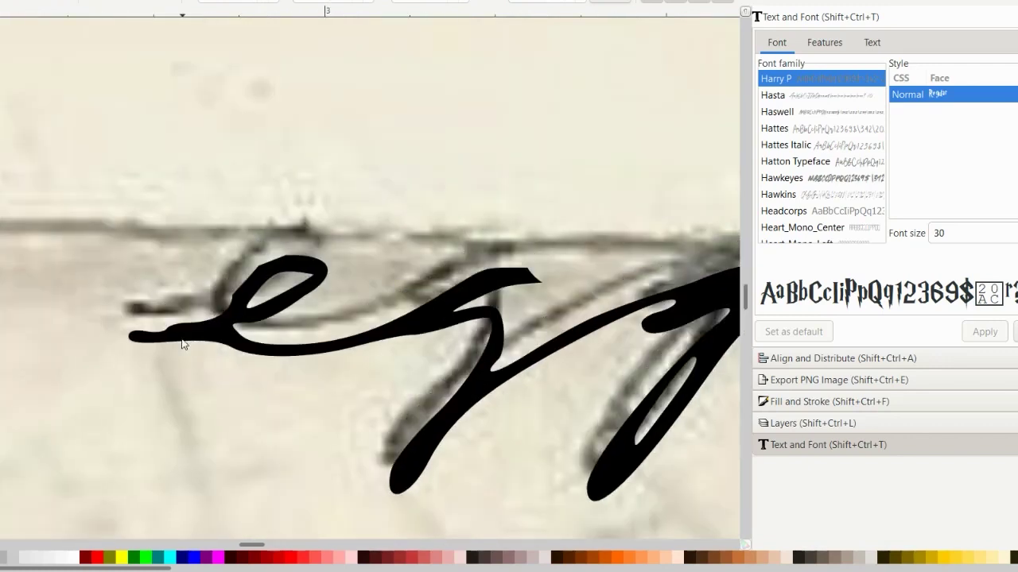
pyautogui.moveTo(182, 340)
pyautogui.mouseDown()
pyautogui.moveTo(170, 325)
pyautogui.moveTo(175, 310)
pyautogui.moveTo(182, 343)
pyautogui.mouseUp()
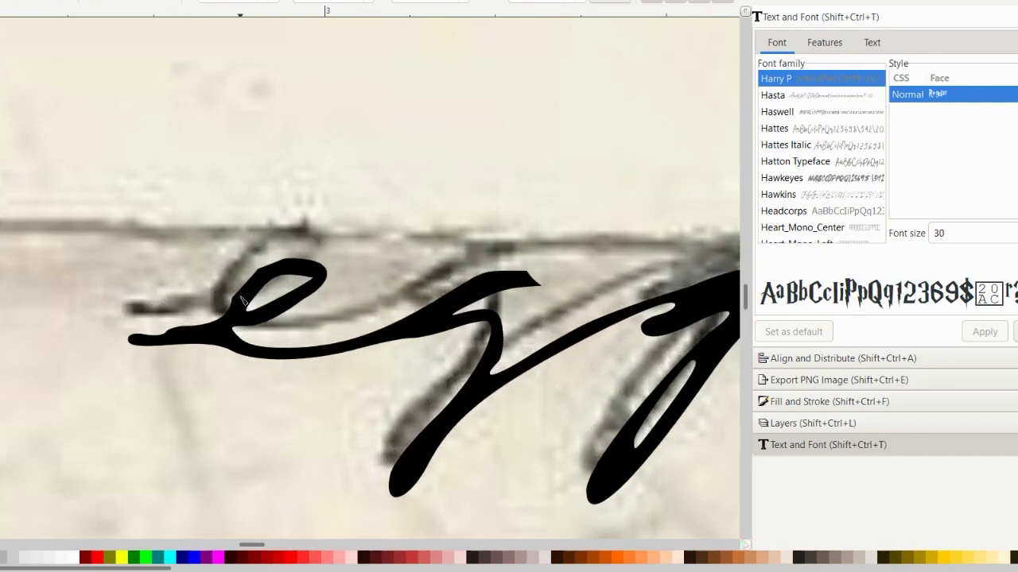
# Step: Delete the kinked node on the outer side of the "e" loop in "eggs" and smooth the loop's upper curve
pyautogui.press('n')
pyautogui.moveTo(233, 299)
pyautogui.mouseDown()
pyautogui.moveTo(225, 324)
pyautogui.moveTo(236, 301)
pyautogui.mouseUp()
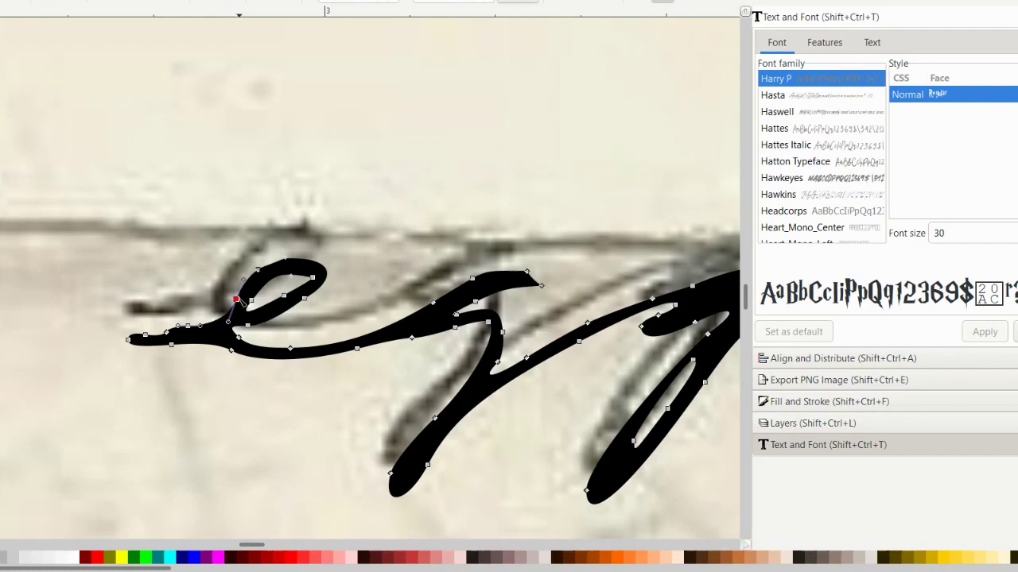
pyautogui.moveTo(243, 280); pyautogui.dragTo(258, 273)
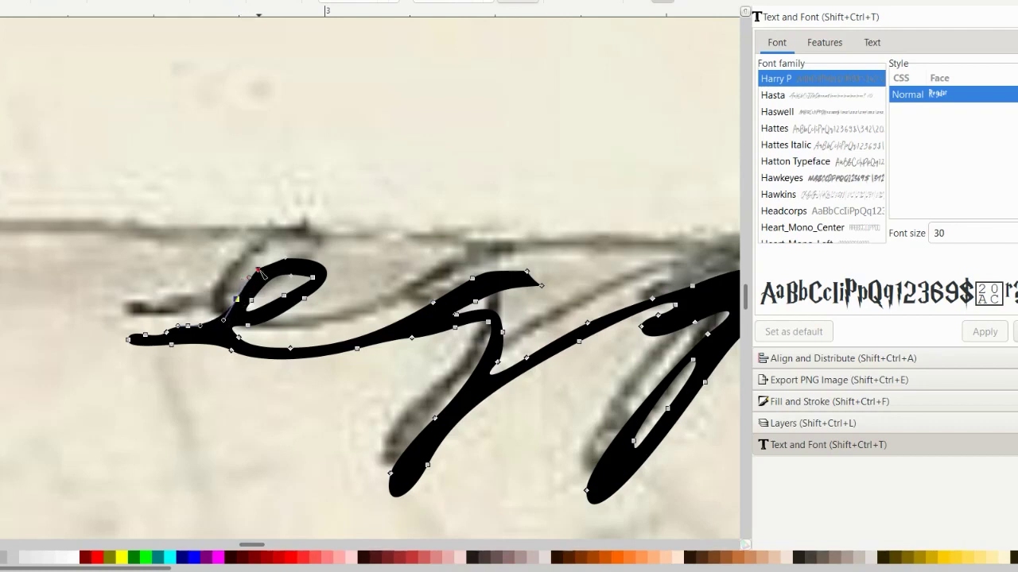
pyautogui.press('Delete')
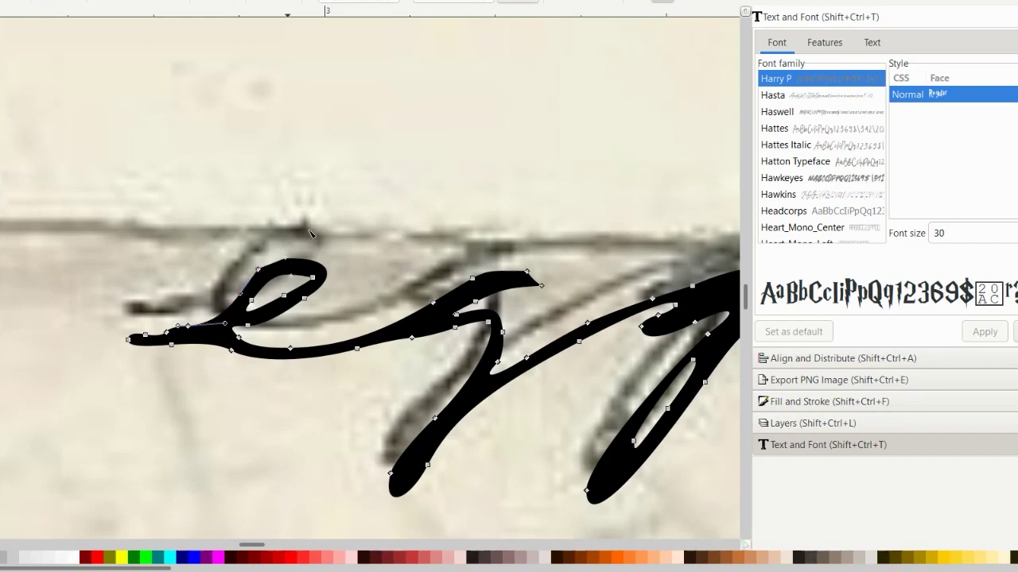
pyautogui.press('Escape')
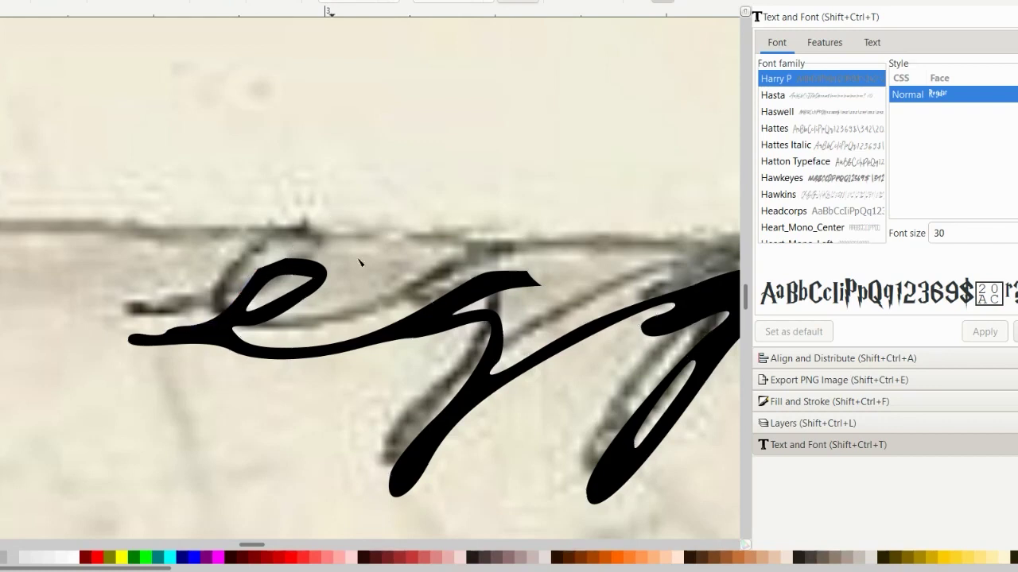
pyautogui.click(263, 272)
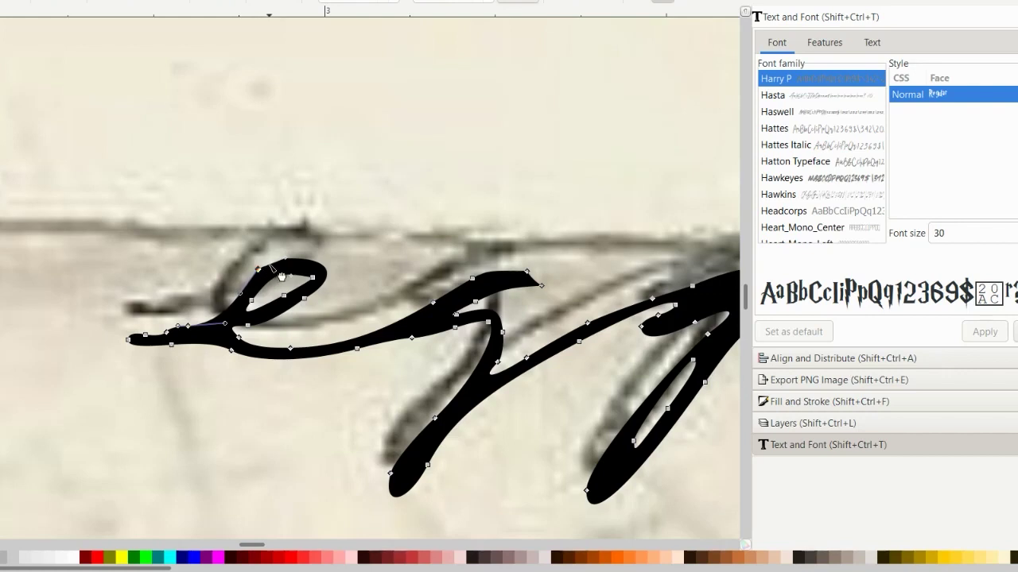
pyautogui.moveTo(270, 266); pyautogui.dragTo(268, 261)
pyautogui.press('Escape')
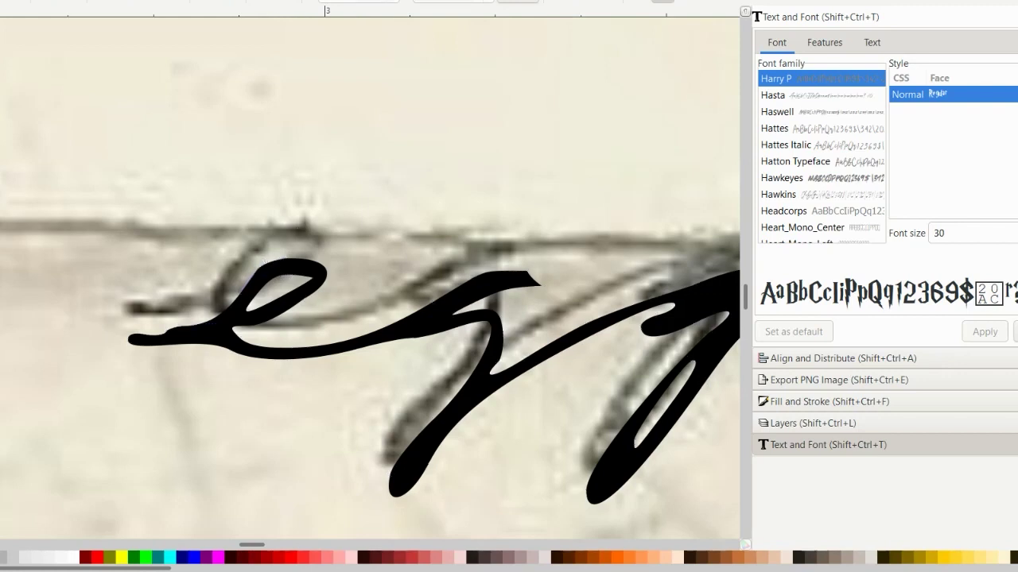
# Step: Realign the tracing with the scanned handwriting at "eggs"
pyautogui.press('s')
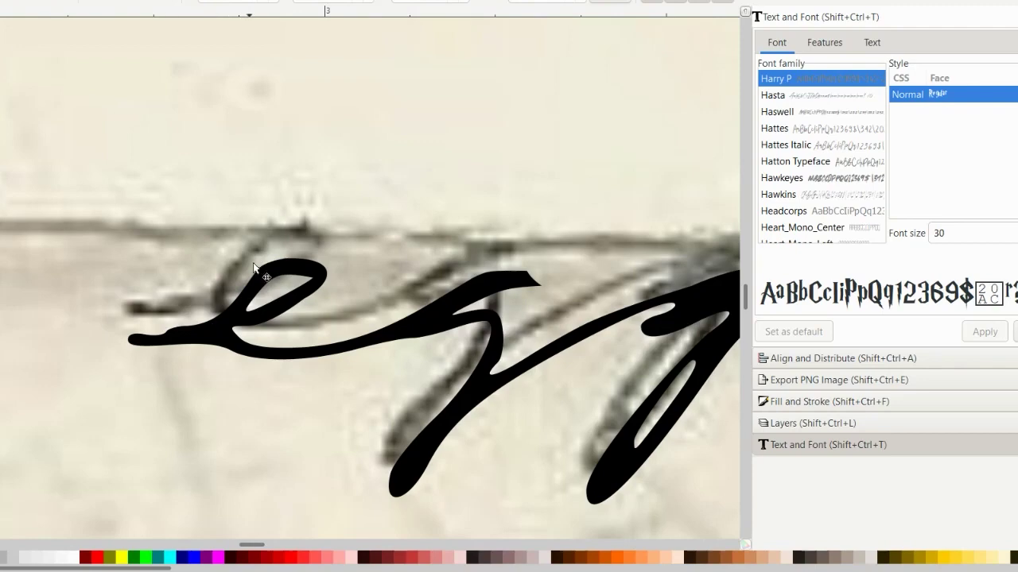
pyautogui.moveTo(272, 258); pyautogui.dragTo(272, 236)
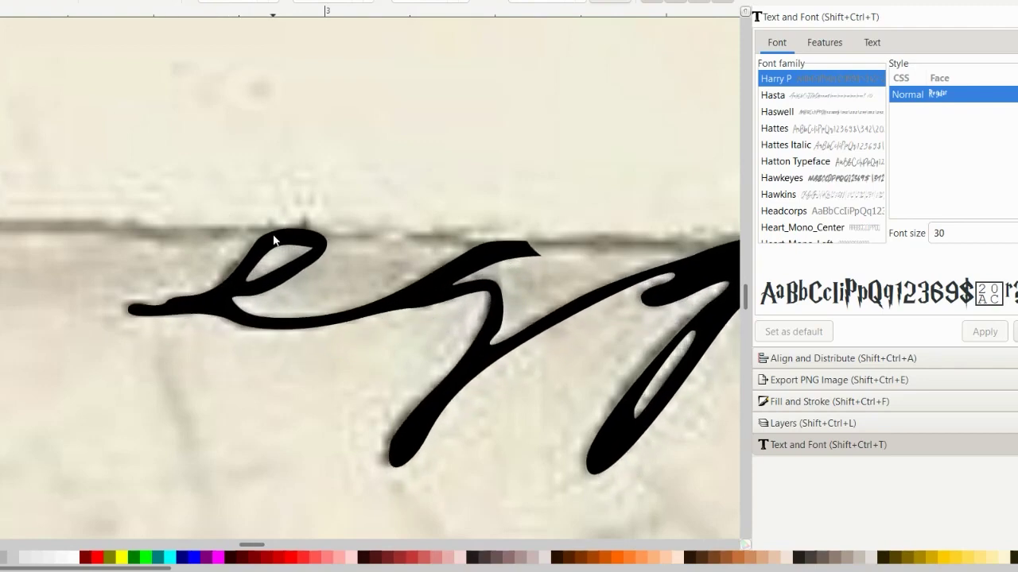
pyautogui.scroll(-4, 371, 314)
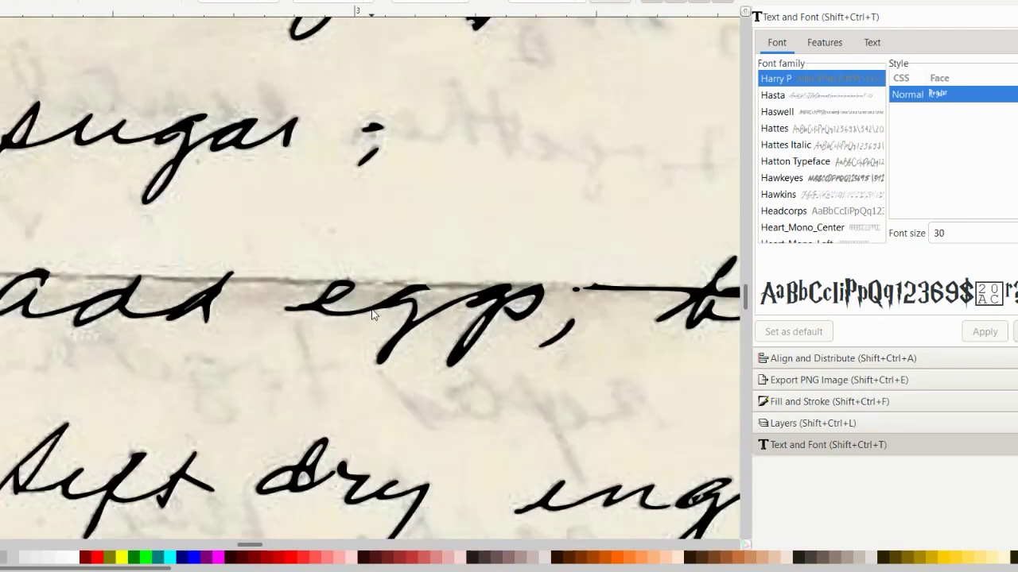
# Step: Delete the crease line nodes between "eggs," and "beat" and pull the remaining curve handles in against the "b"
pyautogui.scroll(2, 371, 315)
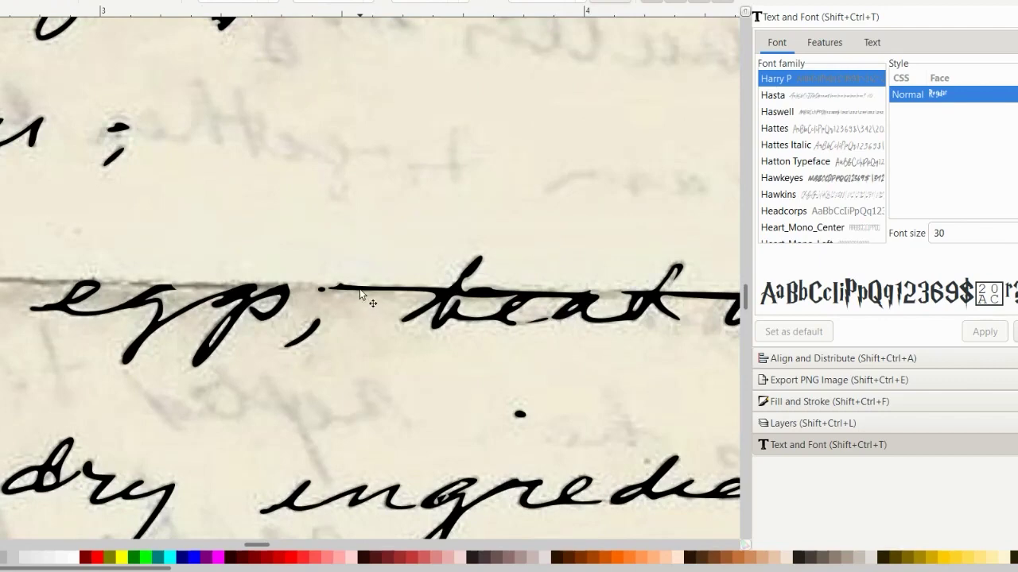
pyautogui.press('n')
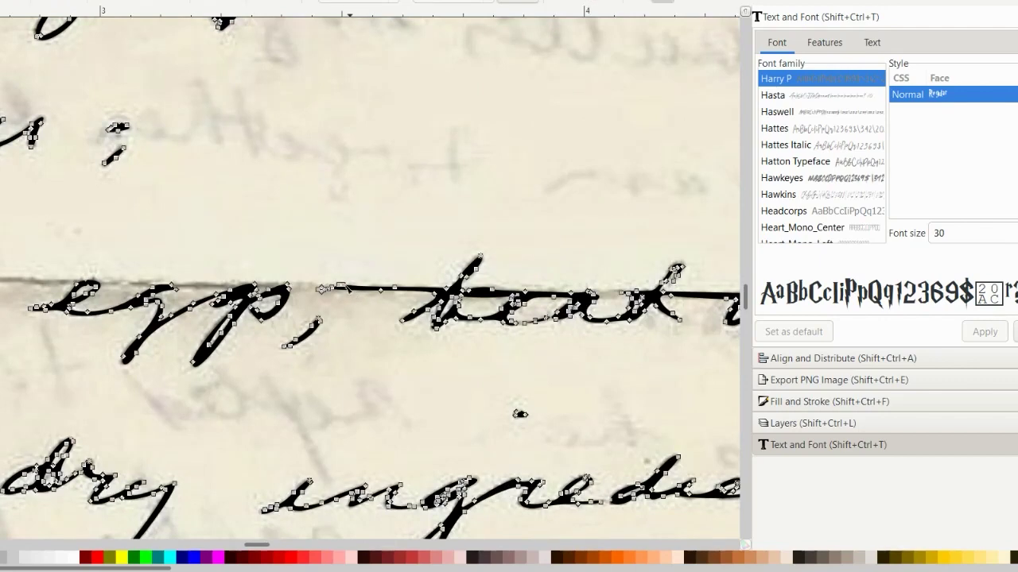
pyautogui.moveTo(311, 270); pyautogui.dragTo(427, 301)
pyautogui.press('Delete')
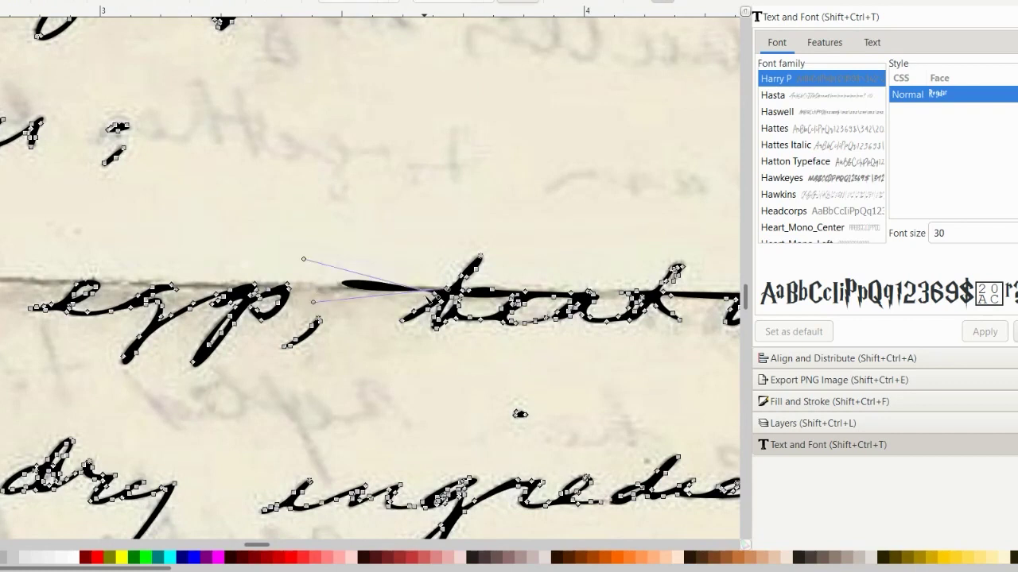
pyautogui.moveTo(315, 304)
pyautogui.mouseDown()
pyautogui.moveTo(434, 276)
pyautogui.moveTo(442, 294)
pyautogui.mouseUp()
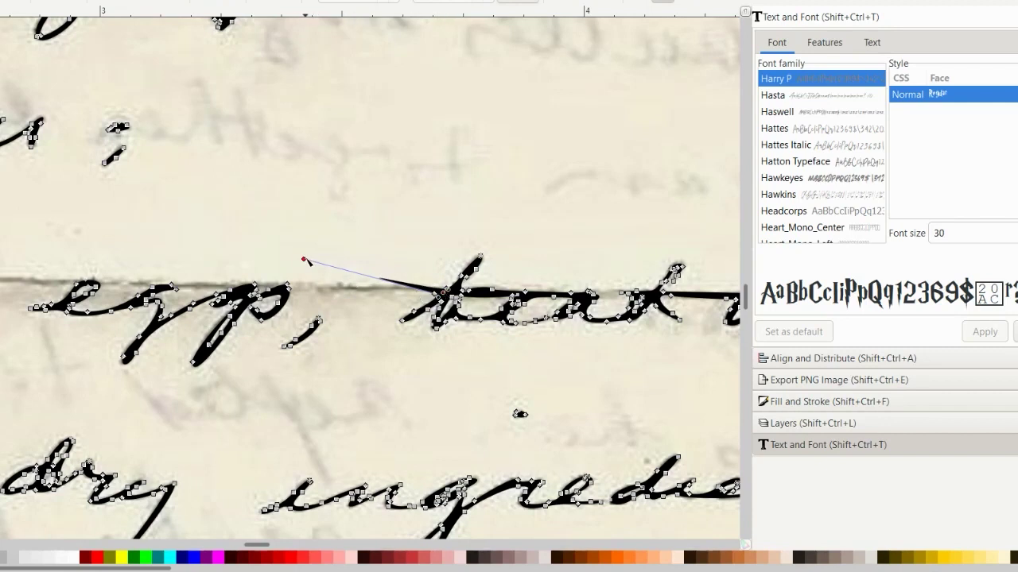
pyautogui.moveTo(304, 259); pyautogui.dragTo(440, 292)
pyautogui.press('s')
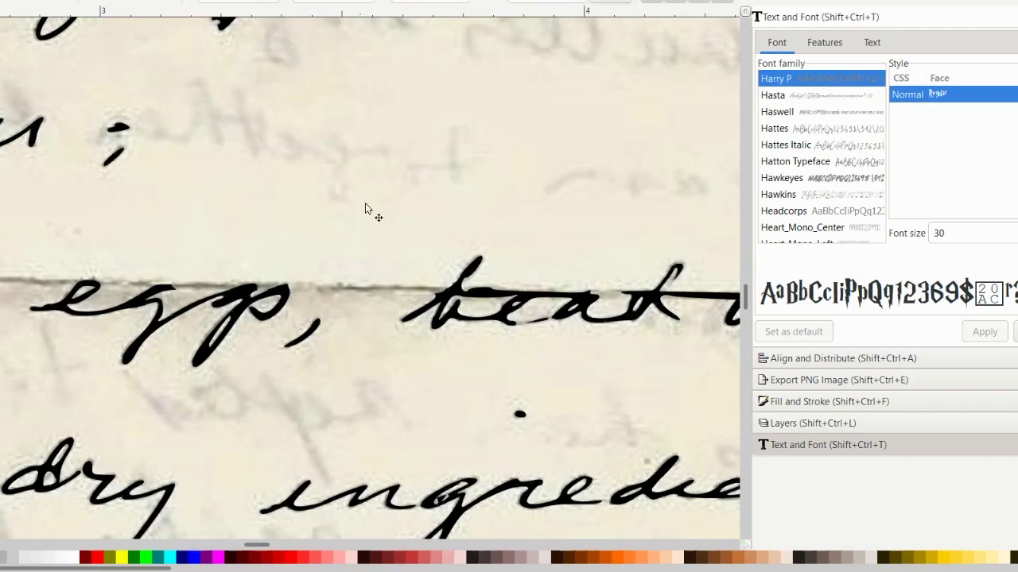
pyautogui.doubleClick(440, 295)
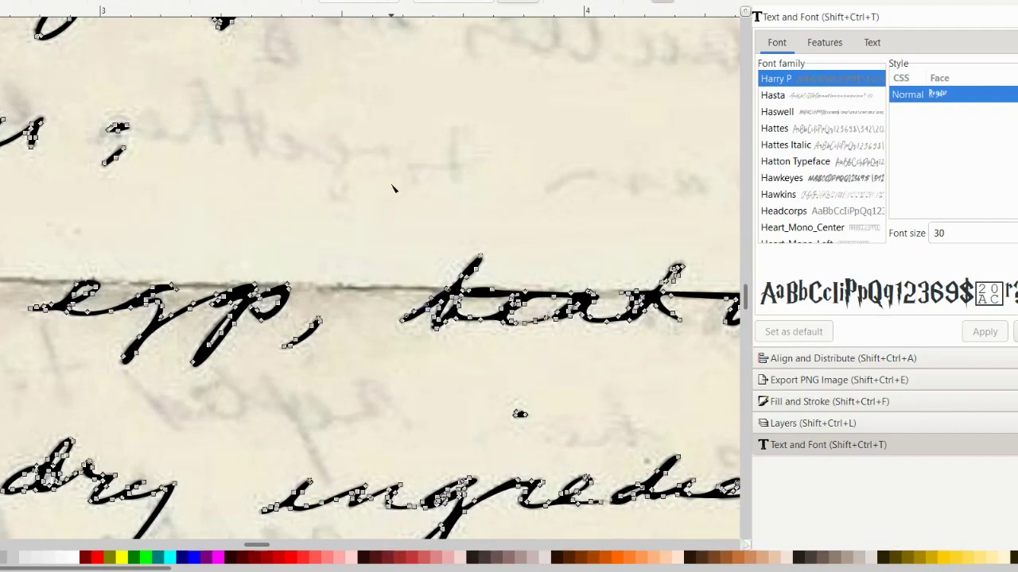
pyautogui.press('t')
pyautogui.moveTo(490, 184); pyautogui.dragTo(506, 261)
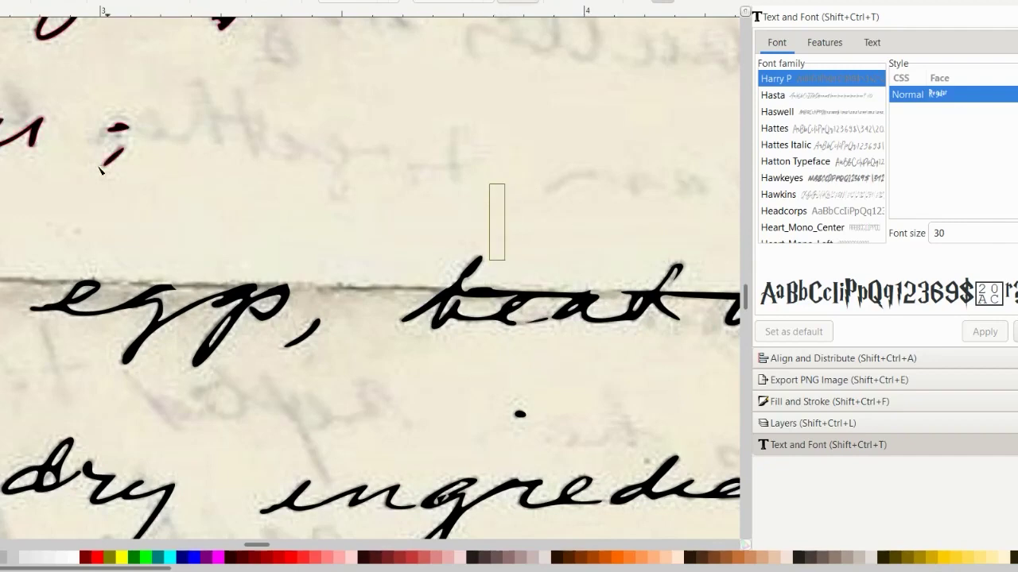
# Step: Draw a small ellipse over the crease line between "b" and "e" in "beat" and place a duplicate between "e" and "a"
pyautogui.press('e')
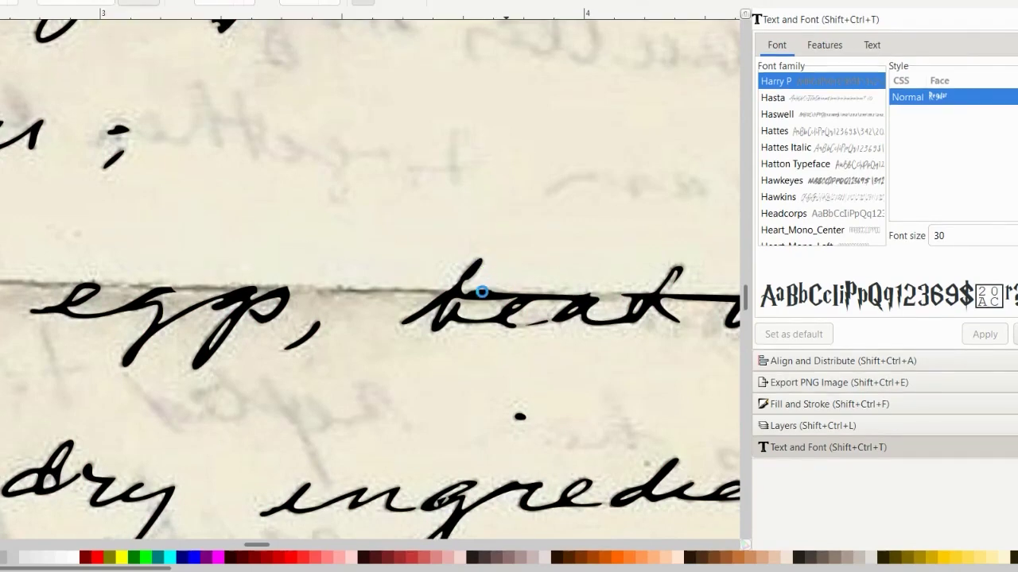
pyautogui.click(488, 292)
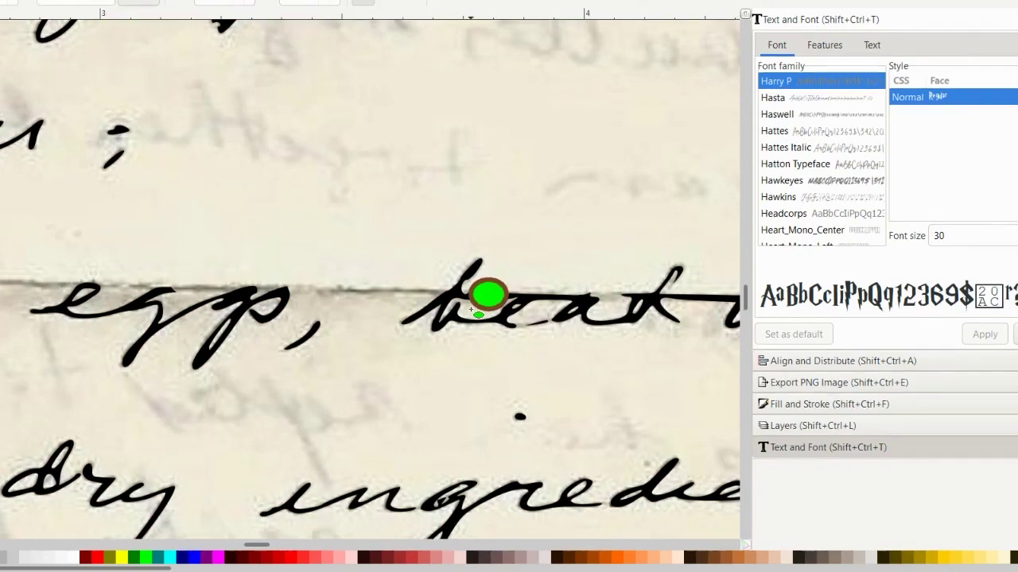
pyautogui.press('e')
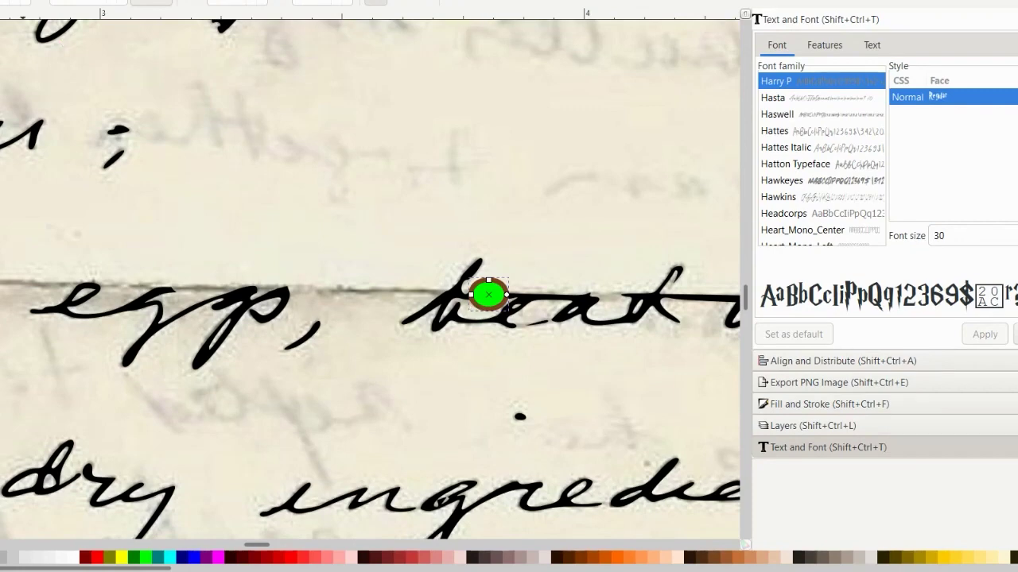
pyautogui.press('s')
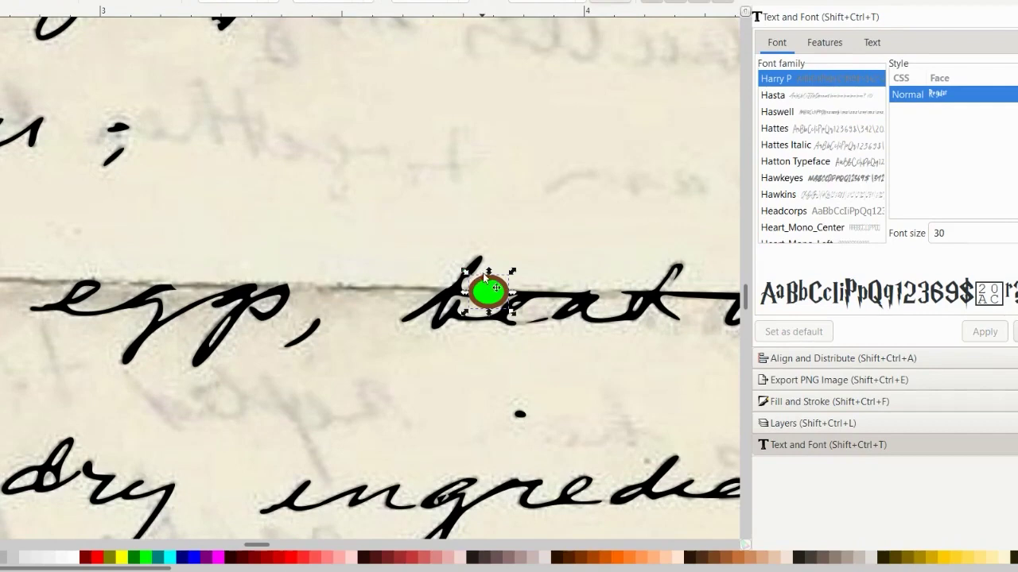
pyautogui.hotkey('ctrl', 'd')
pyautogui.moveTo(503, 279); pyautogui.dragTo(568, 273)
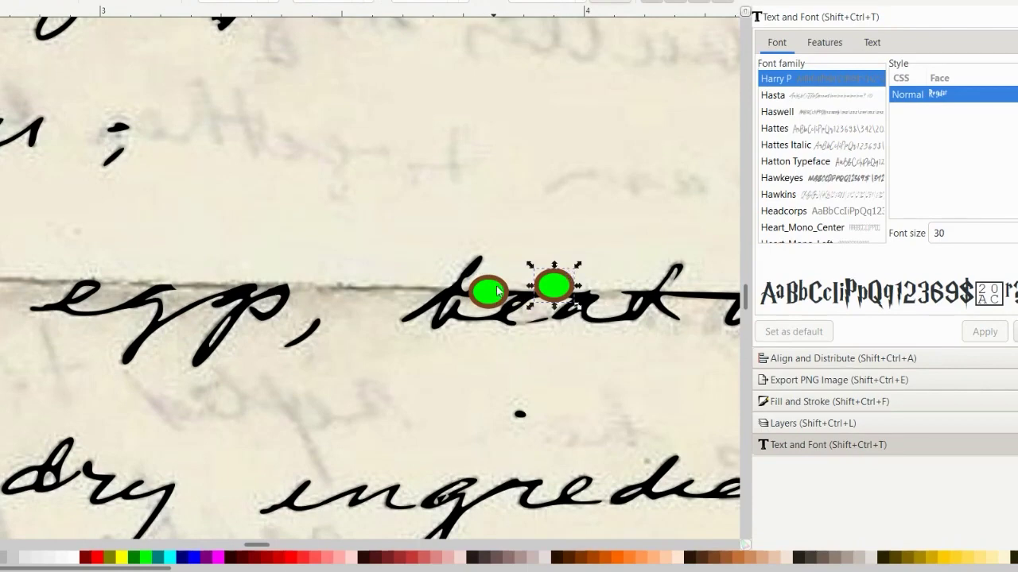
# Step: Union the two ellipses and subtract them from the tracing with Difference to cut the crease line in "beat"
pyautogui.keyDown('shift'); pyautogui.click(502, 290); pyautogui.keyUp('shift')
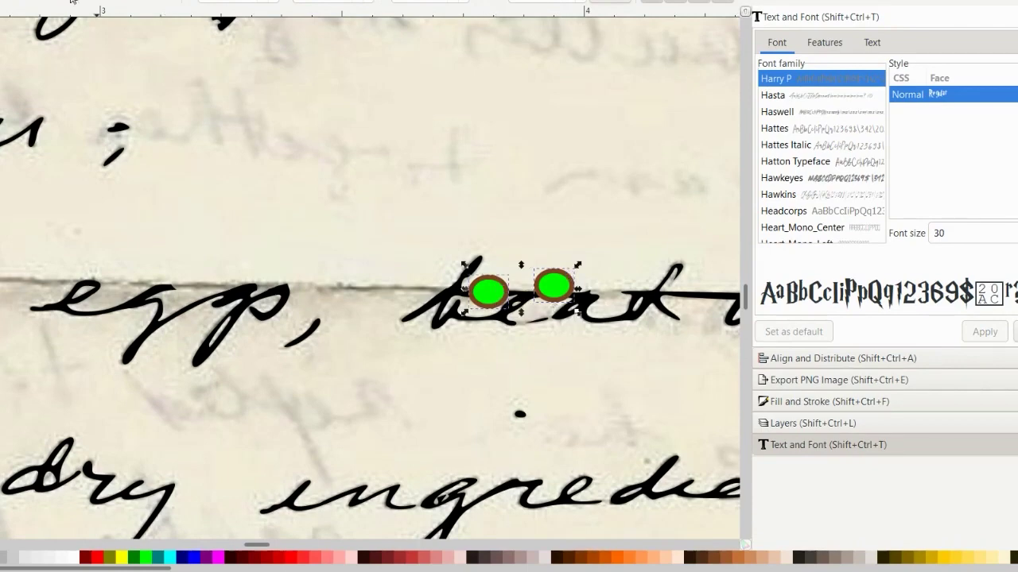
pyautogui.click(84, 2)
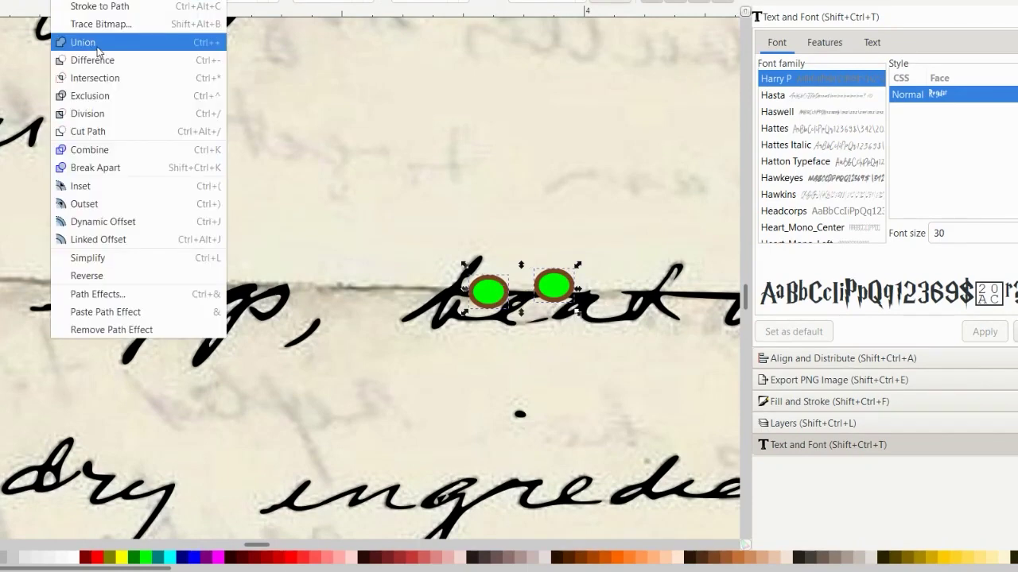
pyautogui.click(96, 43)
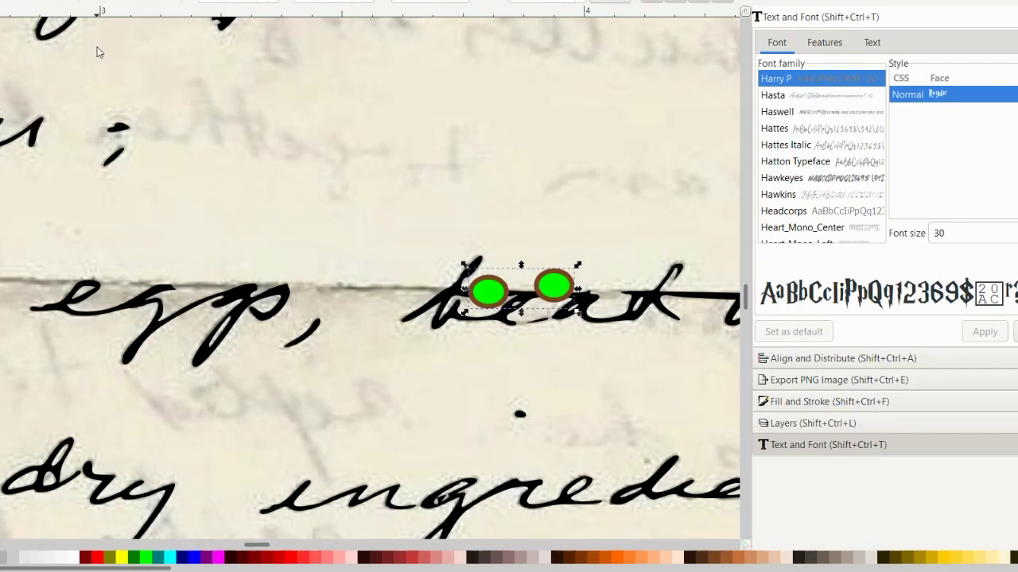
pyautogui.keyDown('shift'); pyautogui.click(424, 309); pyautogui.keyUp('shift')
pyautogui.click(64, 2)
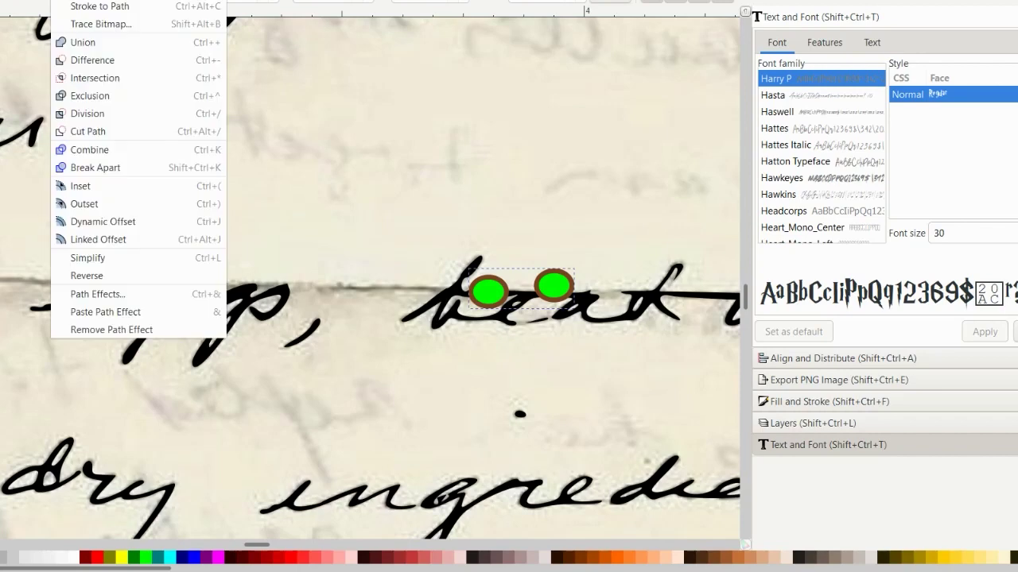
pyautogui.click(84, 60)
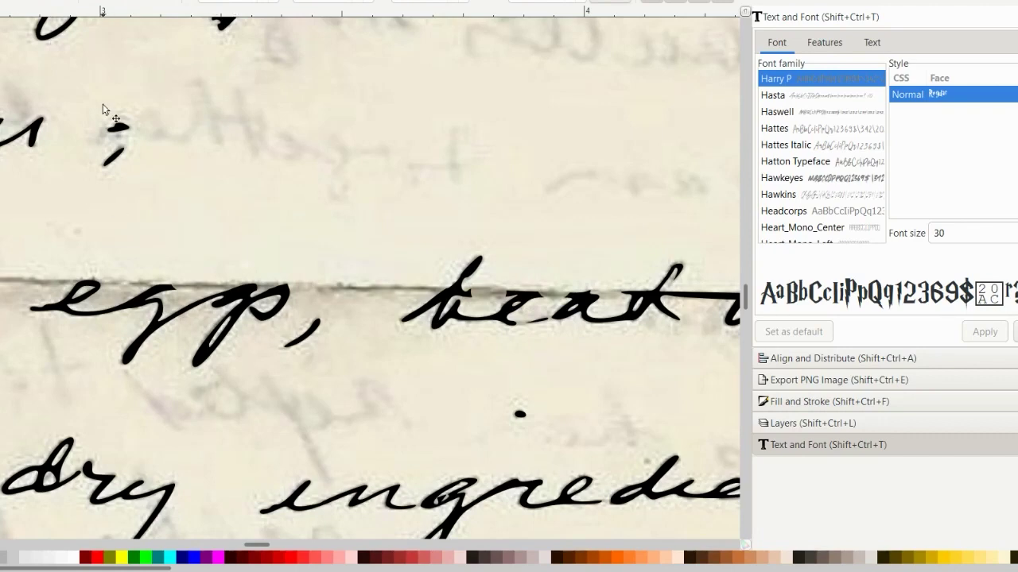
# Step: Shift the tracing below the scanned "beat" and delete the crease stub on the "b", reshaping the inner edge of its stem
pyautogui.moveTo(436, 274)
pyautogui.mouseDown()
pyautogui.moveTo(441, 331)
pyautogui.moveTo(454, 338)
pyautogui.mouseUp()
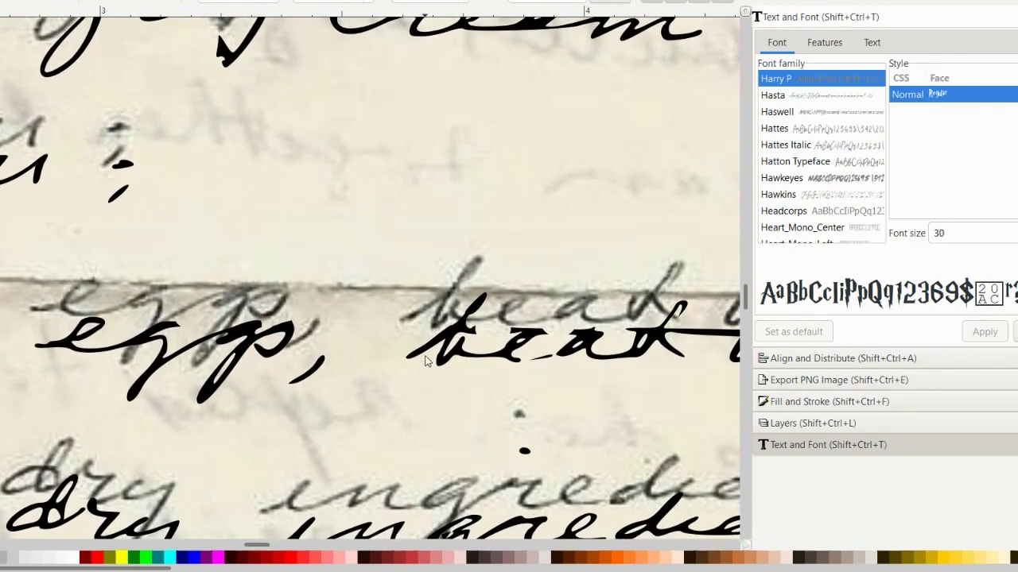
pyautogui.press('n')
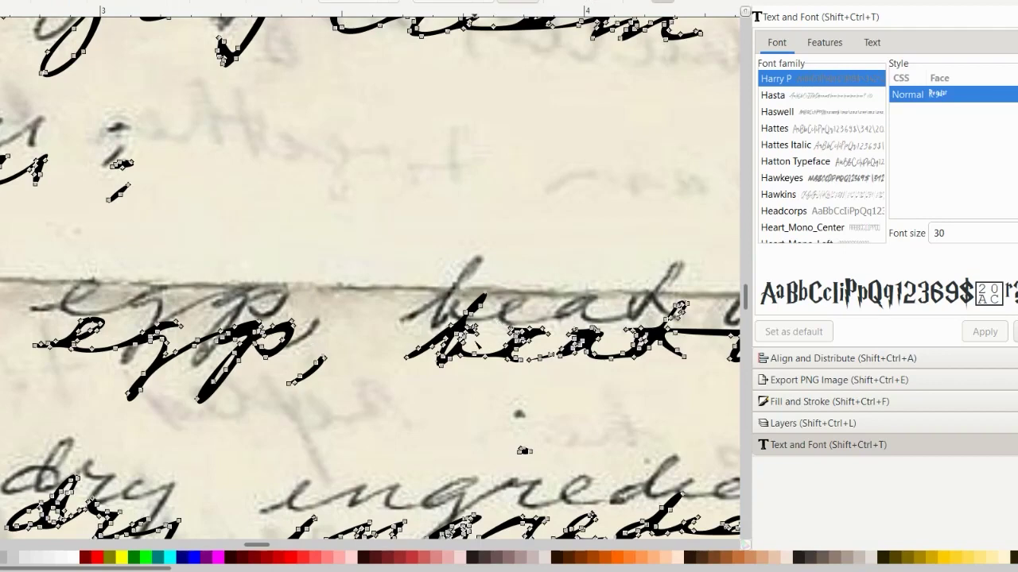
pyautogui.scroll(5, 473, 346)
pyautogui.moveTo(497, 275); pyautogui.dragTo(439, 323)
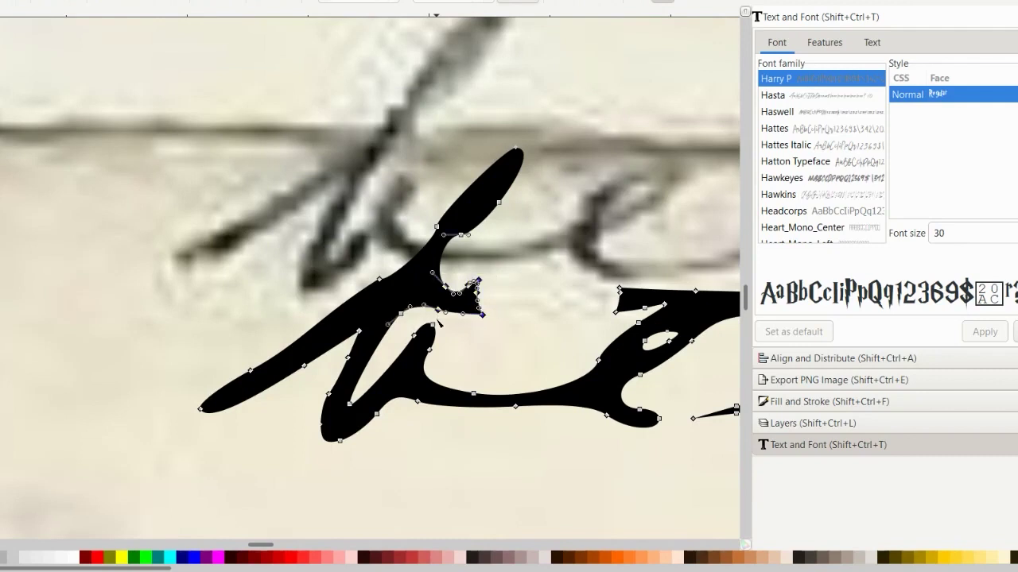
pyautogui.press('Delete')
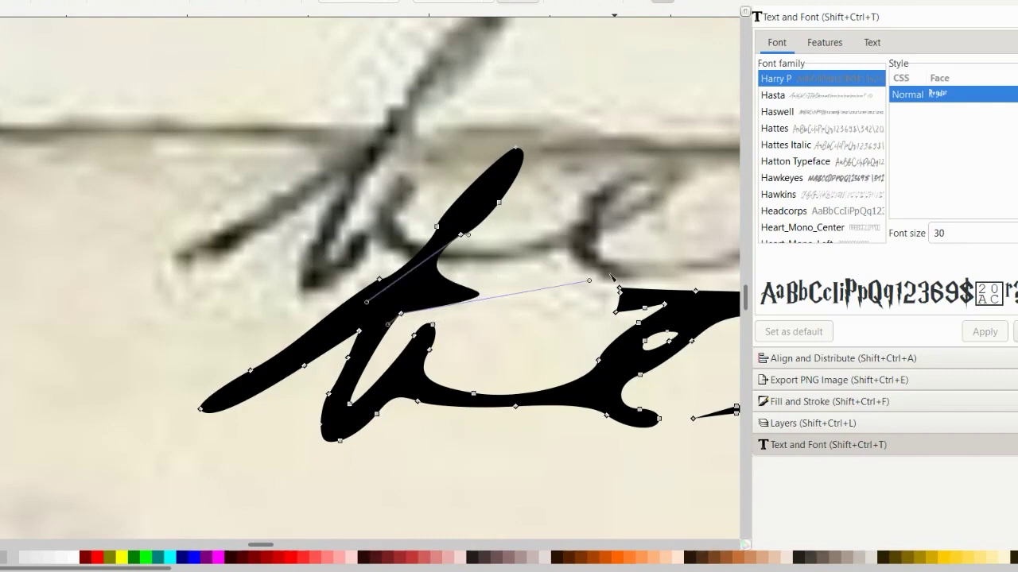
pyautogui.moveTo(589, 281)
pyautogui.mouseDown()
pyautogui.moveTo(429, 309)
pyautogui.moveTo(410, 301)
pyautogui.mouseUp()
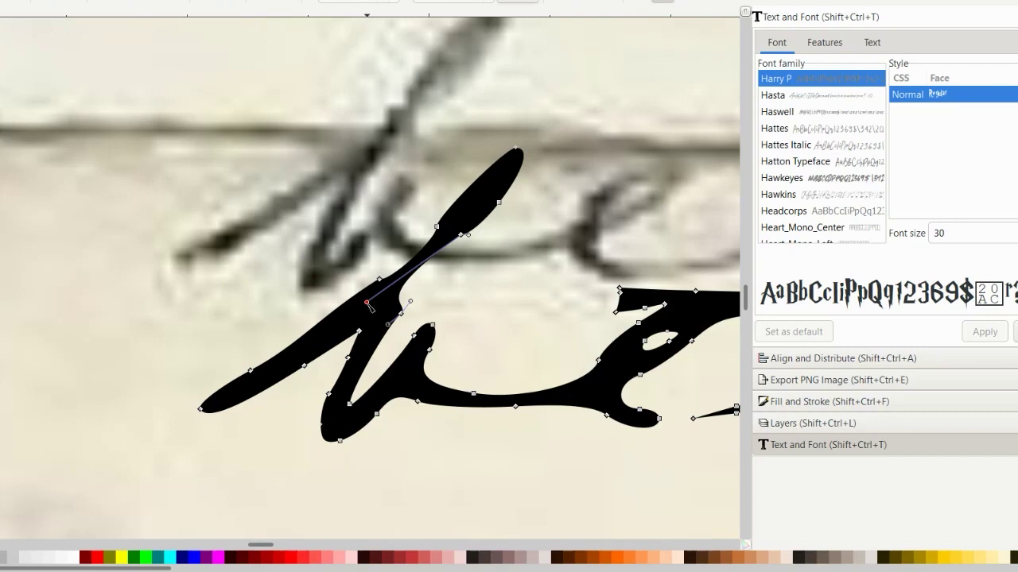
pyautogui.moveTo(368, 303)
pyautogui.mouseDown()
pyautogui.moveTo(428, 288)
pyautogui.moveTo(425, 278)
pyautogui.mouseUp()
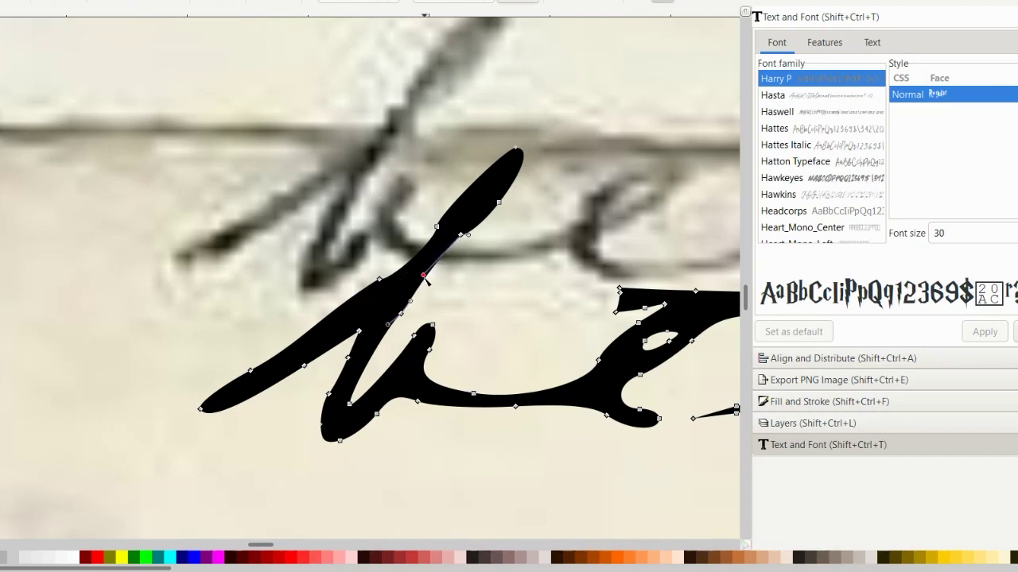
# Step: Refine the outer edge of the "b" stem in "beat" by adjusting its curve handle and lowering the node where the entry stroke joins
pyautogui.click(437, 227)
pyautogui.moveTo(436, 239); pyautogui.dragTo(428, 246)
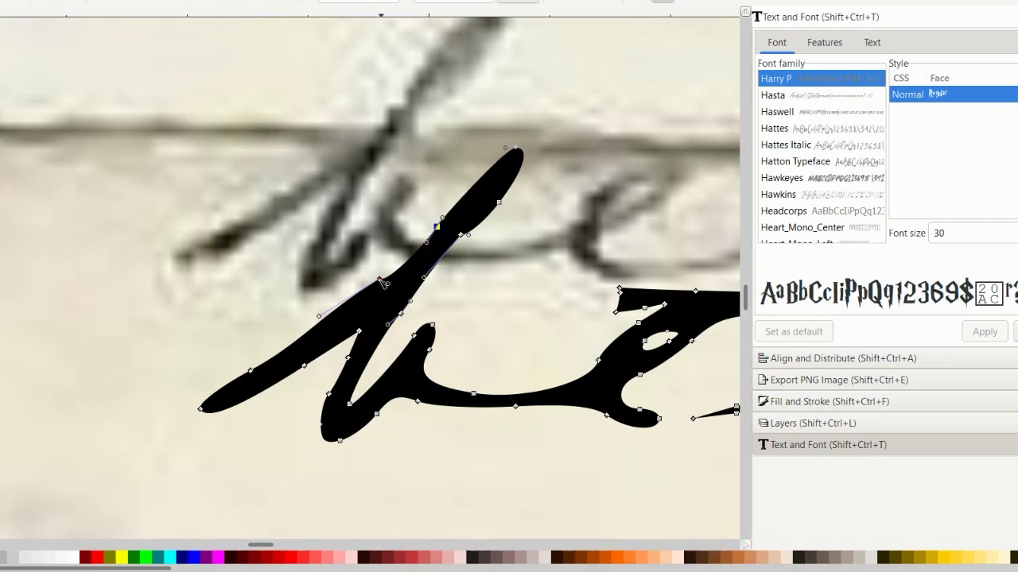
pyautogui.moveTo(382, 282); pyautogui.dragTo(384, 287)
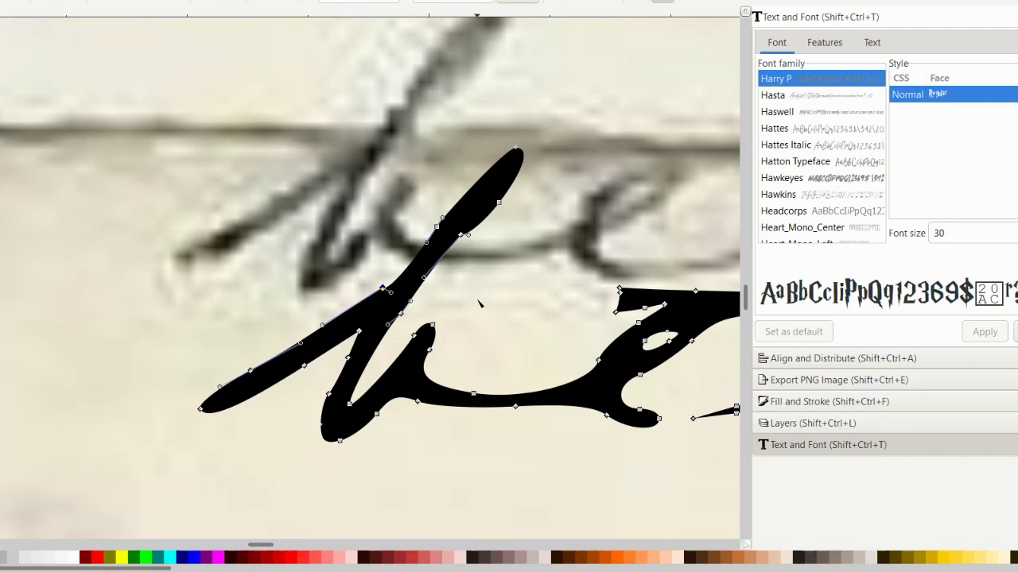
pyautogui.press('Escape')
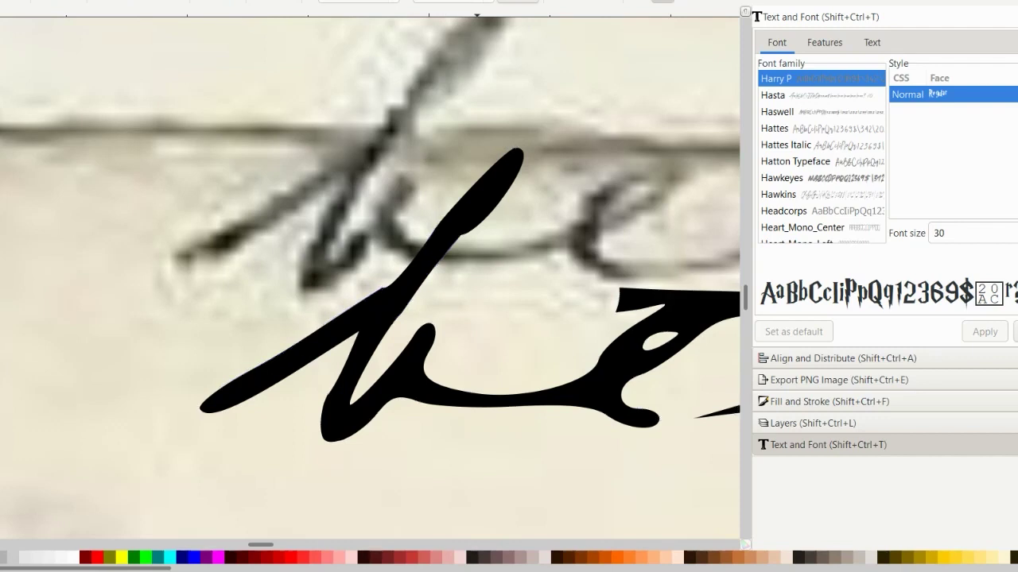
# Step: Move the tracing up closer to the scanned "beat" and touch up the joint between the entry stroke and stem of the "b"
pyautogui.press('s')
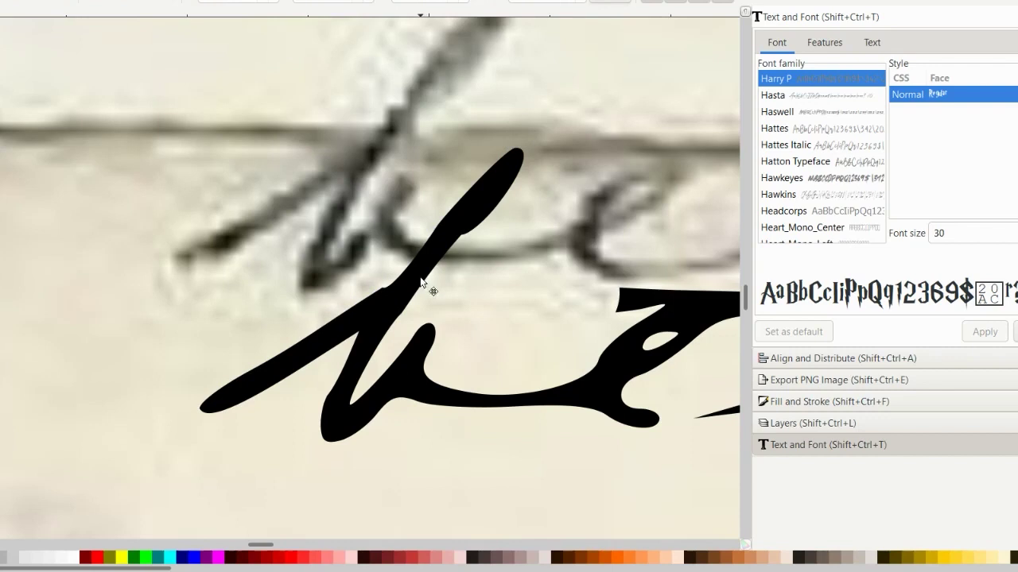
pyautogui.moveTo(423, 278)
pyautogui.mouseDown()
pyautogui.moveTo(431, 180)
pyautogui.moveTo(420, 137)
pyautogui.moveTo(397, 118)
pyautogui.moveTo(411, 166)
pyautogui.mouseUp()
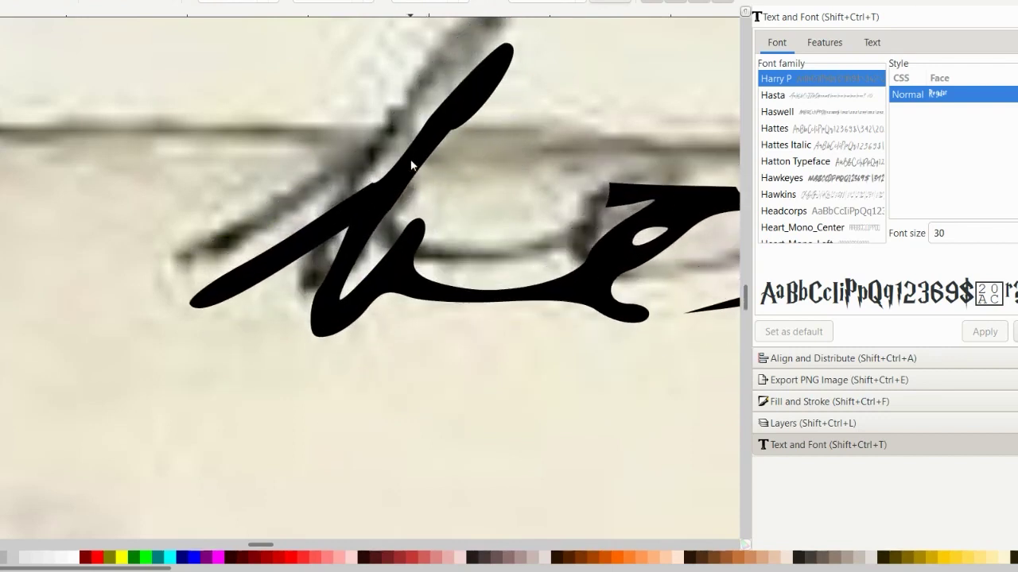
pyautogui.press('n')
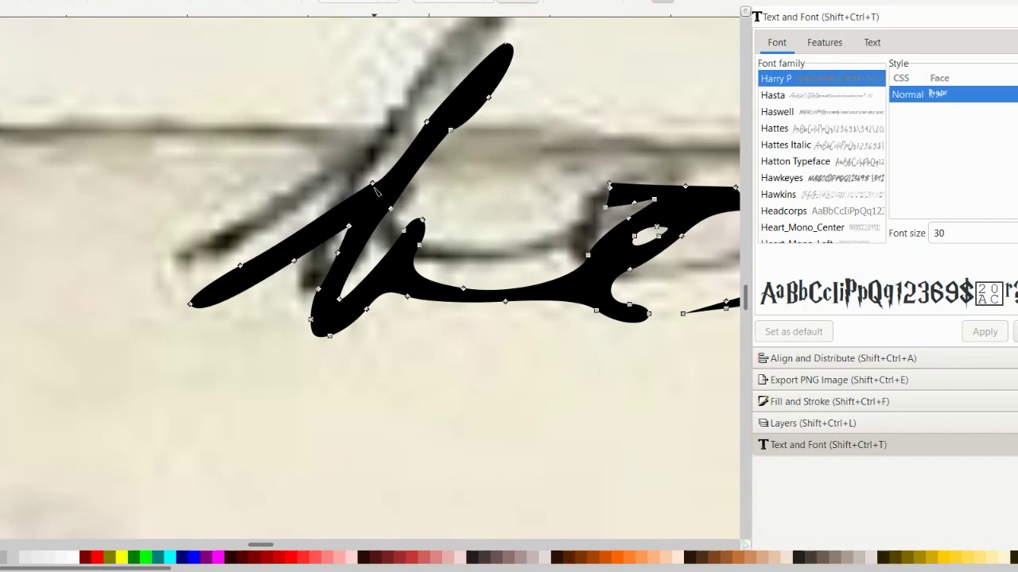
pyautogui.click(374, 185)
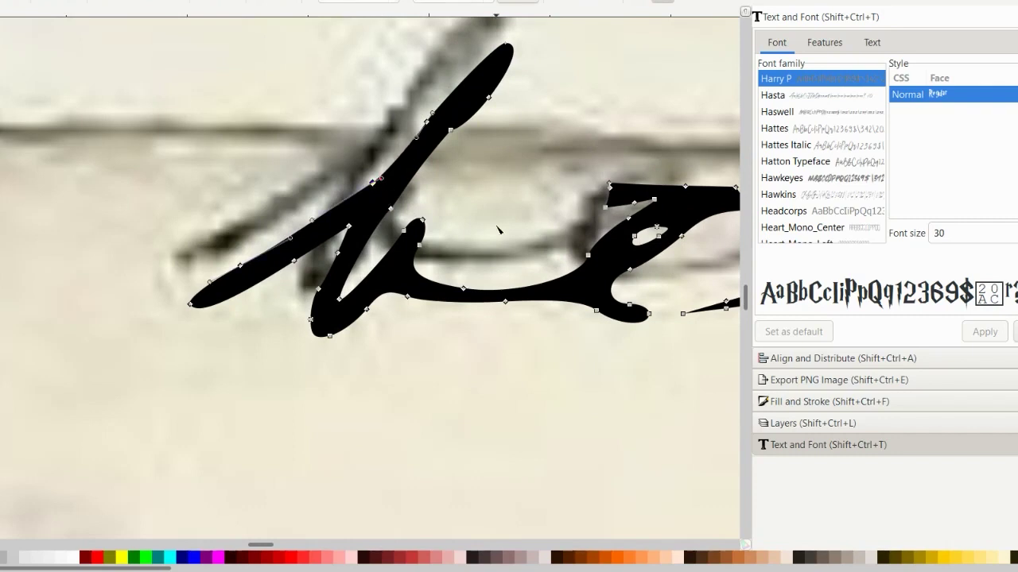
pyautogui.click(485, 305)
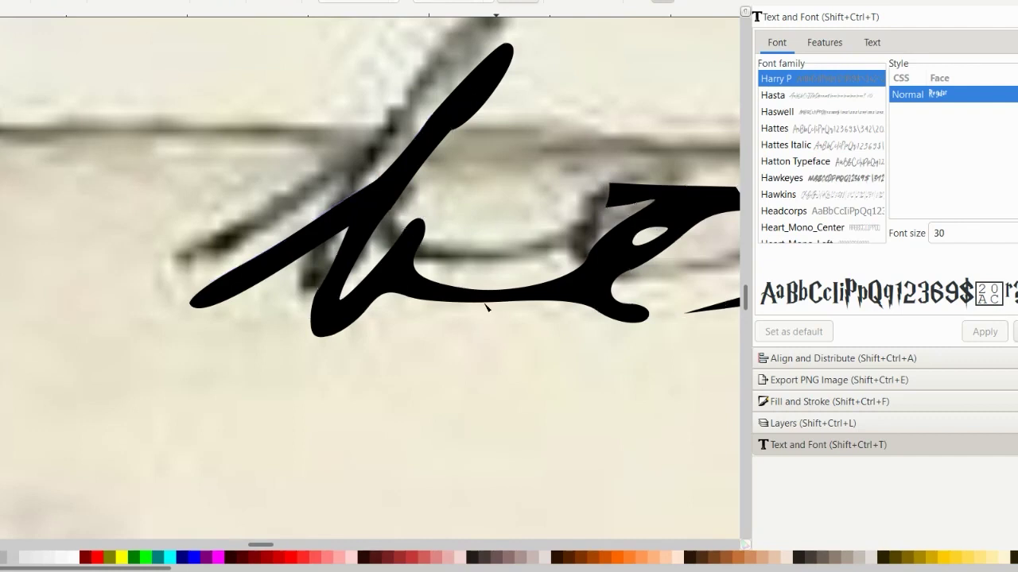
# Step: Delete the crease stub nodes at the start of the upper loop of the "e" in "beat" and pull in the handles to round its curve
pyautogui.hscroll(5, 507, 375)
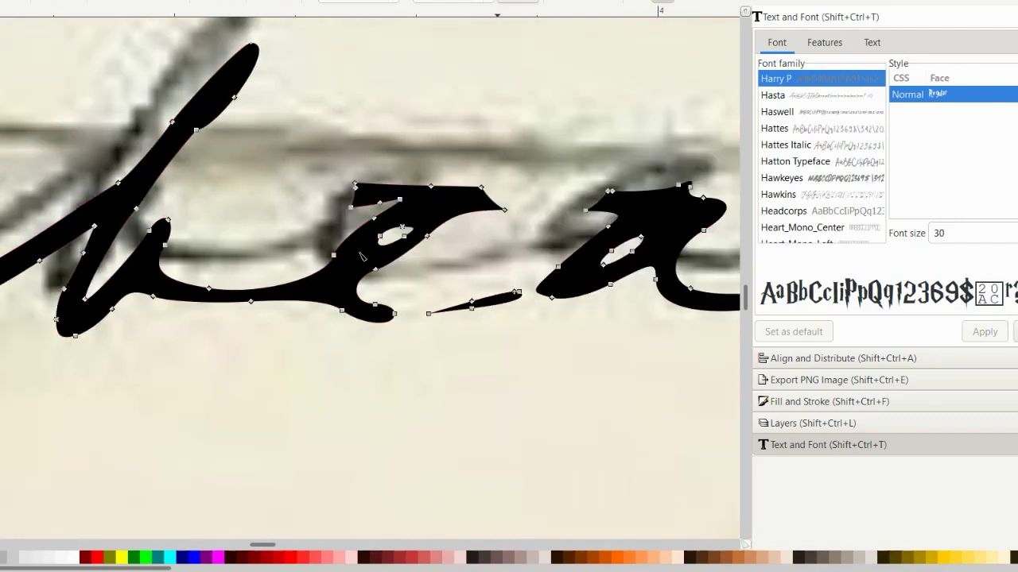
pyautogui.moveTo(329, 165); pyautogui.dragTo(391, 211)
pyautogui.press('Delete')
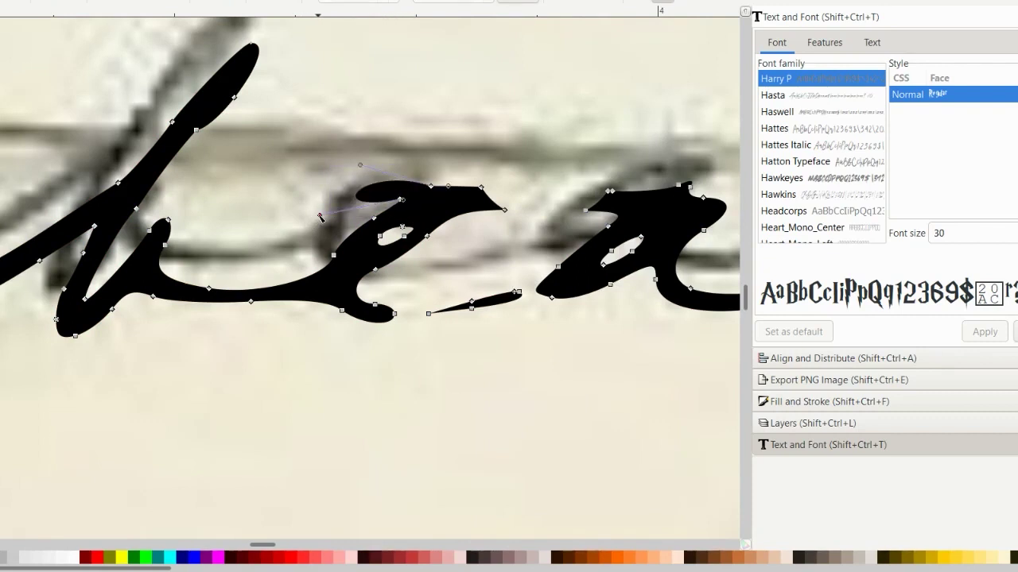
pyautogui.moveTo(333, 208); pyautogui.dragTo(412, 198)
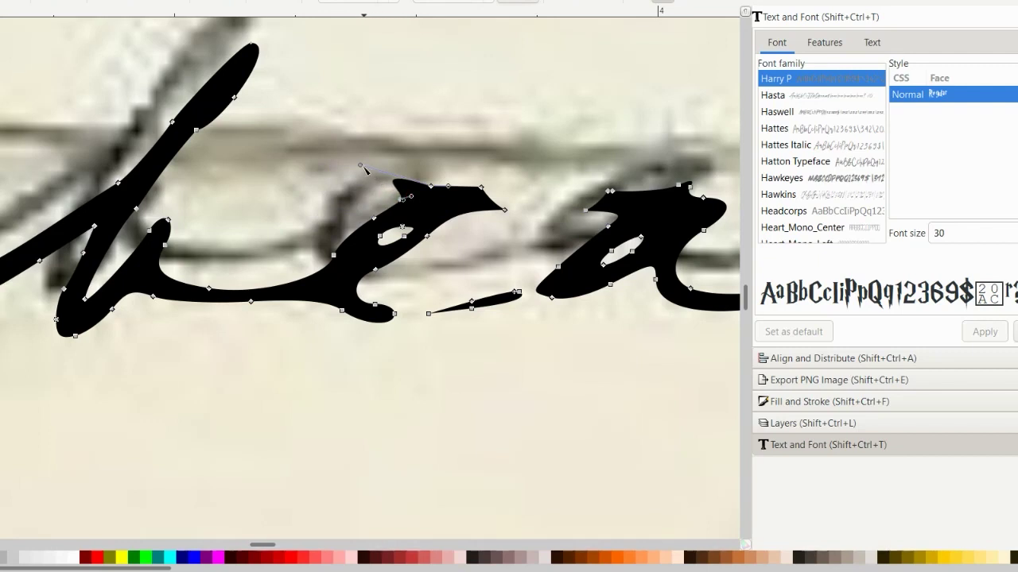
pyautogui.moveTo(360, 167); pyautogui.dragTo(415, 191)
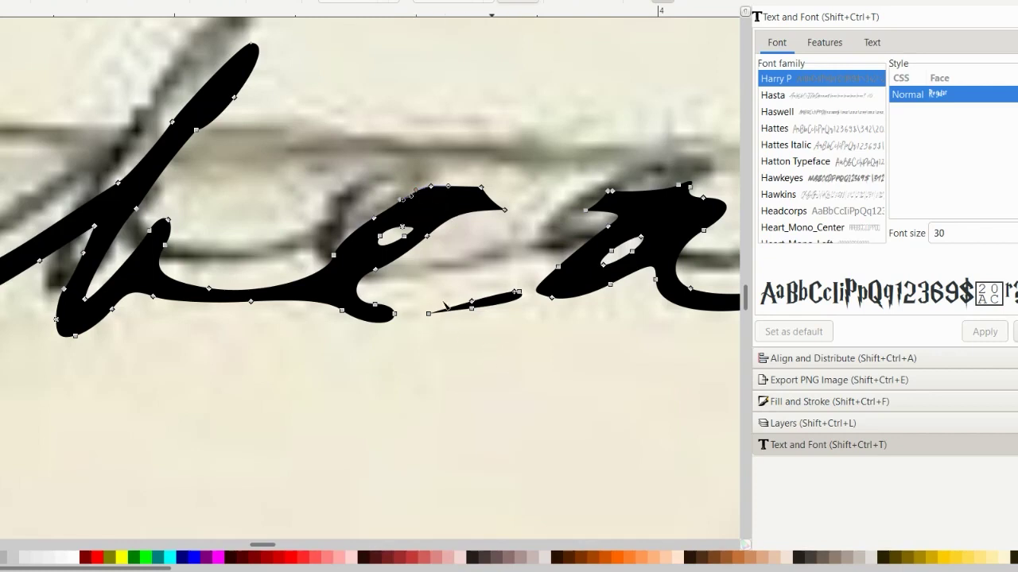
# Step: Delete the loose connecting stroke between the "e" and the "a" in "beat" by removing all its nodes
pyautogui.moveTo(424, 329)
pyautogui.mouseDown()
pyautogui.moveTo(454, 297)
pyautogui.moveTo(524, 286)
pyautogui.mouseUp()
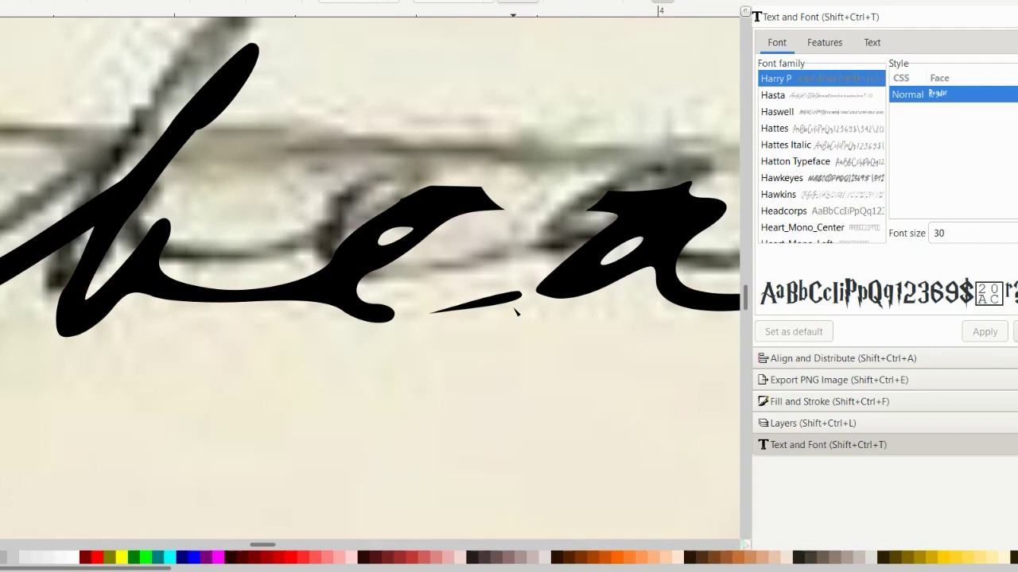
pyautogui.click(466, 310)
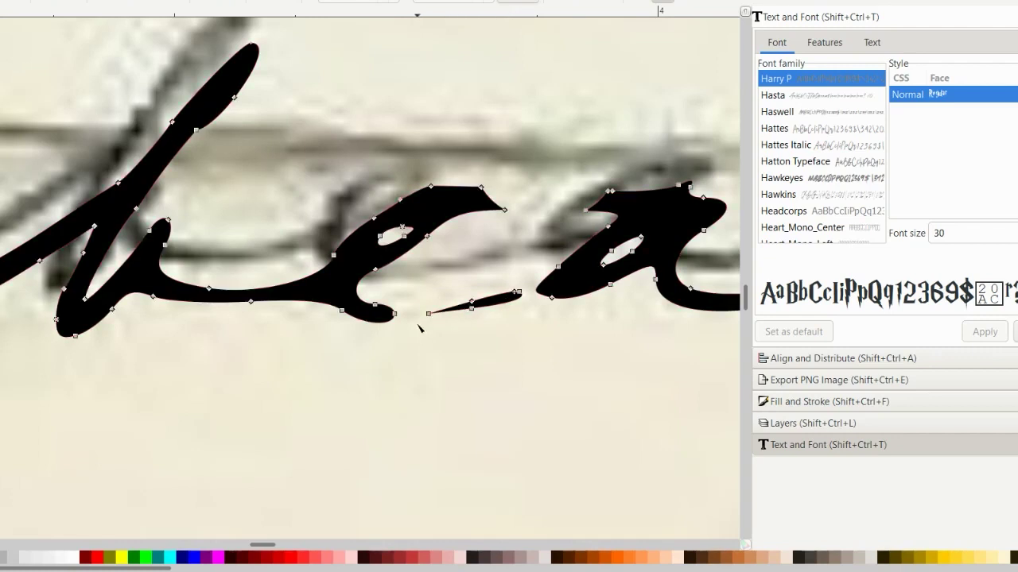
pyautogui.moveTo(419, 327); pyautogui.dragTo(525, 287)
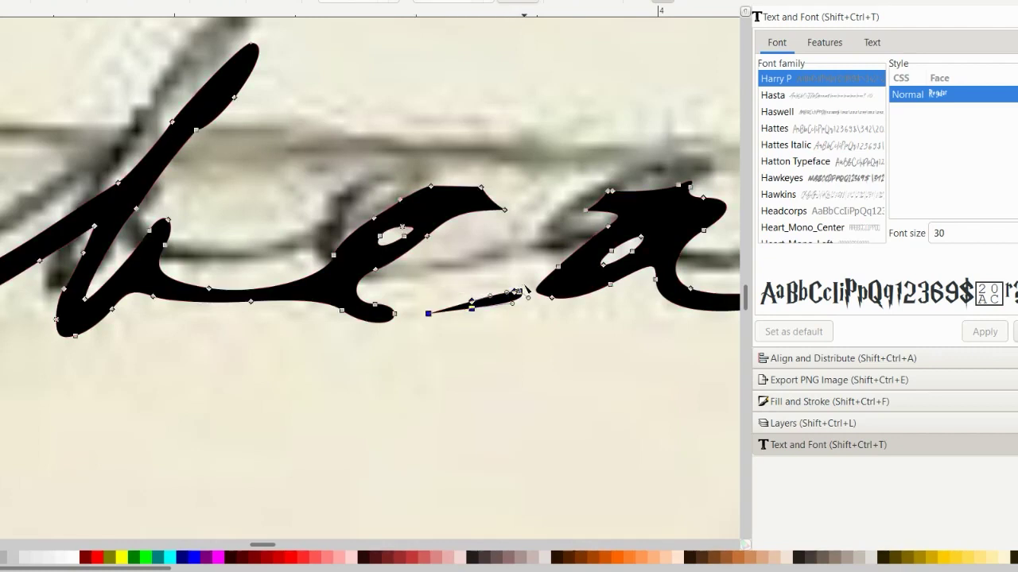
pyautogui.press('Delete')
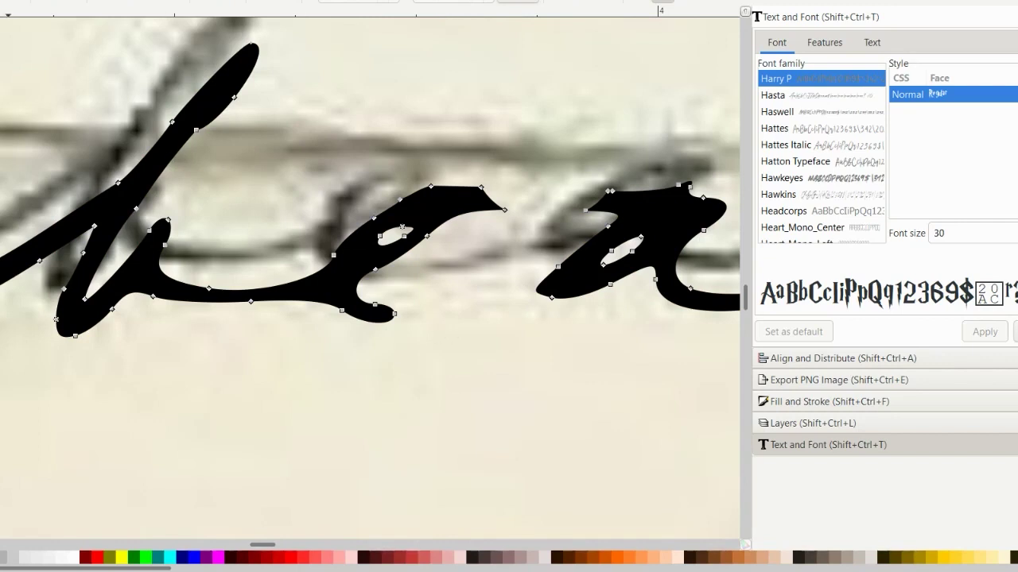
# Step: Shift the tracing below the scanned "beat" to compare the letters, then realign it directly over the scan and reopen its nodes for editing
pyautogui.press('s')
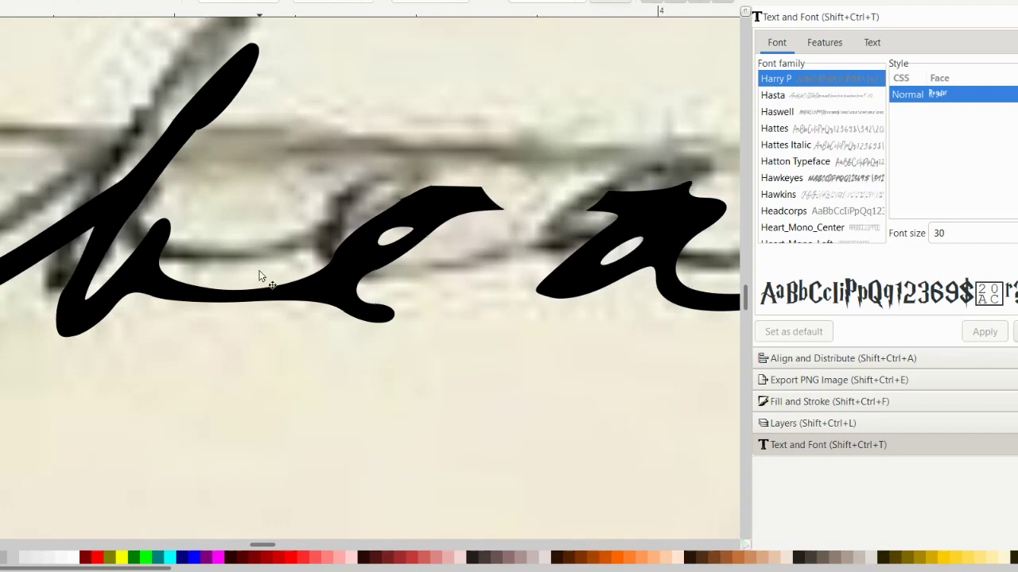
pyautogui.moveTo(347, 316); pyautogui.dragTo(387, 408)
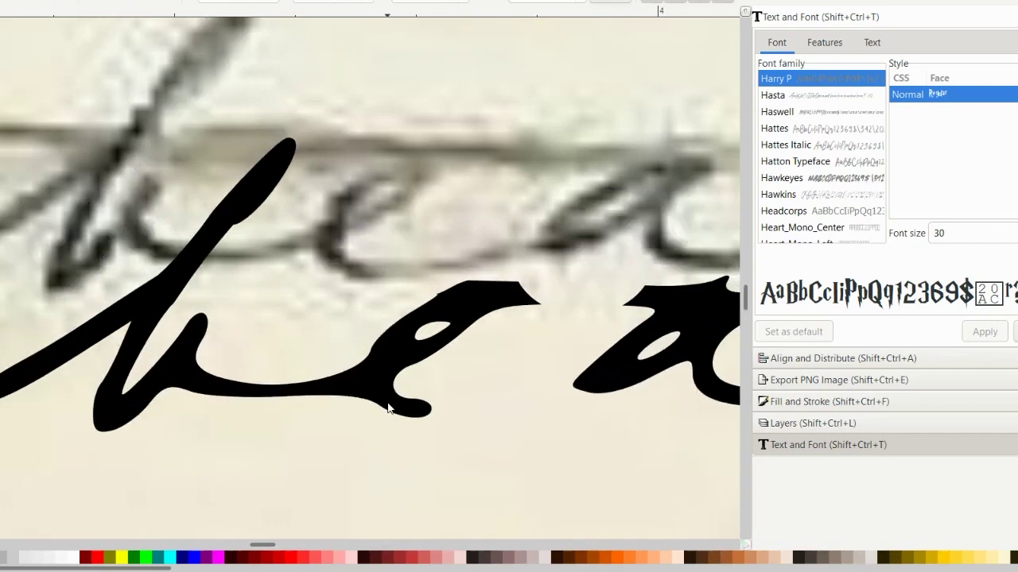
pyautogui.scroll(-2, 387, 408)
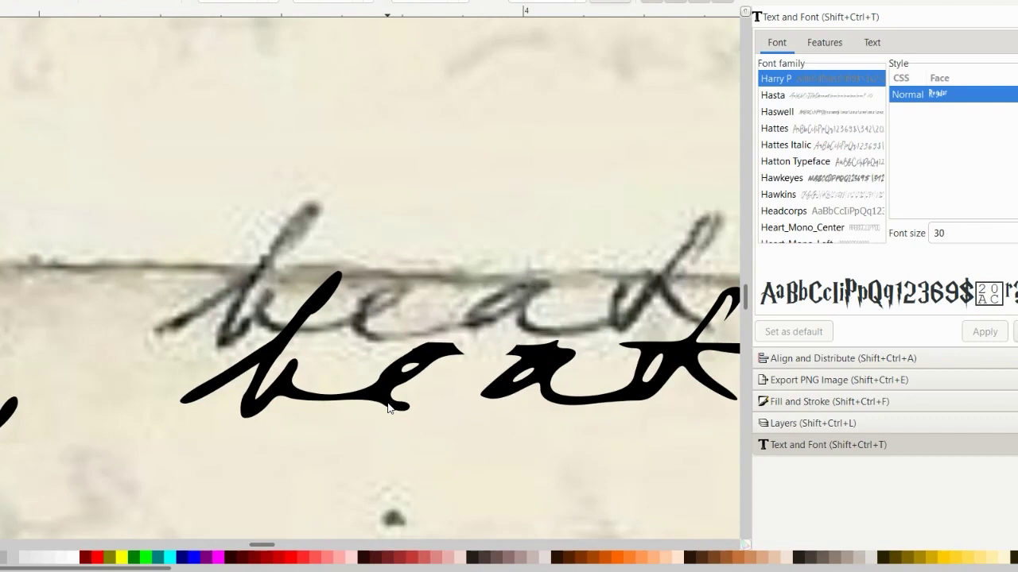
pyautogui.hscroll(3, 387, 408)
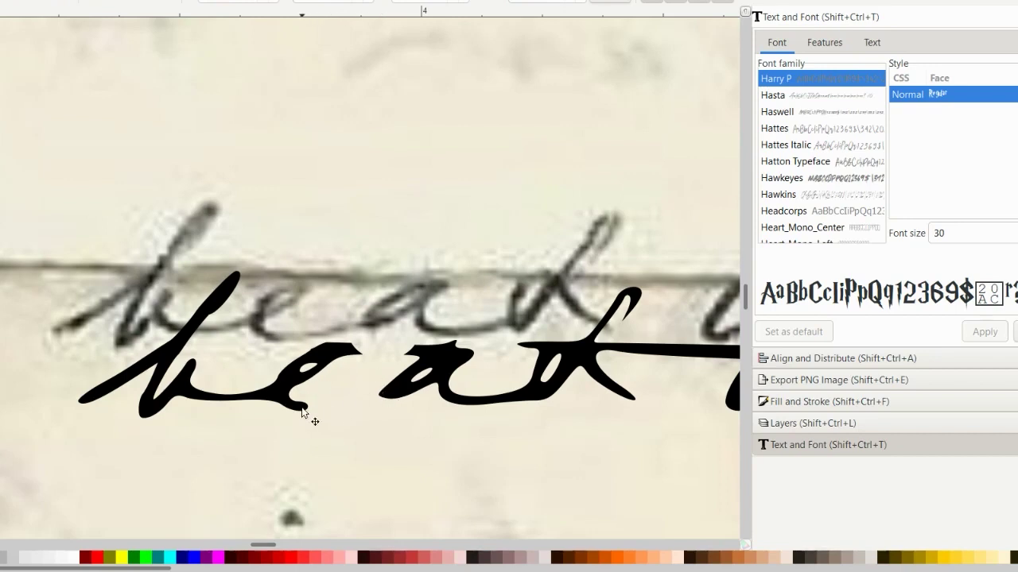
pyautogui.moveTo(302, 411); pyautogui.dragTo(292, 384)
pyautogui.moveTo(275, 335); pyautogui.dragTo(265, 302)
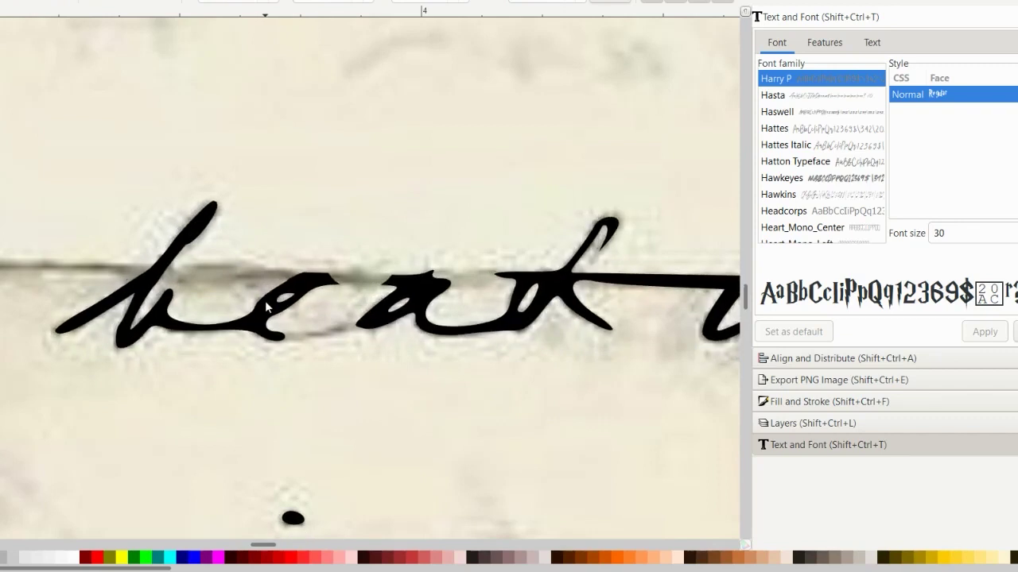
pyautogui.doubleClick(280, 336)
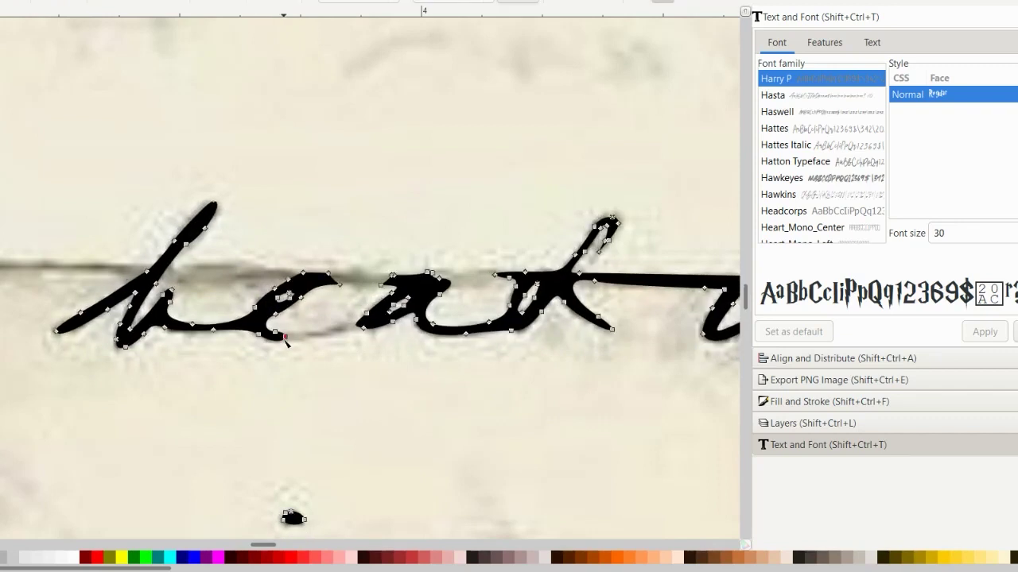
# Step: Stretch the tail of the letter e to join the following a, adding a node midway and reshaping the connecting stroke
pyautogui.moveTo(284, 337); pyautogui.dragTo(362, 329)
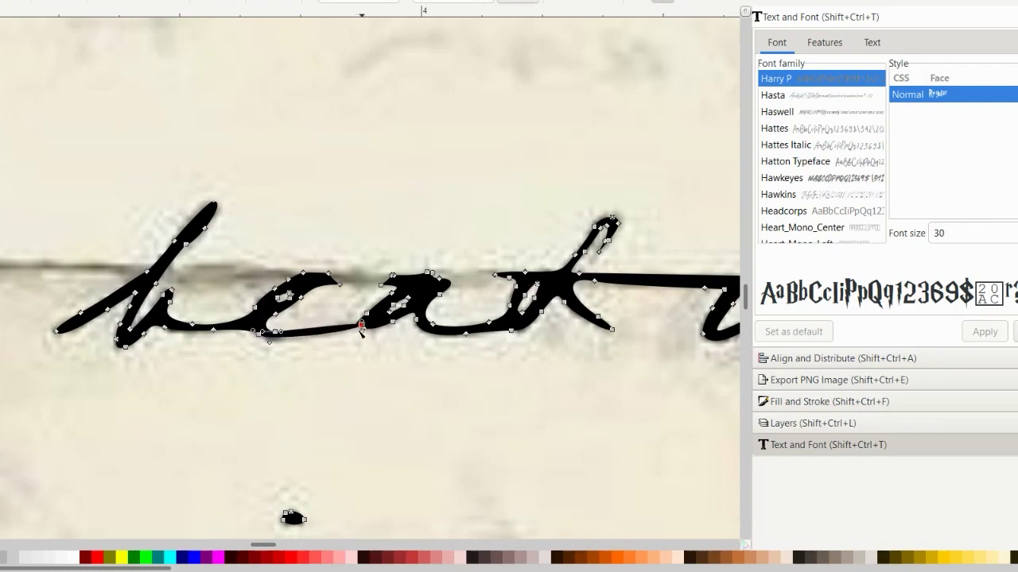
pyautogui.click(334, 333)
pyautogui.moveTo(342, 343); pyautogui.dragTo(345, 350)
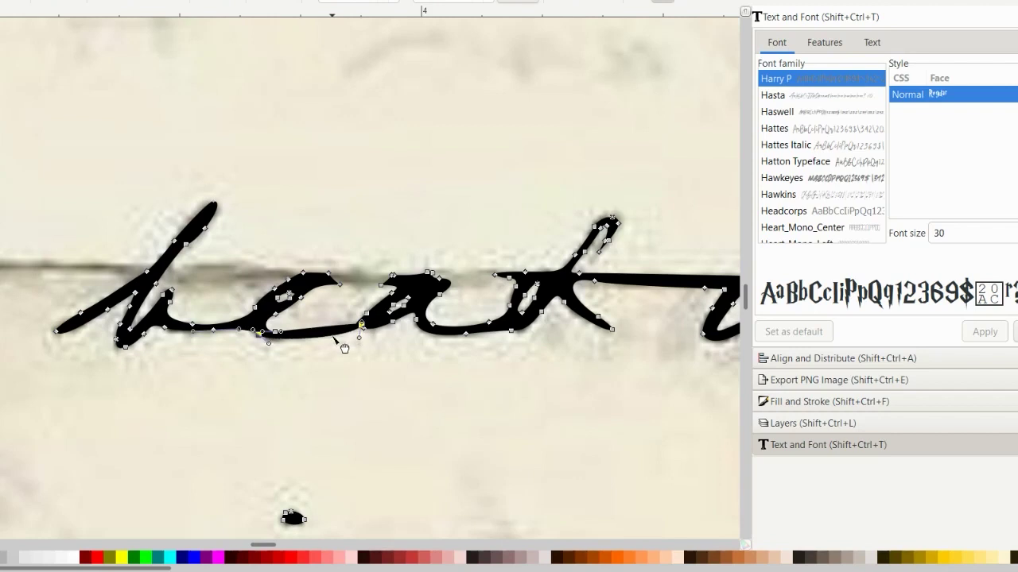
pyautogui.doubleClick(330, 327)
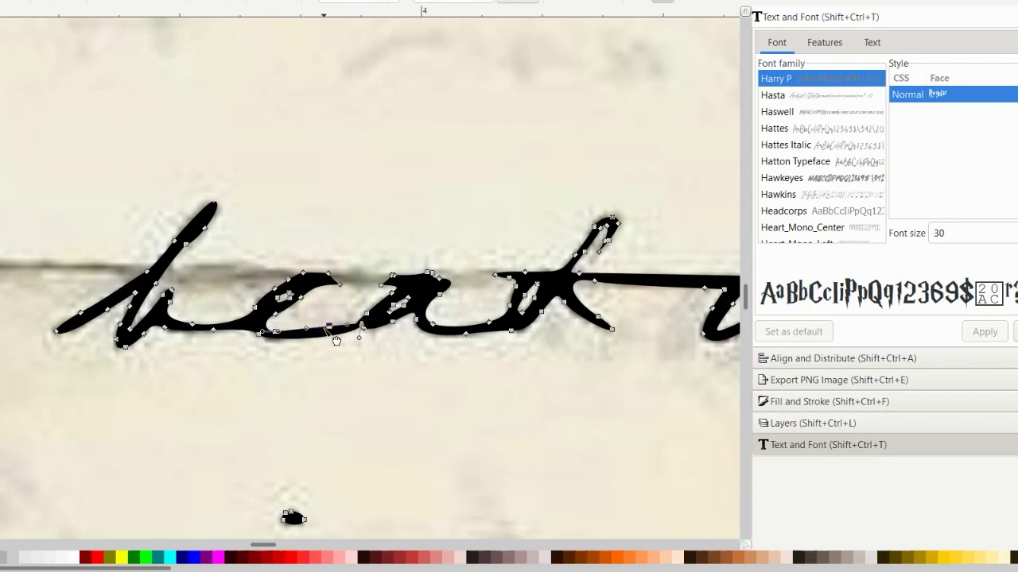
pyautogui.moveTo(328, 326); pyautogui.dragTo(326, 331)
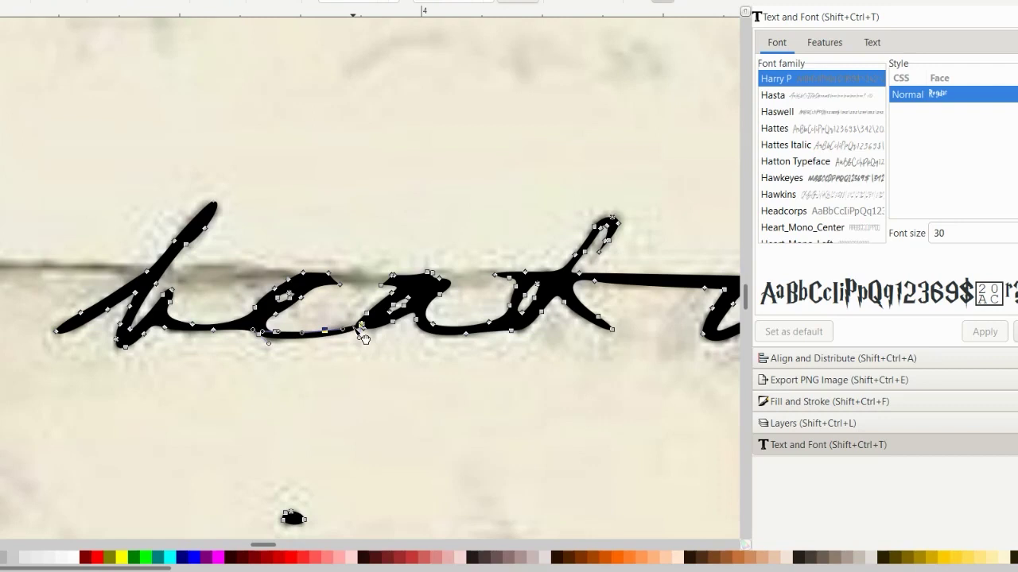
pyautogui.moveTo(355, 324); pyautogui.dragTo(360, 321)
pyautogui.click(357, 358)
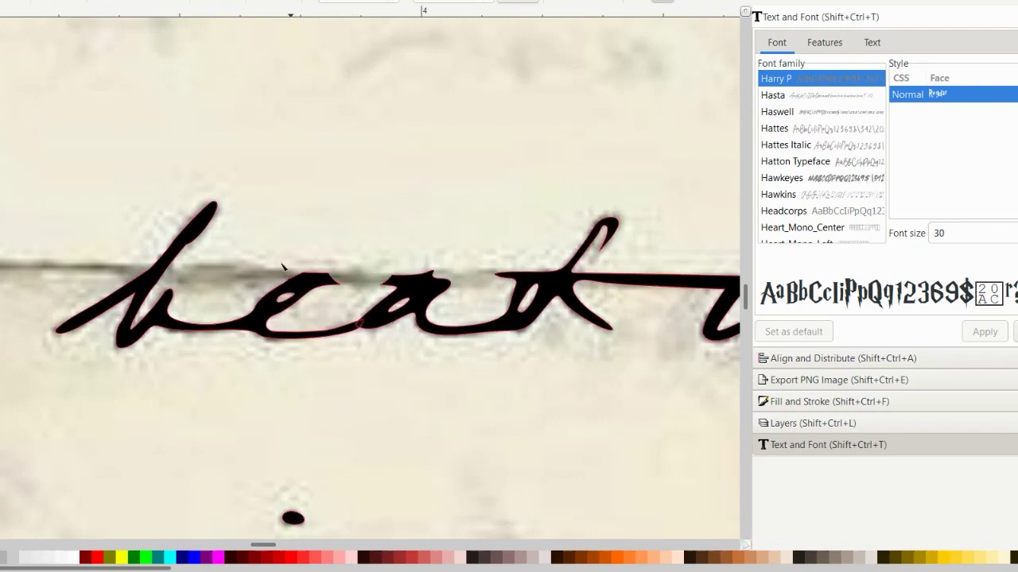
# Step: Remove the spur nodes from the top of the letter e, tighten its upper curve, and nudge the lettering slightly up
pyautogui.click(319, 280)
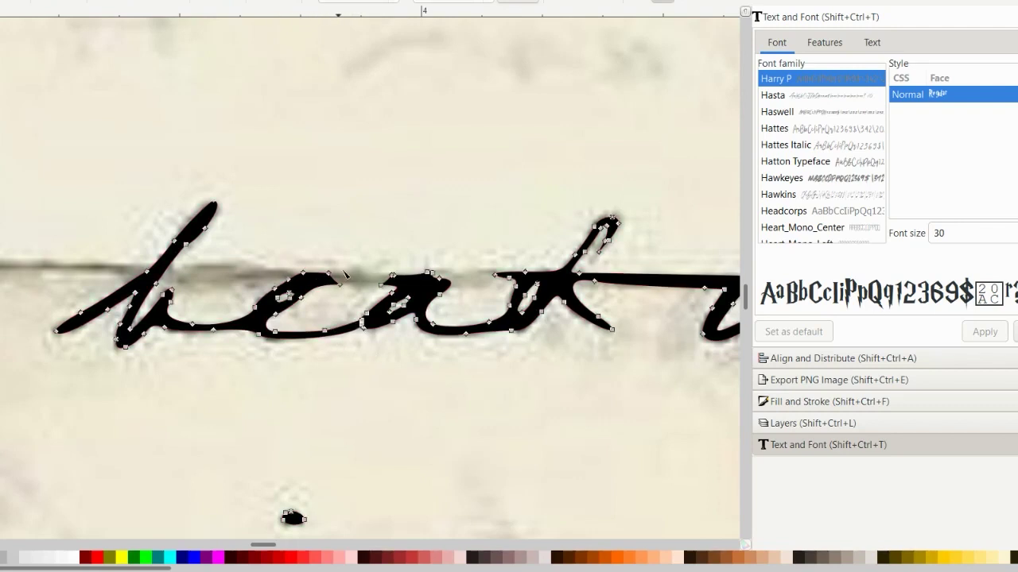
pyautogui.moveTo(350, 272); pyautogui.dragTo(323, 294)
pyautogui.press('Delete')
pyautogui.moveTo(323, 276)
pyautogui.mouseDown()
pyautogui.moveTo(315, 274)
pyautogui.moveTo(322, 289)
pyautogui.moveTo(309, 282)
pyautogui.moveTo(315, 275)
pyautogui.mouseUp()
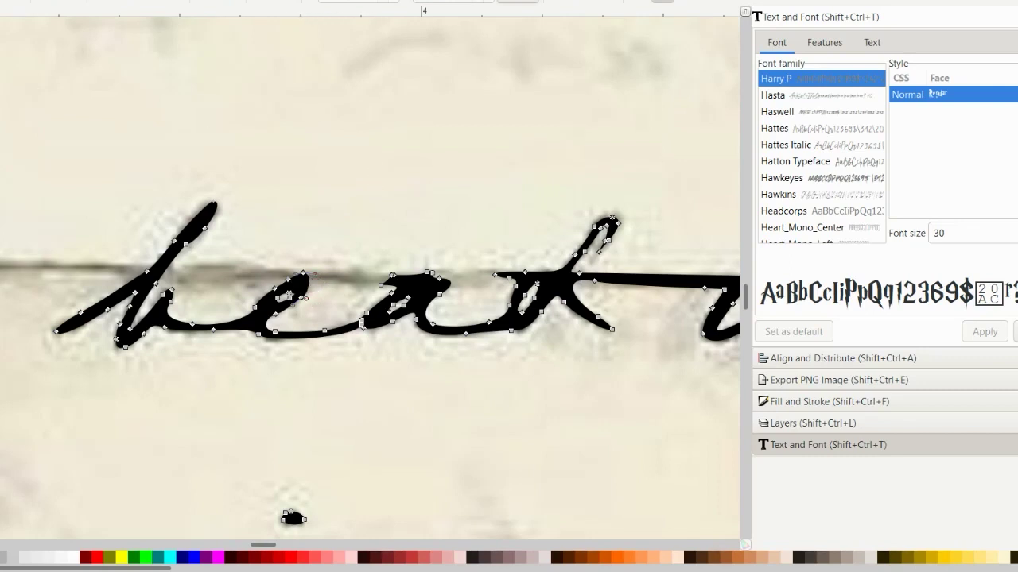
pyautogui.press('s')
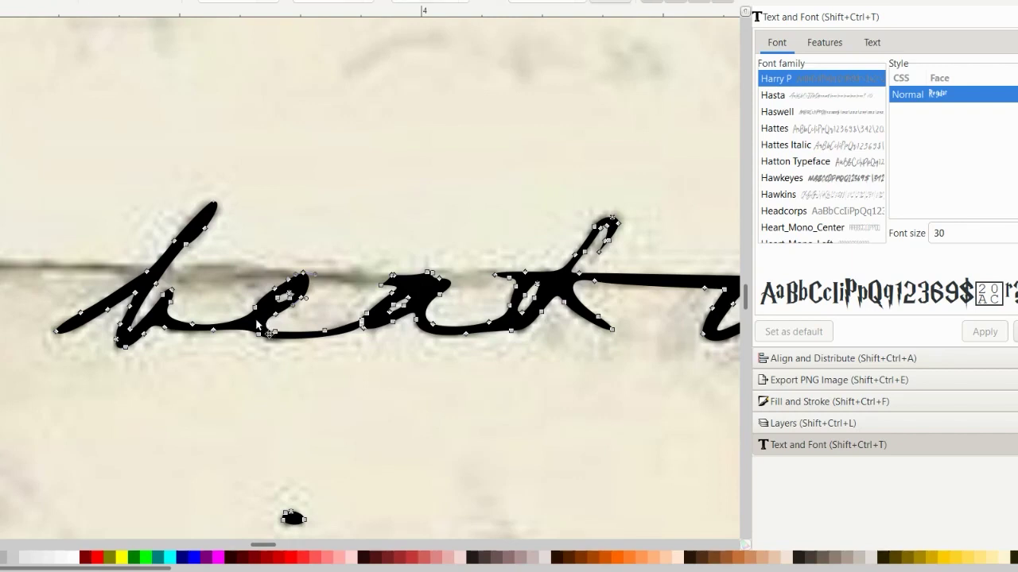
pyautogui.moveTo(255, 318)
pyautogui.mouseDown()
pyautogui.moveTo(261, 367)
pyautogui.moveTo(259, 318)
pyautogui.mouseUp()
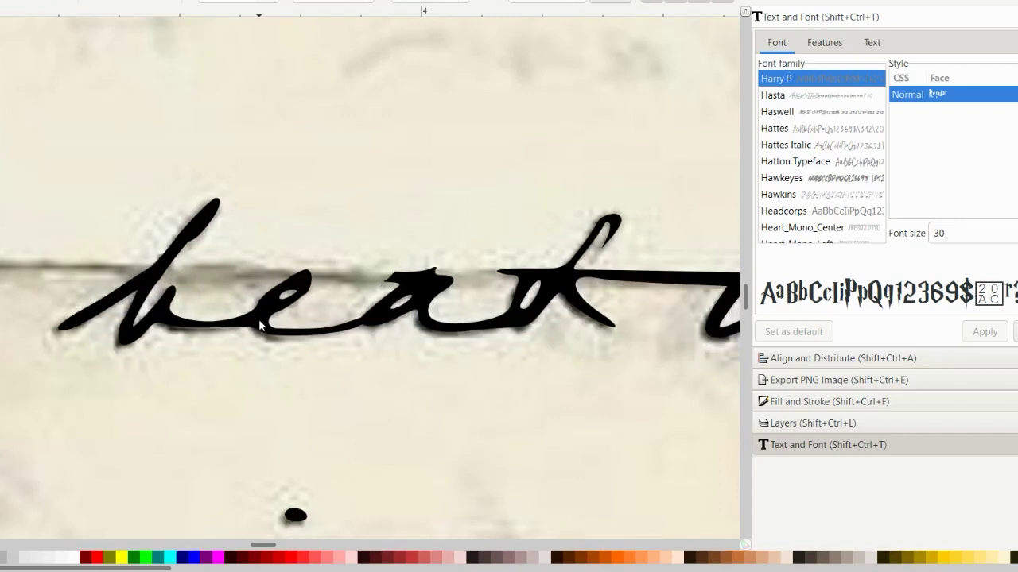
# Step: Refine the letter e by lowering its top node, elongating its inner loop toward the lower left, and adjusting its left edge
pyautogui.press('n')
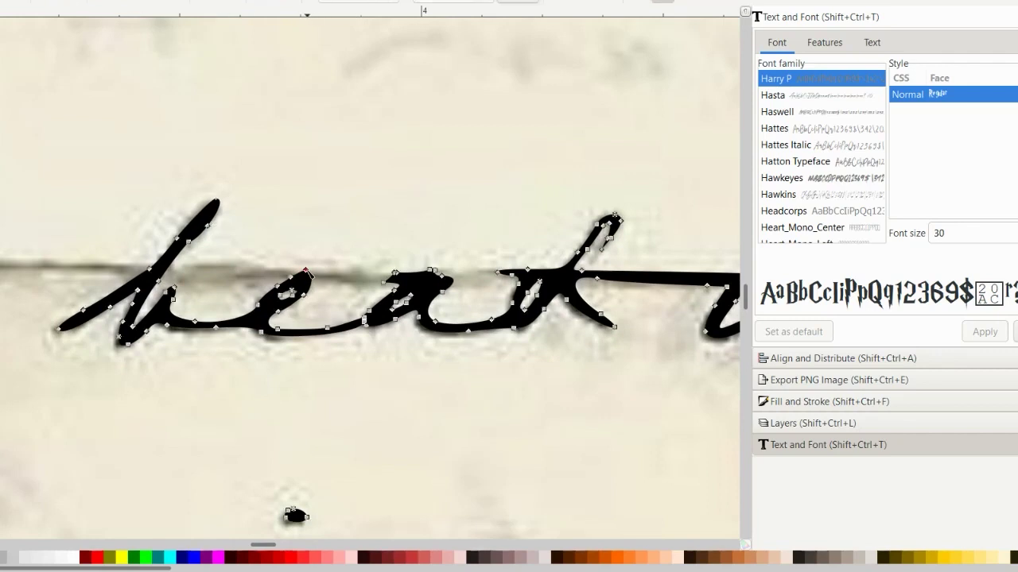
pyautogui.moveTo(306, 273); pyautogui.dragTo(303, 278)
pyautogui.scroll(3, 301, 264)
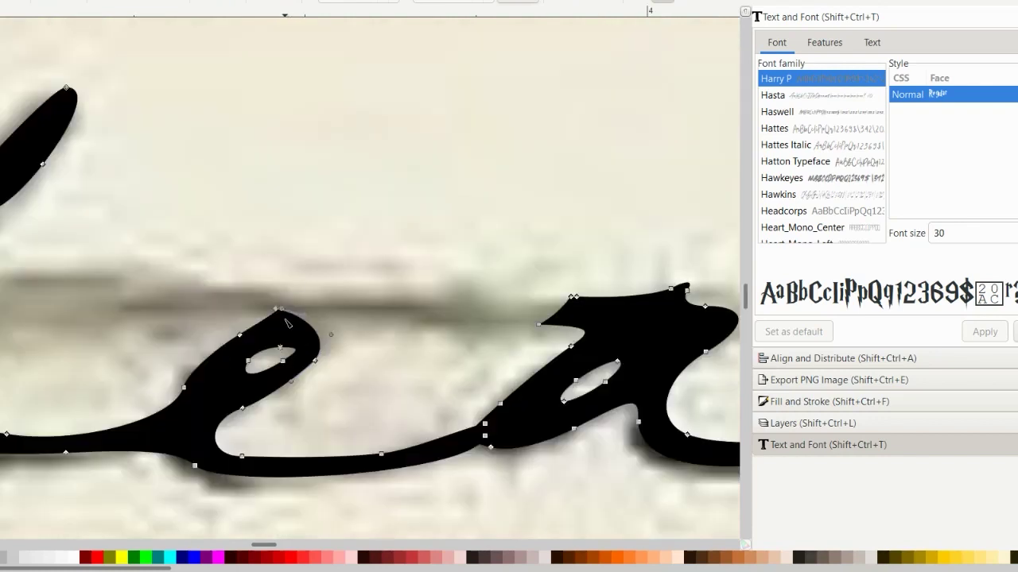
pyautogui.moveTo(277, 311); pyautogui.dragTo(274, 324)
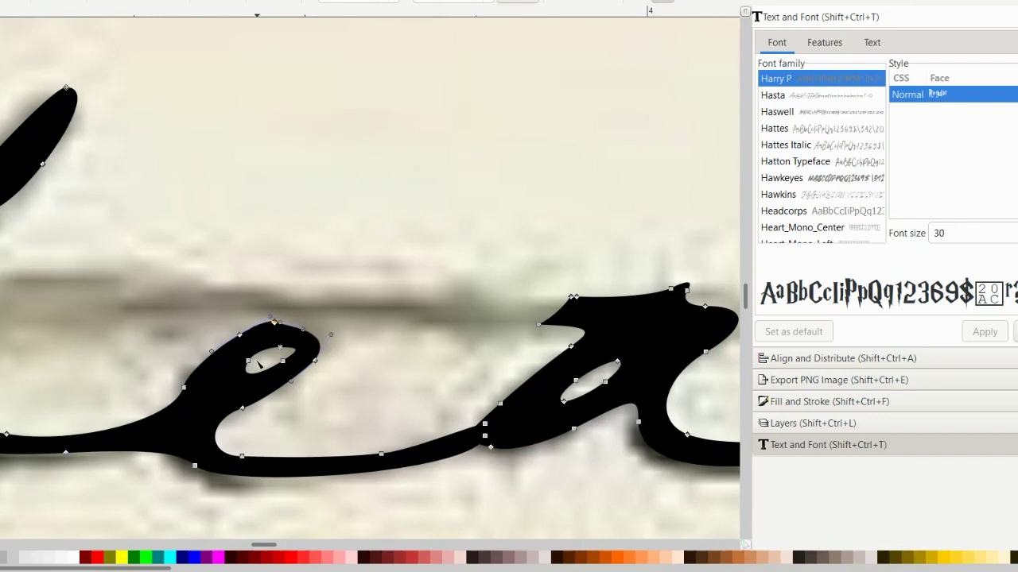
pyautogui.moveTo(248, 362); pyautogui.dragTo(233, 380)
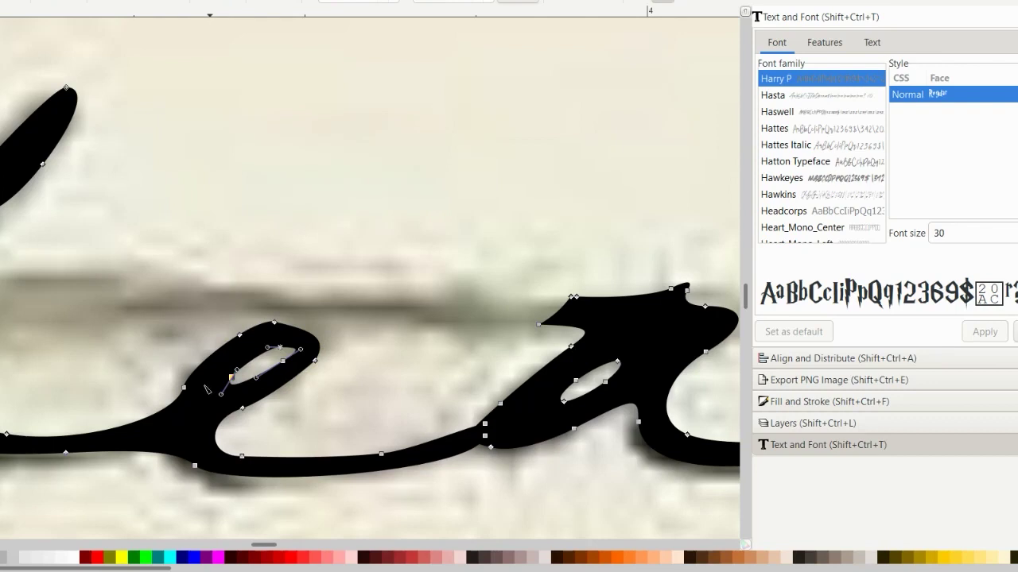
pyautogui.click(183, 388)
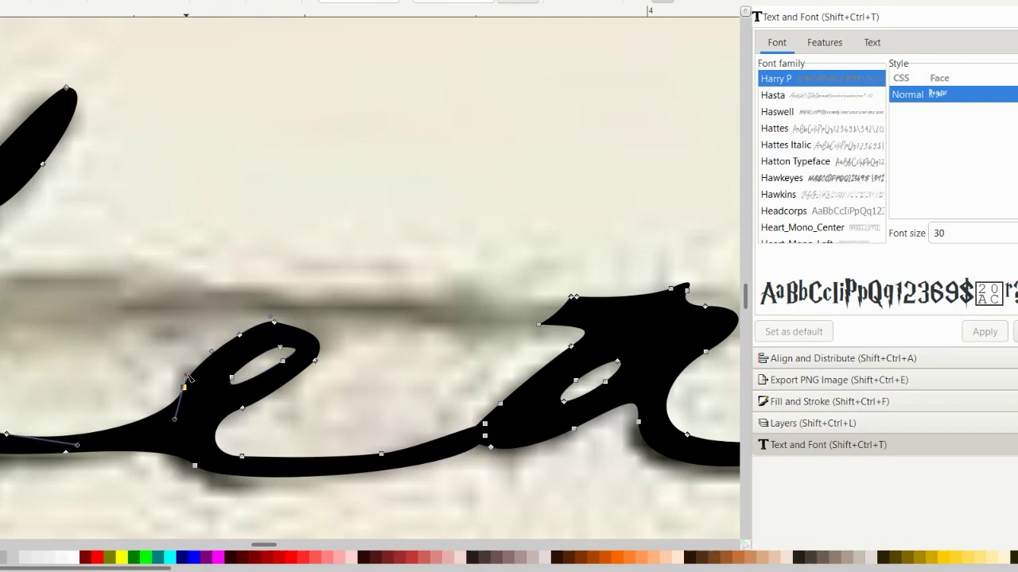
pyautogui.moveTo(187, 376); pyautogui.dragTo(188, 372)
# Step: Shift the traced lettering slightly down to line it up with the scanned handwriting
pyautogui.press('s')
pyautogui.scroll(-2, 196, 188)
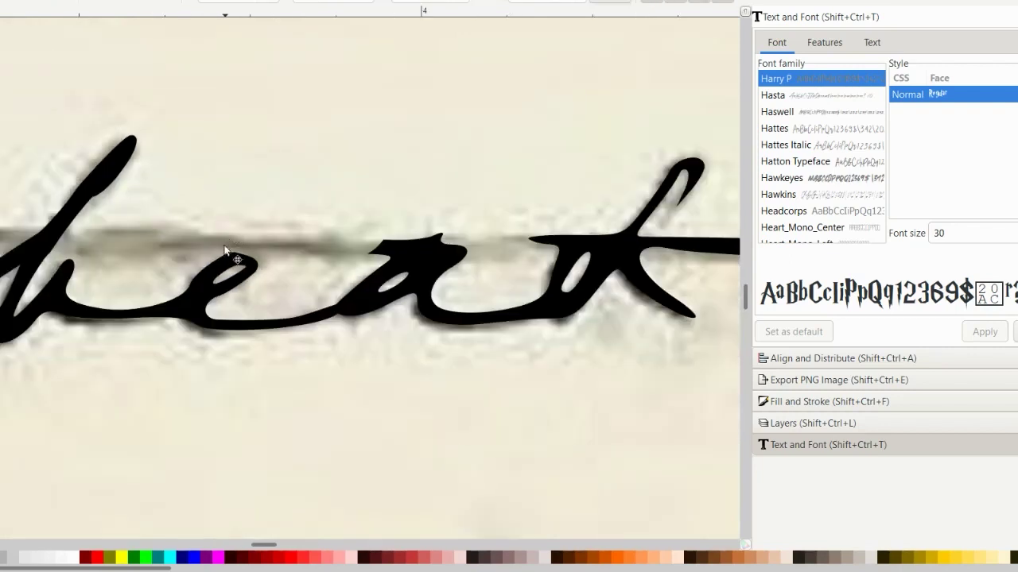
pyautogui.moveTo(223, 263)
pyautogui.mouseDown()
pyautogui.moveTo(218, 382)
pyautogui.moveTo(221, 268)
pyautogui.mouseUp()
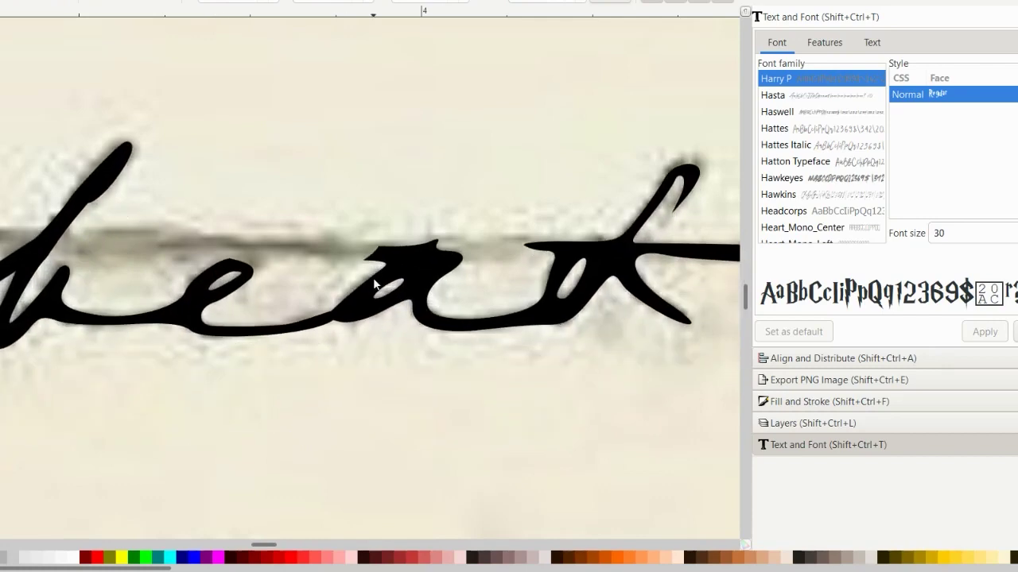
# Step: Delete the stray nodes on top of the letter a, reshape its upper curve smoothly, and nudge the lettering slightly up
pyautogui.press('n')
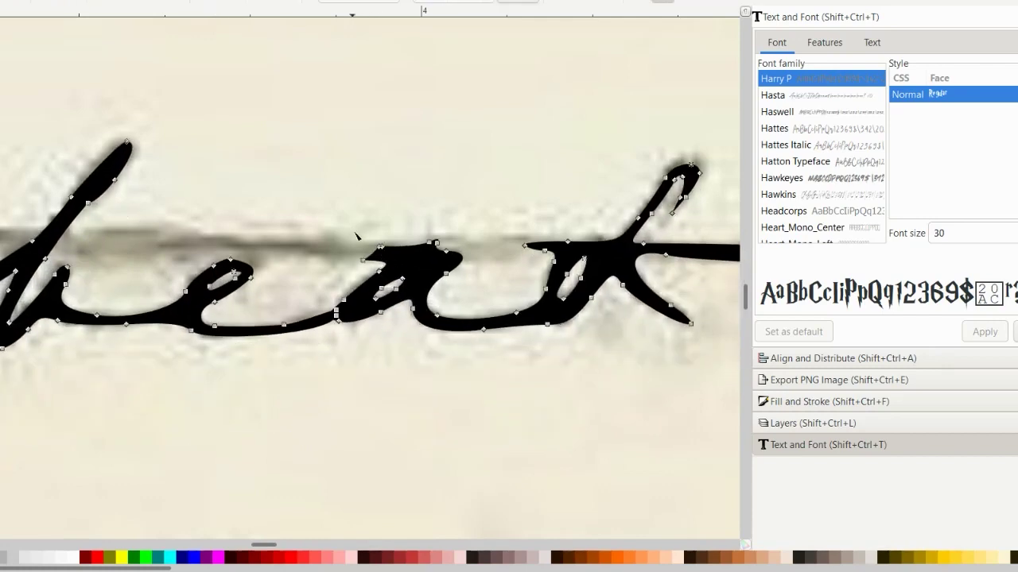
pyautogui.moveTo(353, 228); pyautogui.dragTo(386, 266)
pyautogui.press('Delete')
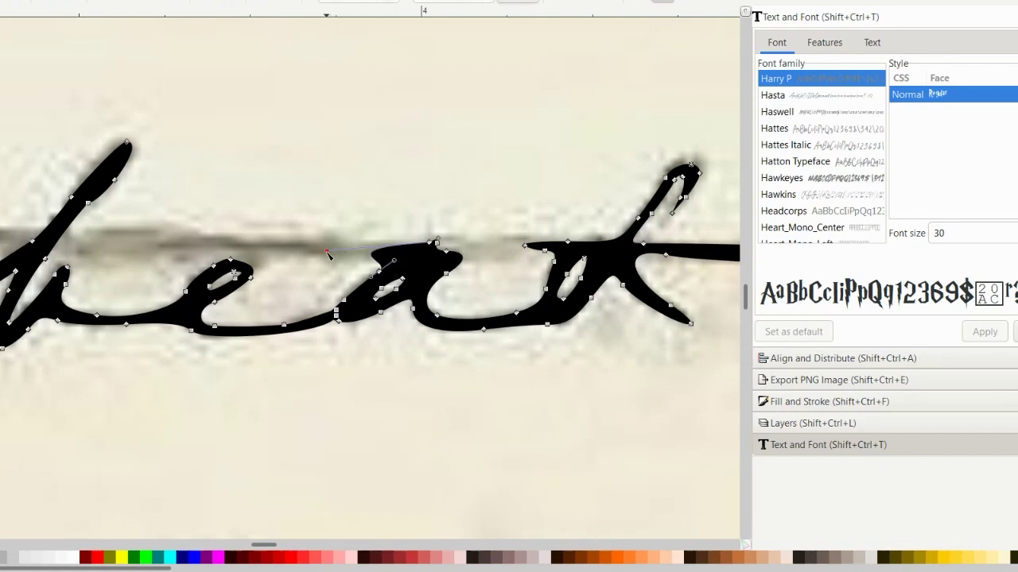
pyautogui.moveTo(328, 252); pyautogui.dragTo(419, 253)
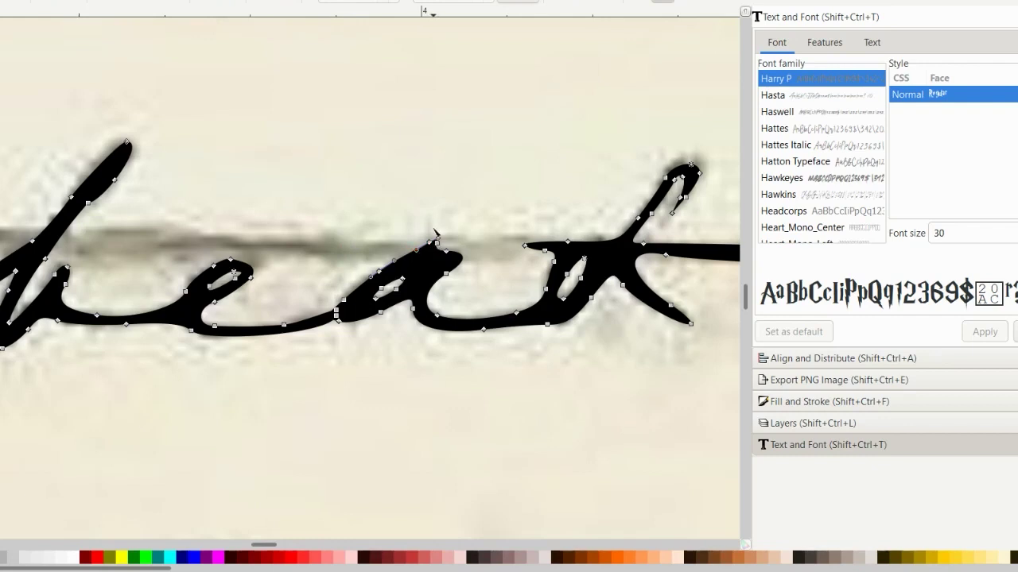
pyautogui.click(438, 240)
pyautogui.moveTo(438, 240); pyautogui.dragTo(433, 244)
pyautogui.press('Delete')
pyautogui.moveTo(426, 234); pyautogui.dragTo(419, 253)
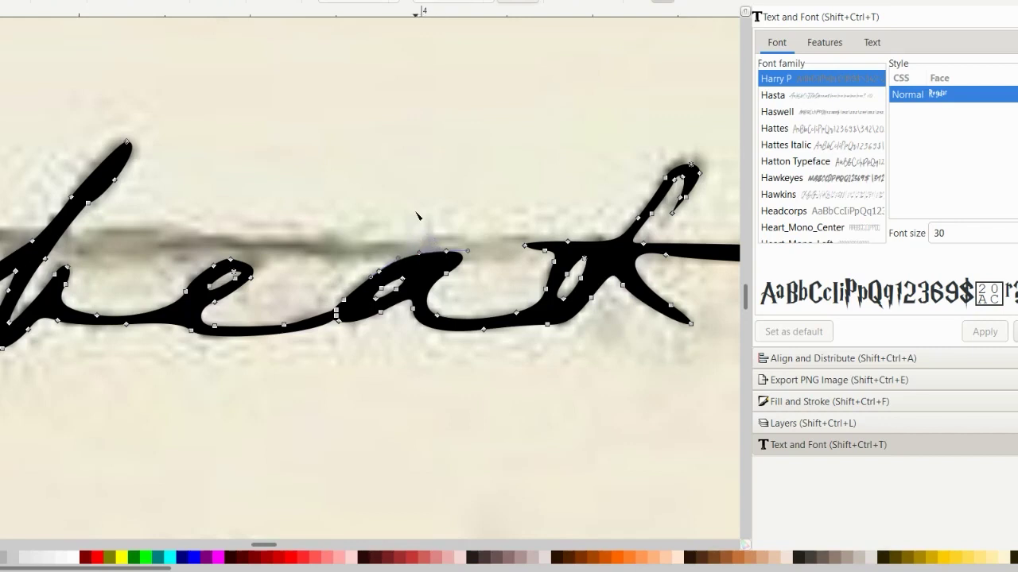
pyautogui.press('Escape')
pyautogui.press('s')
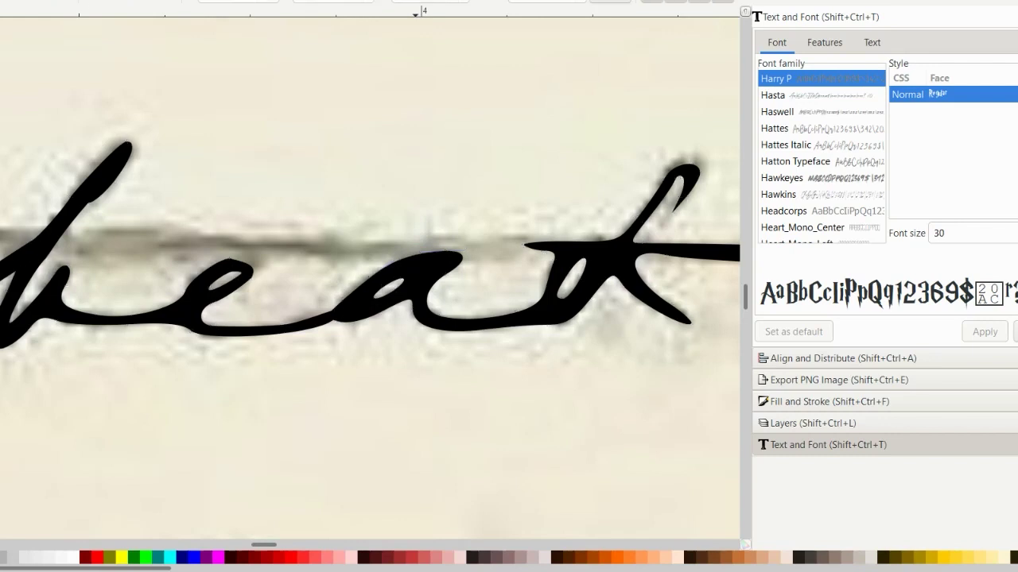
pyautogui.moveTo(404, 255)
pyautogui.mouseDown()
pyautogui.moveTo(409, 292)
pyautogui.moveTo(403, 254)
pyautogui.mouseUp()
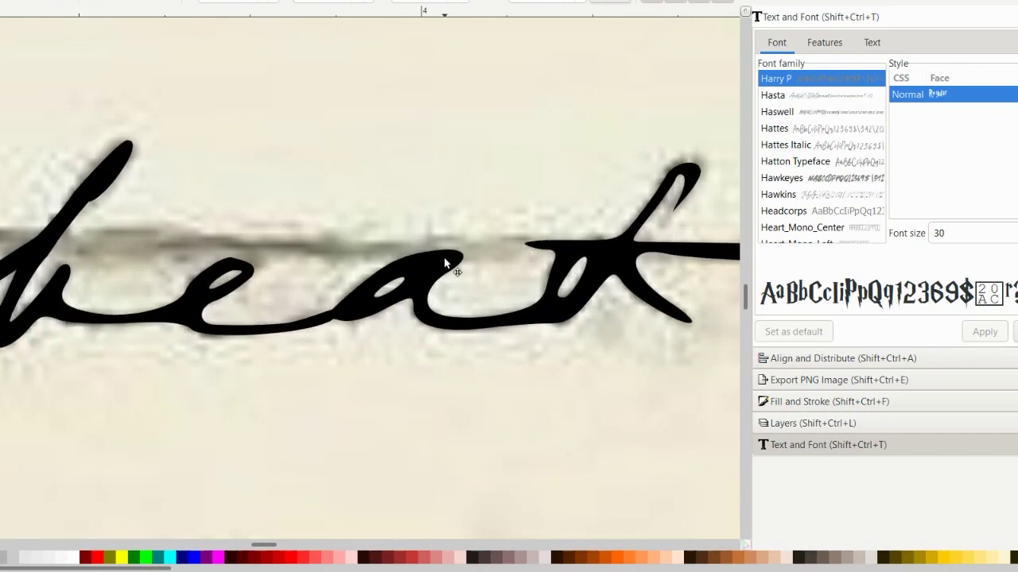
# Step: Shift the two nodes at the upper-right end of the letter a slightly inward to match the scan
pyautogui.press('n')
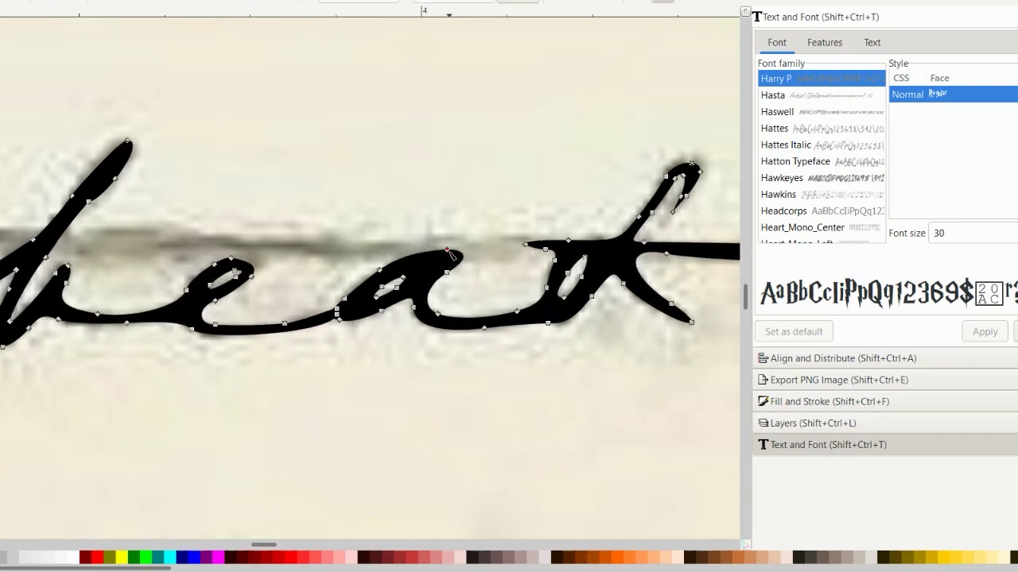
pyautogui.click(448, 251)
pyautogui.press('Left')
pyautogui.press('Left')
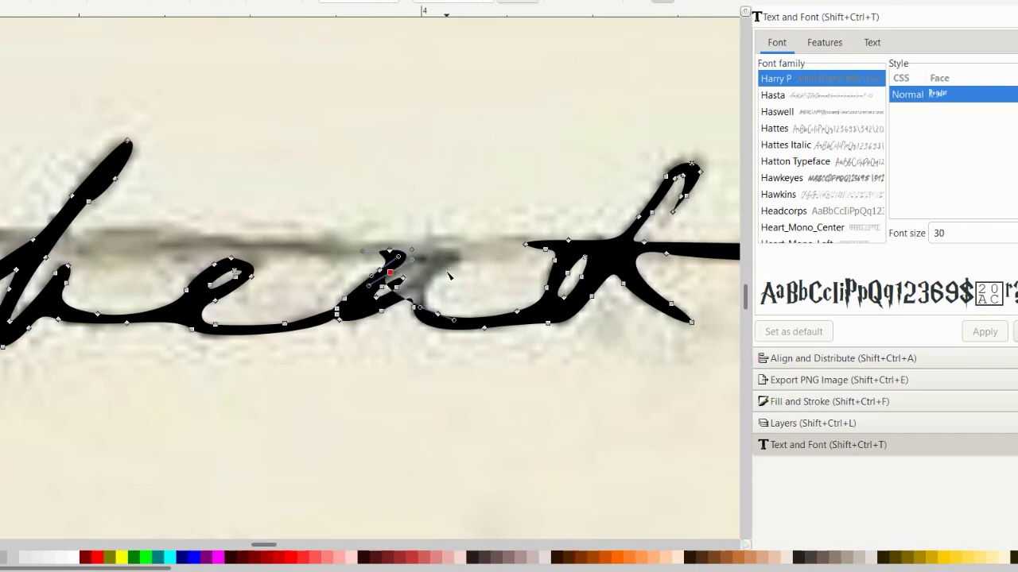
pyautogui.hotkey('ctrl', 'z')
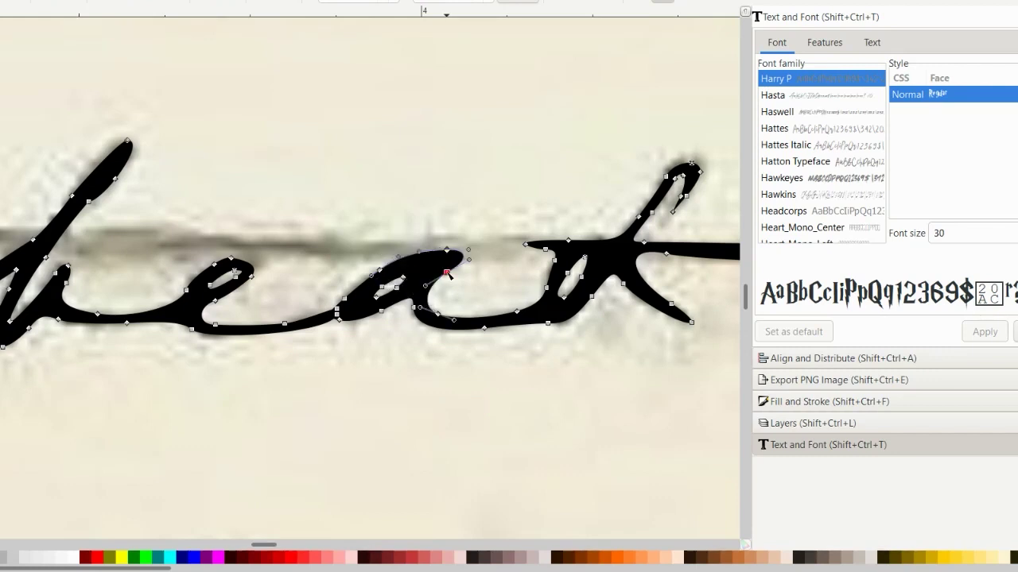
pyautogui.moveTo(446, 273); pyautogui.dragTo(443, 275)
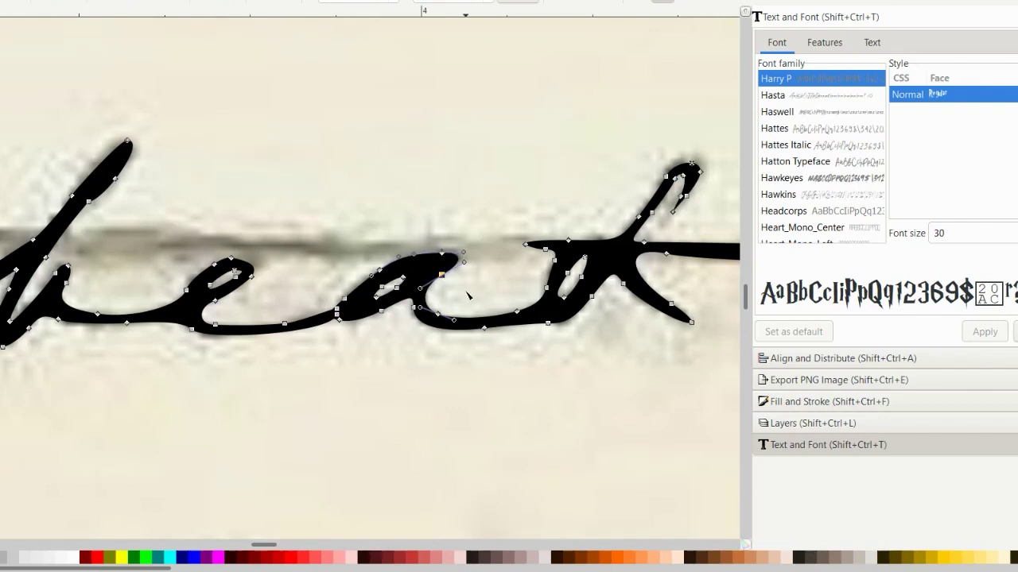
pyautogui.press('Escape')
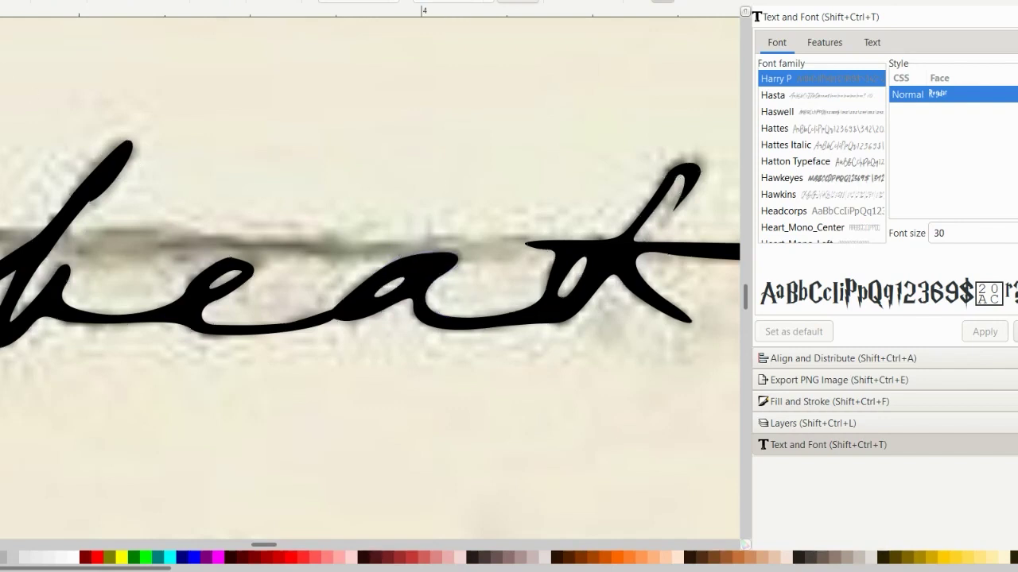
# Step: Move the traced lettering just below the scanned handwriting so that the two can be compared
pyautogui.press('s')
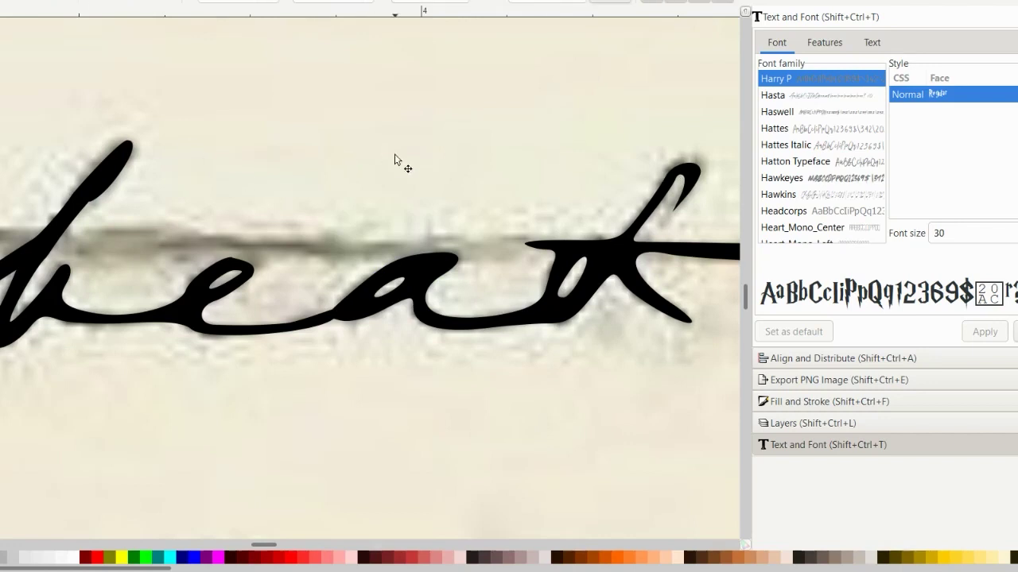
pyautogui.moveTo(407, 263); pyautogui.dragTo(417, 411)
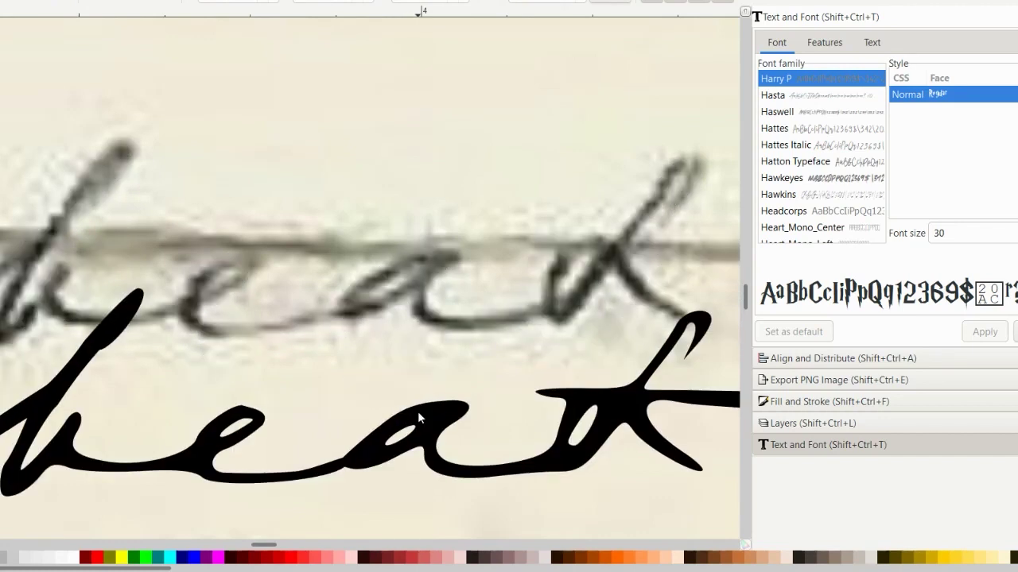
pyautogui.moveTo(417, 411); pyautogui.dragTo(399, 355)
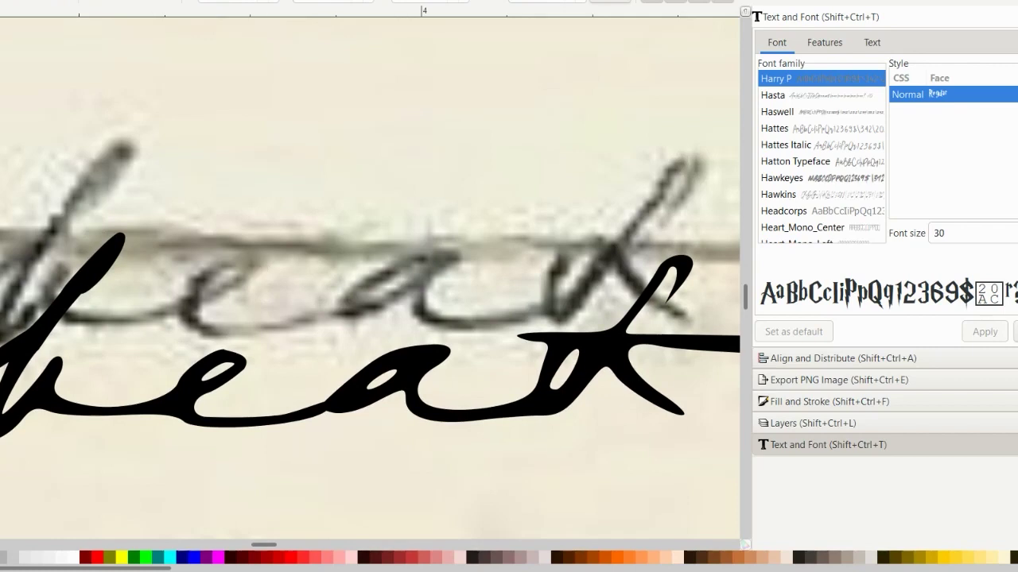
# Step: Delete the spur node on the left of the letter following the a, and round that corner by adjusting nodes and handles
pyautogui.press('n')
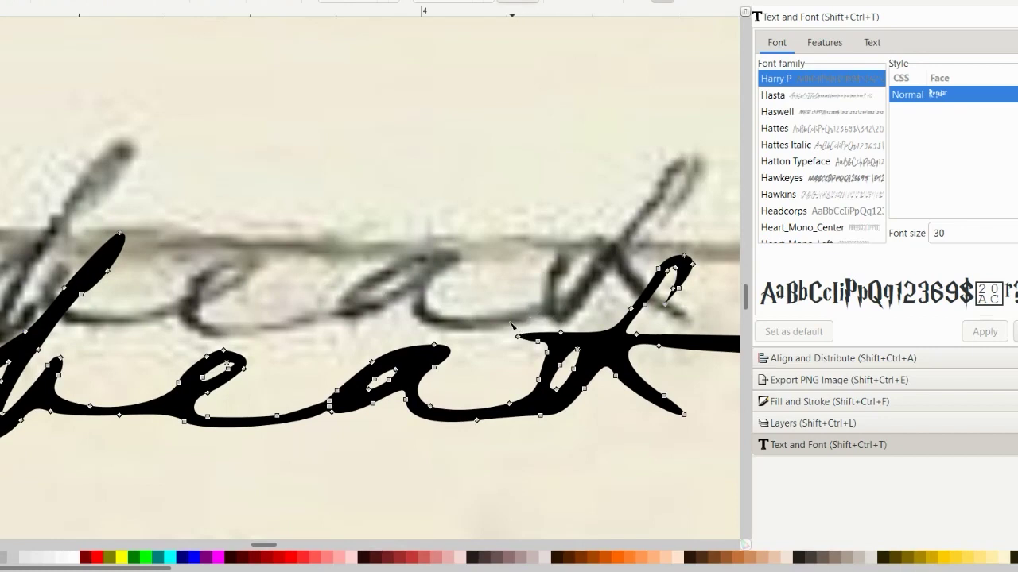
pyautogui.moveTo(507, 320); pyautogui.dragTo(545, 352)
pyautogui.press('Delete')
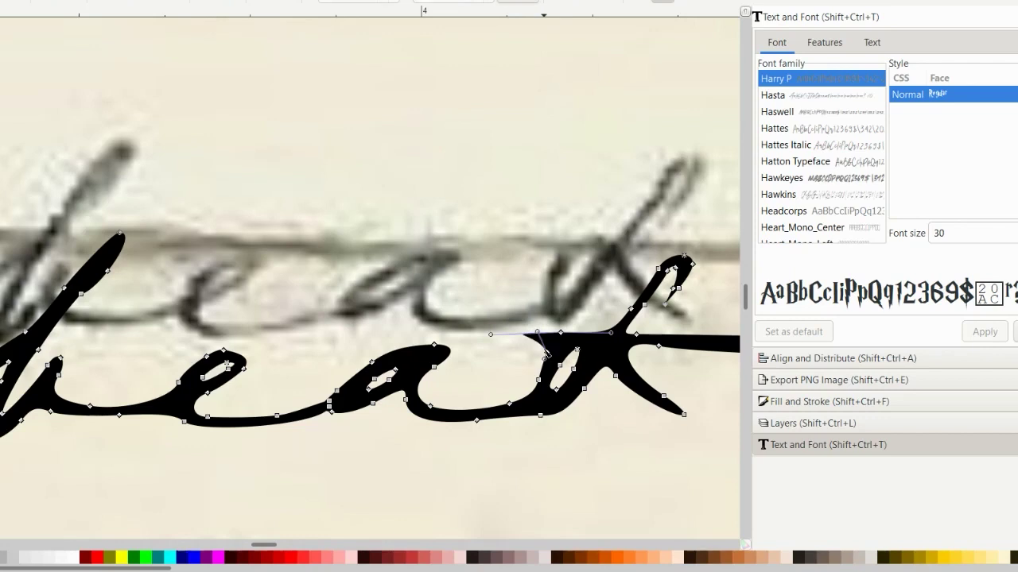
pyautogui.moveTo(537, 332)
pyautogui.mouseDown()
pyautogui.moveTo(558, 355)
pyautogui.moveTo(553, 345)
pyautogui.mouseUp()
pyautogui.moveTo(521, 335); pyautogui.dragTo(548, 337)
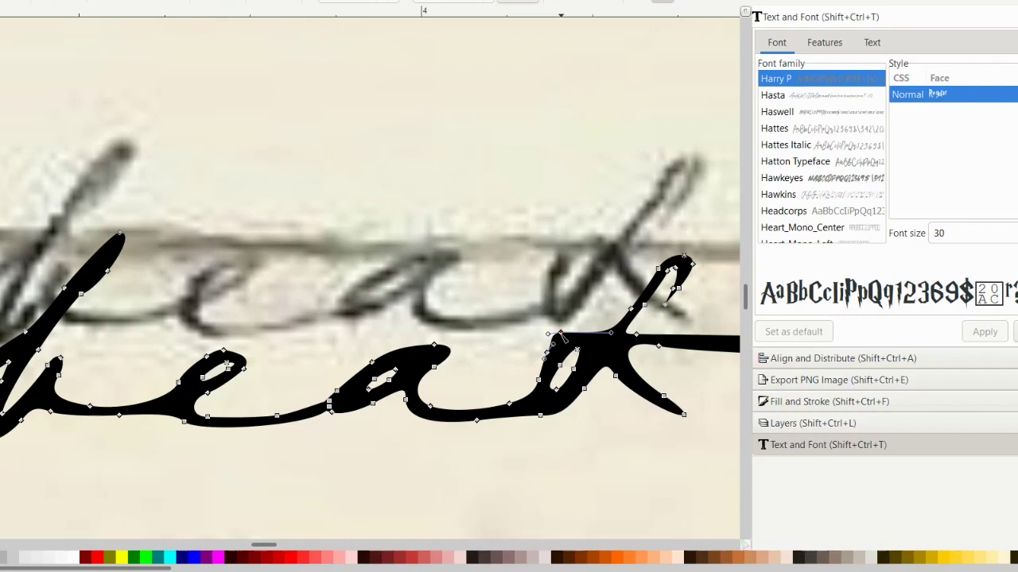
pyautogui.moveTo(562, 338)
pyautogui.mouseDown()
pyautogui.moveTo(576, 342)
pyautogui.moveTo(554, 349)
pyautogui.mouseUp()
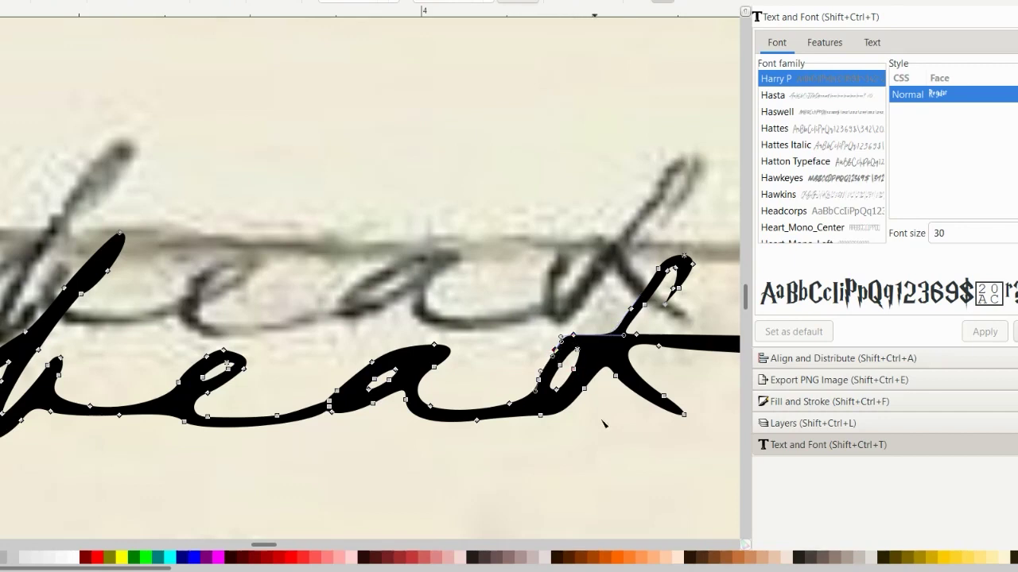
pyautogui.click(593, 248)
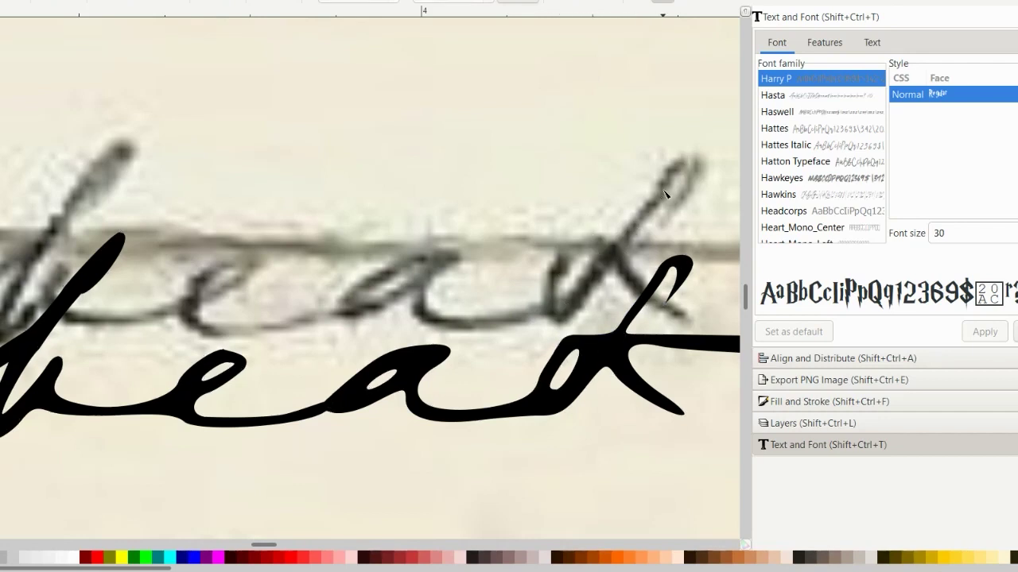
# Step: Raise the peak of the gap beneath the crossing of the last letter in "beat", and move its left edge node slightly left
pyautogui.click(605, 374)
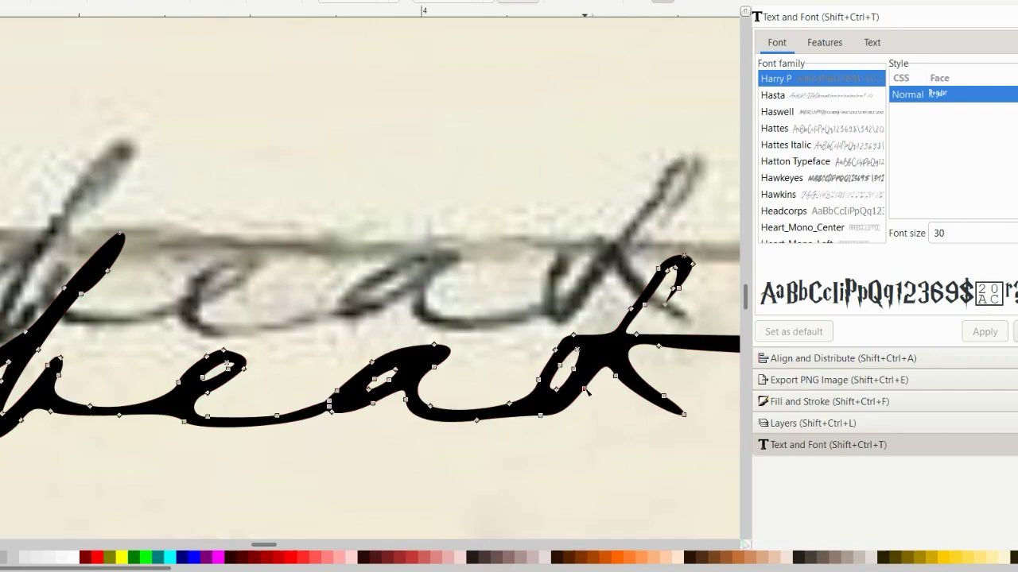
pyautogui.click(584, 389)
pyautogui.moveTo(605, 363); pyautogui.dragTo(604, 348)
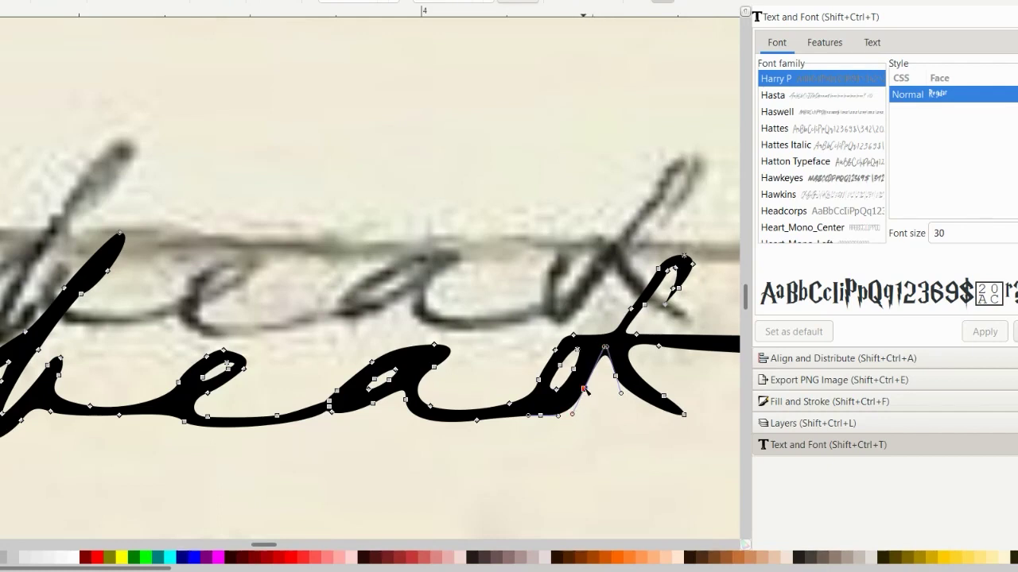
pyautogui.moveTo(585, 389); pyautogui.dragTo(581, 389)
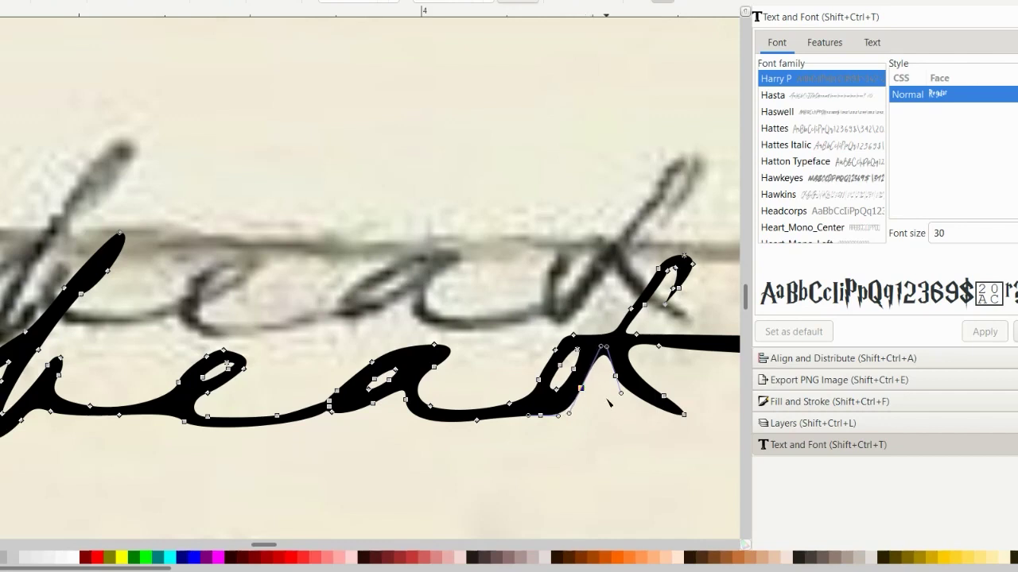
# Step: Shift the node where the last letter's ascender meets its flat top edge slightly left to widen the stem
pyautogui.click(613, 333)
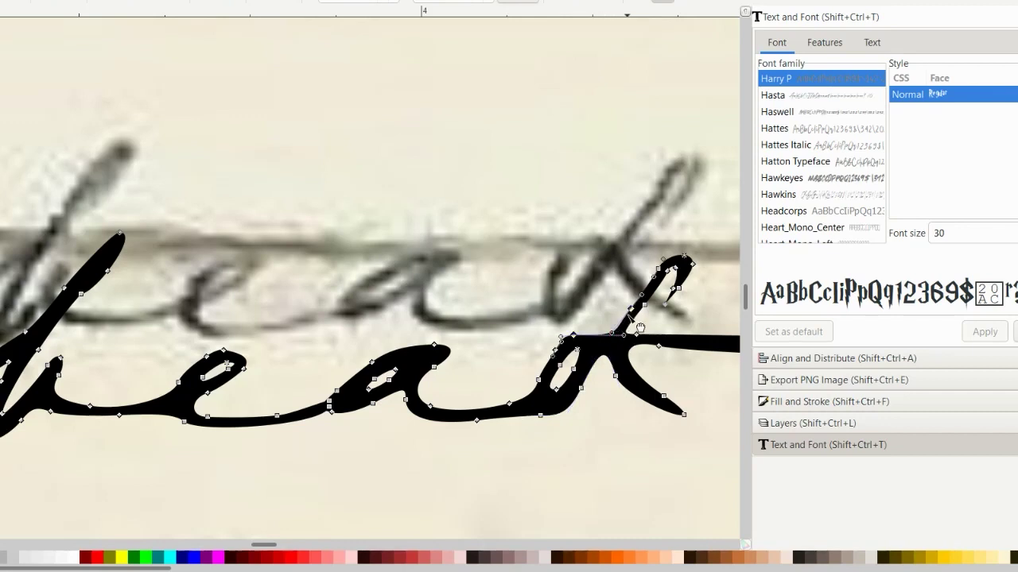
pyautogui.click(630, 309)
pyautogui.moveTo(626, 310); pyautogui.dragTo(622, 310)
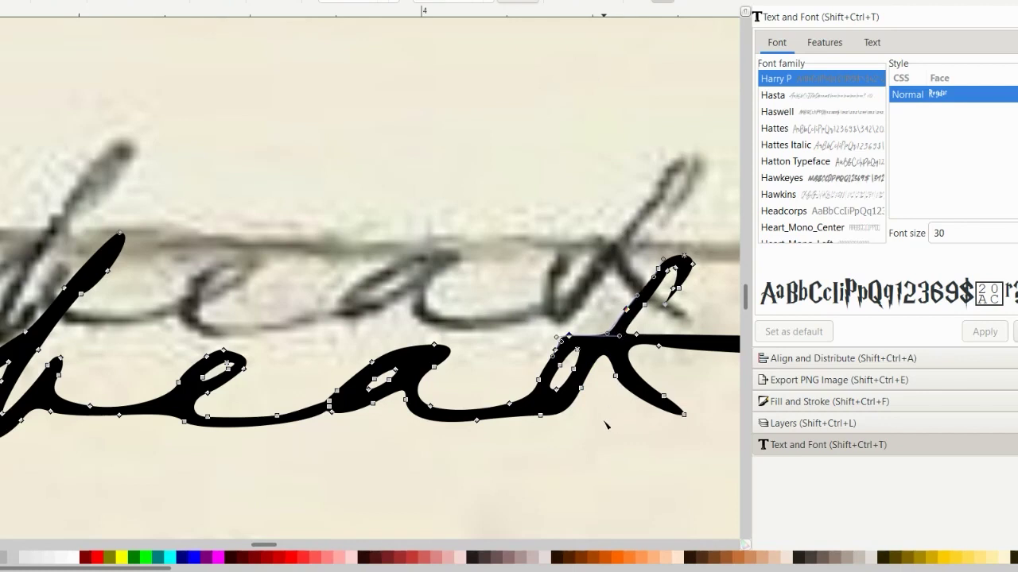
# Step: Reshape the flat top edge between the last letter's bowl and its ascender into a rounded notch
pyautogui.click(587, 337)
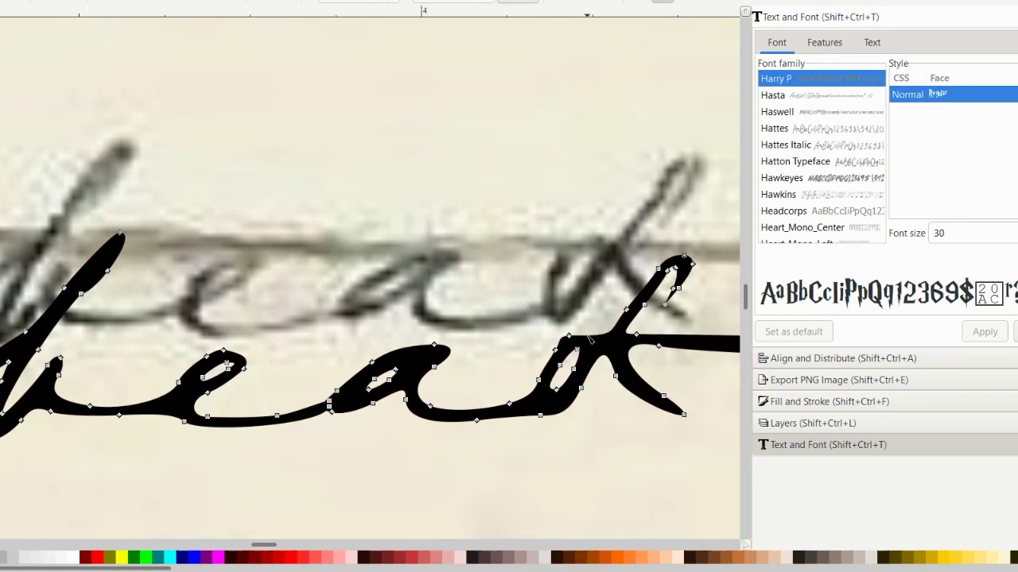
pyautogui.click(593, 337)
pyautogui.moveTo(597, 341); pyautogui.dragTo(557, 341)
pyautogui.click(579, 337)
pyautogui.click(589, 445)
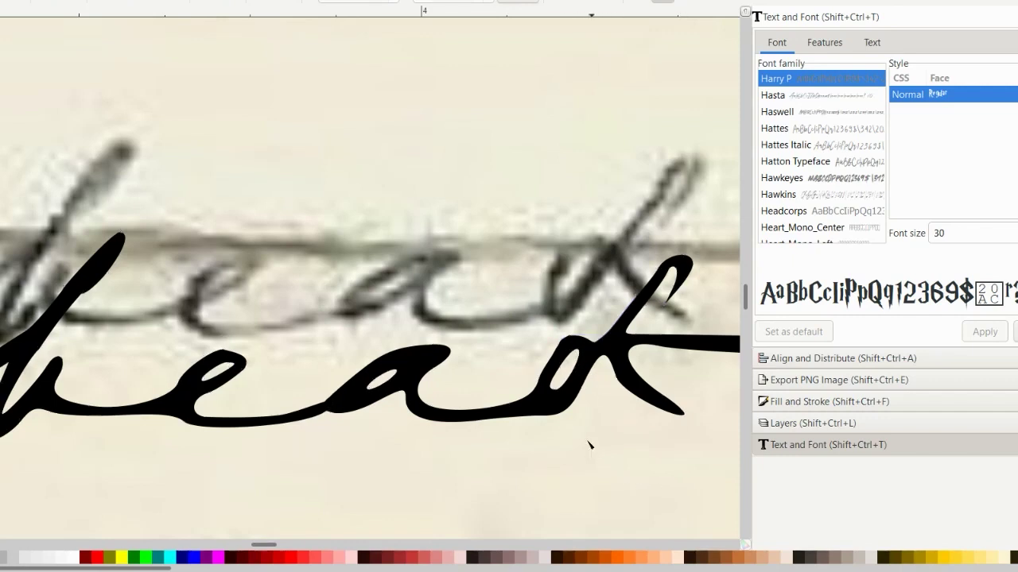
# Step: Refine the left outline of the last letter's bowl and the lower end of its inner opening by adjusting nodes and handles
pyautogui.click(548, 388)
pyautogui.click(539, 381)
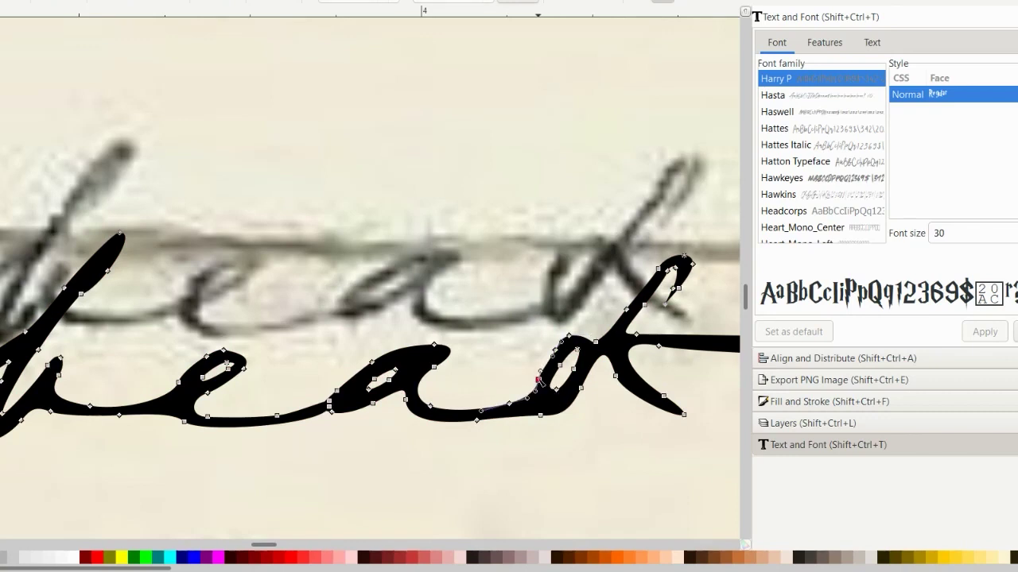
pyautogui.moveTo(538, 380); pyautogui.dragTo(540, 365)
pyautogui.moveTo(557, 390); pyautogui.dragTo(555, 396)
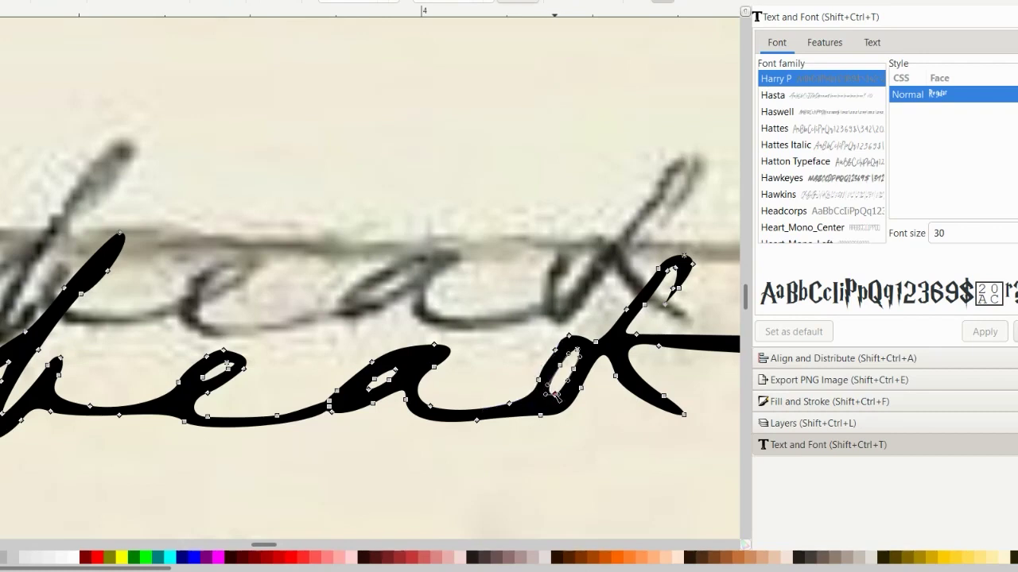
pyautogui.click(617, 423)
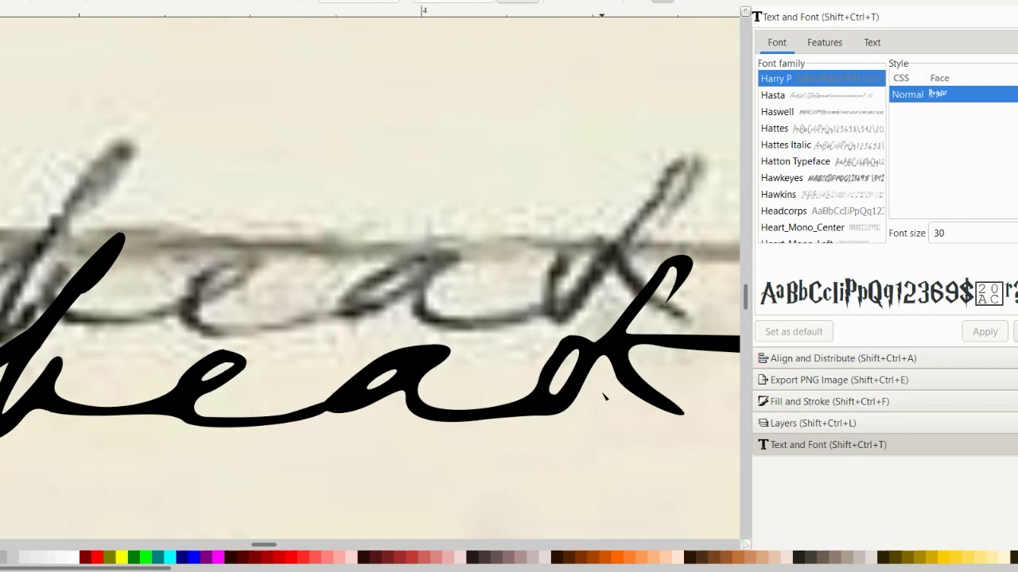
pyautogui.click(563, 352)
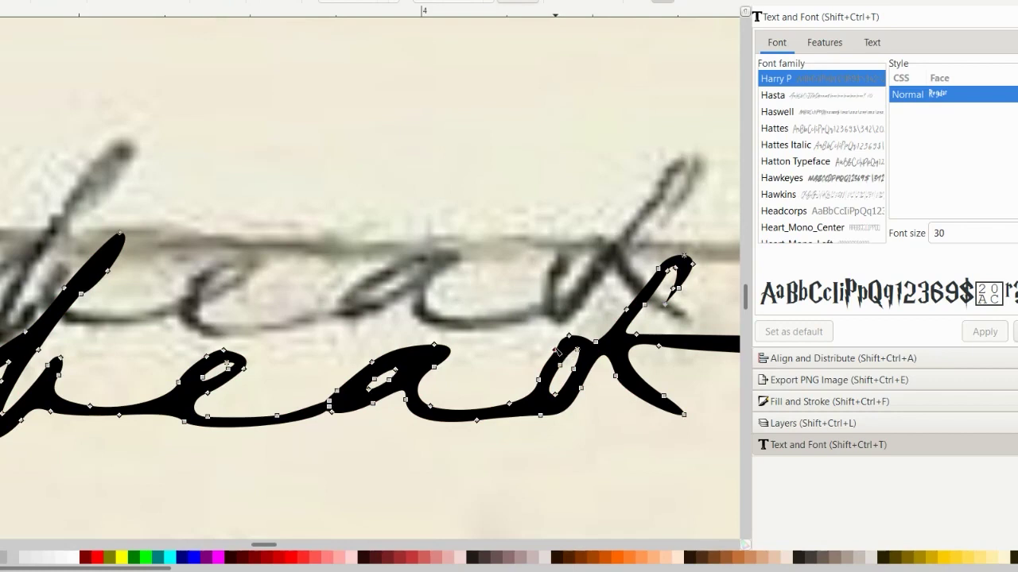
pyautogui.click(552, 348)
# Step: Move the whole traced lettering back up so that it lies exactly over the scanned handwriting
pyautogui.press('s')
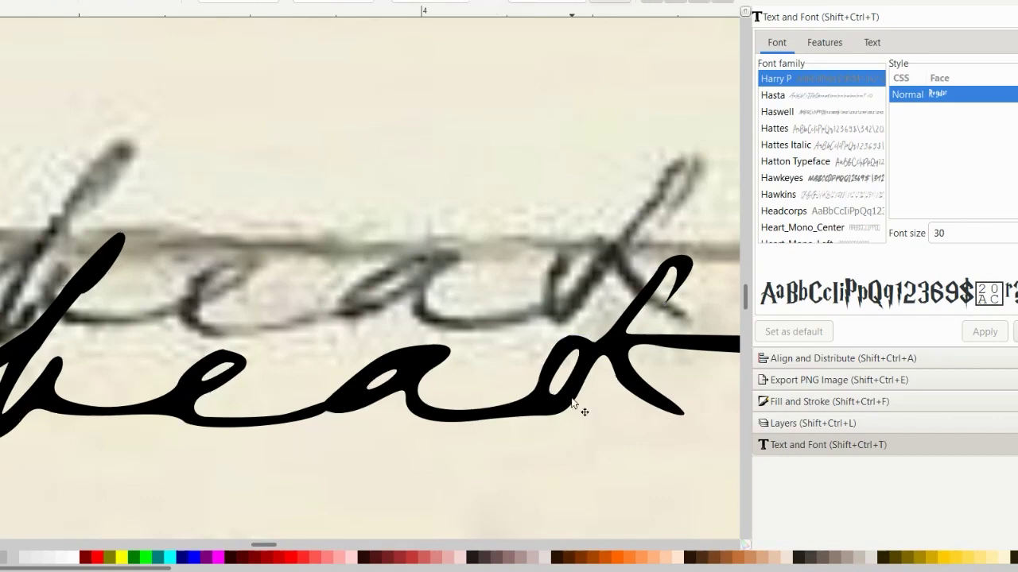
pyautogui.hscroll(8, 572, 401)
pyautogui.scroll(-2, 572, 404)
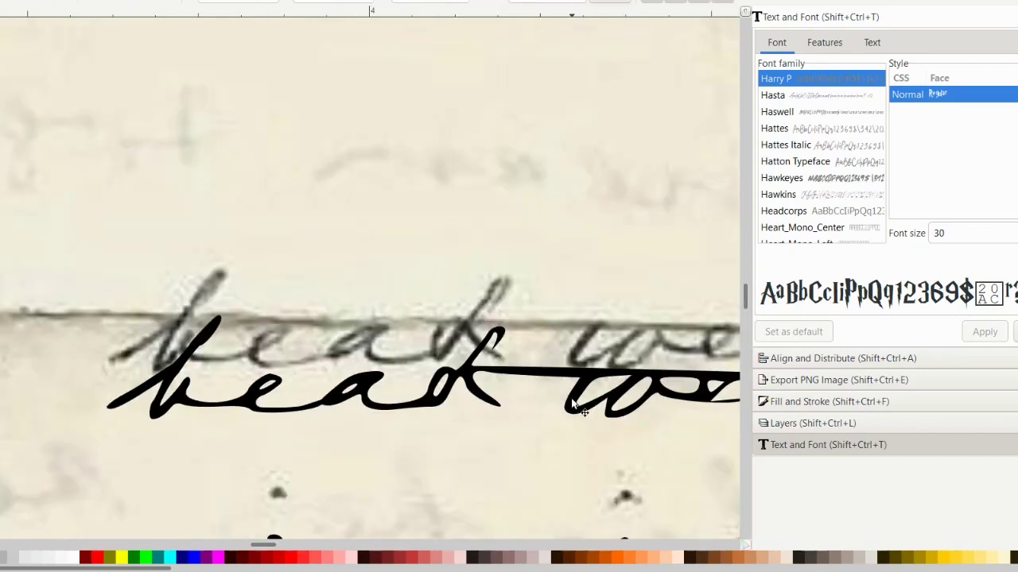
pyautogui.scroll(-1, 482, 383)
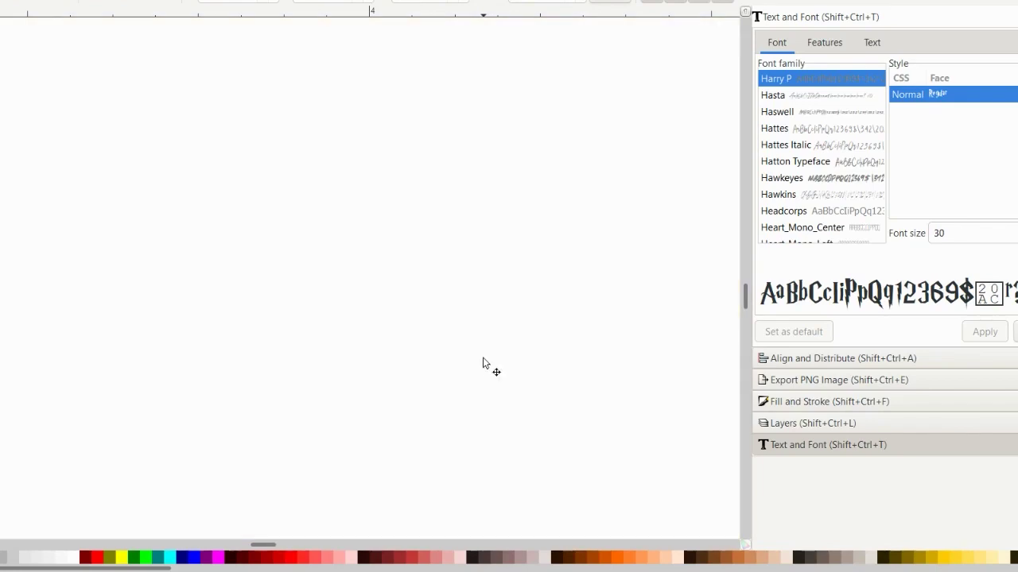
pyautogui.scroll(-3, 484, 359)
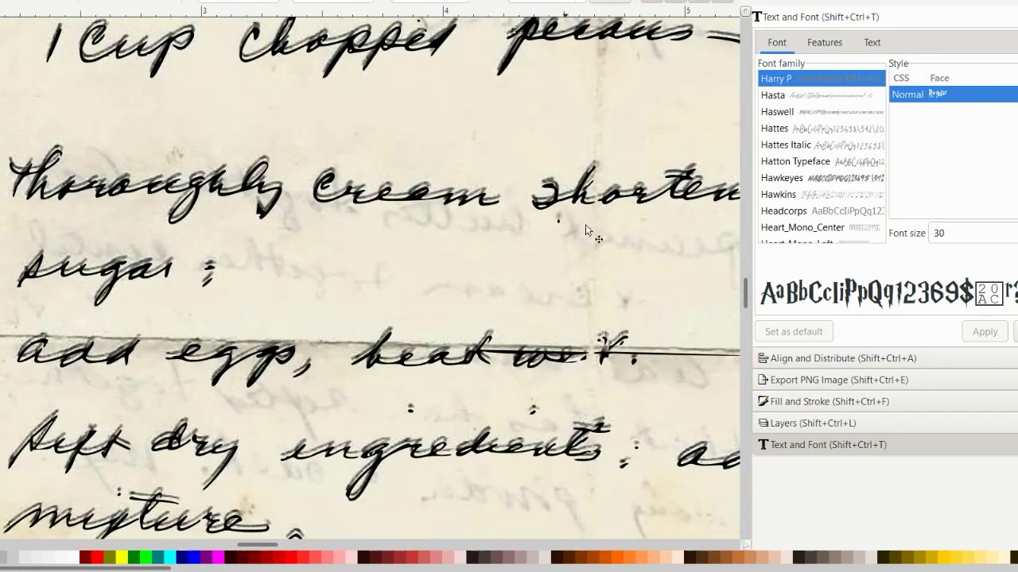
pyautogui.moveTo(743, 302)
pyautogui.mouseDown()
pyautogui.moveTo(752, 253)
pyautogui.moveTo(757, 334)
pyautogui.moveTo(762, 310)
pyautogui.mouseUp()
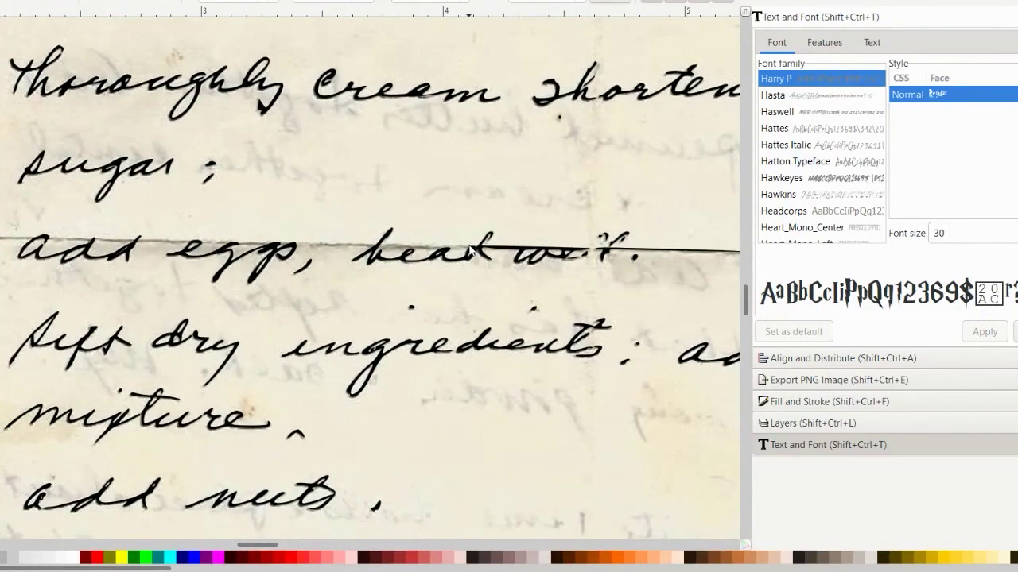
# Step: Draw an ellipse over the fold line joining the last letter of "beat" to the following word
pyautogui.scroll(4, 471, 258)
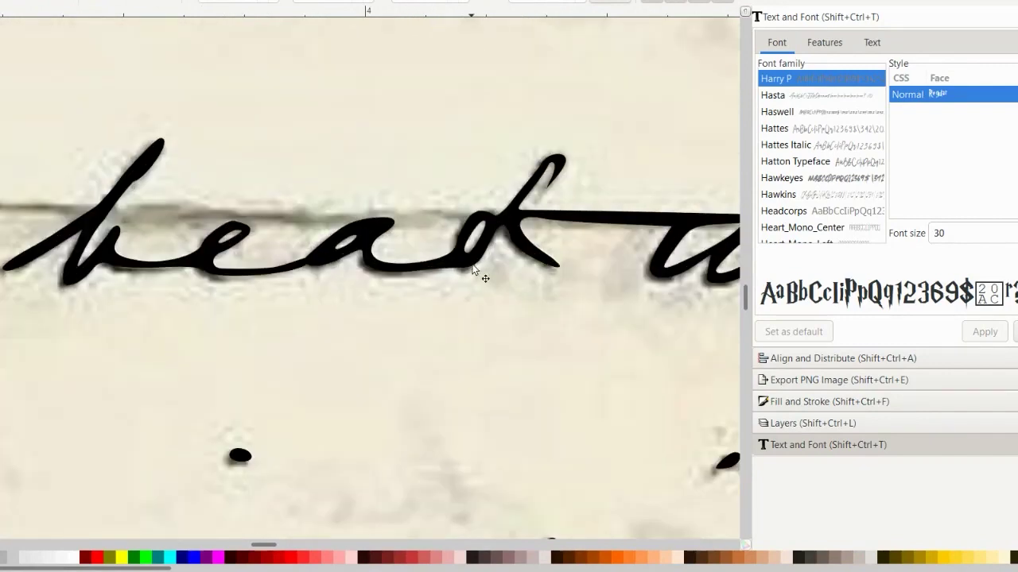
pyautogui.press('Delete')
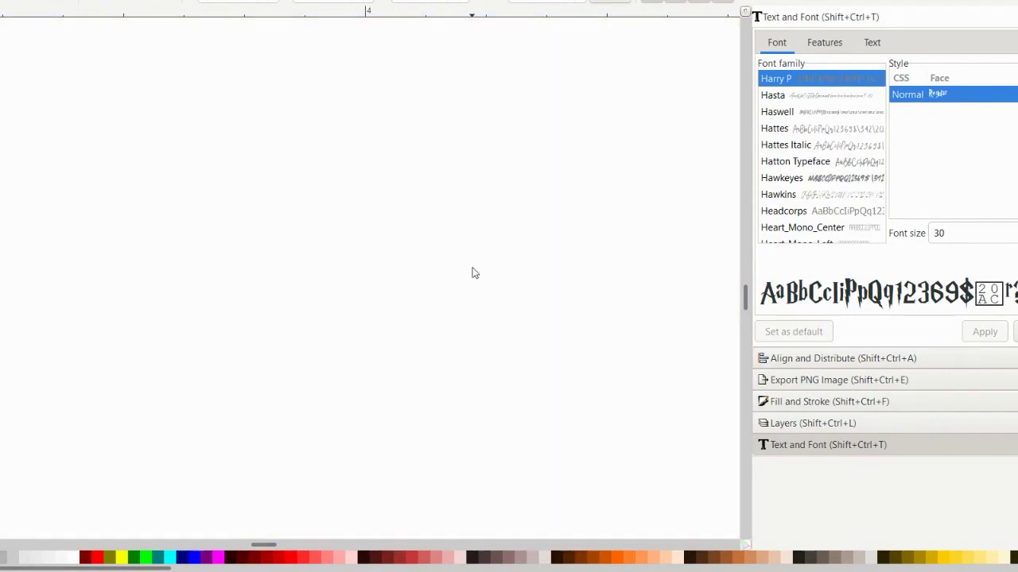
pyautogui.press('+')
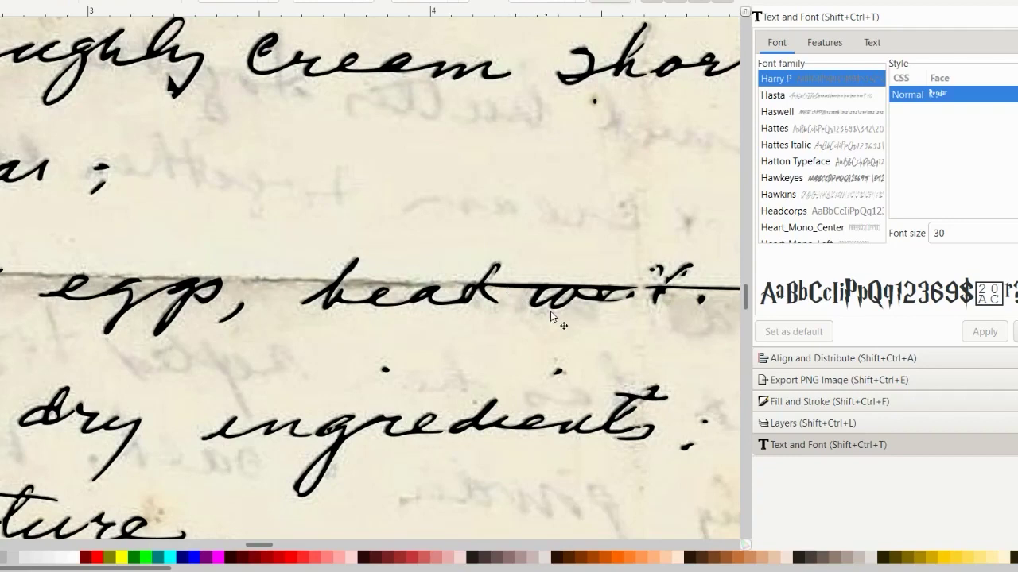
pyautogui.scroll(3, 554, 316)
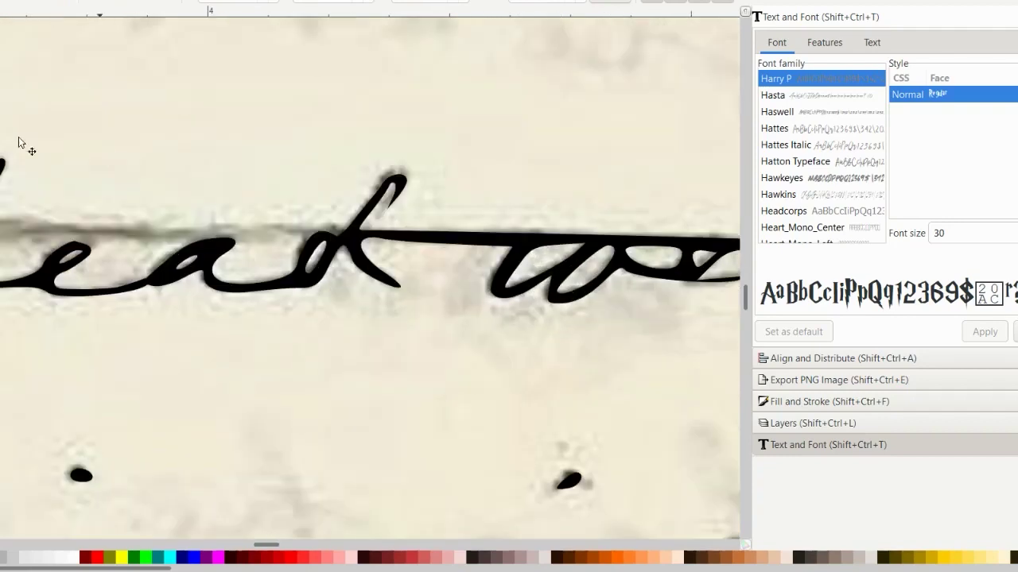
pyautogui.press('e')
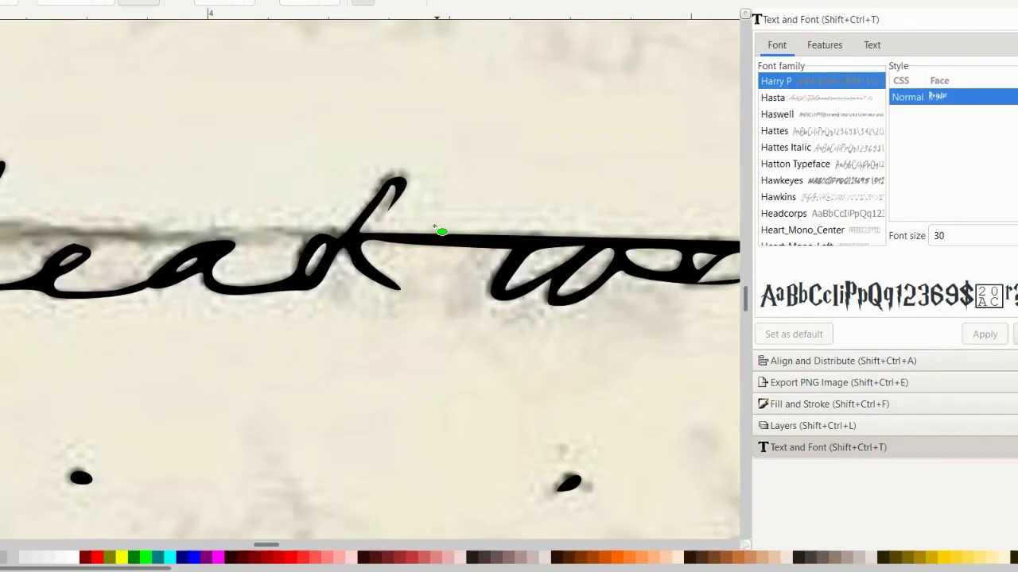
pyautogui.moveTo(403, 202)
pyautogui.mouseDown()
pyautogui.moveTo(457, 262)
pyautogui.moveTo(488, 274)
pyautogui.mouseUp()
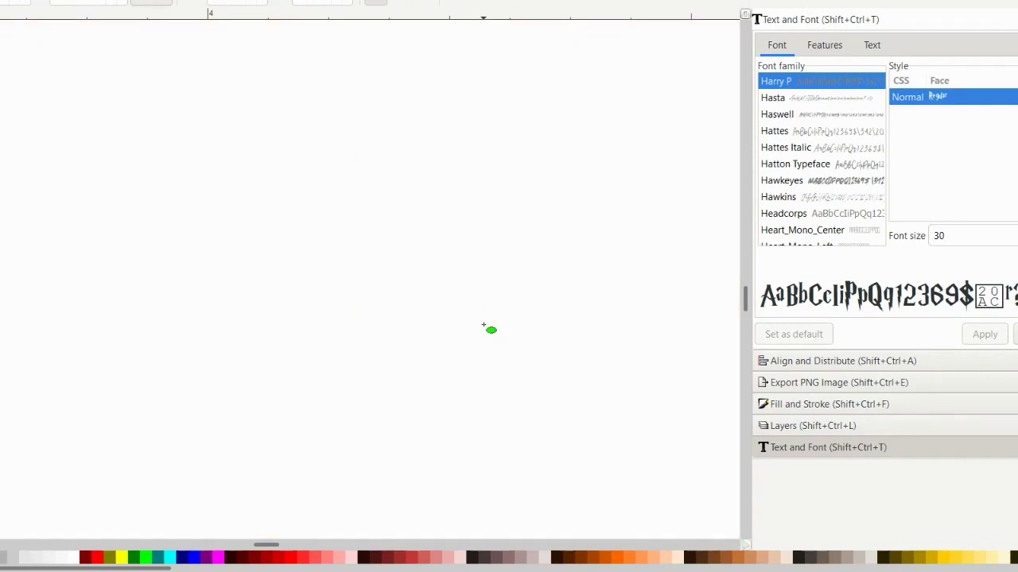
pyautogui.scroll(-3, 483, 325)
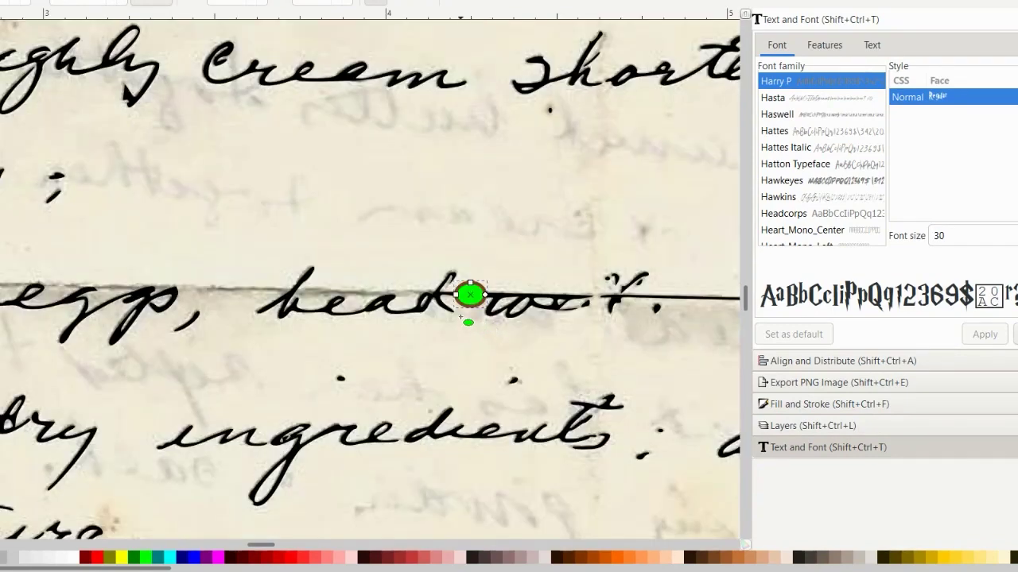
pyautogui.scroll(3, 466, 322)
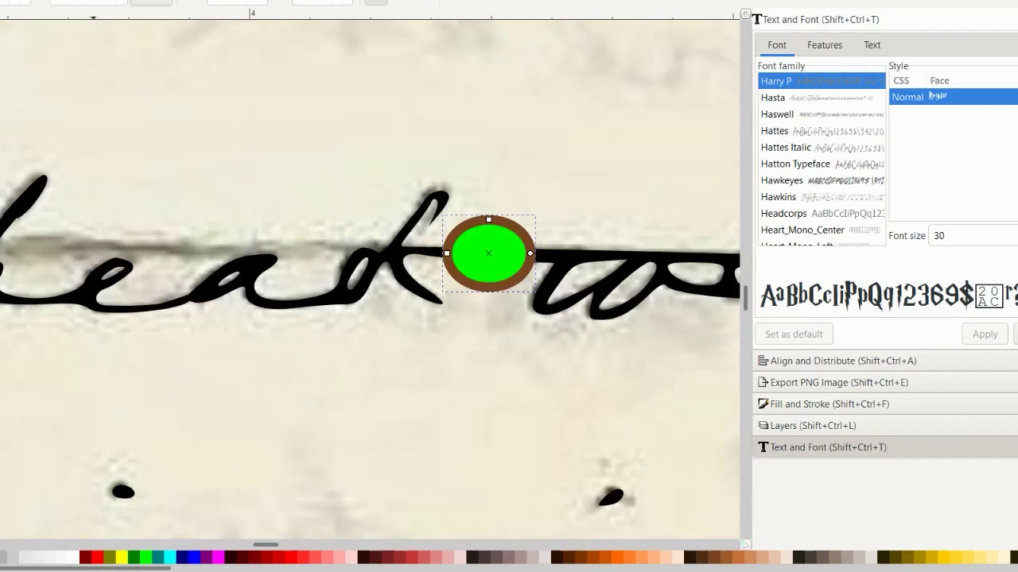
# Step: Select the ellipse together with the traced lettering and subtract it with Difference to cut the line between the two words
pyautogui.hotkey('alt', 'f')
pyautogui.hotkey('ctrl', 's')
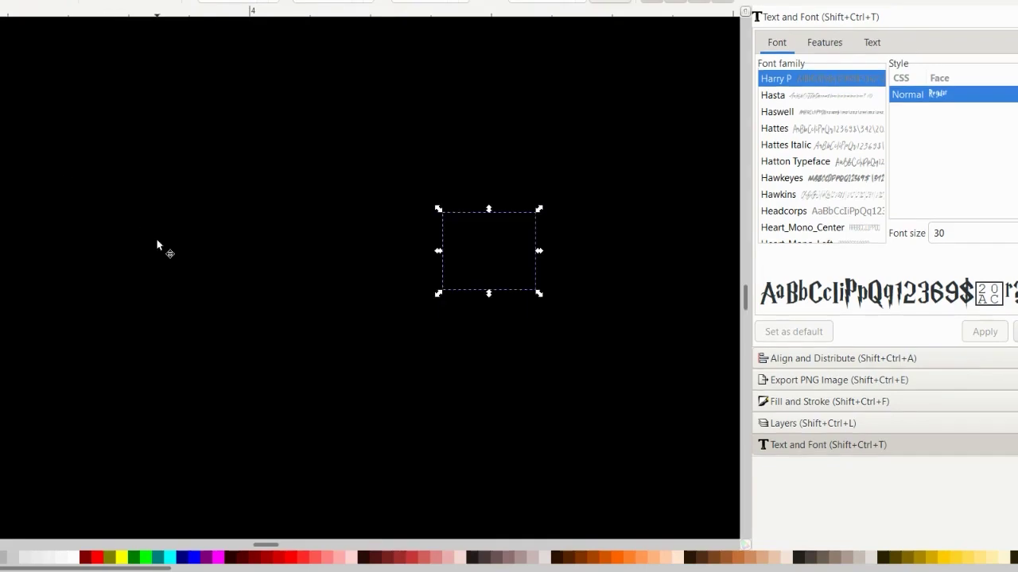
pyautogui.scroll(-2, 411, 298)
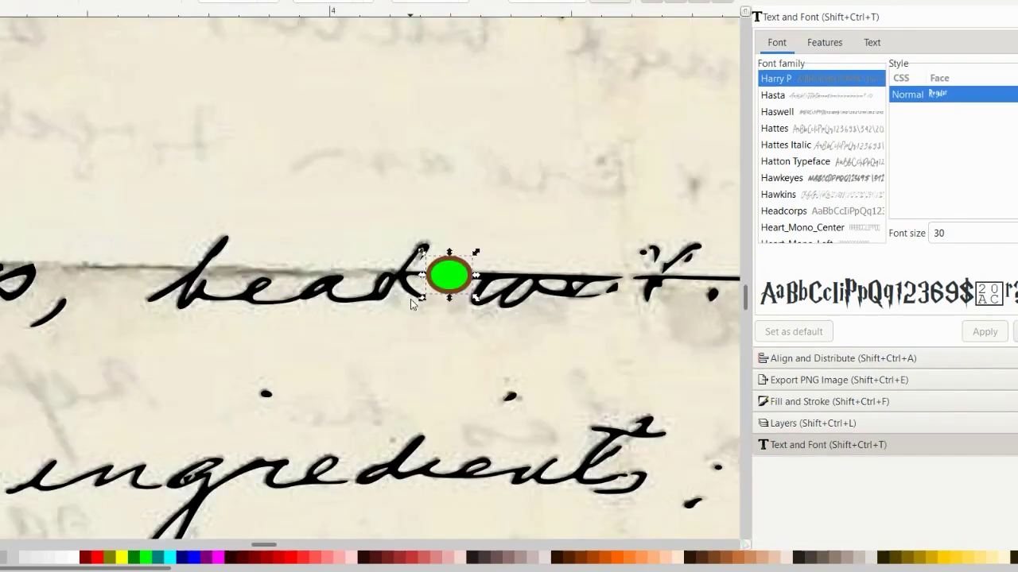
pyautogui.scroll(2, 410, 299)
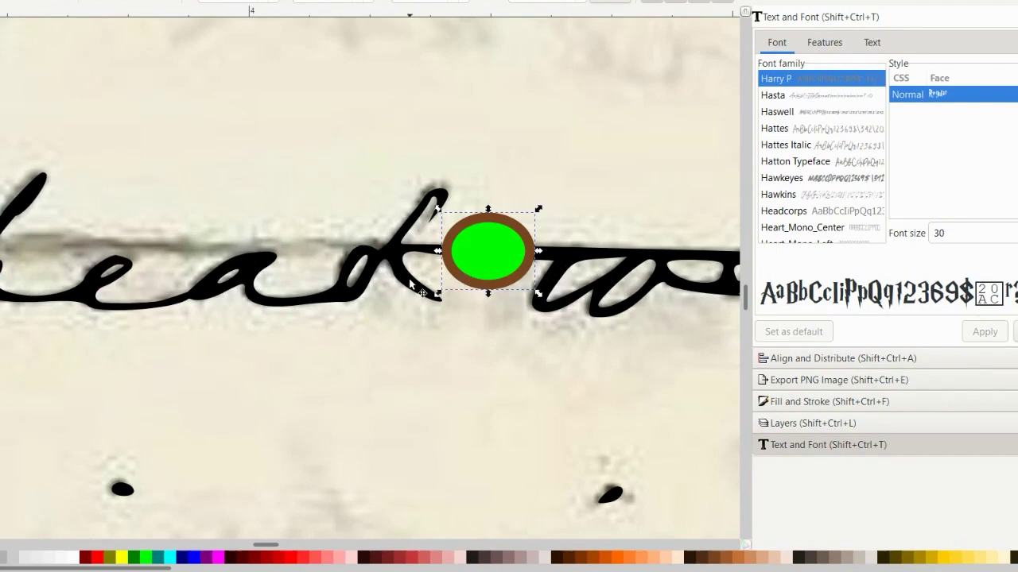
pyautogui.scroll(-1, 410, 279)
pyautogui.scroll(-3, 409, 284)
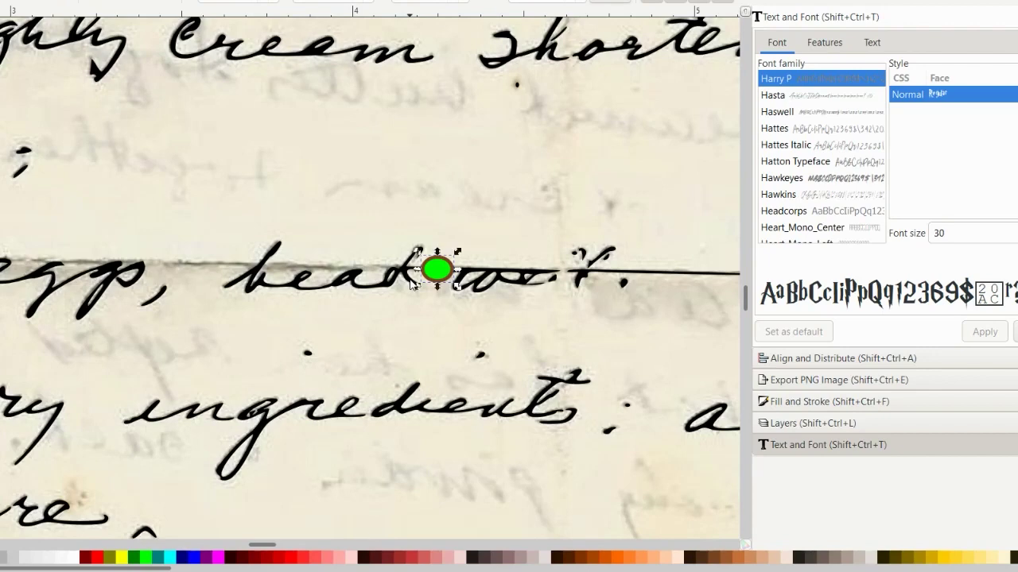
pyautogui.keyDown('shift'); pyautogui.click(402, 277); pyautogui.keyUp('shift')
pyautogui.keyDown('shift'); pyautogui.click(404, 273); pyautogui.keyUp('shift')
pyautogui.scroll(-4, 353, 283)
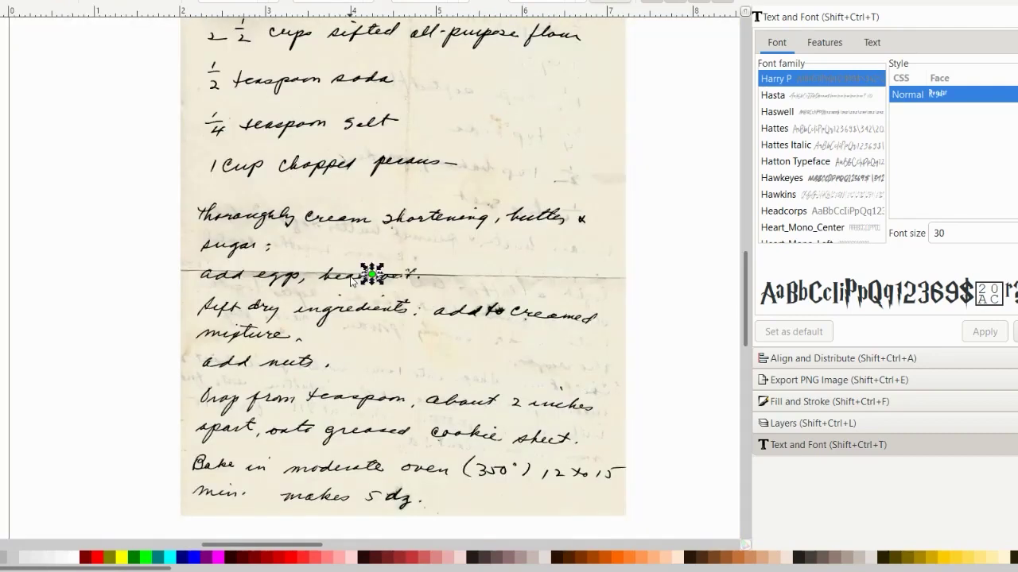
pyautogui.click(351, 282)
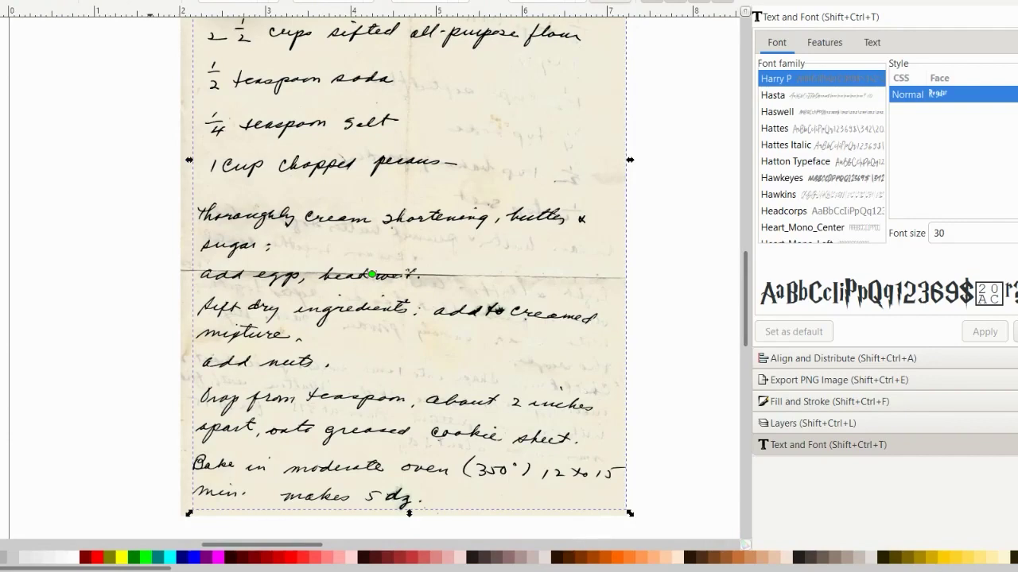
pyautogui.click(68, 2)
pyautogui.click(103, 57)
# Step: Move the traced lettering slightly below the scanned handwriting again for comparison
pyautogui.scroll(4, 380, 318)
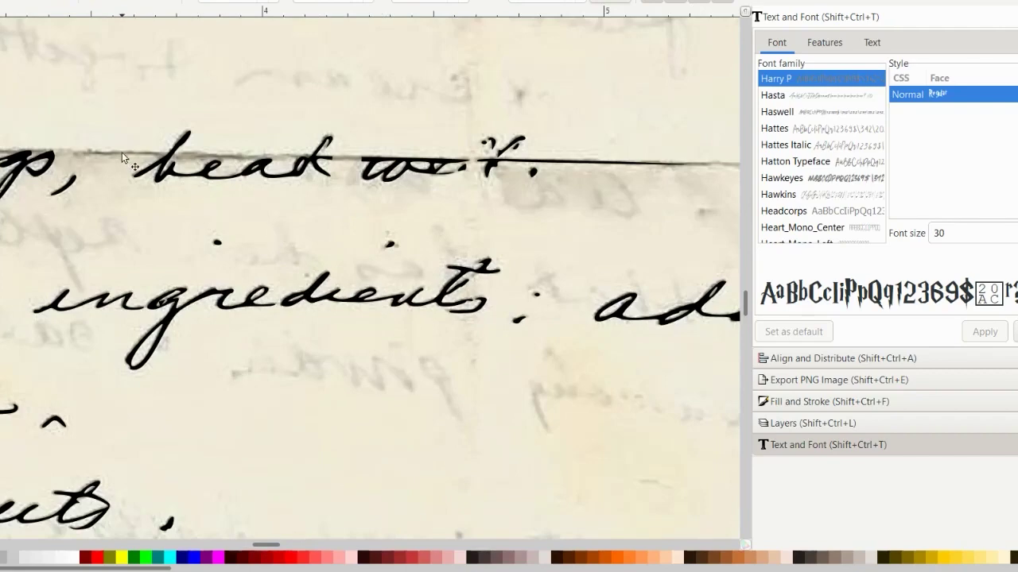
pyautogui.scroll(2, 404, 156)
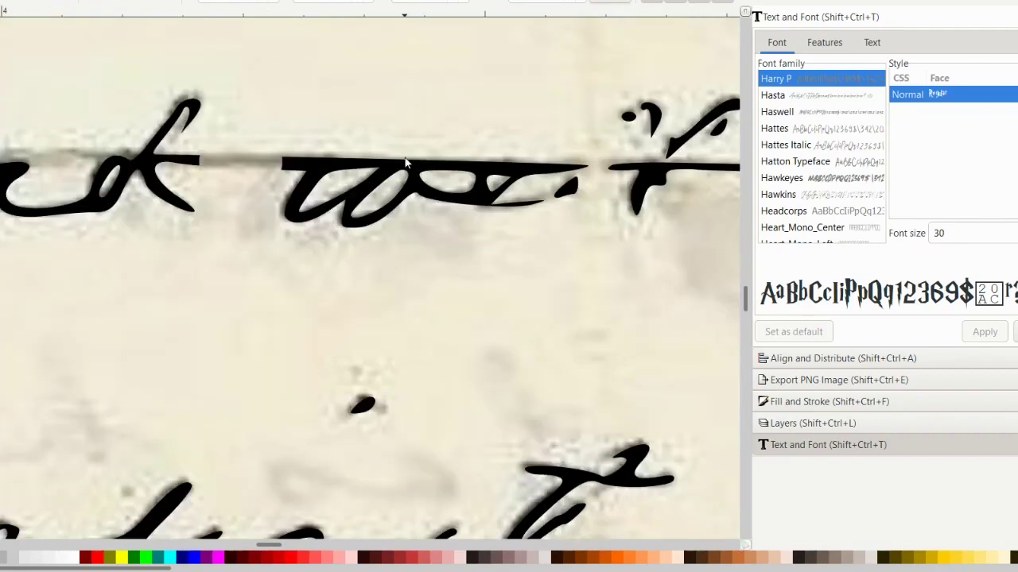
pyautogui.hscroll(-8, 405, 158)
pyautogui.hscroll(6, 368, 155)
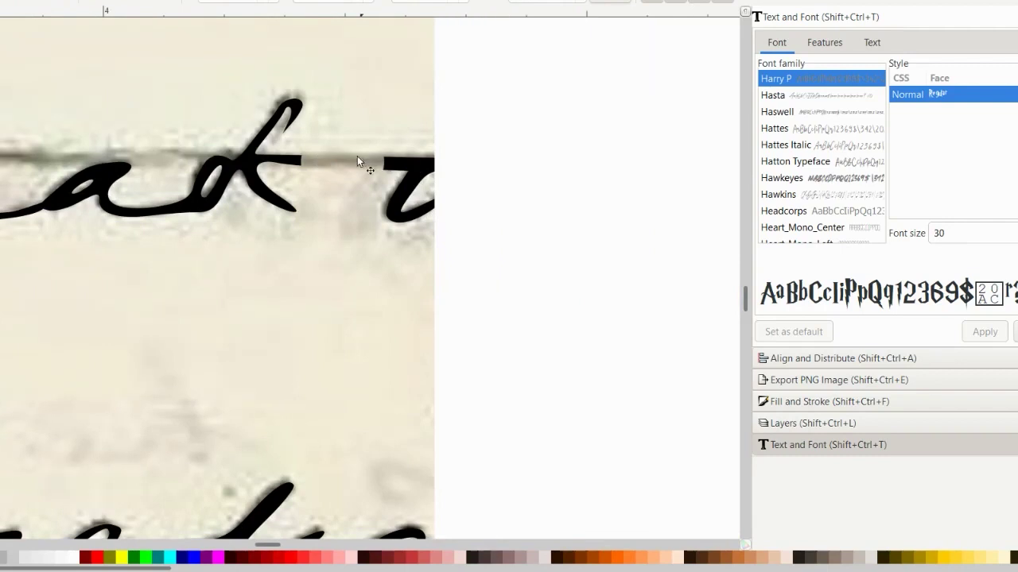
pyautogui.press('Delete')
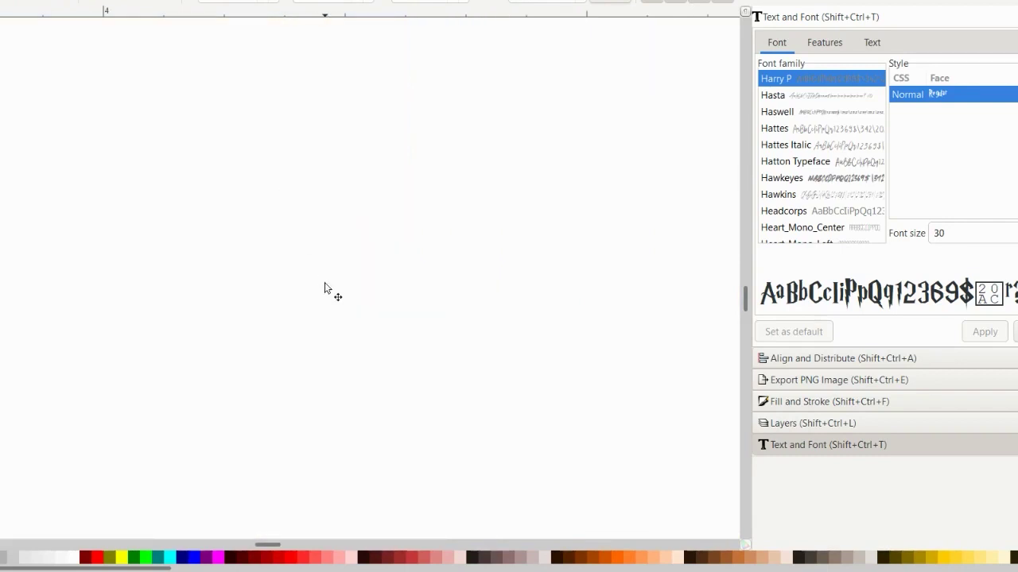
pyautogui.hotkey('ctrl', 'z')
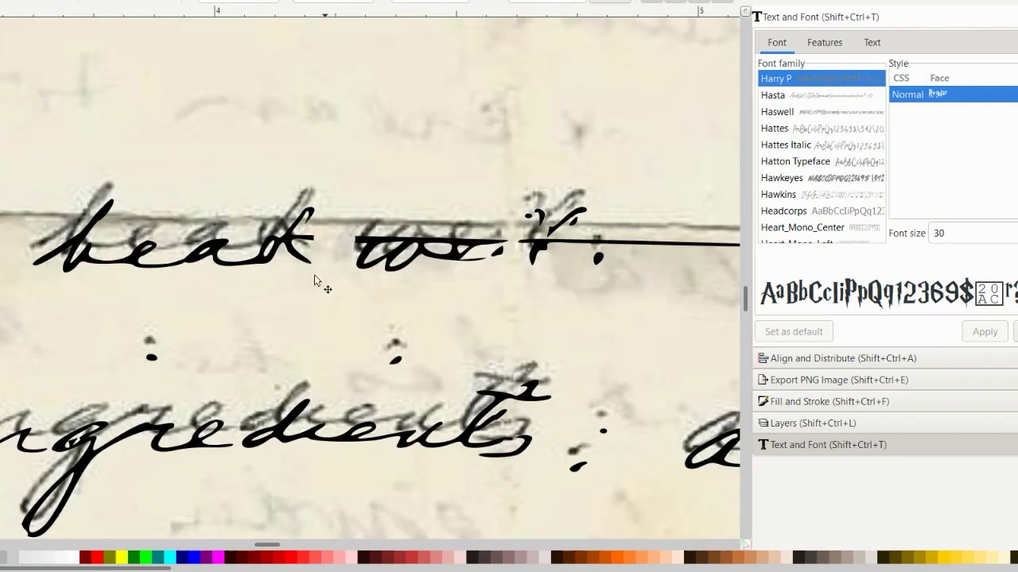
pyautogui.press('Delete')
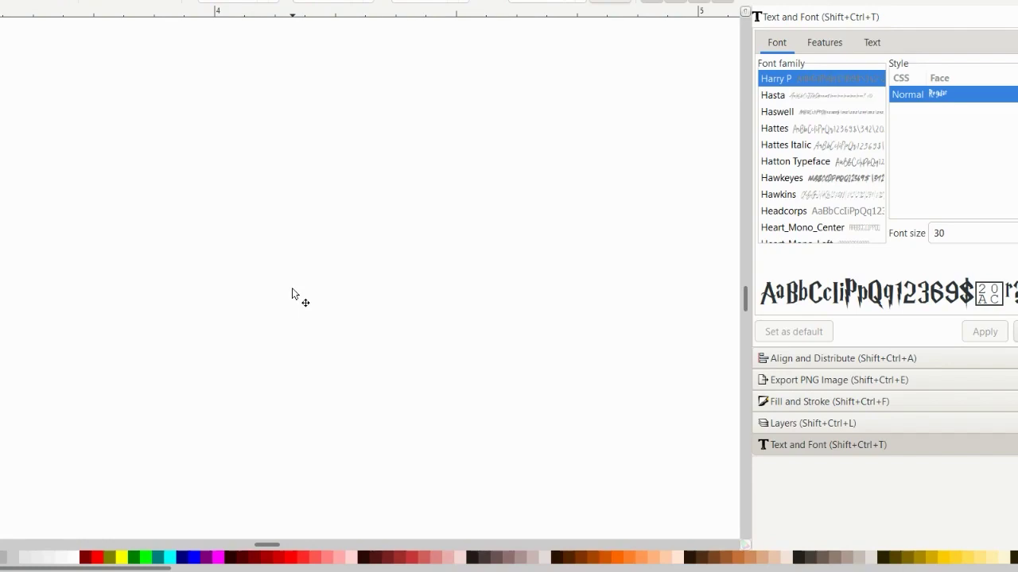
pyautogui.hotkey('ctrl', 'z')
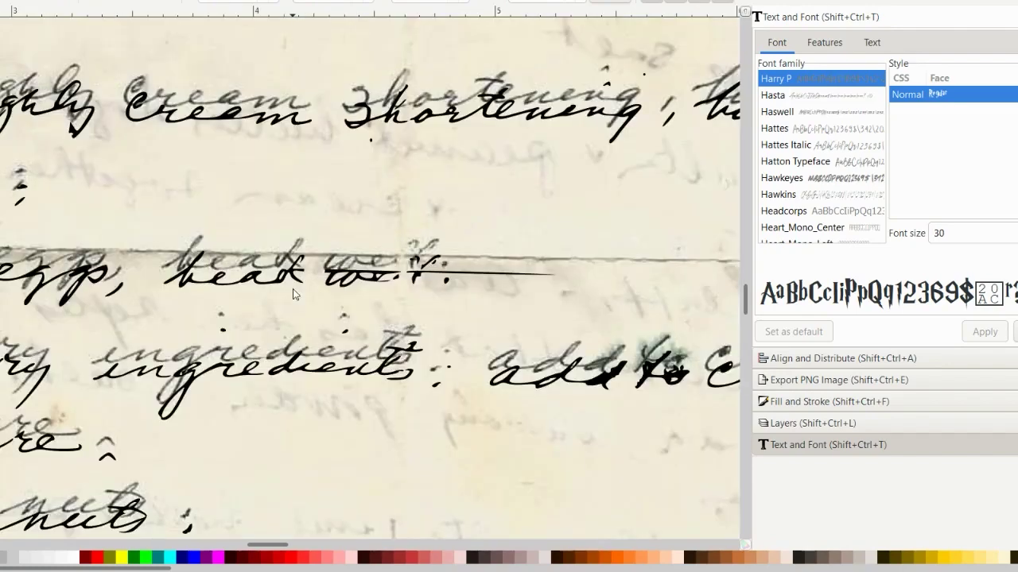
pyautogui.scroll(5, 287, 280)
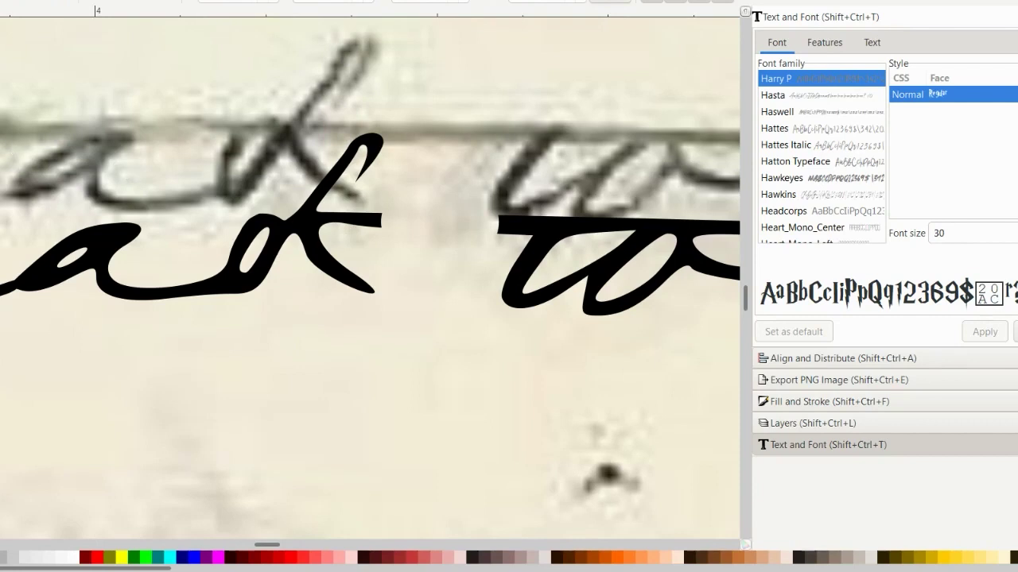
pyautogui.press('n')
pyautogui.scroll(-1, 335, 236)
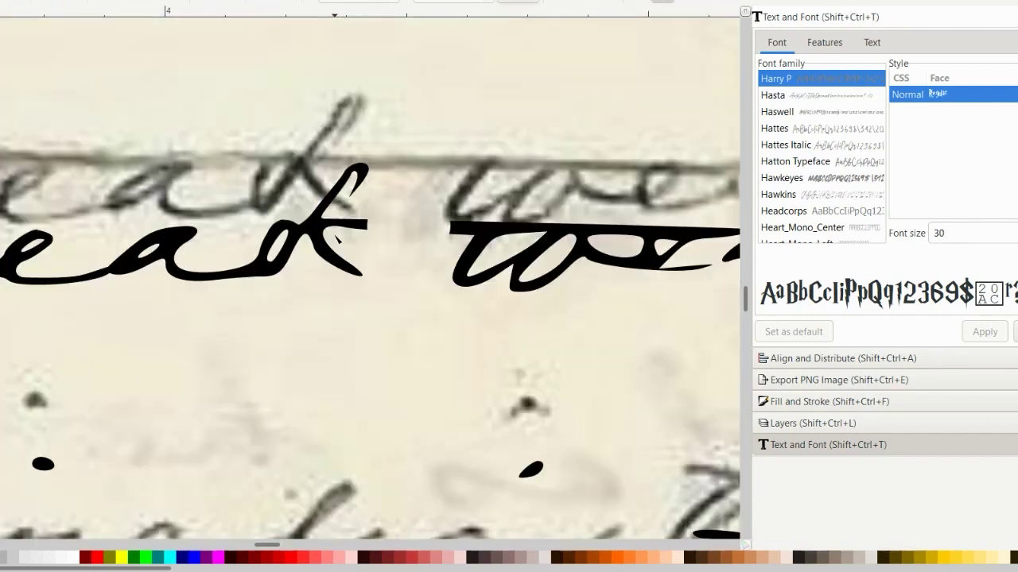
pyautogui.click(347, 229)
pyautogui.scroll(1, 352, 227)
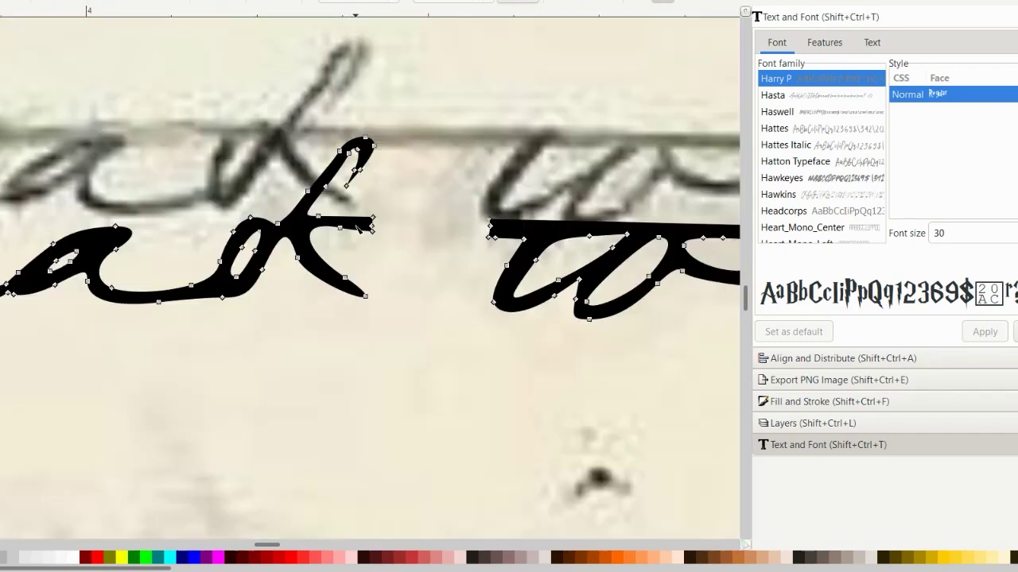
pyautogui.moveTo(390, 204); pyautogui.dragTo(322, 244)
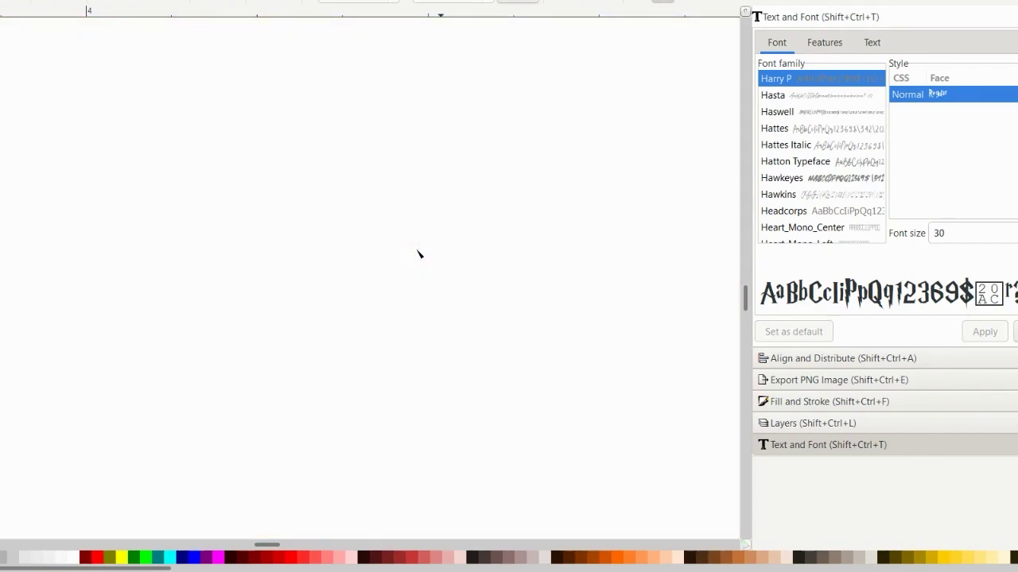
pyautogui.scroll(-3, 417, 250)
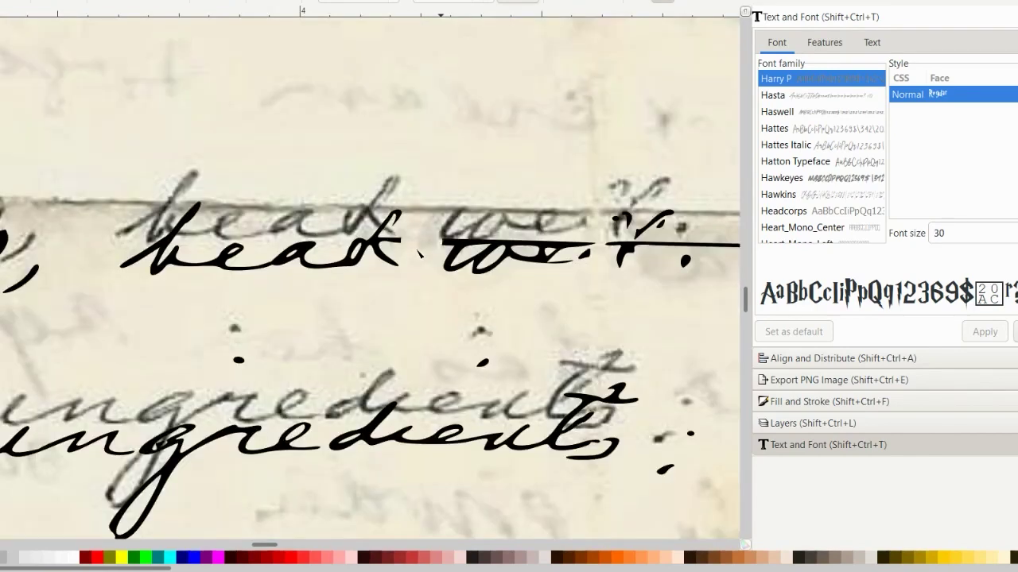
pyautogui.scroll(1, 418, 251)
pyautogui.scroll(2, 395, 243)
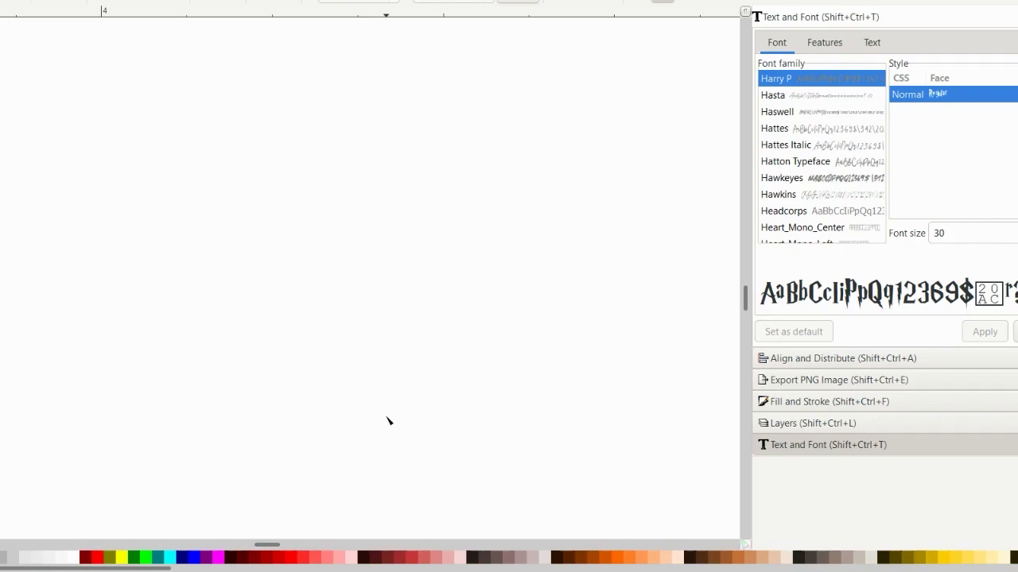
pyautogui.click(387, 571)
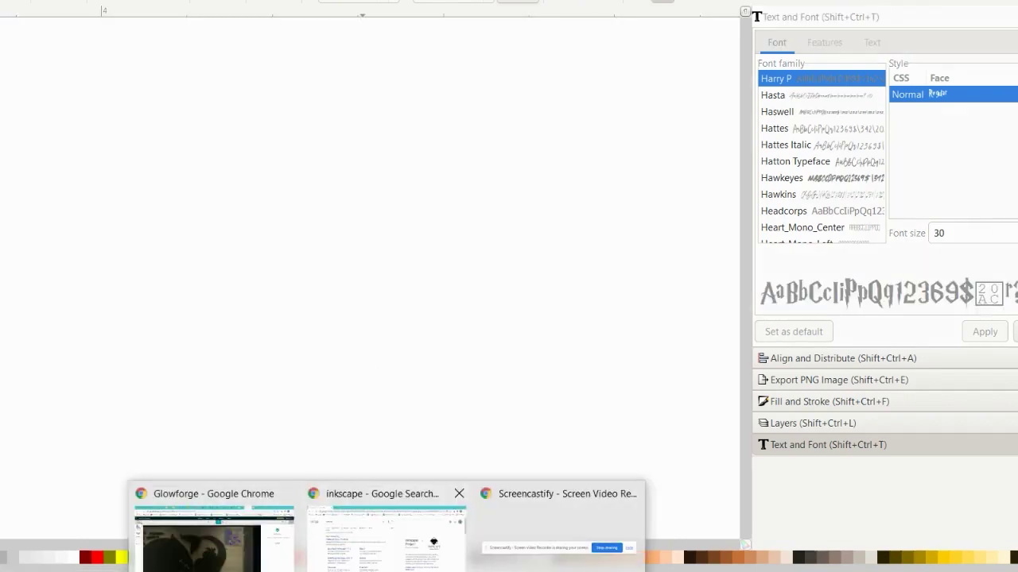
pyautogui.click(495, 554)
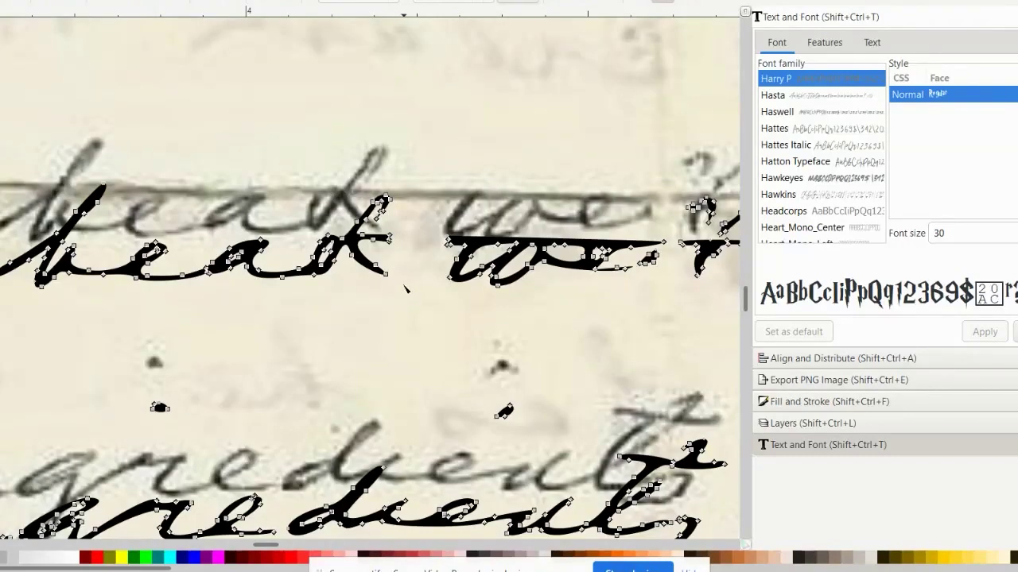
pyautogui.moveTo(398, 226)
pyautogui.mouseDown()
pyautogui.moveTo(373, 243)
pyautogui.moveTo(387, 247)
pyautogui.mouseUp()
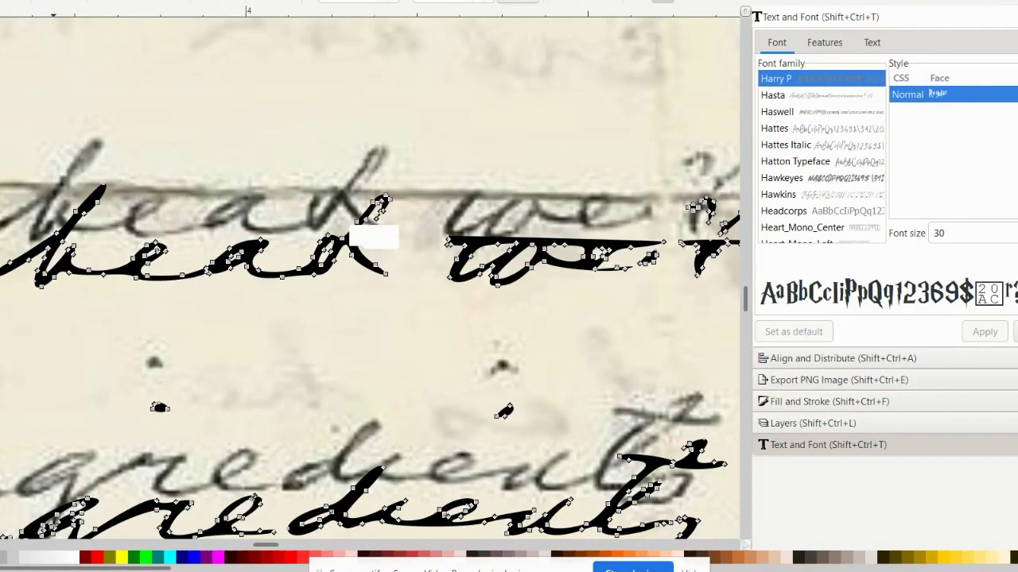
pyautogui.hotkey('alt', 'f')
pyautogui.press('Escape')
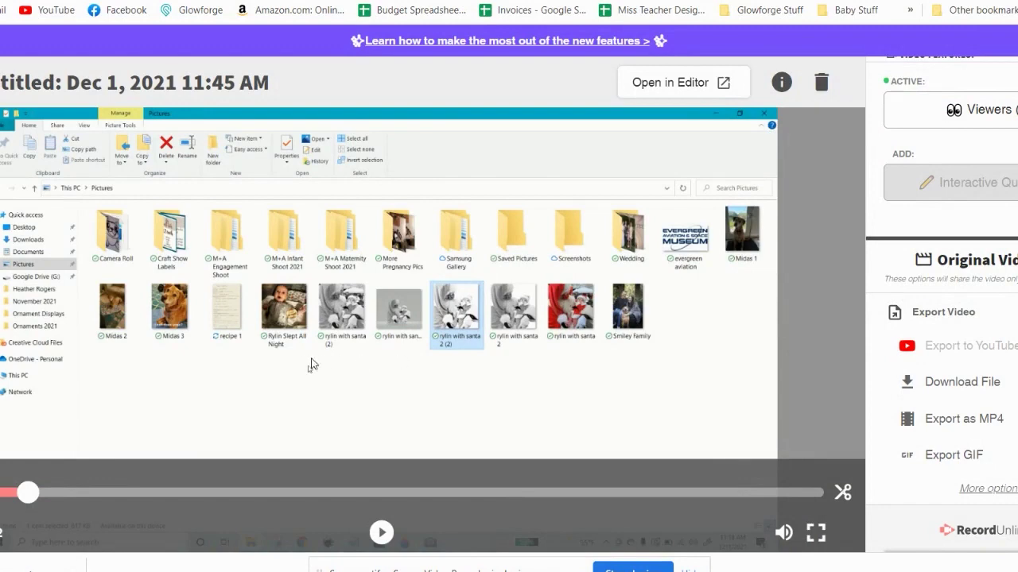
pyautogui.click(301, 358)
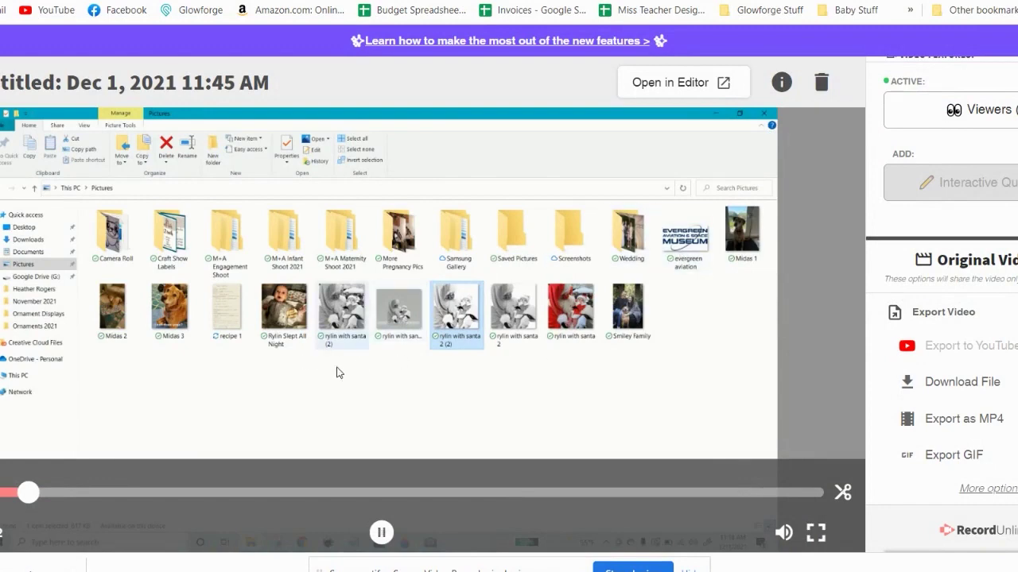
pyautogui.click(381, 533)
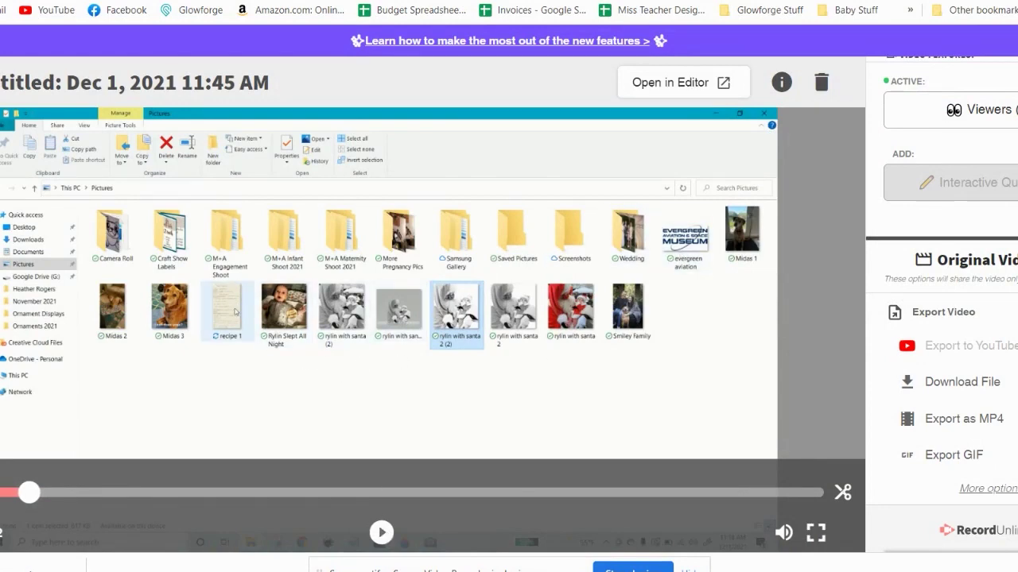
# Step: Switch to File Explorer and reopen the Inkscape drawing "recipe 1" from the Pictures folder
pyautogui.click(221, 541)
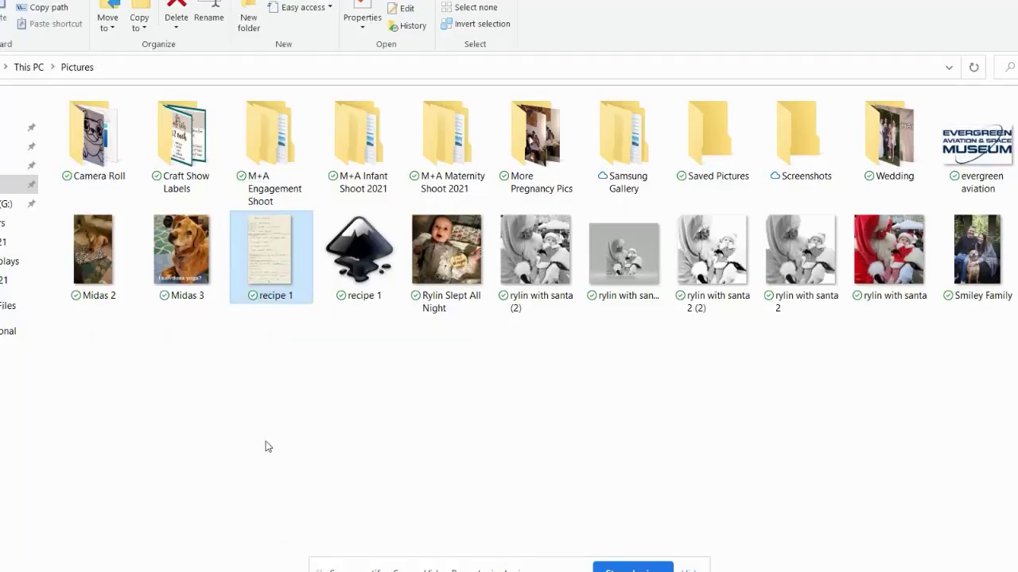
pyautogui.doubleClick(363, 266)
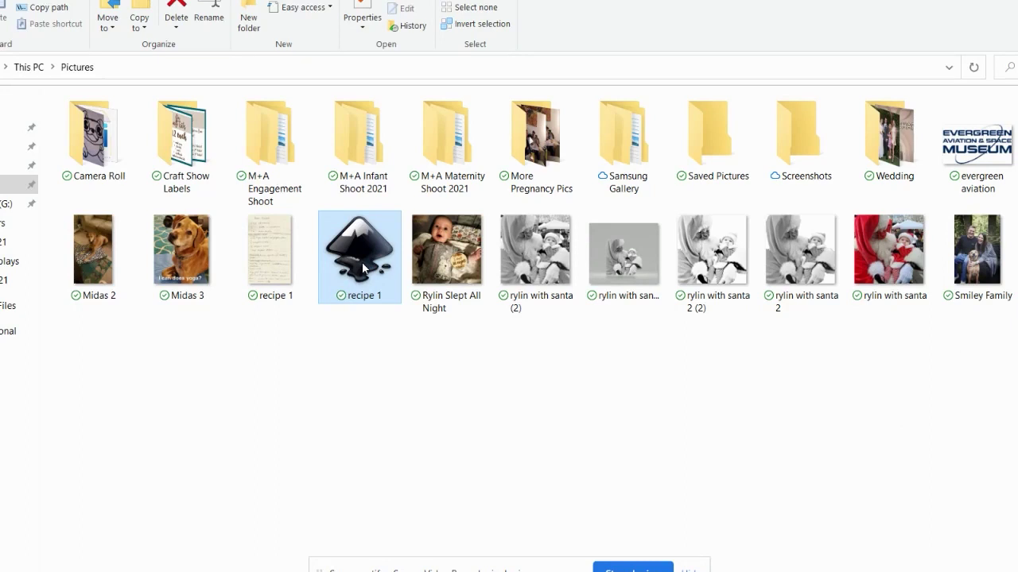
pyautogui.doubleClick(363, 267)
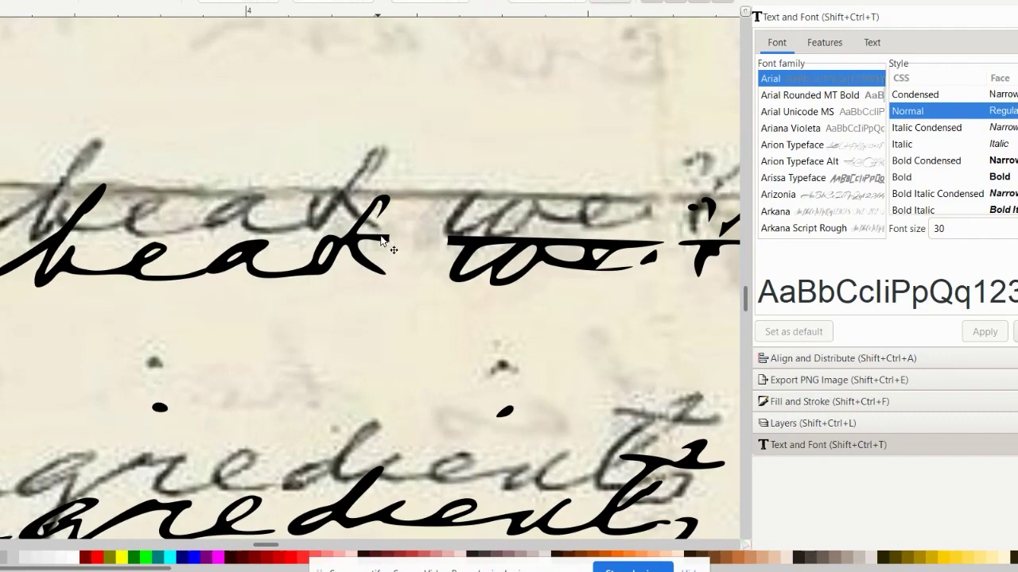
# Step: Delete the nodes of the leftover fold-line stub on the last letter of "beat" and pull the remaining node in against the stem
pyautogui.press('n')
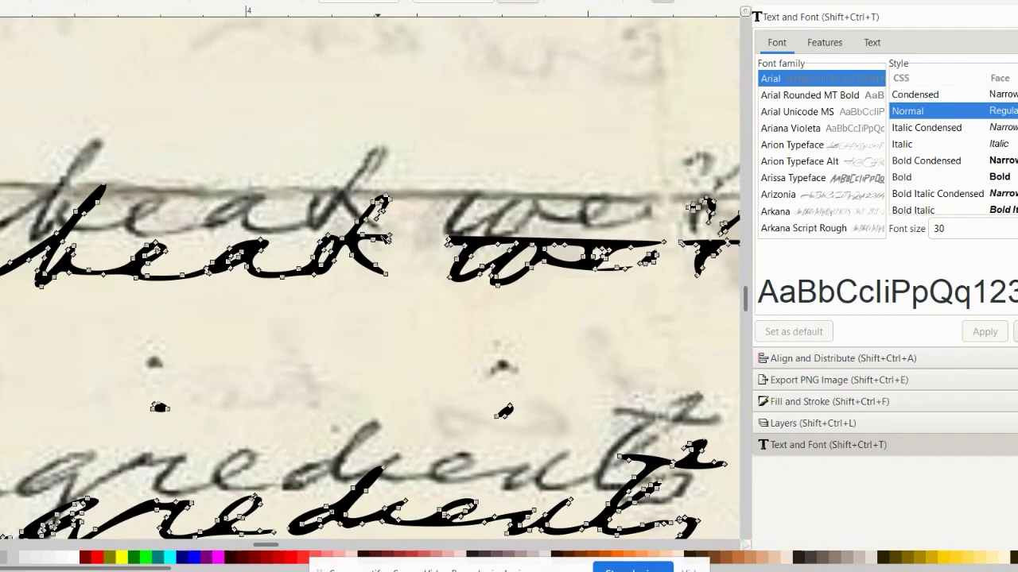
pyautogui.moveTo(400, 228); pyautogui.dragTo(359, 245)
pyautogui.press('Delete')
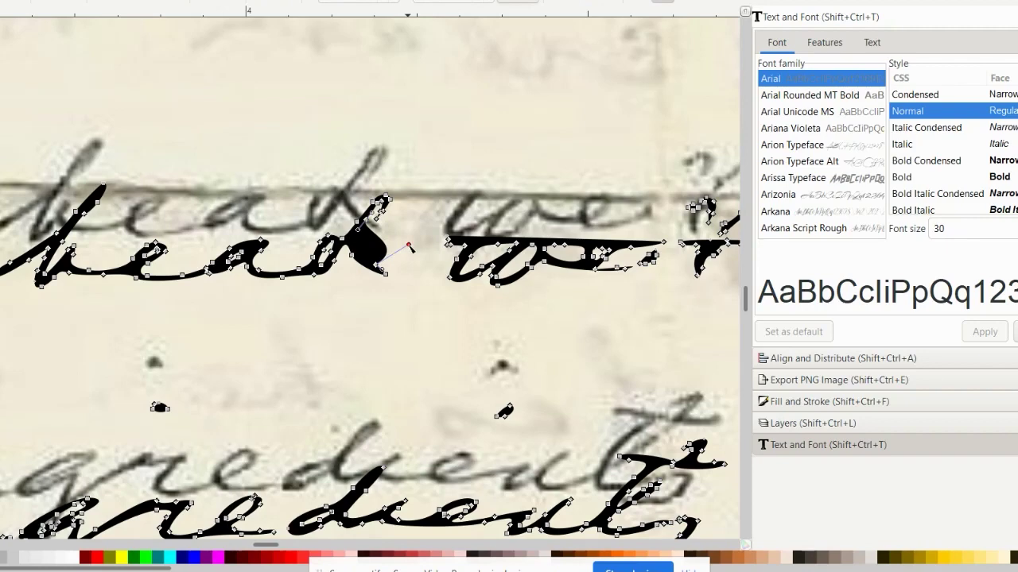
pyautogui.moveTo(411, 249); pyautogui.dragTo(361, 240)
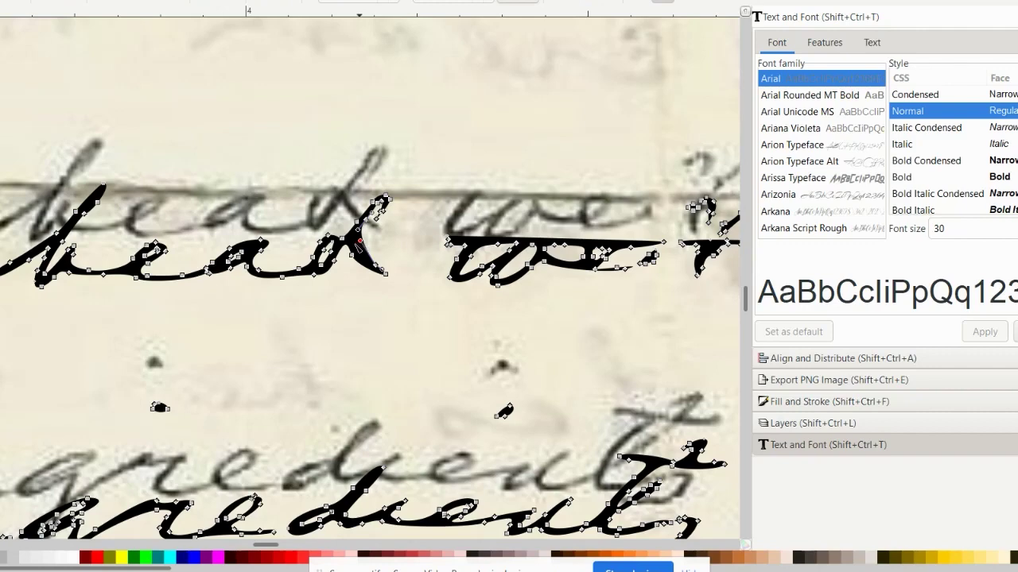
pyautogui.moveTo(359, 241)
pyautogui.mouseDown()
pyautogui.moveTo(382, 256)
pyautogui.moveTo(353, 252)
pyautogui.mouseUp()
pyautogui.click(347, 250)
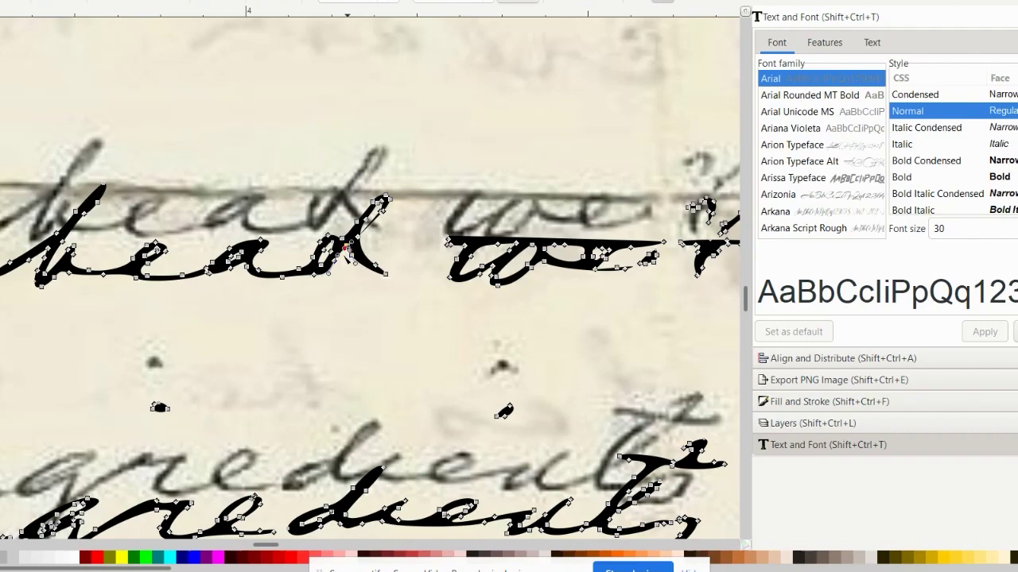
pyautogui.press('Escape')
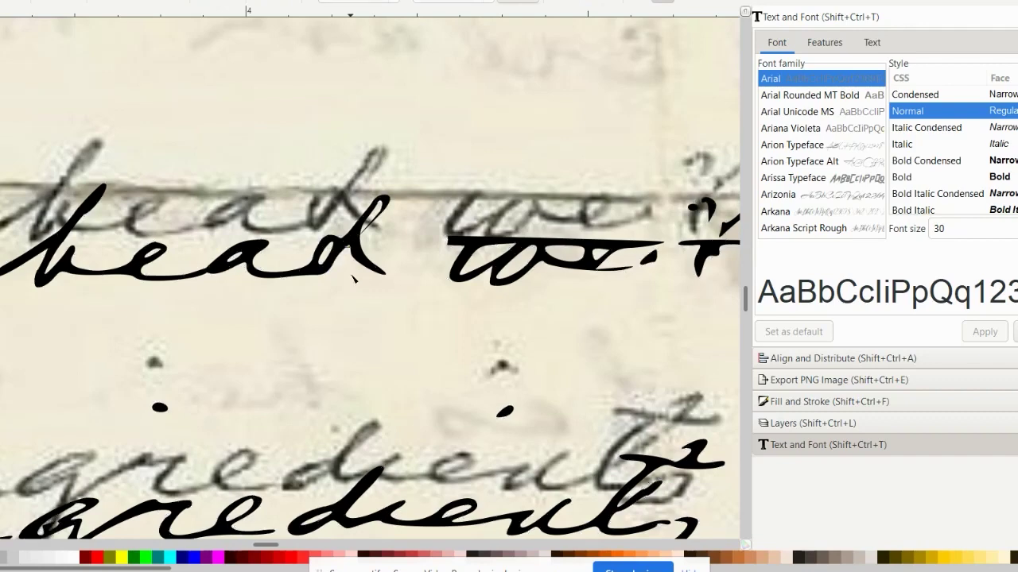
# Step: Reshape the inner opening of the last letter's loop in "beat" by moving its side and upper nodes outward and adjusting the loop's top node
pyautogui.click(334, 256)
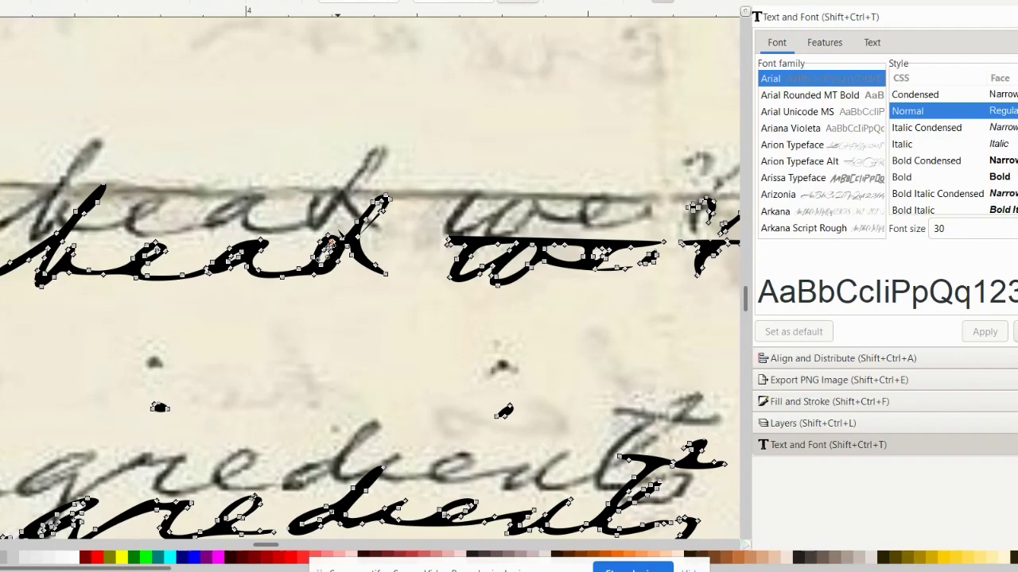
pyautogui.scroll(3, 340, 235)
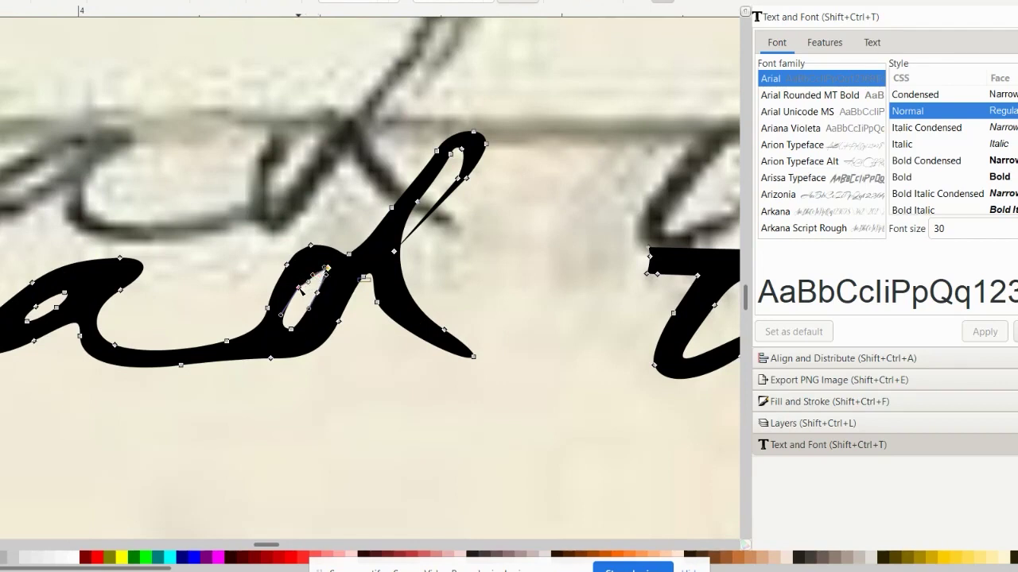
pyautogui.moveTo(299, 288); pyautogui.dragTo(294, 291)
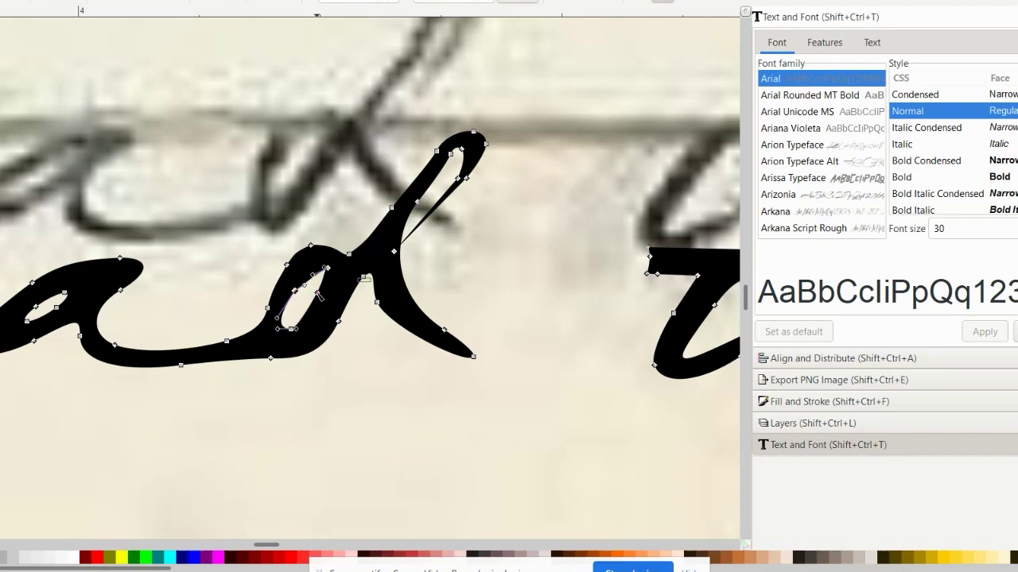
pyautogui.moveTo(317, 293); pyautogui.dragTo(321, 288)
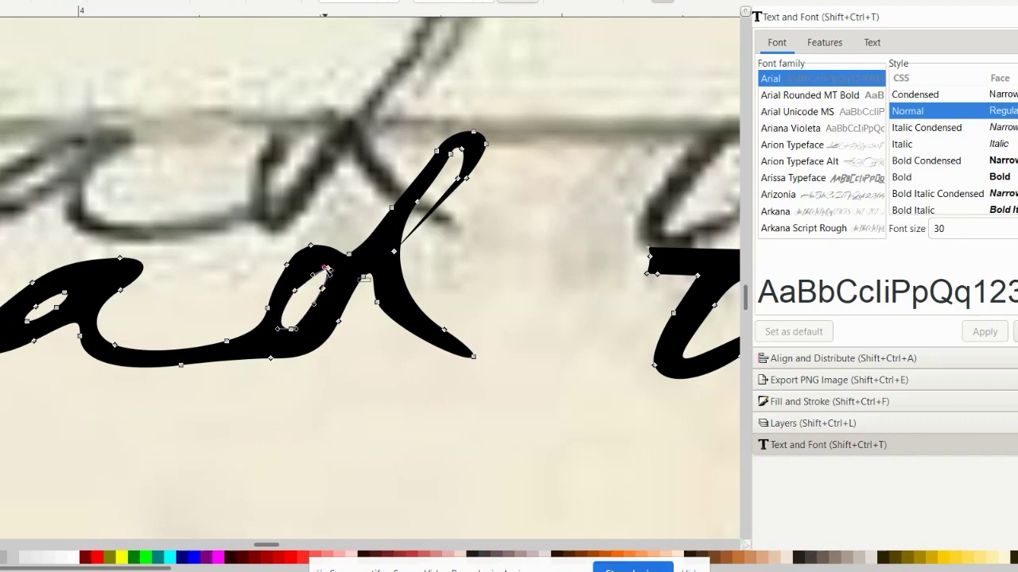
pyautogui.moveTo(325, 270)
pyautogui.mouseDown()
pyautogui.moveTo(333, 265)
pyautogui.moveTo(331, 278)
pyautogui.moveTo(309, 267)
pyautogui.mouseUp()
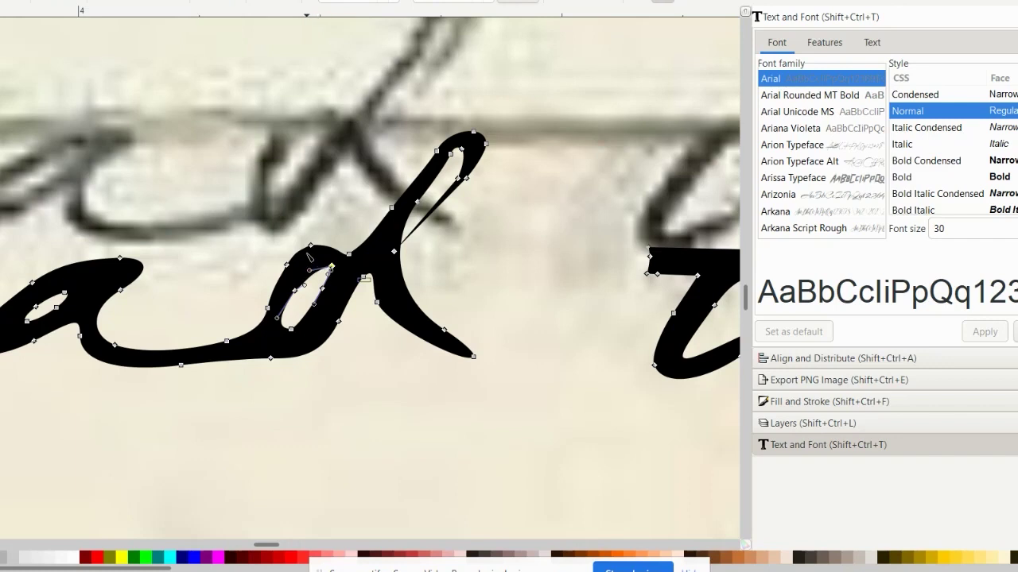
pyautogui.click(313, 248)
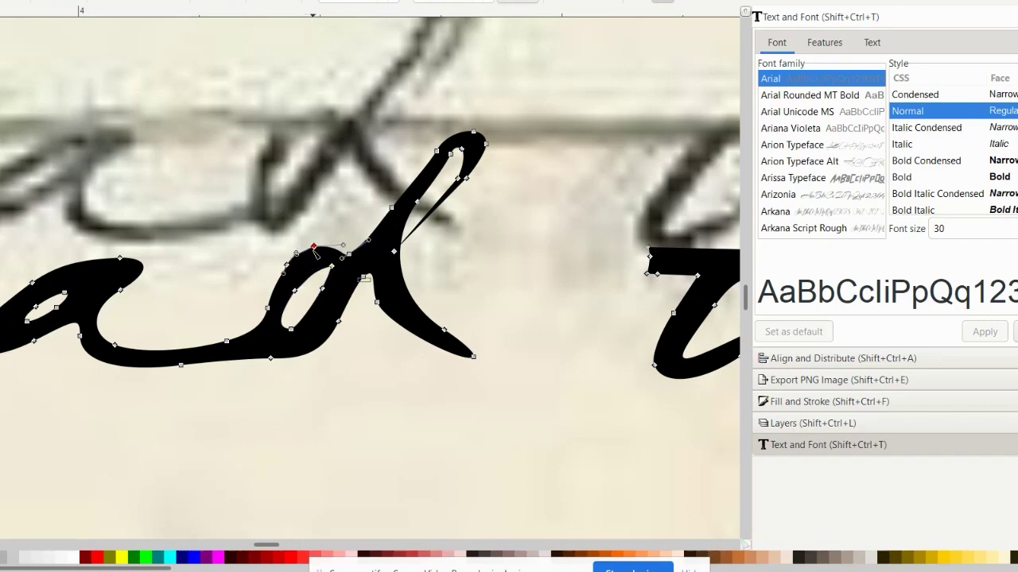
pyautogui.click(506, 298)
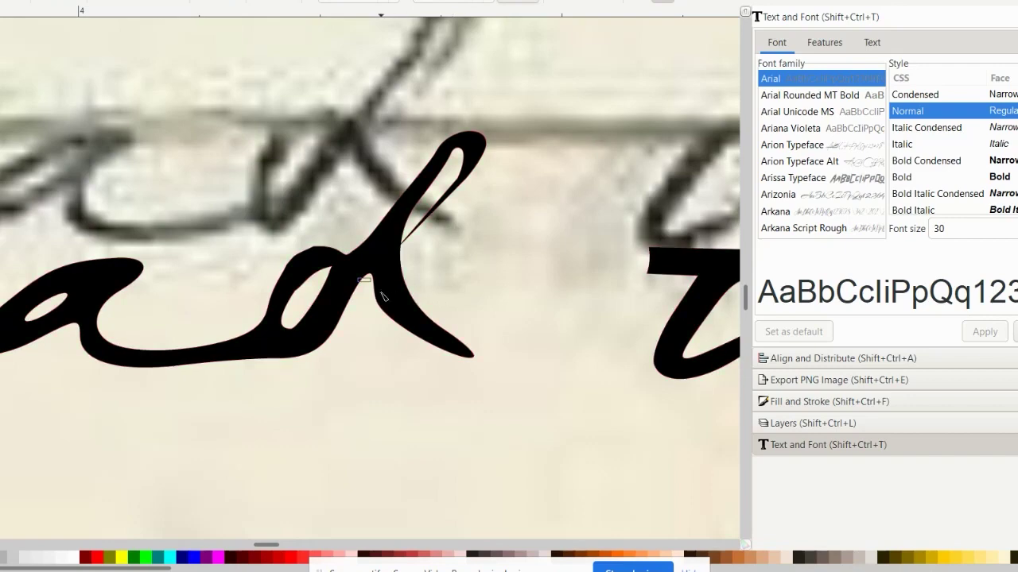
# Step: Reshape the base of the last letter's loop in "beat" by adjusting the nodes where it meets the connecting stroke
pyautogui.keyDown('ctrl'); pyautogui.scroll(-3, 381, 297); pyautogui.keyUp('ctrl')
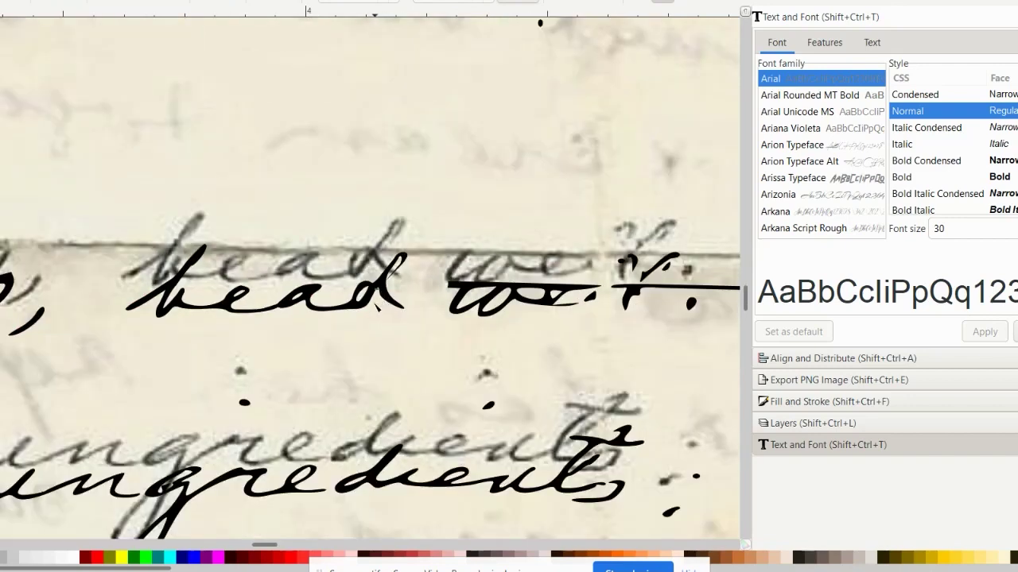
pyautogui.hotkey('ctrl', 'a')
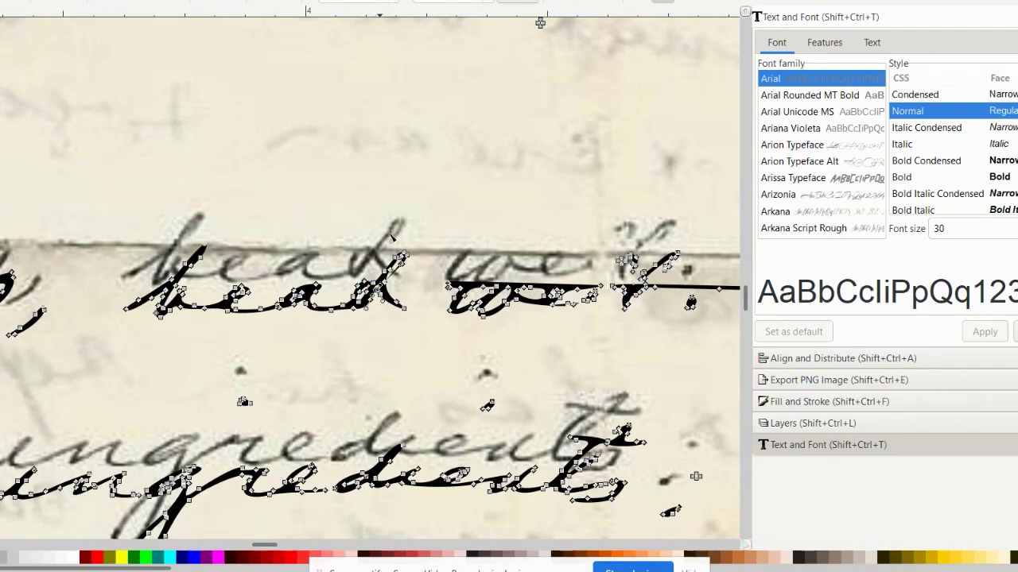
pyautogui.scroll(3, 391, 240)
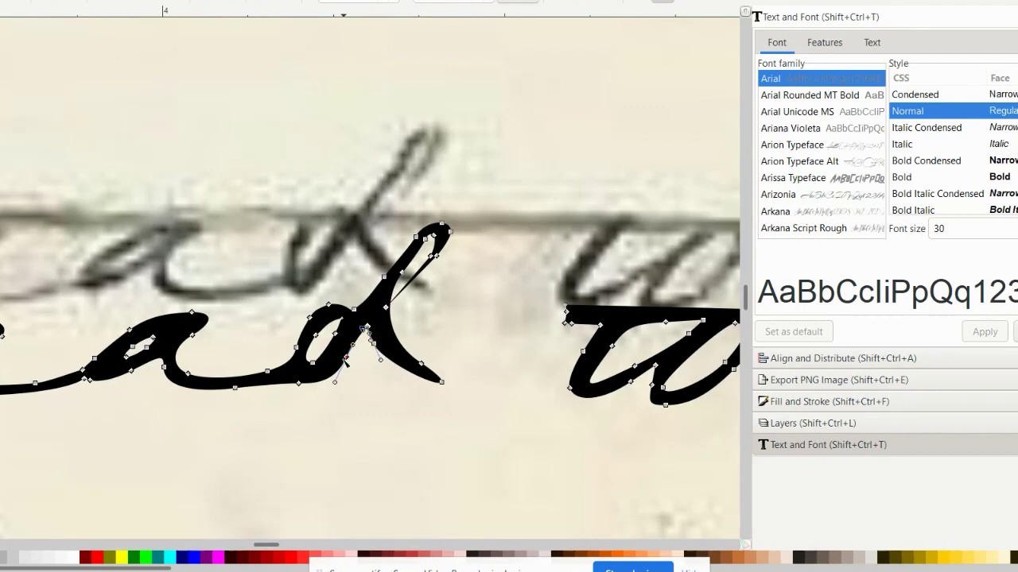
pyautogui.moveTo(347, 357); pyautogui.dragTo(333, 380)
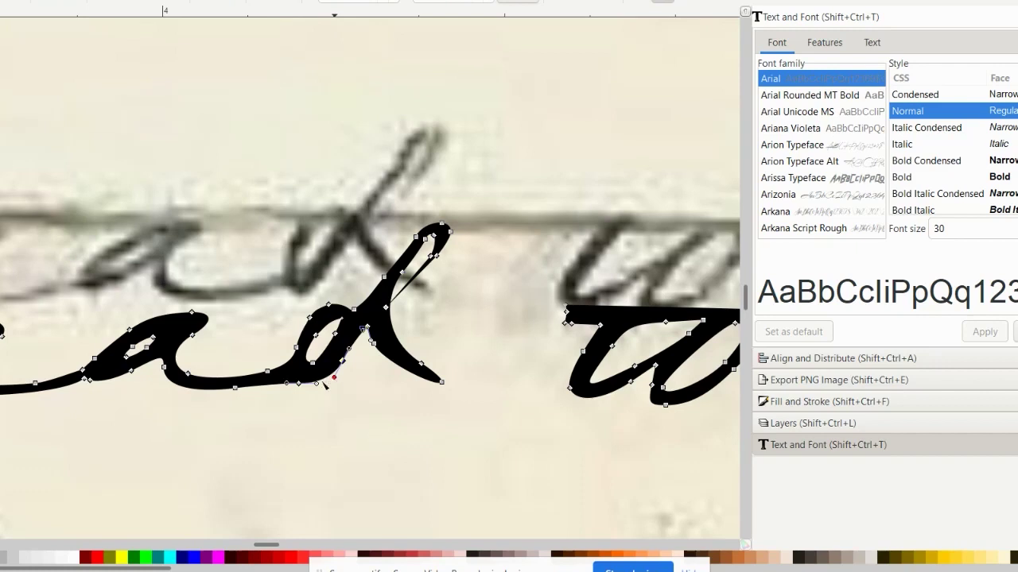
pyautogui.click(299, 384)
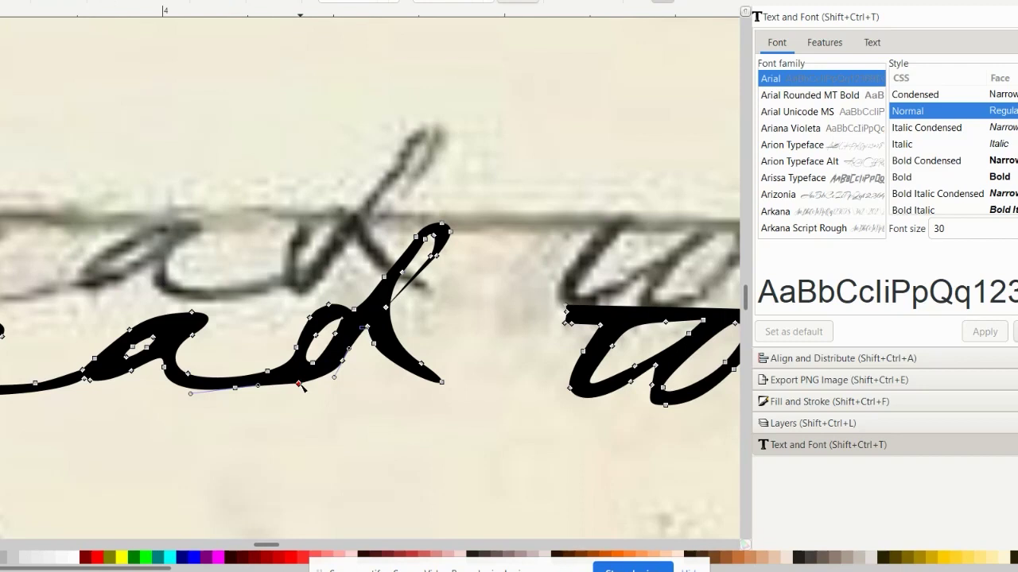
pyautogui.moveTo(299, 384)
pyautogui.mouseDown()
pyautogui.moveTo(296, 373)
pyautogui.moveTo(291, 390)
pyautogui.moveTo(298, 372)
pyautogui.mouseUp()
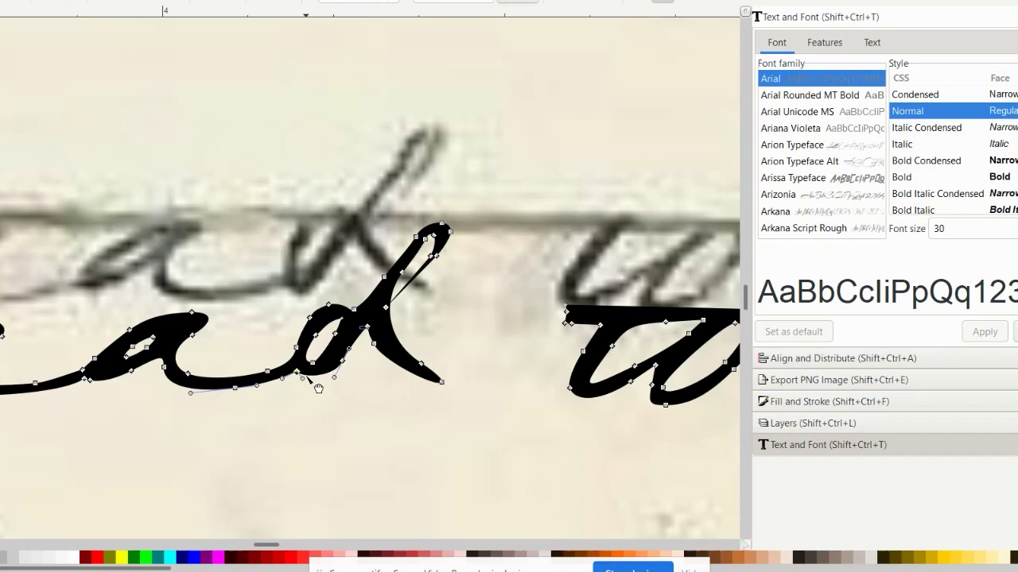
# Step: Refine the curves at the base, inner opening and top of the last letter's loop in "beat" by adjusting their nodes and handles
pyautogui.moveTo(318, 388); pyautogui.dragTo(317, 393)
pyautogui.click(313, 367)
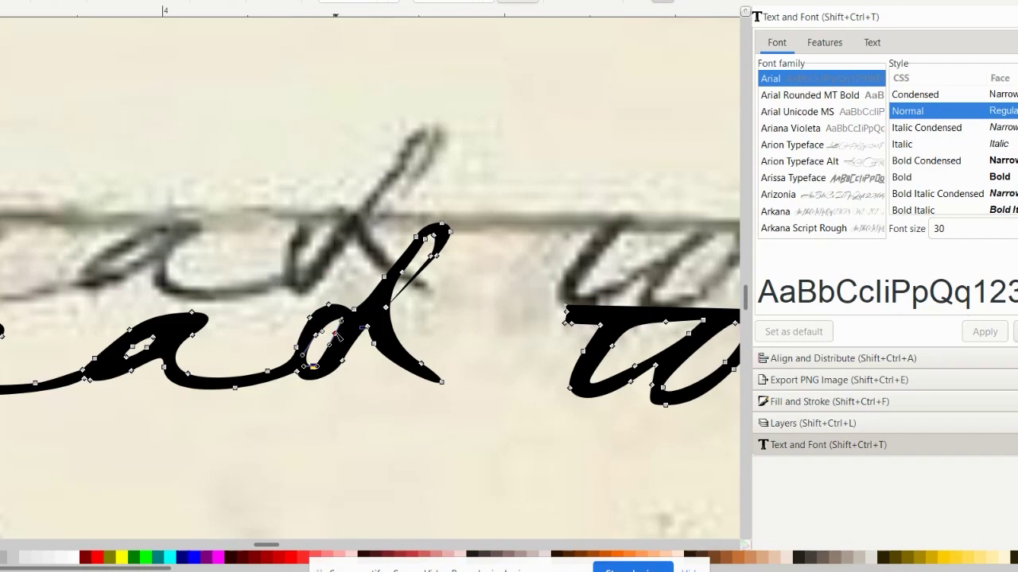
pyautogui.click(337, 334)
pyautogui.moveTo(343, 319)
pyautogui.mouseDown()
pyautogui.moveTo(334, 320)
pyautogui.moveTo(342, 321)
pyautogui.mouseUp()
pyautogui.click(380, 467)
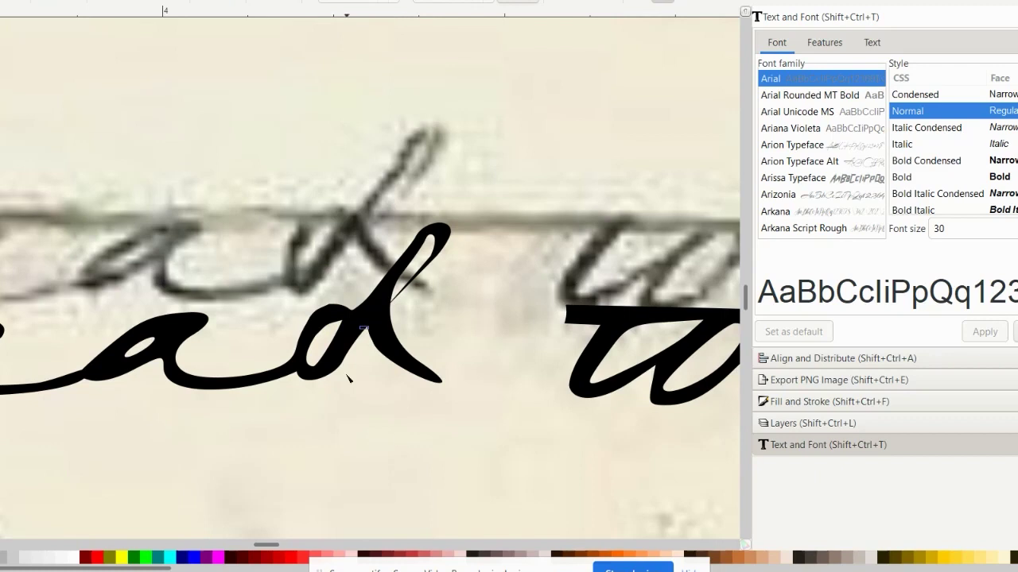
pyautogui.click(324, 312)
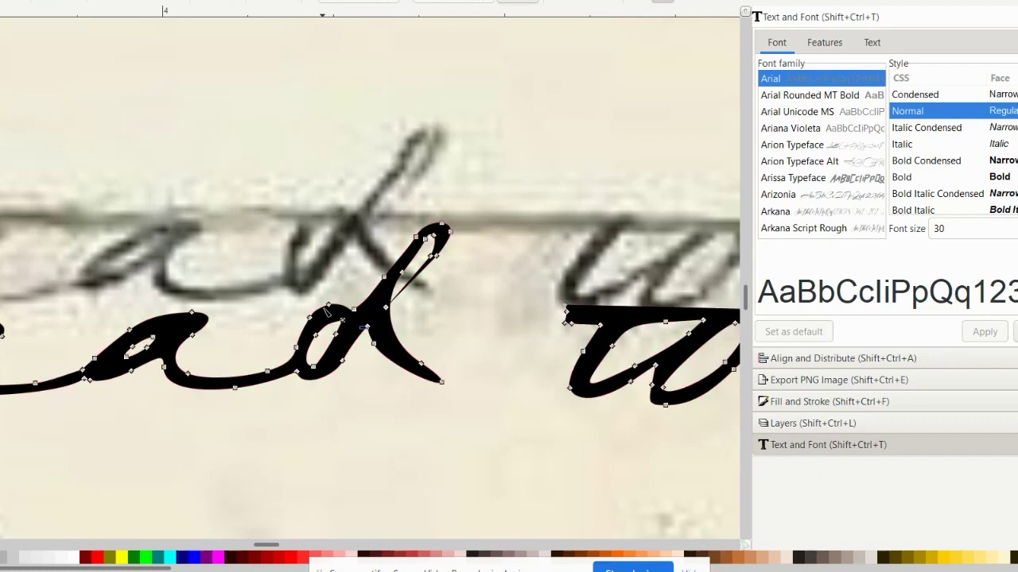
pyautogui.moveTo(327, 305); pyautogui.dragTo(312, 311)
pyautogui.click(408, 421)
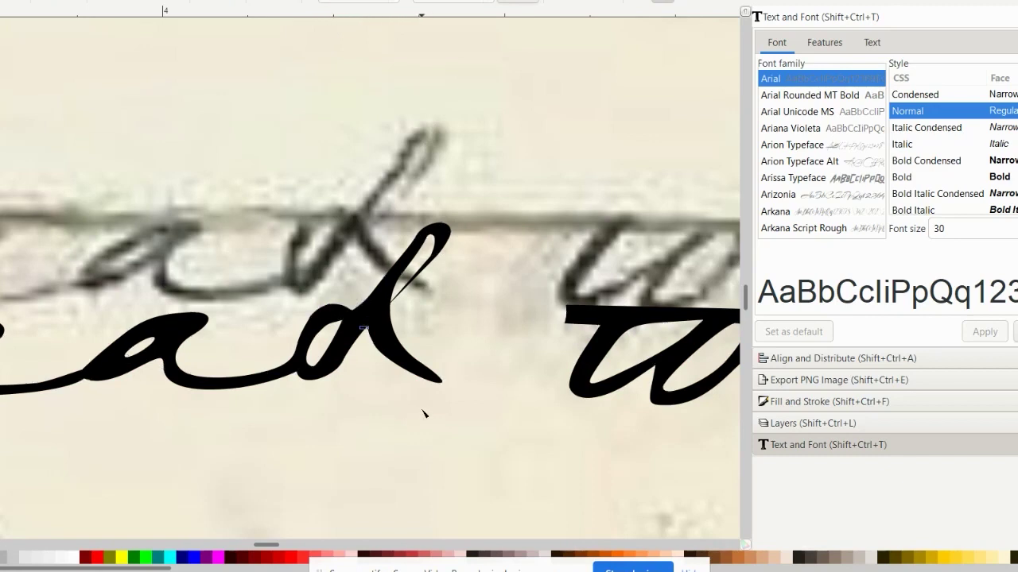
# Step: Delete the outer end of the fold-line remnant on the first stroke of "well" and pull the remaining node's long handle in beside the letter
pyautogui.keyDown('ctrl'); pyautogui.scroll(-3, 424, 413); pyautogui.keyUp('ctrl')
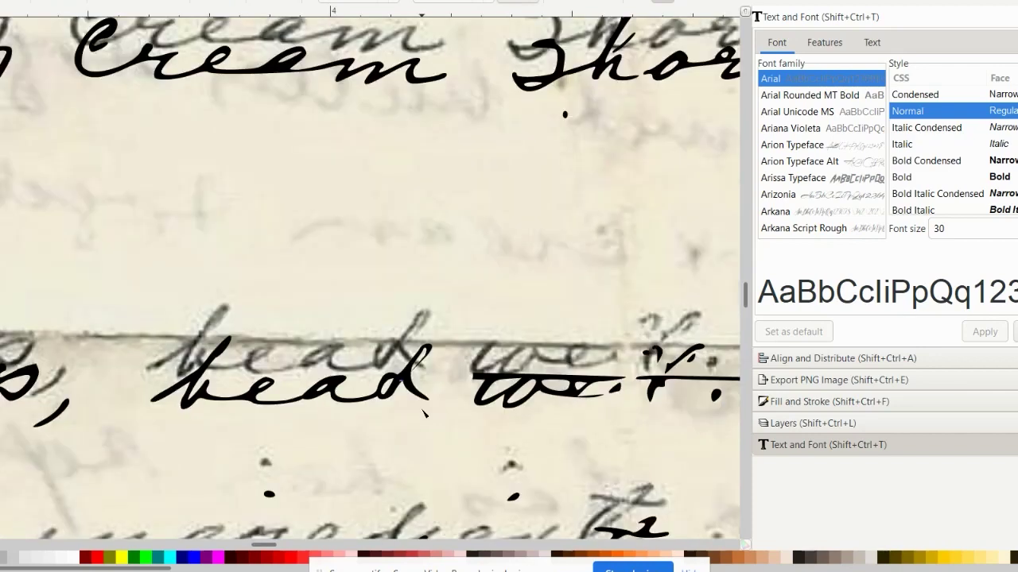
pyautogui.hscroll(3, 423, 412)
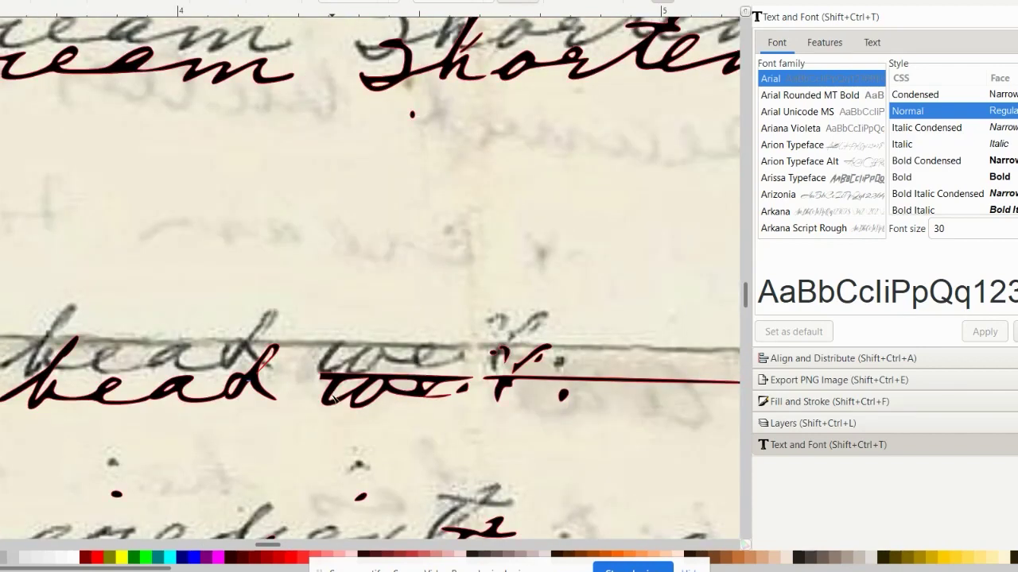
pyautogui.click(412, 114)
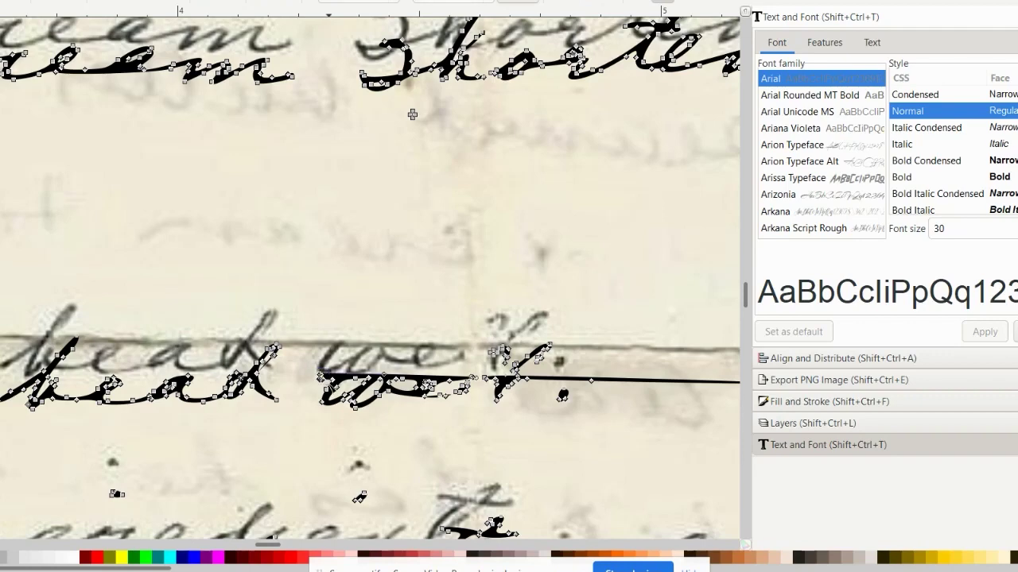
pyautogui.press('Delete')
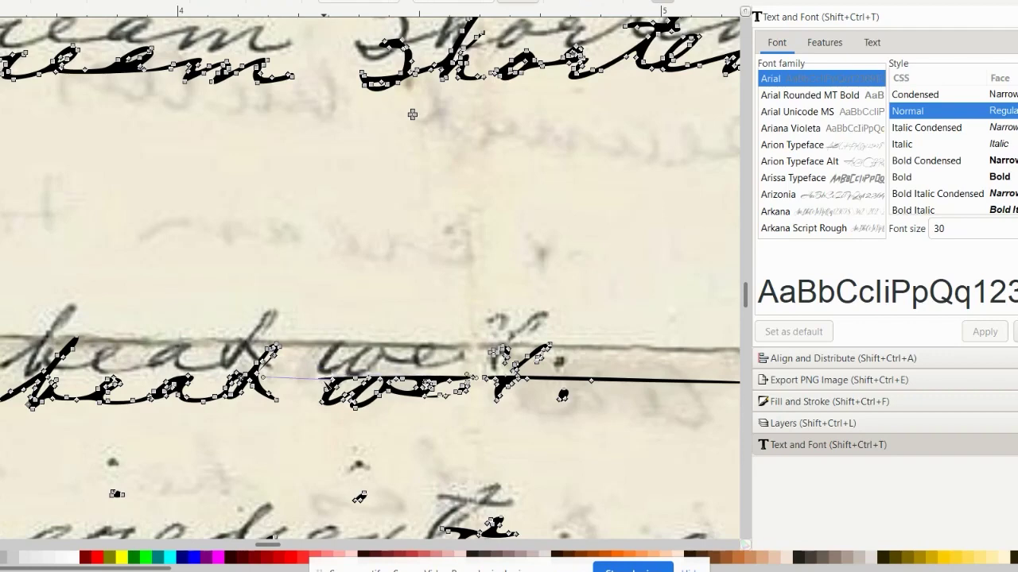
pyautogui.scroll(4, 331, 388)
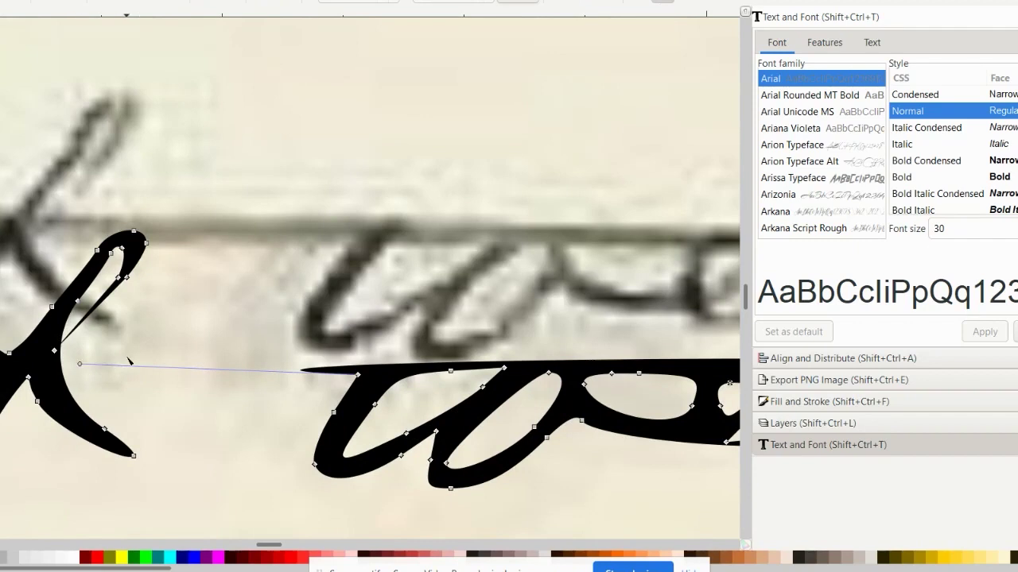
pyautogui.moveTo(79, 365); pyautogui.dragTo(348, 368)
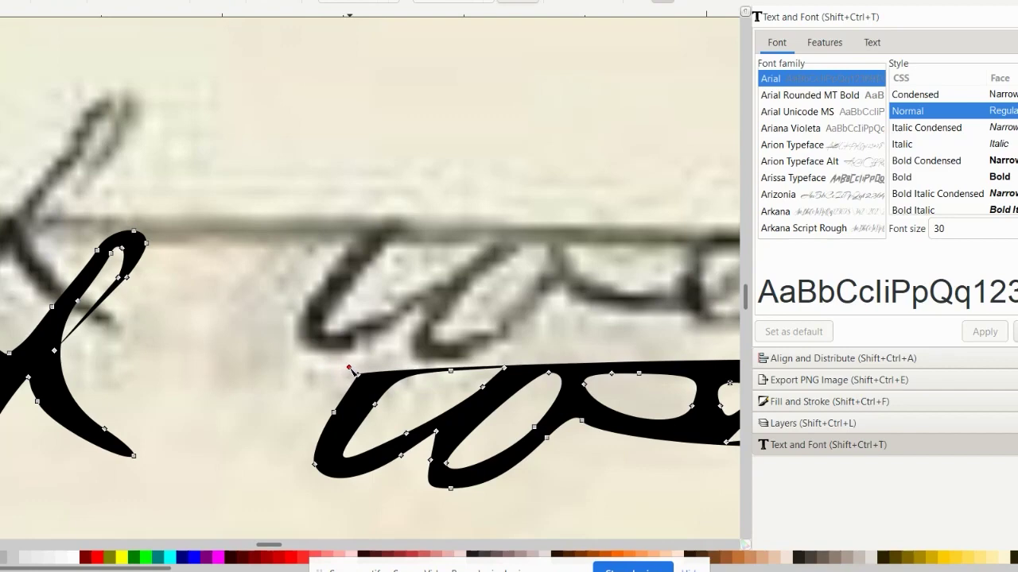
# Step: Examine the lettering along the fold line from "add eggs" to "beat well" for remaining traced remnants
pyautogui.hscroll(5, 400, 332)
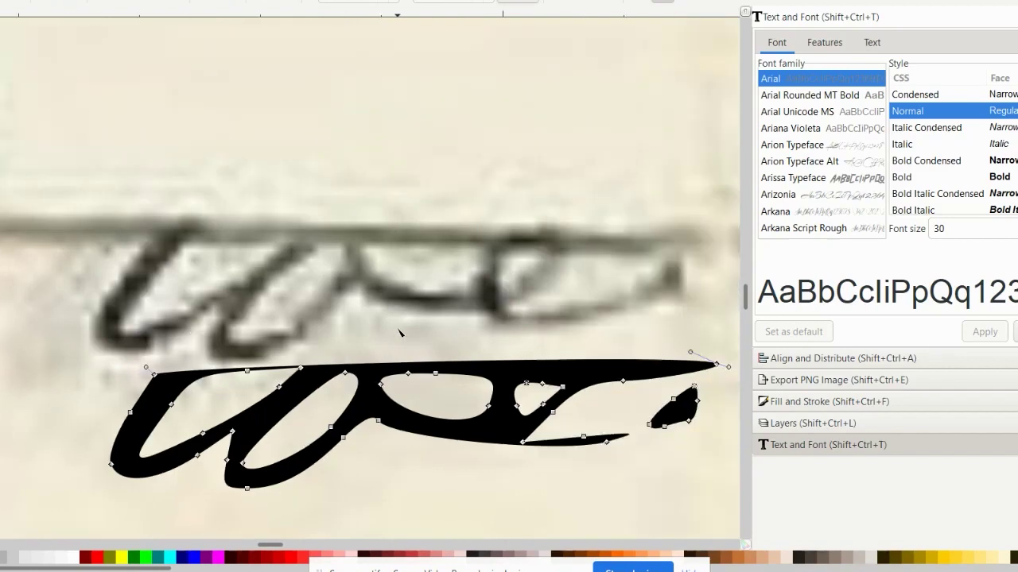
pyautogui.keyDown('ctrl'); pyautogui.scroll(-1, 399, 333); pyautogui.keyUp('ctrl')
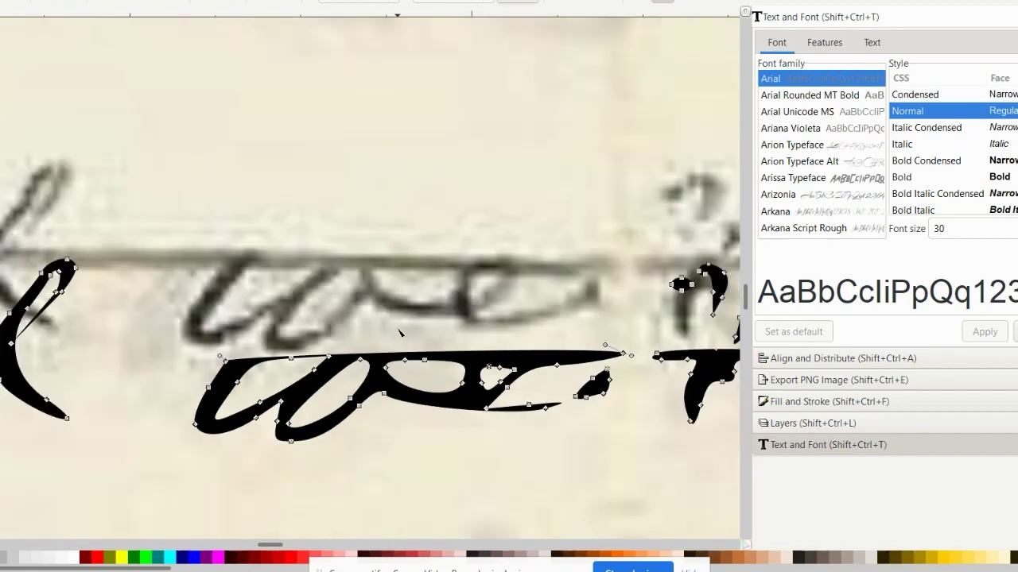
pyautogui.keyDown('ctrl'); pyautogui.scroll(-2, 399, 332); pyautogui.keyUp('ctrl')
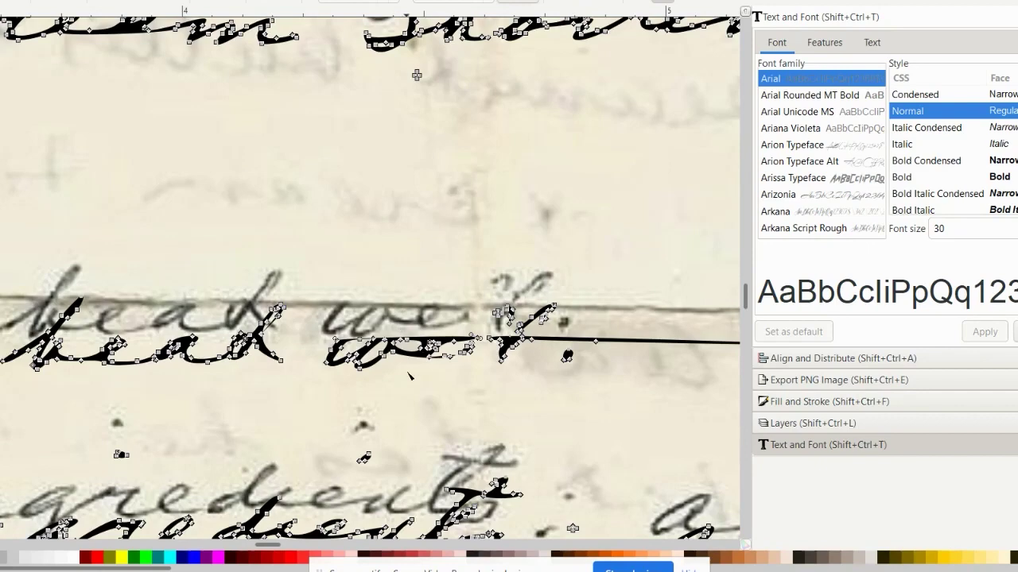
pyautogui.keyDown('ctrl'); pyautogui.scroll(-2, 409, 380); pyautogui.keyUp('ctrl')
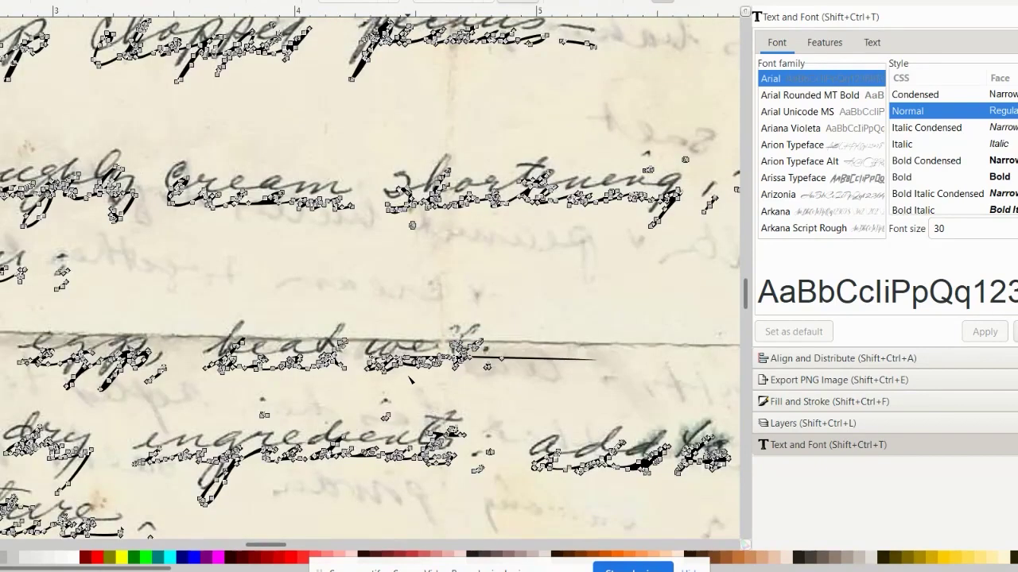
pyautogui.hscroll(-8, 409, 380)
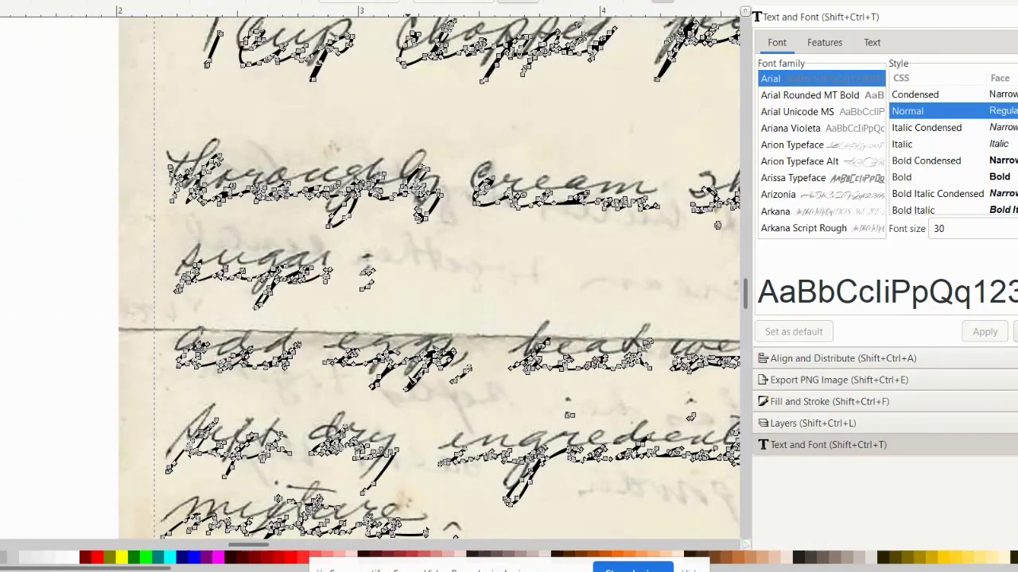
pyautogui.hscroll(3, 411, 379)
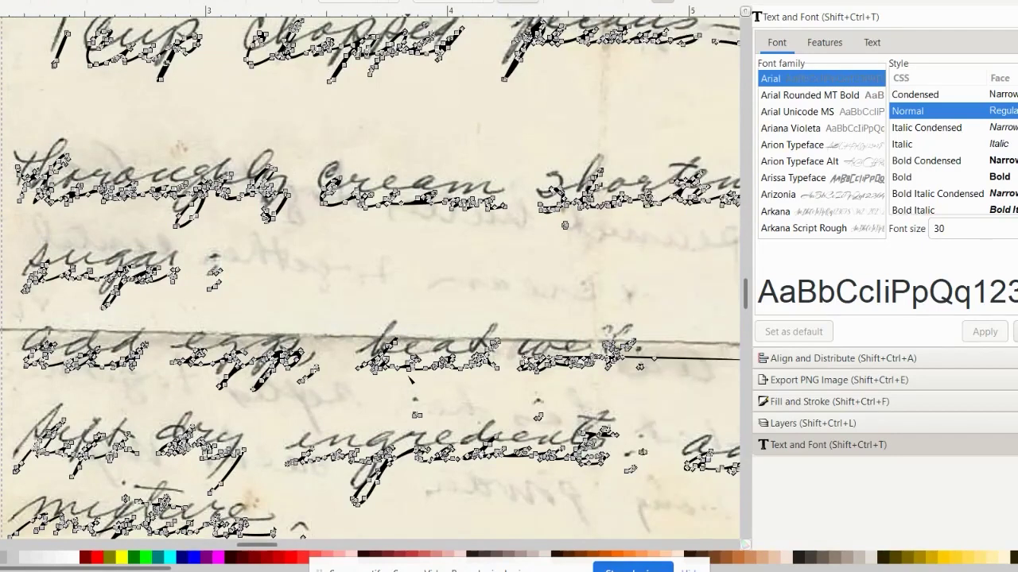
pyautogui.hscroll(3, 411, 380)
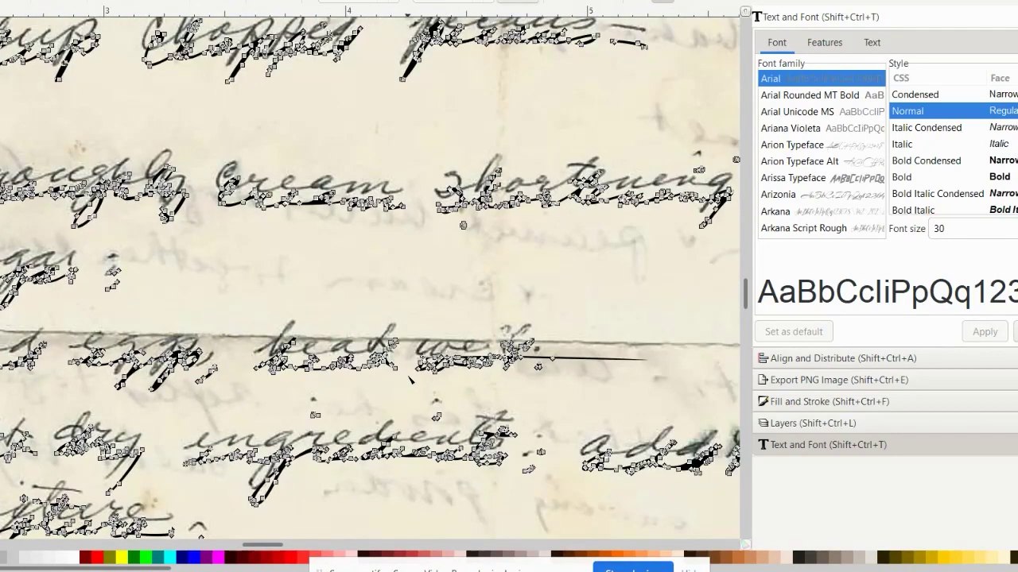
# Step: Draw three small ellipses side by side over the fold-line remnant along the upper edge of "we" in "well"
pyautogui.scroll(3, 409, 380)
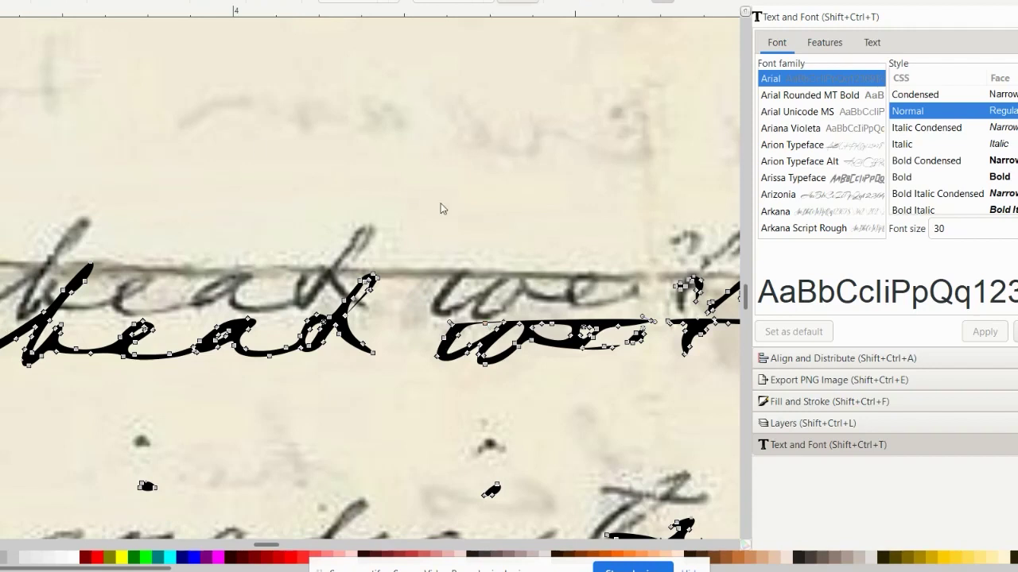
pyautogui.click(468, 303)
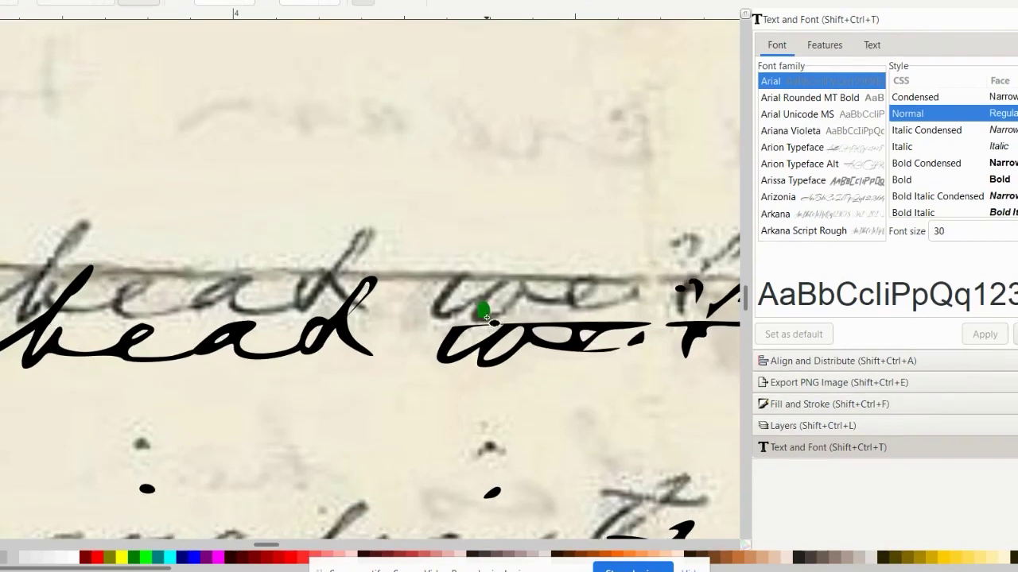
pyautogui.moveTo(487, 317); pyautogui.dragTo(497, 331)
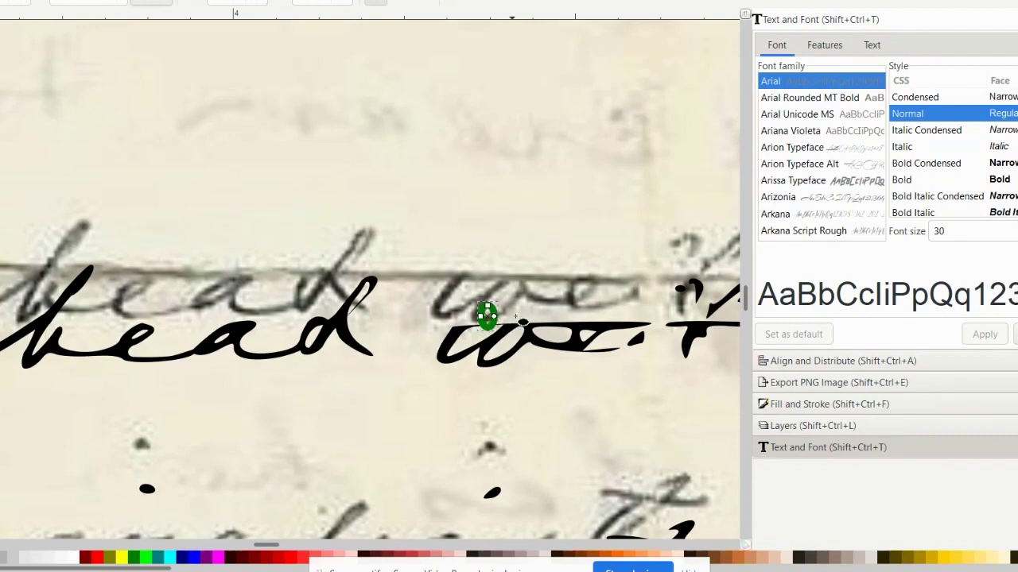
pyautogui.click(550, 315)
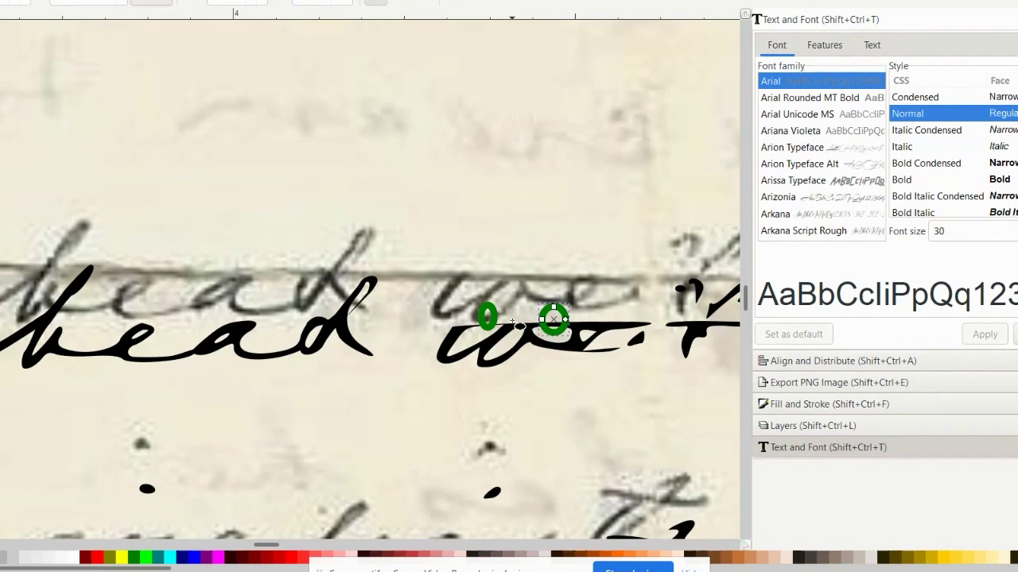
pyautogui.click(517, 320)
pyautogui.click(519, 322)
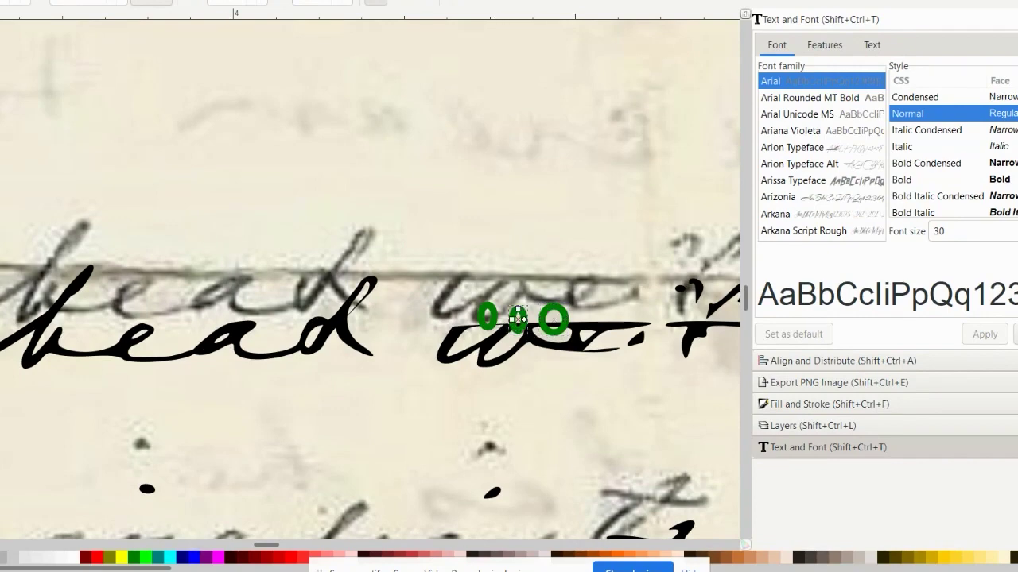
# Step: Merge the three ellipses into one shape and subtract it from the traced lettering
pyautogui.press('s')
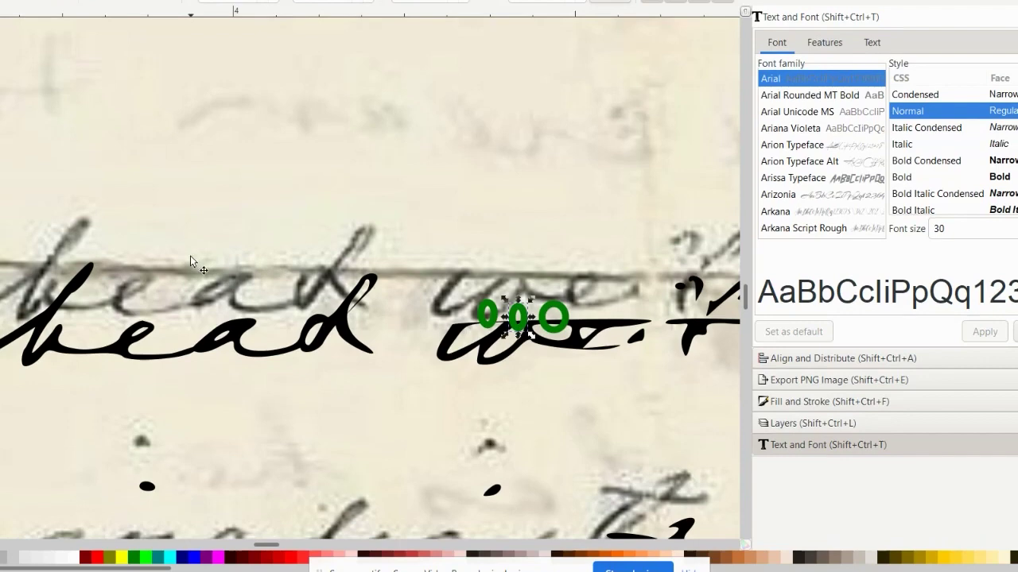
pyautogui.keyDown('shift'); pyautogui.click(481, 313); pyautogui.keyUp('shift')
pyautogui.keyDown('shift'); pyautogui.click(541, 309); pyautogui.keyUp('shift')
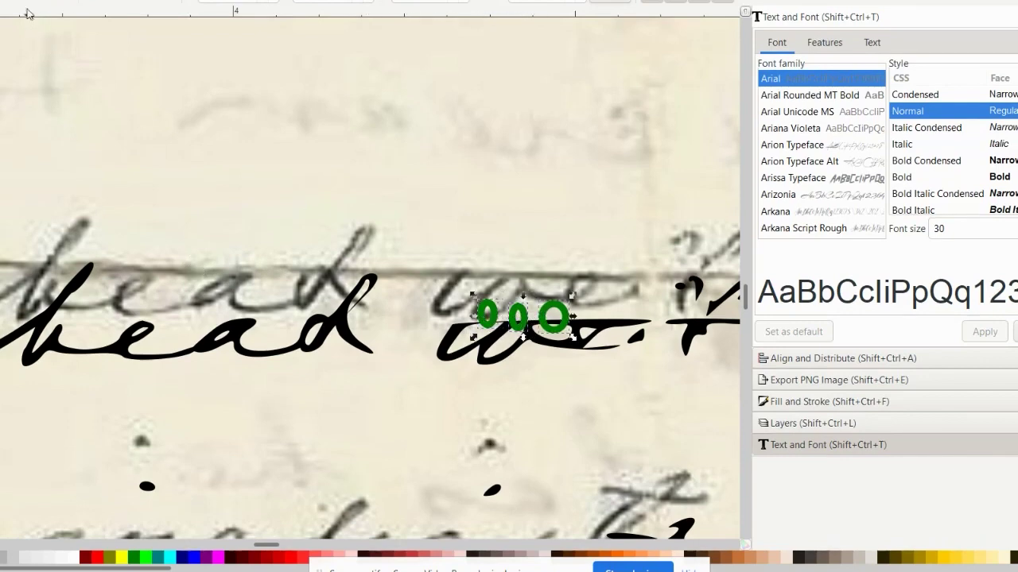
pyautogui.click(60, 0)
pyautogui.click(82, 42)
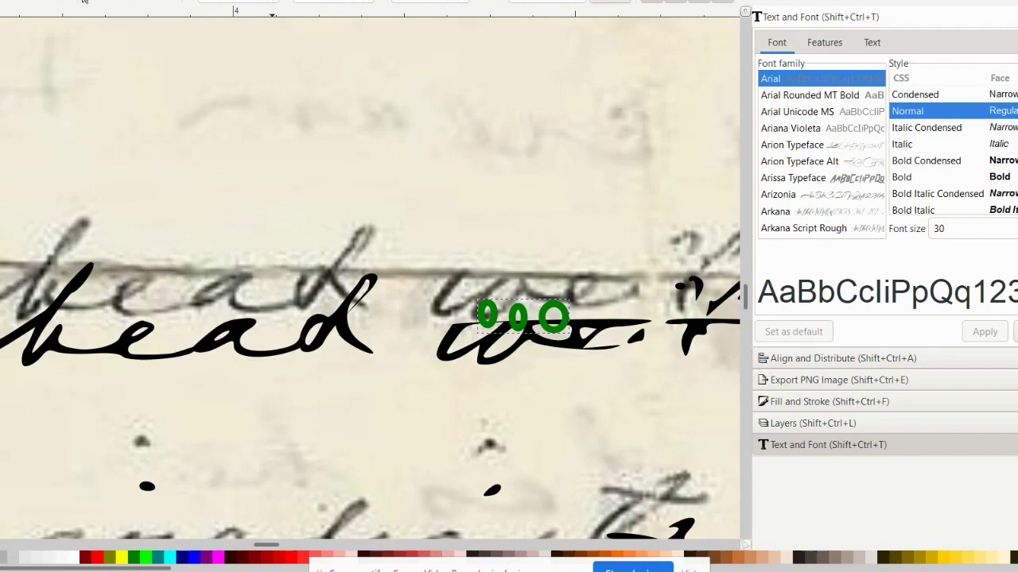
pyautogui.click(85, 2)
pyautogui.click(90, 60)
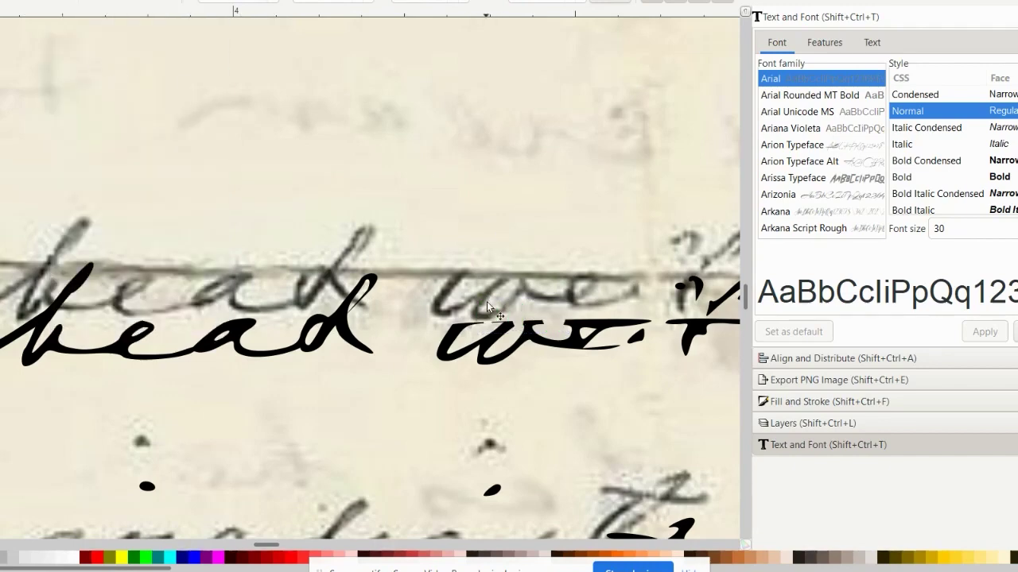
# Step: Remove the leftover fold-line nodes from the tops of the "w" strokes in "well" and adjust the handles to shape clean stroke ends
pyautogui.doubleClick(472, 329)
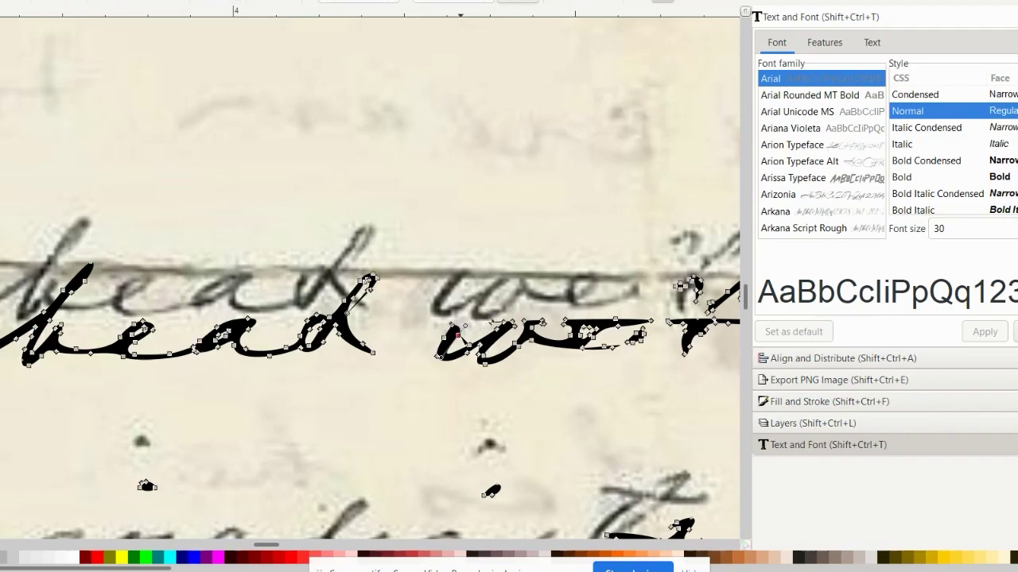
pyautogui.moveTo(443, 314)
pyautogui.mouseDown()
pyautogui.moveTo(472, 340)
pyautogui.moveTo(466, 330)
pyautogui.mouseUp()
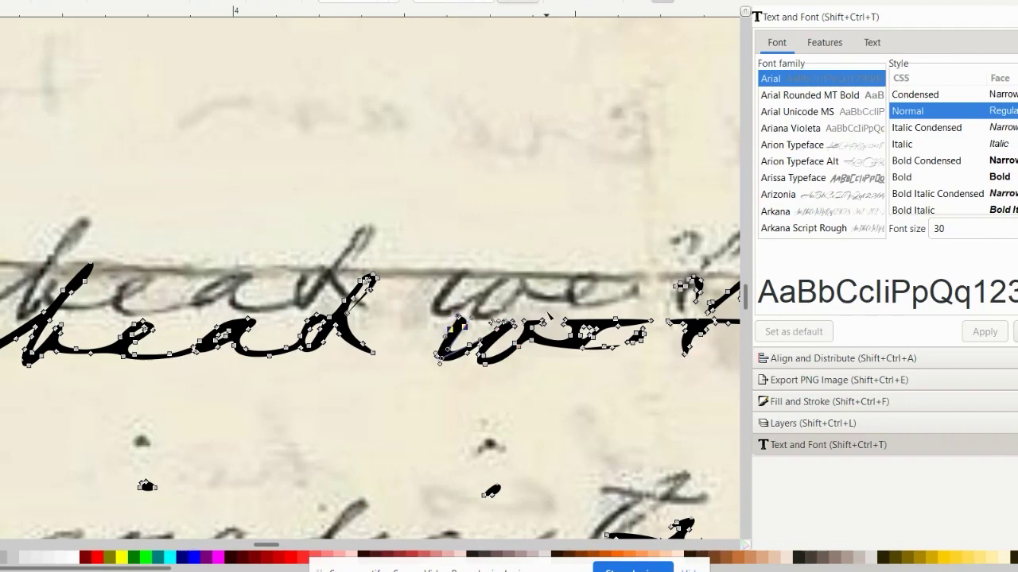
pyautogui.moveTo(548, 307); pyautogui.dragTo(543, 334)
pyautogui.click(551, 305)
pyautogui.click(585, 331)
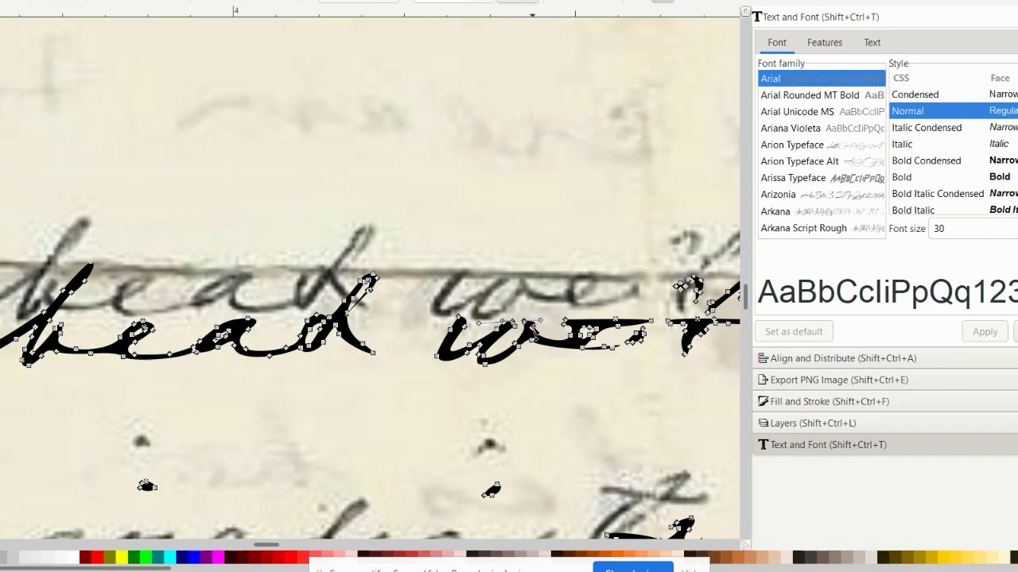
pyautogui.moveTo(541, 322)
pyautogui.mouseDown()
pyautogui.moveTo(479, 325)
pyautogui.moveTo(514, 326)
pyautogui.mouseUp()
# Step: Delete the fold-line nodes running above the "e" in "well"
pyautogui.click(576, 324)
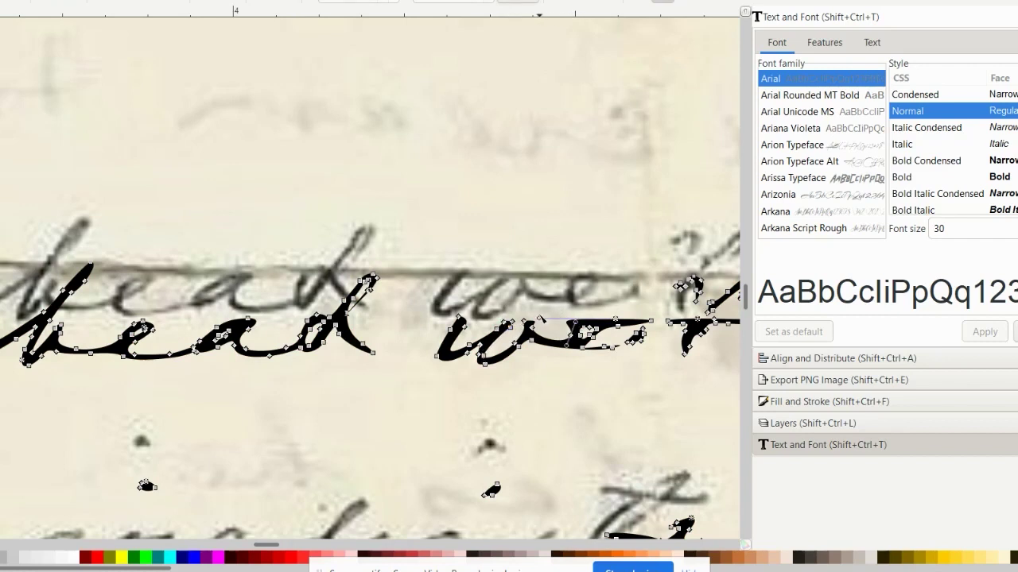
pyautogui.moveTo(539, 318); pyautogui.dragTo(616, 327)
pyautogui.press('Delete')
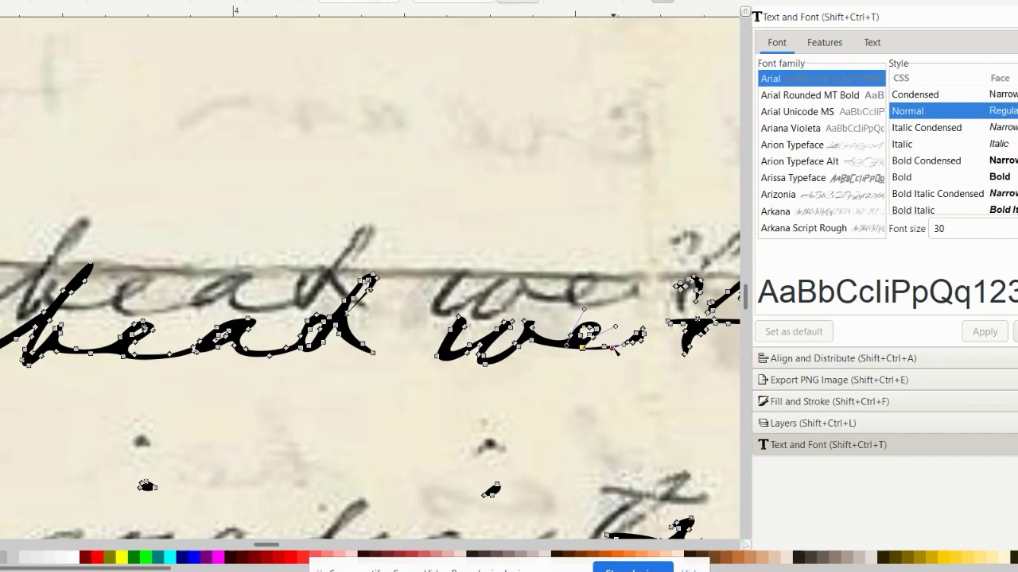
# Step: Reshape the tail of the "e" in "well" and extend the detached fragment's inner node to meet the tail's end
pyautogui.moveTo(613, 347); pyautogui.dragTo(609, 350)
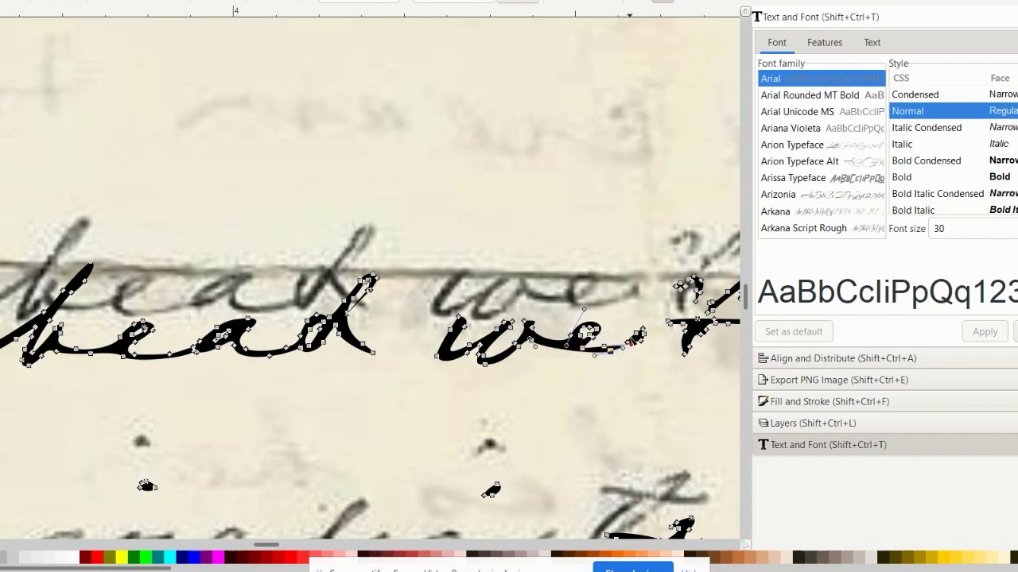
pyautogui.scroll(1, 629, 350)
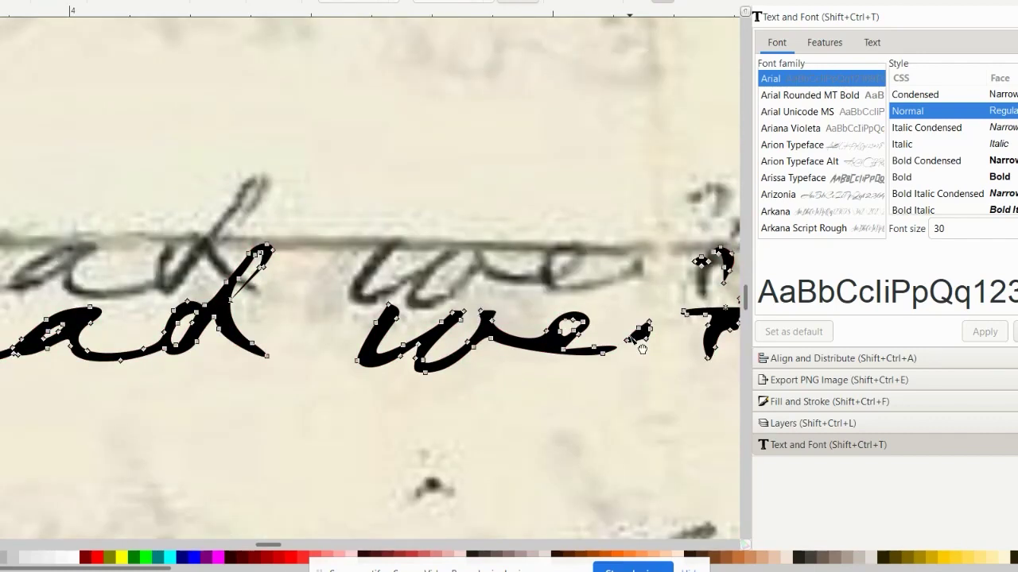
pyautogui.moveTo(629, 341); pyautogui.dragTo(603, 351)
pyautogui.scroll(-1, 626, 374)
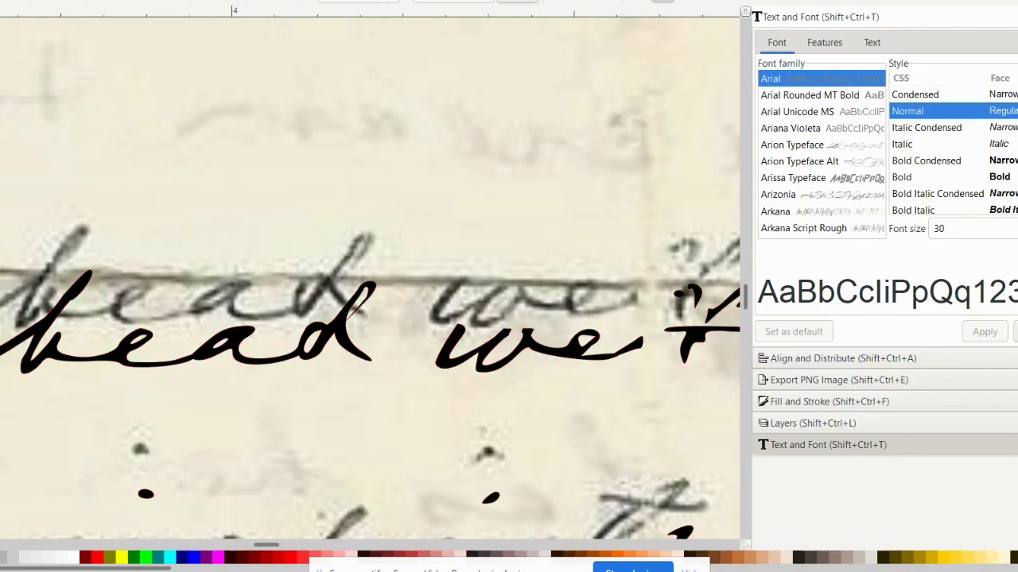
pyautogui.press('s')
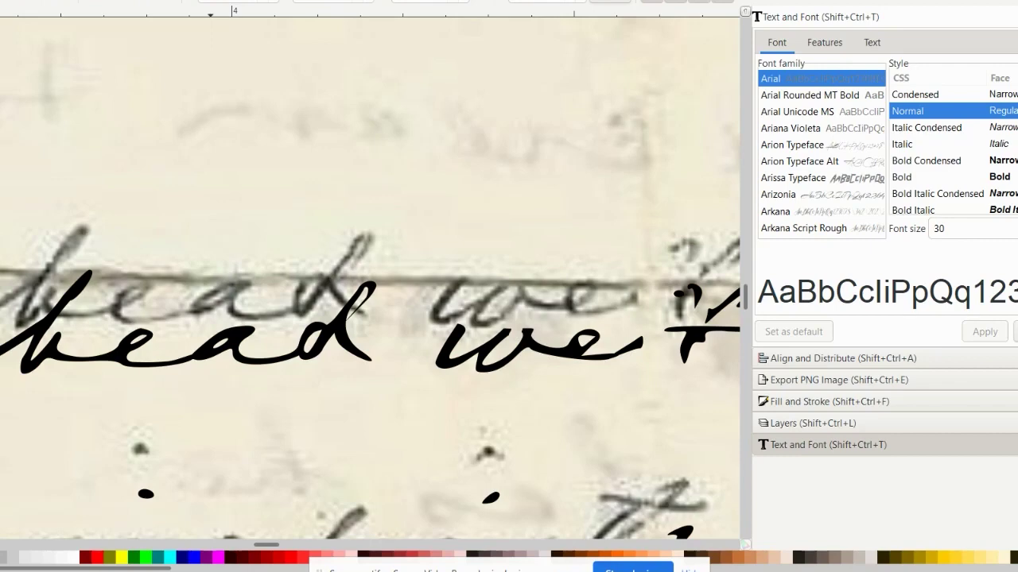
# Step: Smooth the upper edge of the "e" tail in "well" where the extended fragment joins it
pyautogui.click(65, 2)
pyautogui.click(86, 44)
pyautogui.doubleClick(608, 359)
pyautogui.click(617, 356)
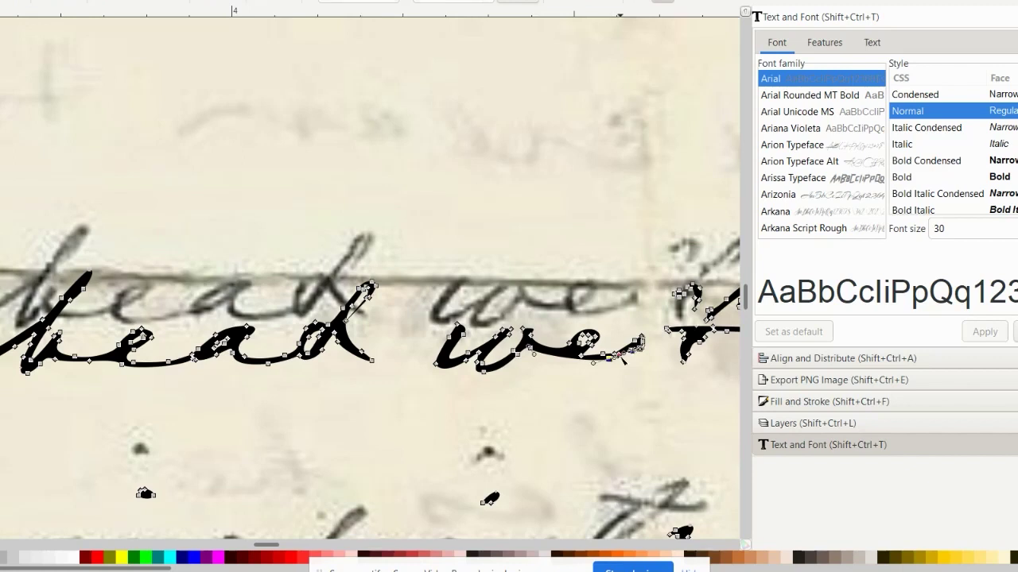
pyautogui.scroll(1, 624, 372)
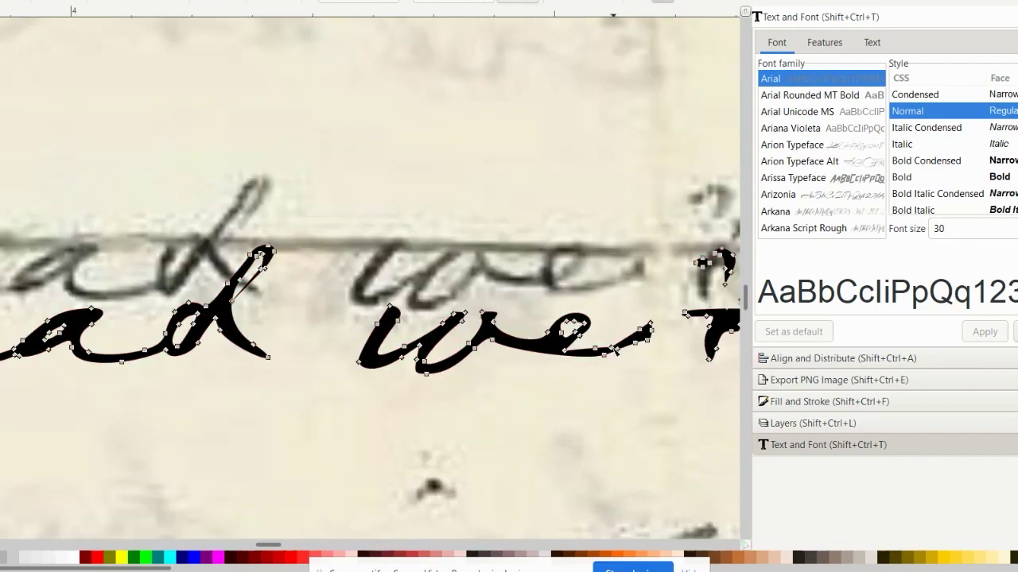
pyautogui.moveTo(612, 347); pyautogui.dragTo(612, 345)
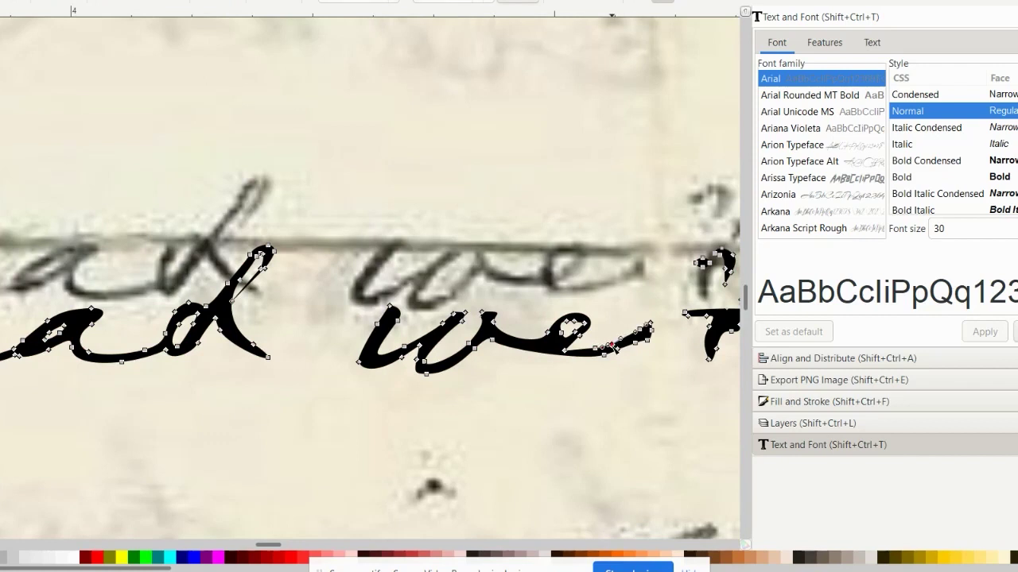
pyautogui.click(628, 369)
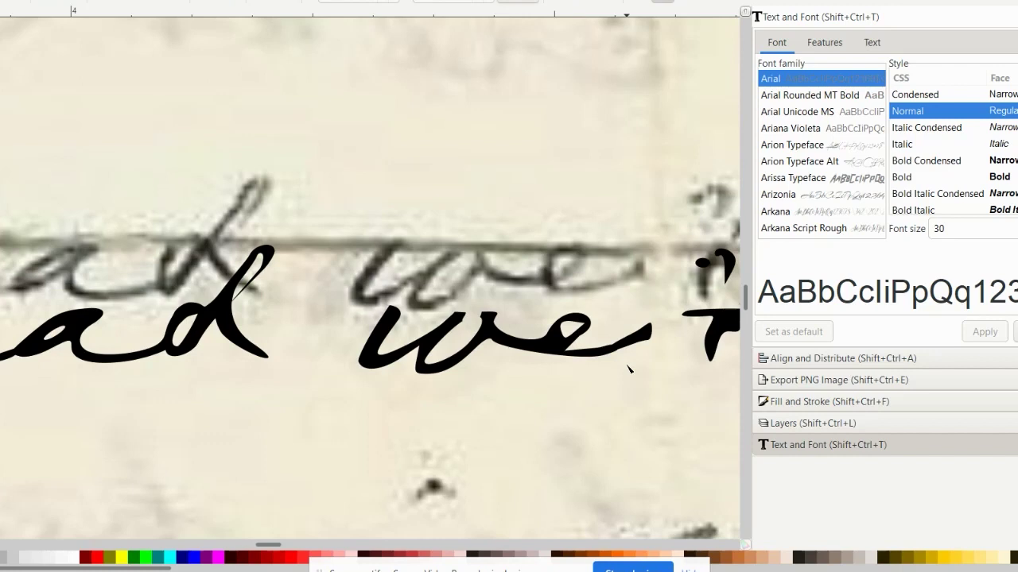
# Step: Make the node where the connecting stroke meets the "e" in "well" a corner and restore the loop's outer curve
pyautogui.click(564, 338)
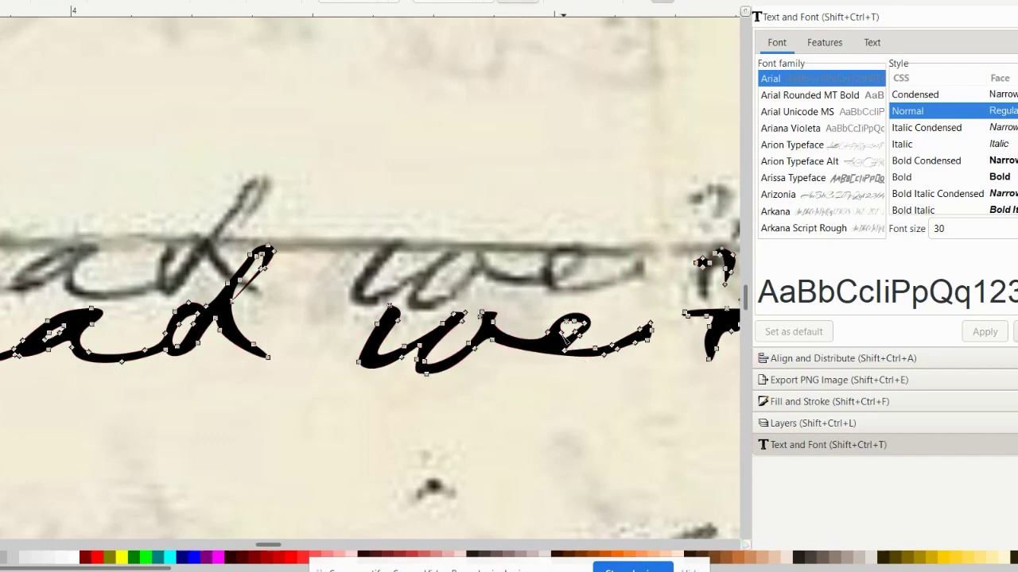
pyautogui.click(563, 340)
pyautogui.click(602, 386)
pyautogui.click(547, 333)
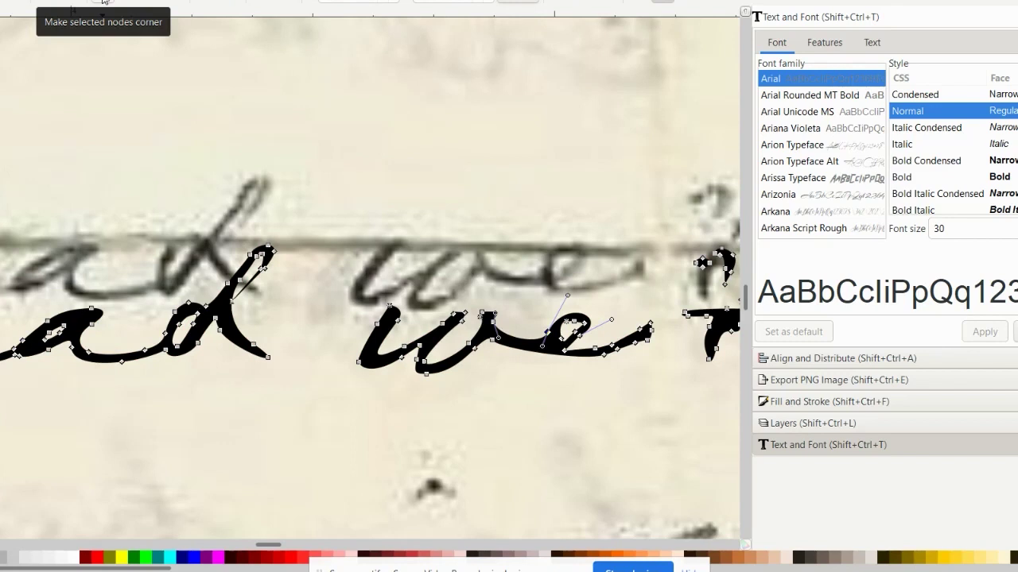
pyautogui.click(101, 1)
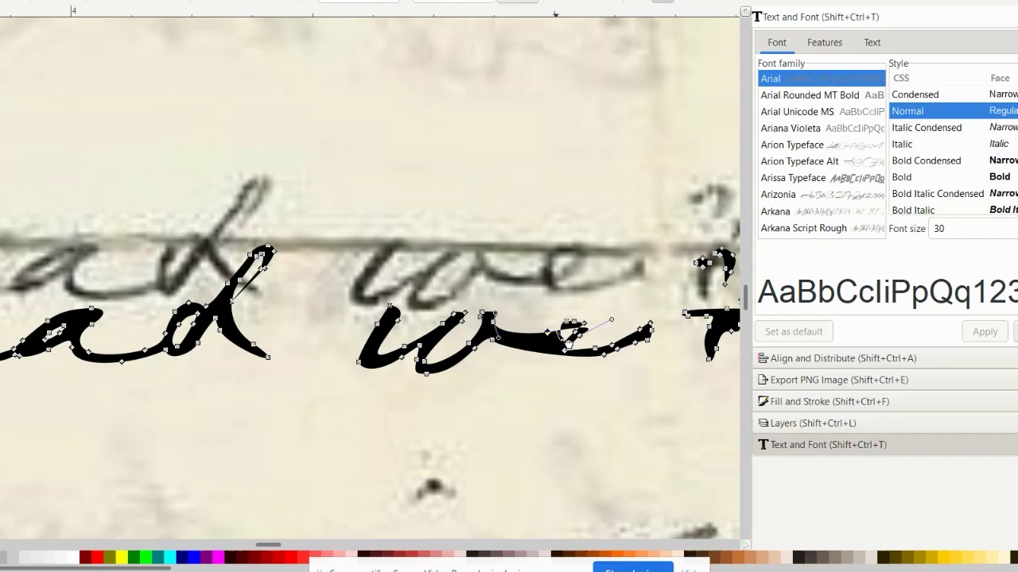
pyautogui.moveTo(569, 341)
pyautogui.mouseDown()
pyautogui.moveTo(573, 321)
pyautogui.moveTo(535, 337)
pyautogui.moveTo(552, 348)
pyautogui.mouseUp()
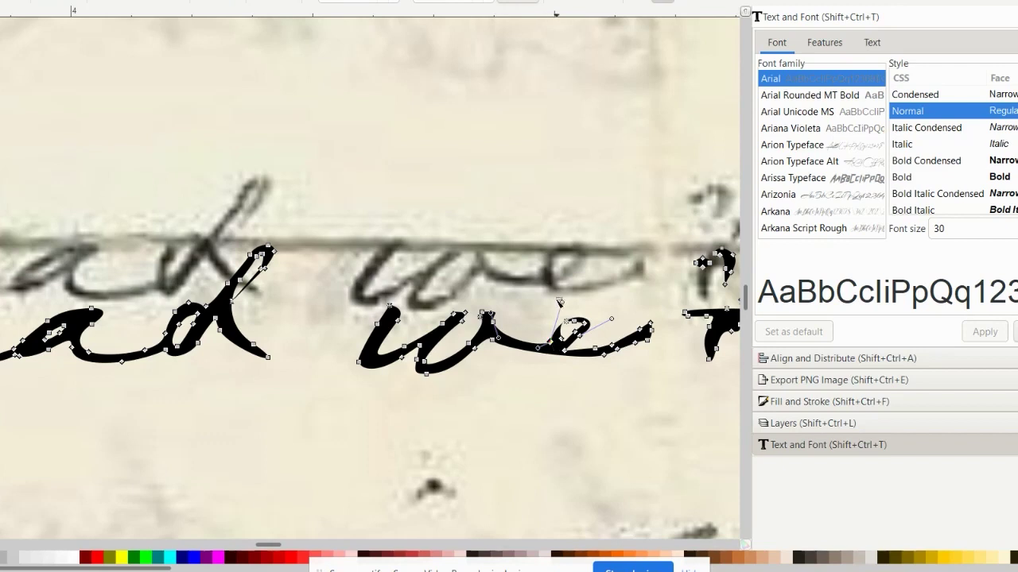
# Step: Adjust the corner node's handles to shape the outer loop of the "e" and the stroke leading into it
pyautogui.click(556, 300)
pyautogui.click(553, 347)
pyautogui.moveTo(563, 304); pyautogui.dragTo(555, 288)
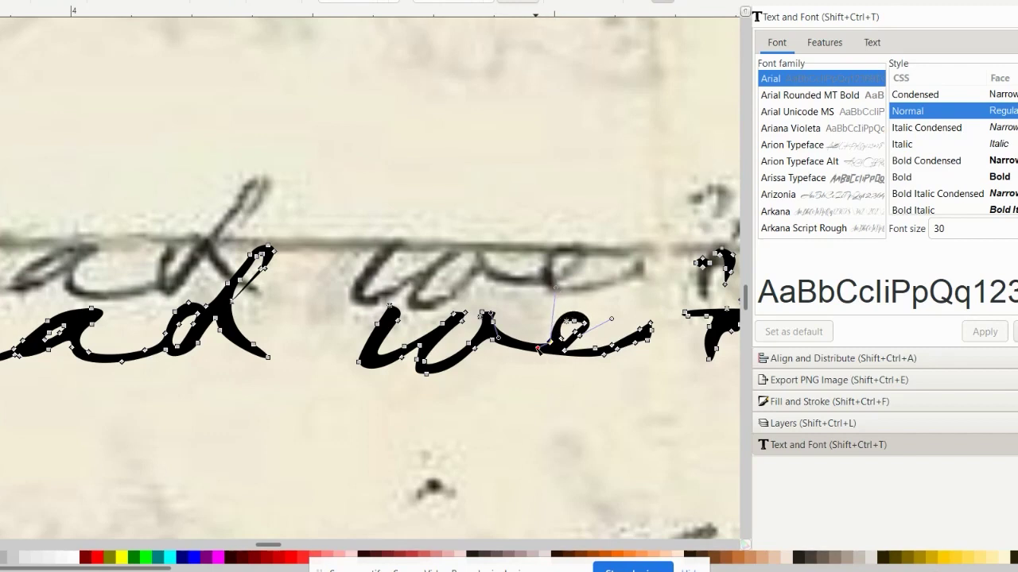
pyautogui.moveTo(538, 348); pyautogui.dragTo(536, 343)
pyautogui.click(560, 383)
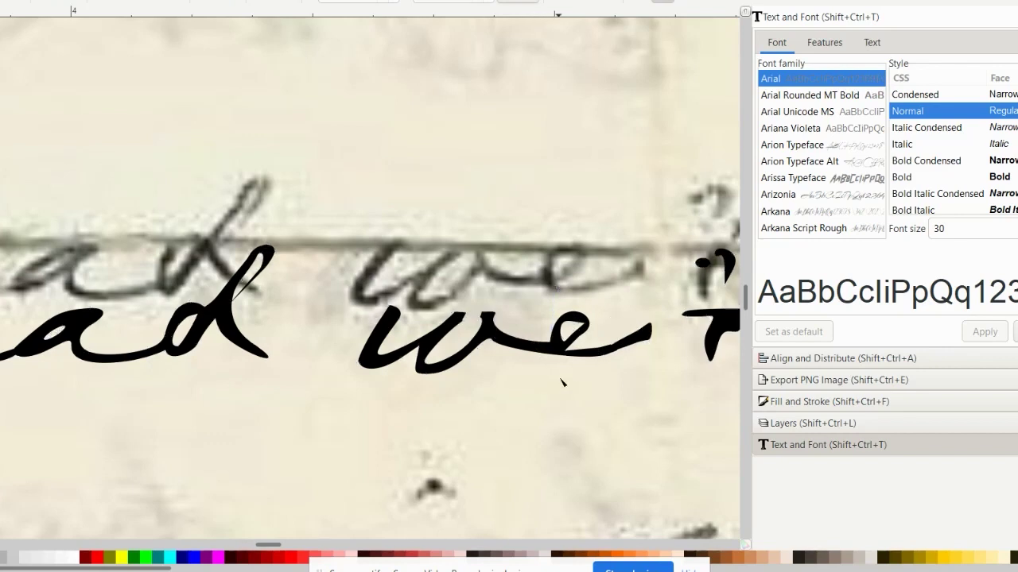
# Step: Refine the handles along the crossing stroke and the bottom curve of the "e" in "well"
pyautogui.click(582, 342)
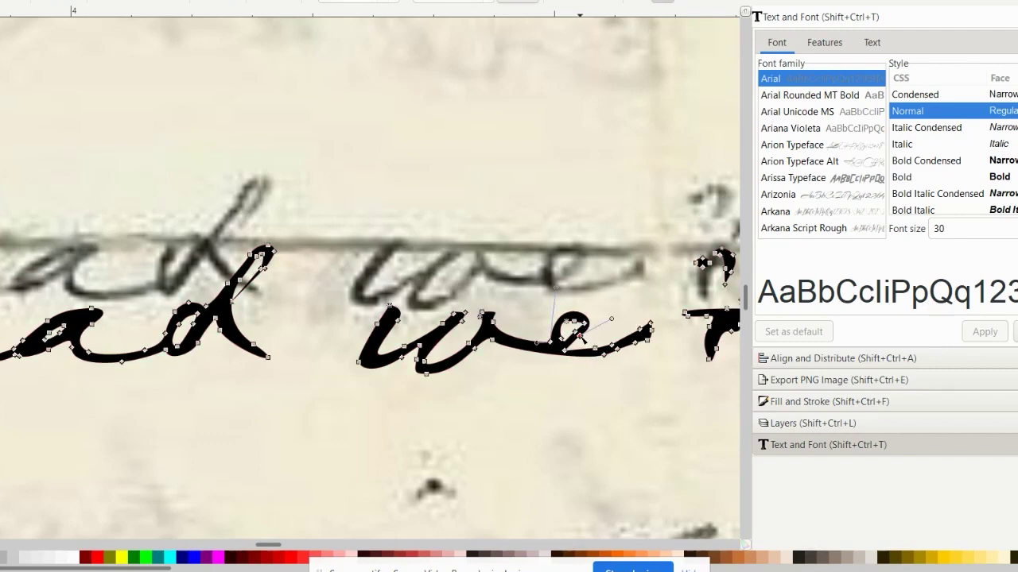
pyautogui.moveTo(580, 337); pyautogui.dragTo(606, 318)
pyautogui.press('Escape')
pyautogui.press('Escape')
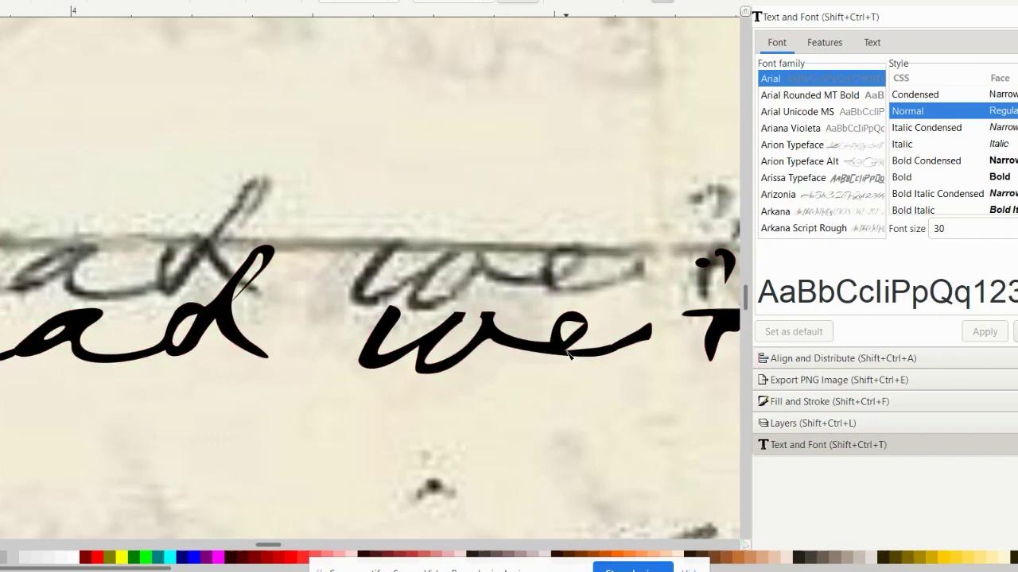
pyautogui.click(574, 355)
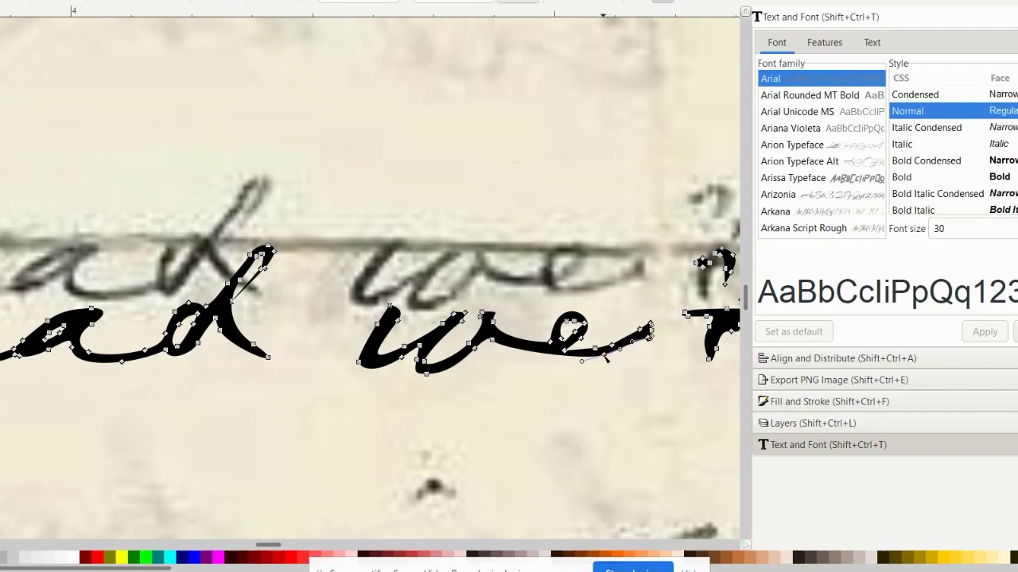
pyautogui.click(604, 354)
pyautogui.moveTo(575, 362); pyautogui.dragTo(574, 365)
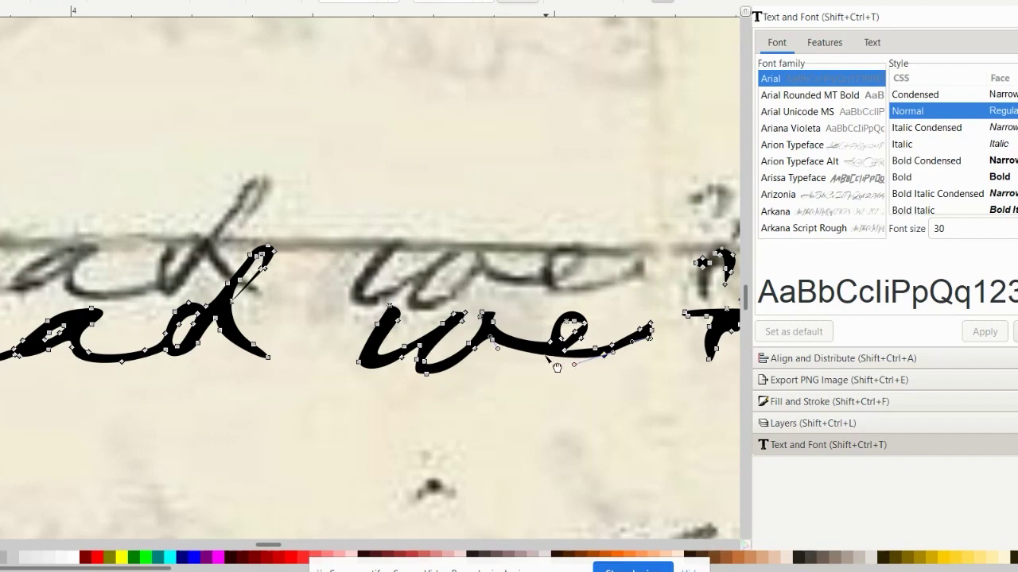
# Step: Add a node at the base of the "e" in "well" and refine the inner edge of its bottom curve
pyautogui.doubleClick(550, 355)
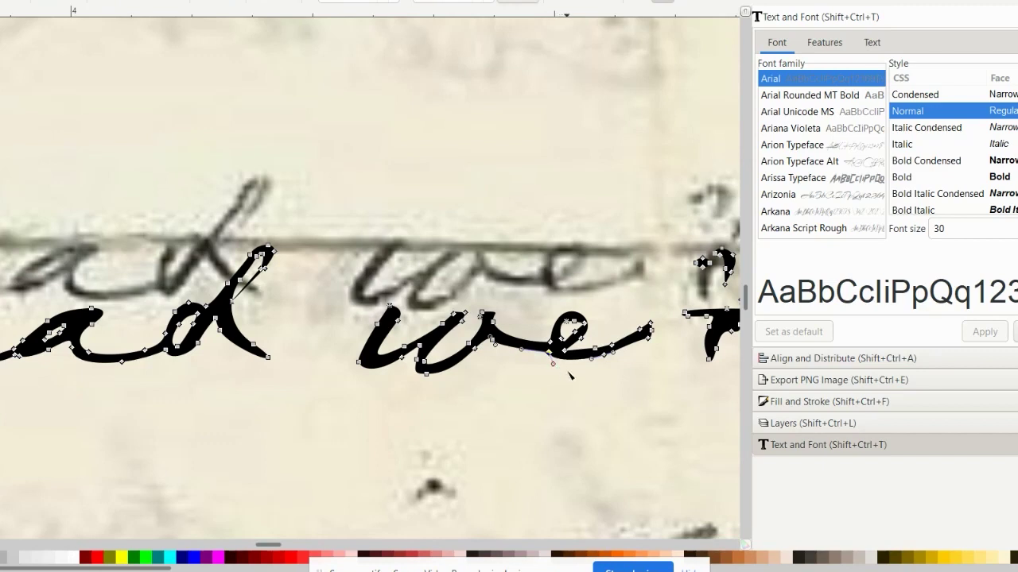
pyautogui.click(564, 351)
pyautogui.click(575, 351)
pyautogui.moveTo(576, 350); pyautogui.dragTo(573, 353)
pyautogui.click(605, 402)
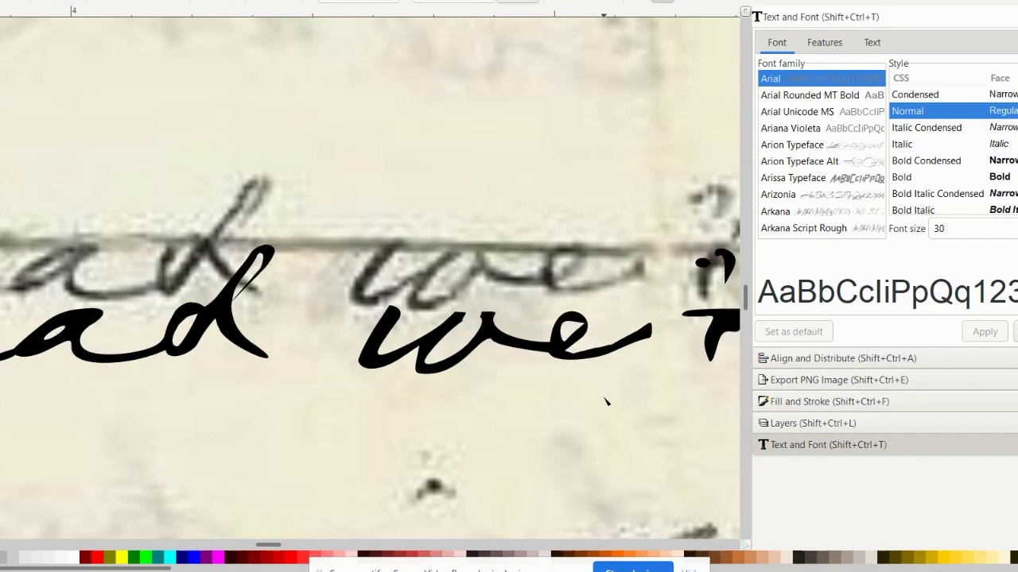
# Step: Delete the extra node inside the lower opening of the "e" and reshape its bottom curve for an even stroke
pyautogui.click(575, 356)
pyautogui.click(575, 357)
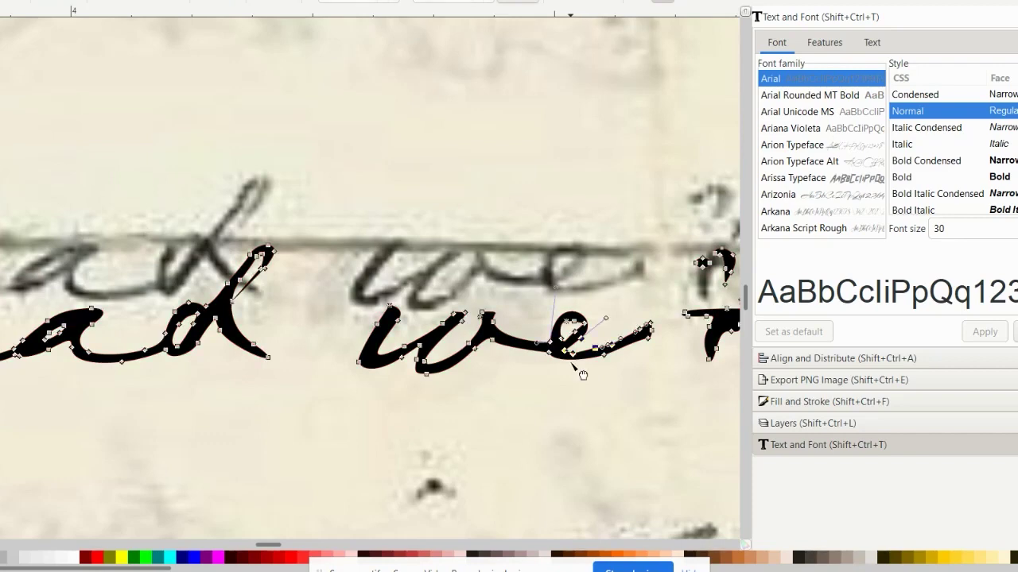
pyautogui.scroll(3, 581, 354)
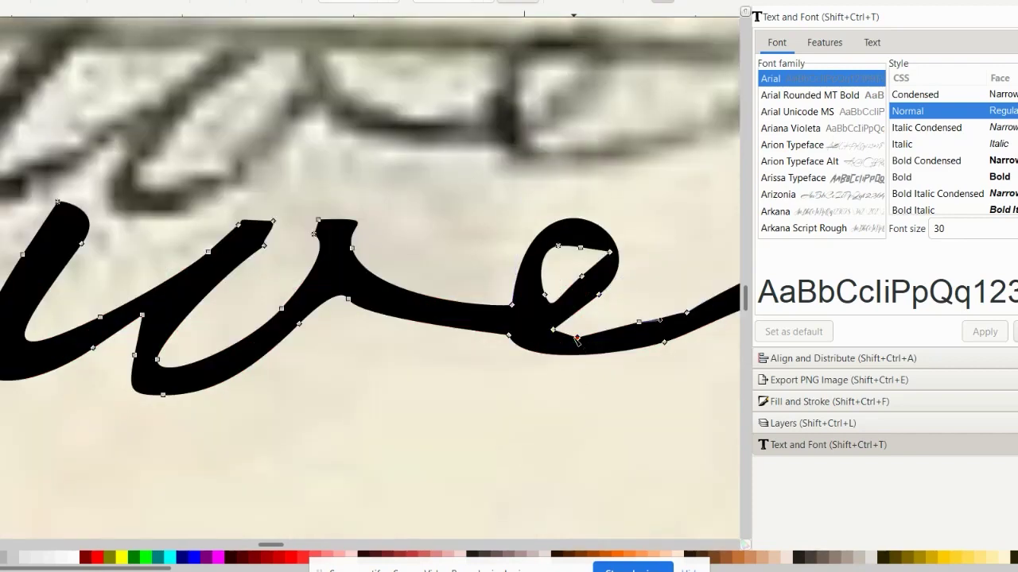
pyautogui.press('Delete')
pyautogui.moveTo(583, 341); pyautogui.dragTo(559, 349)
pyautogui.click(538, 356)
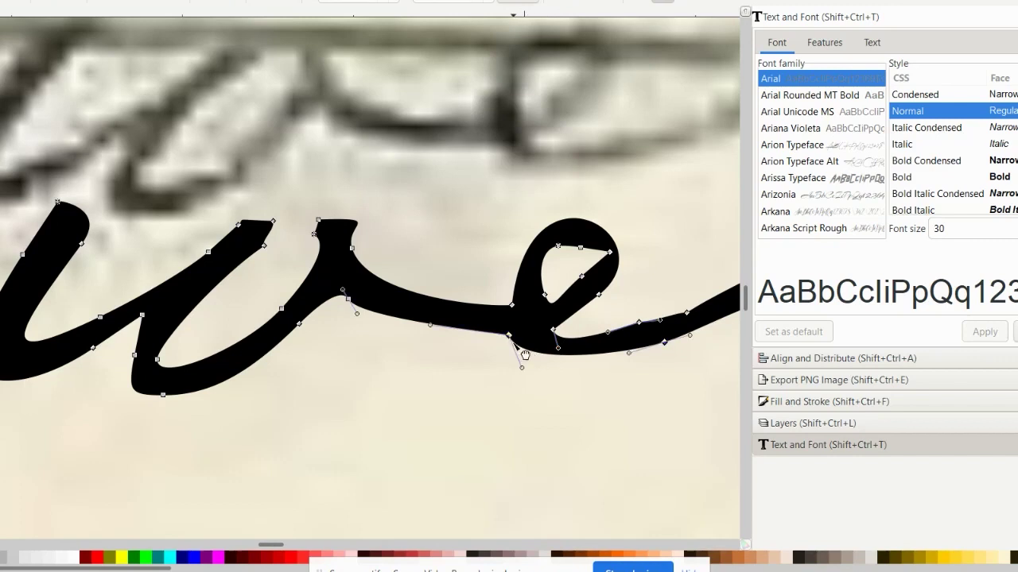
pyautogui.click(509, 336)
pyautogui.moveTo(508, 336); pyautogui.dragTo(526, 376)
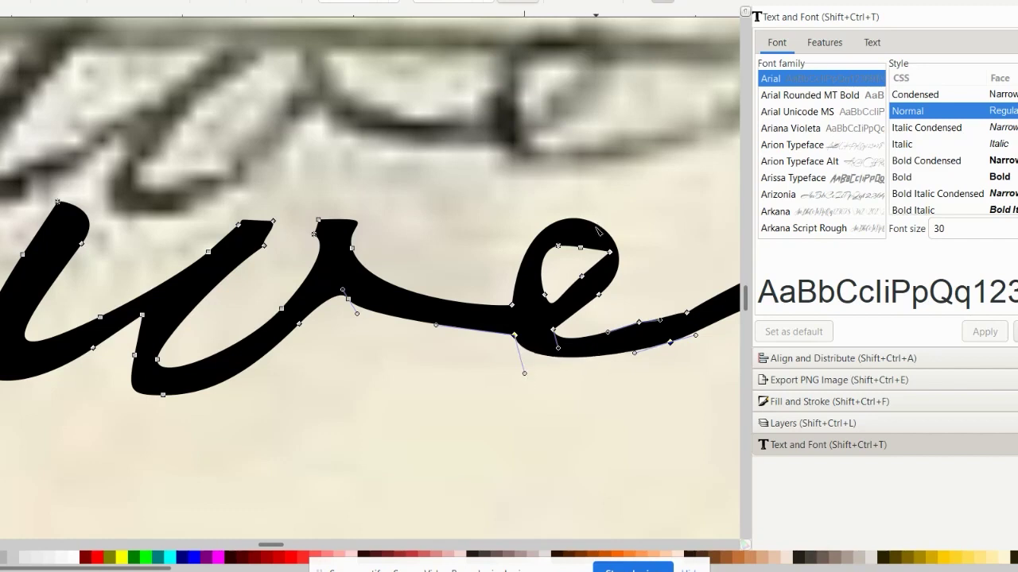
# Step: Round the inner loop of the "e" in "well" by adjusting its upper nodes and lower corner
pyautogui.click(581, 249)
pyautogui.moveTo(581, 248); pyautogui.dragTo(584, 284)
pyautogui.click(609, 253)
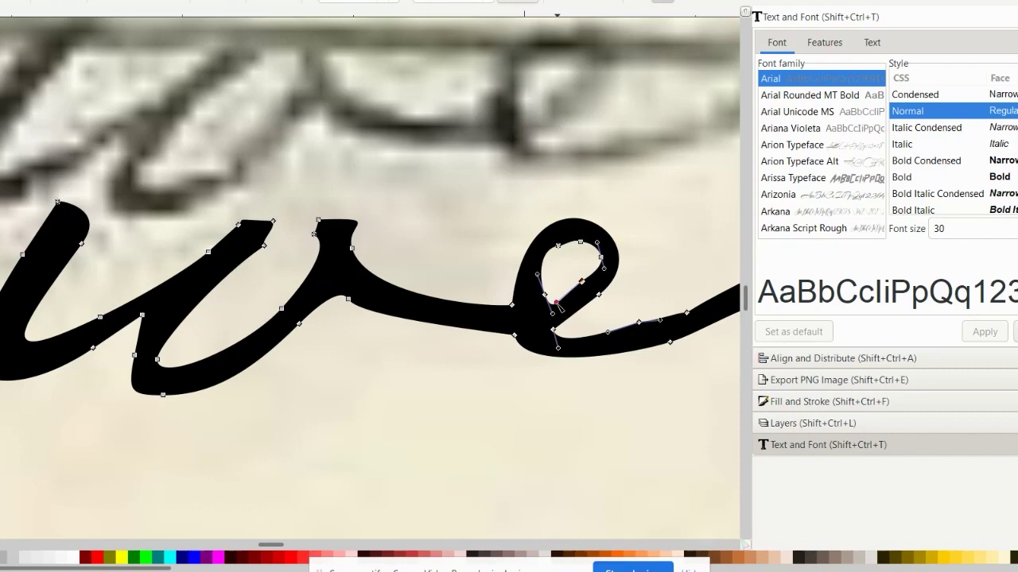
pyautogui.moveTo(555, 302); pyautogui.dragTo(548, 309)
pyautogui.click(650, 449)
# Step: Delete the outer nodes of the long fold-line remnant running beyond the "ll" in "well"
pyautogui.hscroll(5, 650, 449)
pyautogui.scroll(-2, 650, 449)
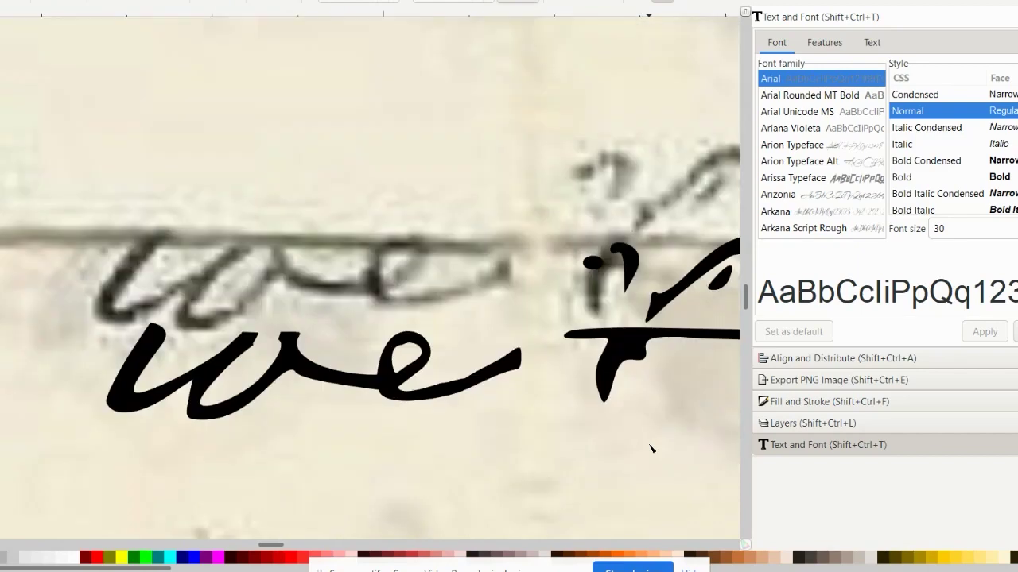
pyautogui.scroll(-3, 636, 444)
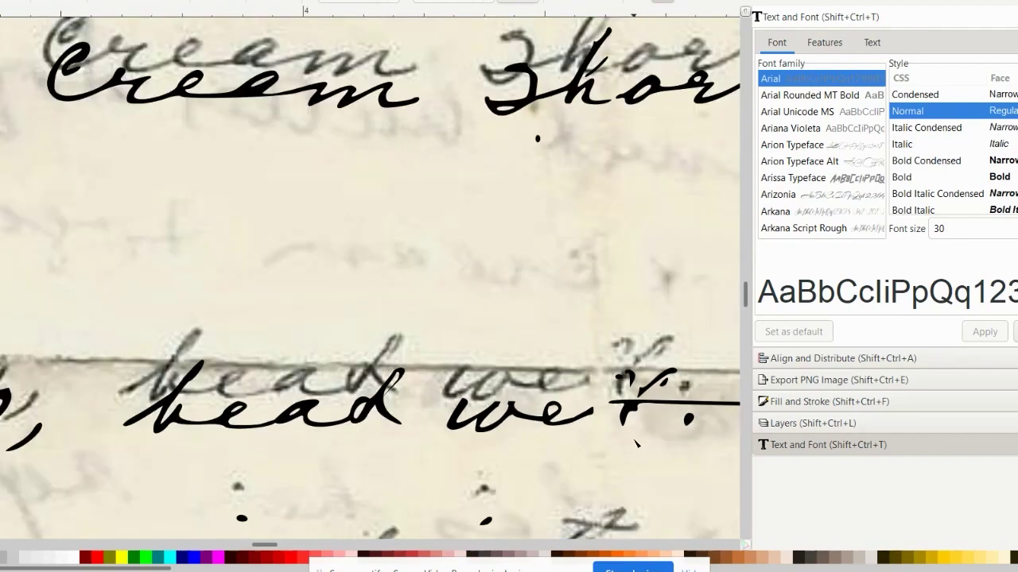
pyautogui.hscroll(3, 640, 444)
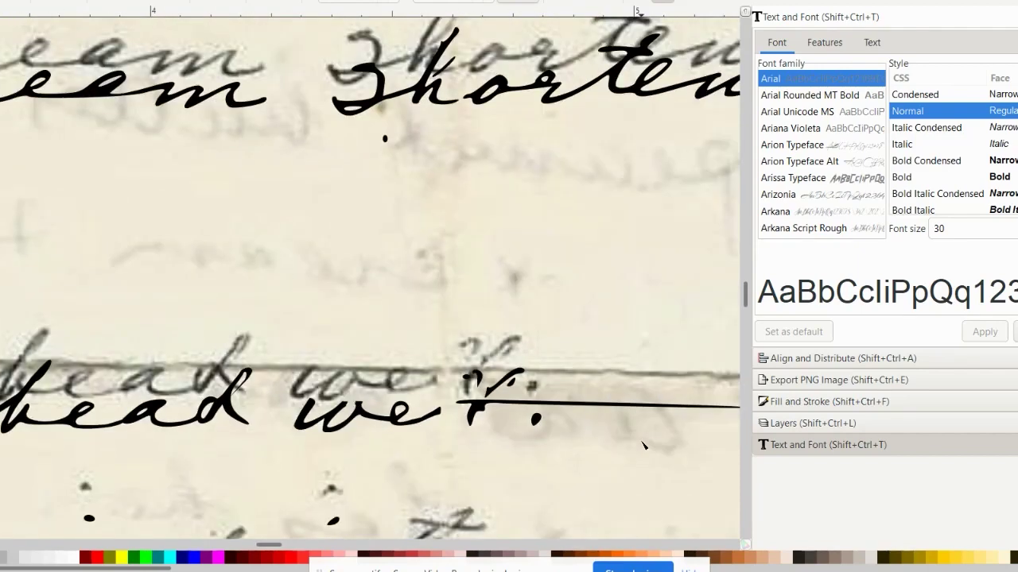
pyautogui.scroll(-3, 644, 445)
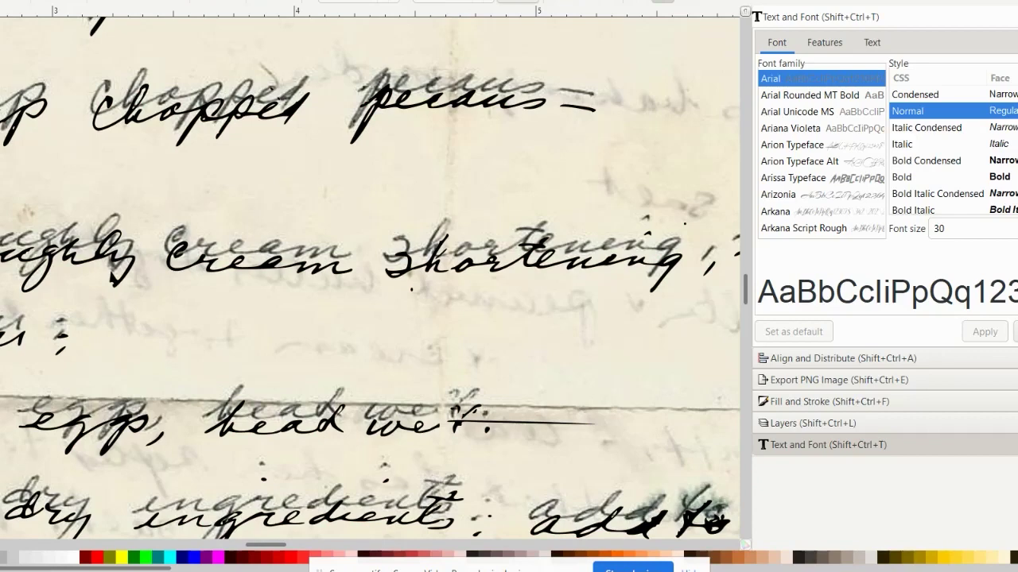
pyautogui.click(531, 422)
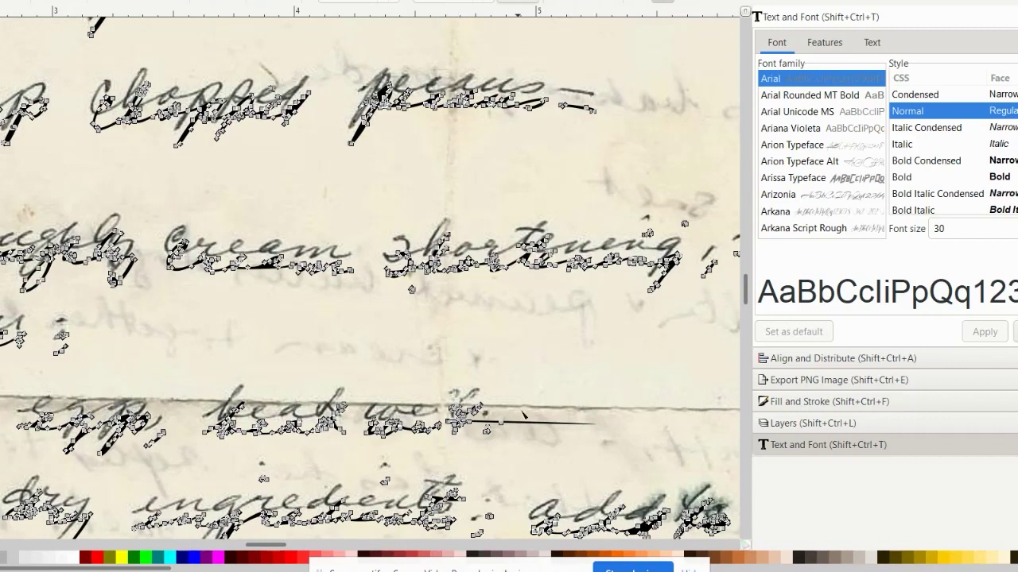
pyautogui.click(531, 433)
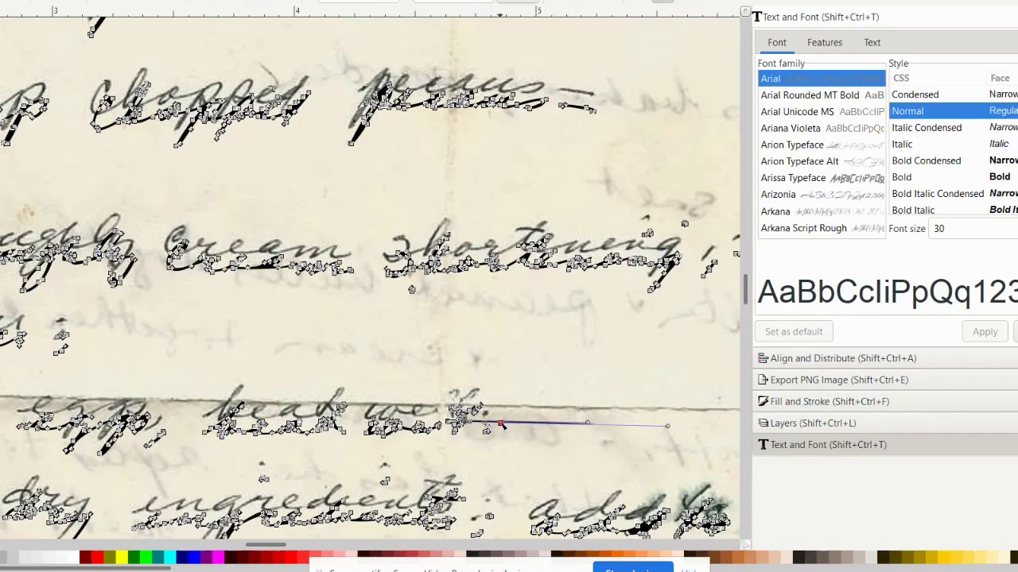
pyautogui.press('Delete')
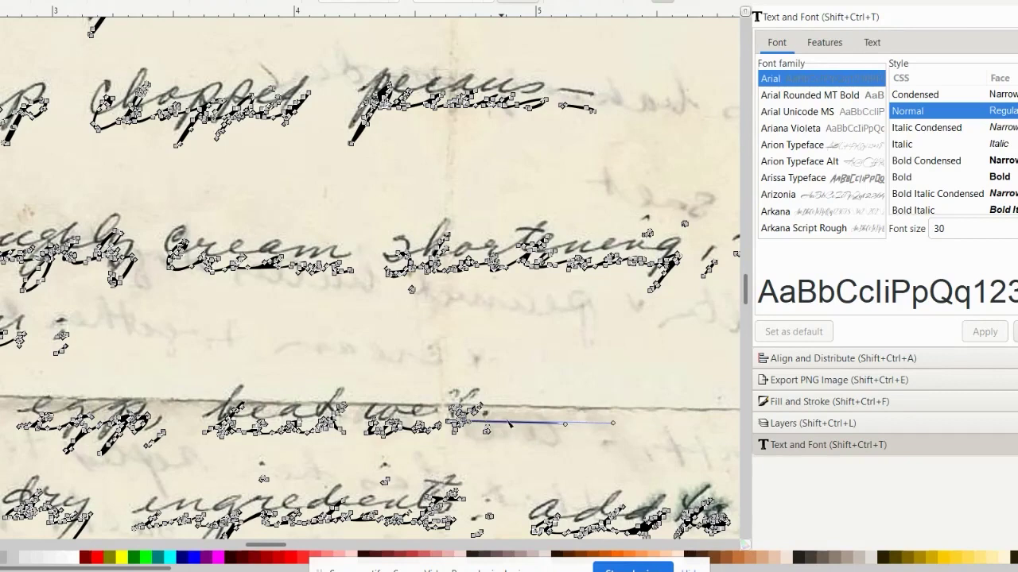
# Step: Remove the rest of the long fold line beside the "ll" fragments and pull in the remaining segment's handles
pyautogui.scroll(5, 487, 429)
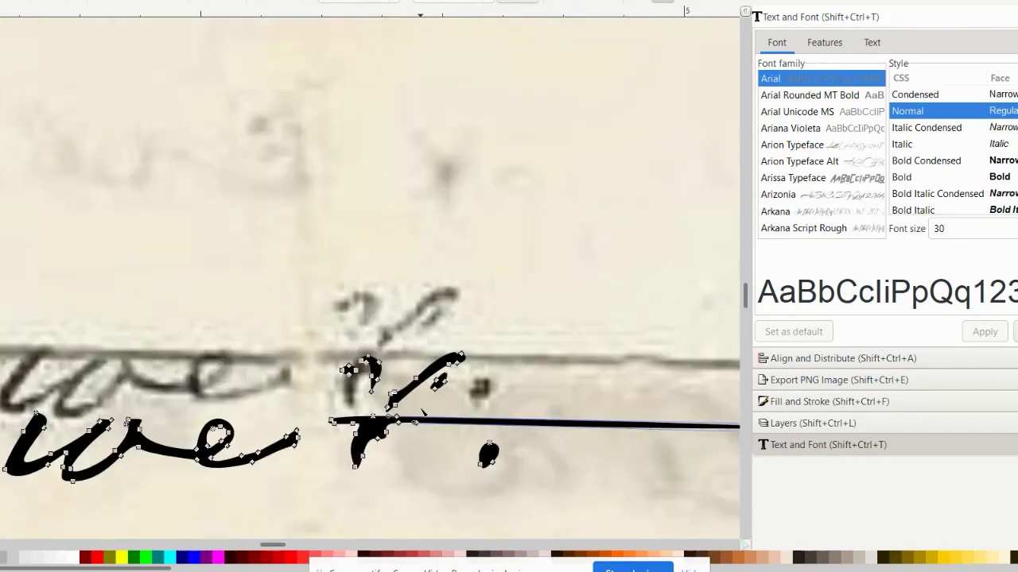
pyautogui.moveTo(420, 408); pyautogui.dragTo(398, 450)
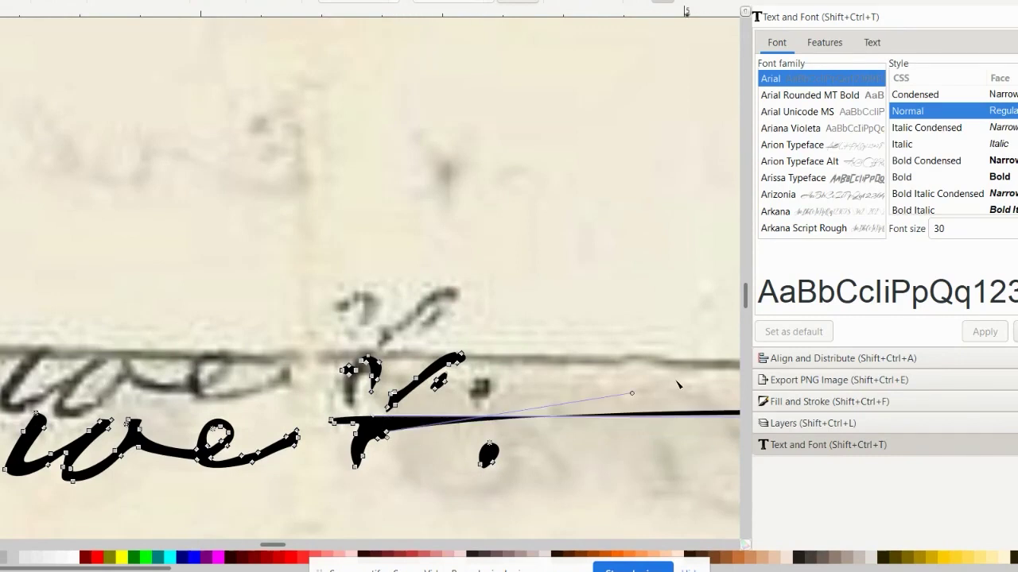
pyautogui.hscroll(-5, 658, 415)
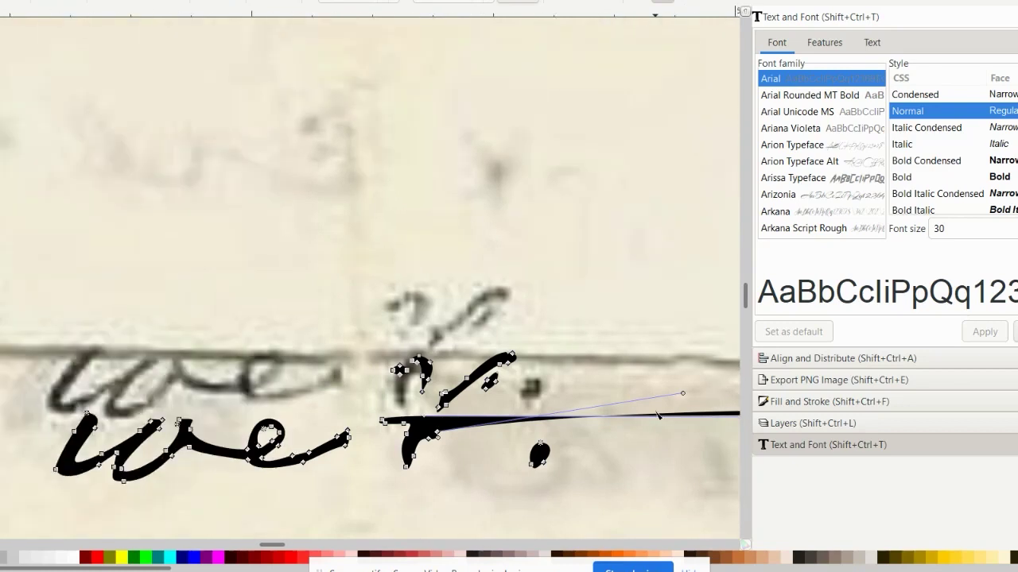
pyautogui.moveTo(508, 422)
pyautogui.mouseDown()
pyautogui.moveTo(467, 436)
pyautogui.moveTo(455, 435)
pyautogui.moveTo(457, 424)
pyautogui.moveTo(432, 429)
pyautogui.moveTo(516, 437)
pyautogui.moveTo(441, 427)
pyautogui.moveTo(469, 412)
pyautogui.moveTo(449, 426)
pyautogui.moveTo(437, 413)
pyautogui.moveTo(449, 427)
pyautogui.mouseUp()
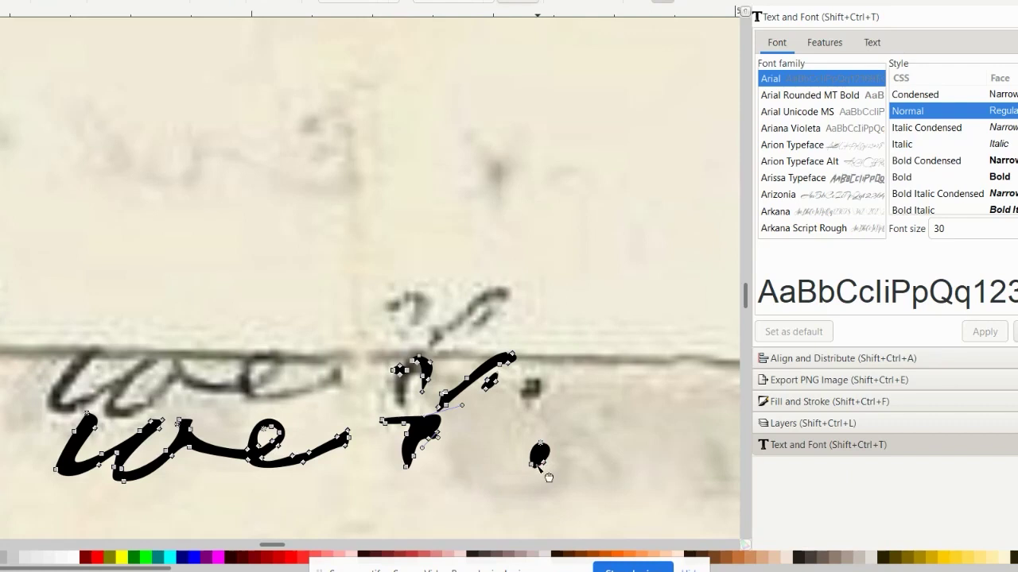
pyautogui.click(530, 463)
pyautogui.click(569, 488)
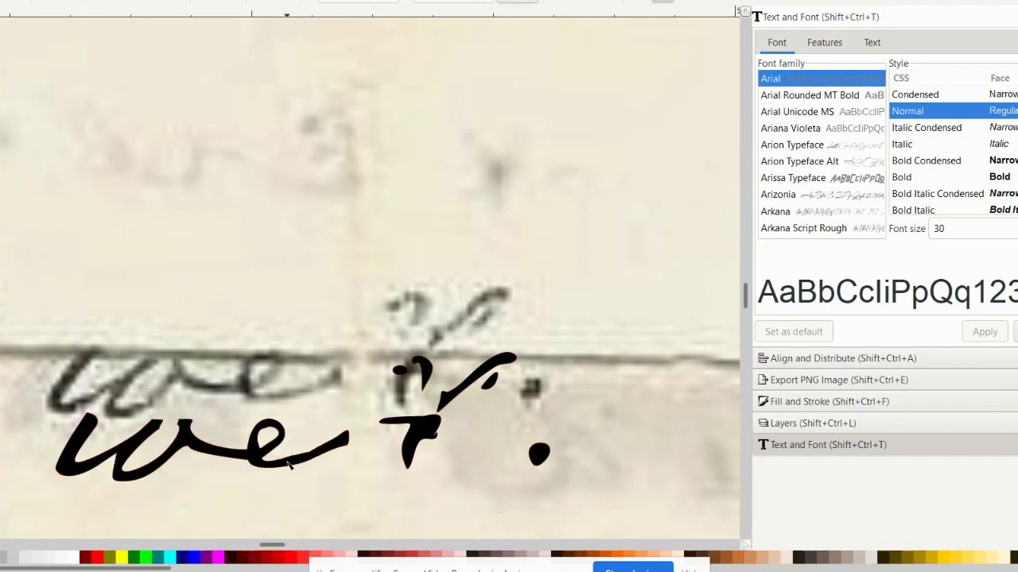
# Step: Move the traced lettering up so that it lies directly over the scanned handwriting
pyautogui.press('s')
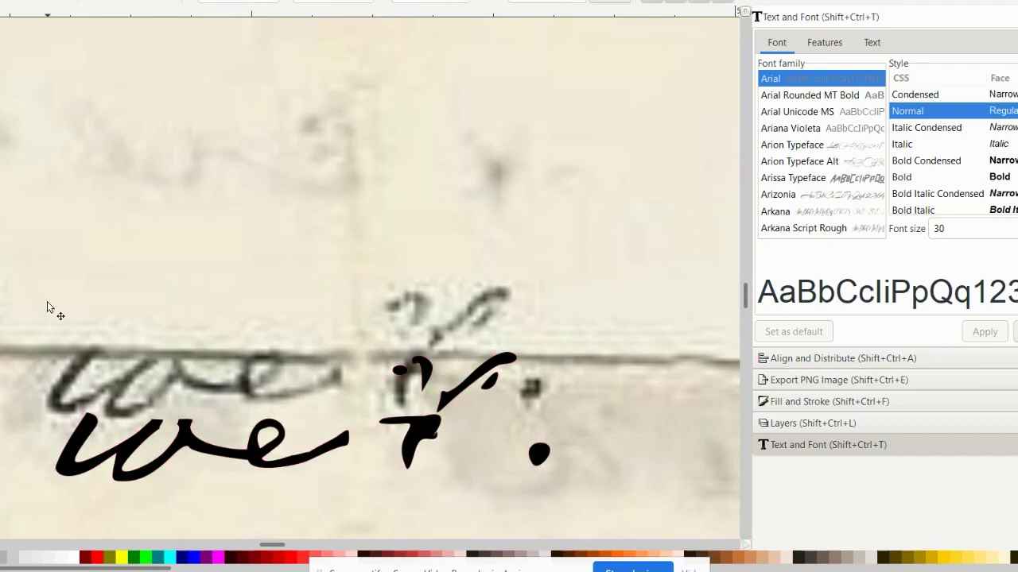
pyautogui.moveTo(191, 434); pyautogui.dragTo(186, 368)
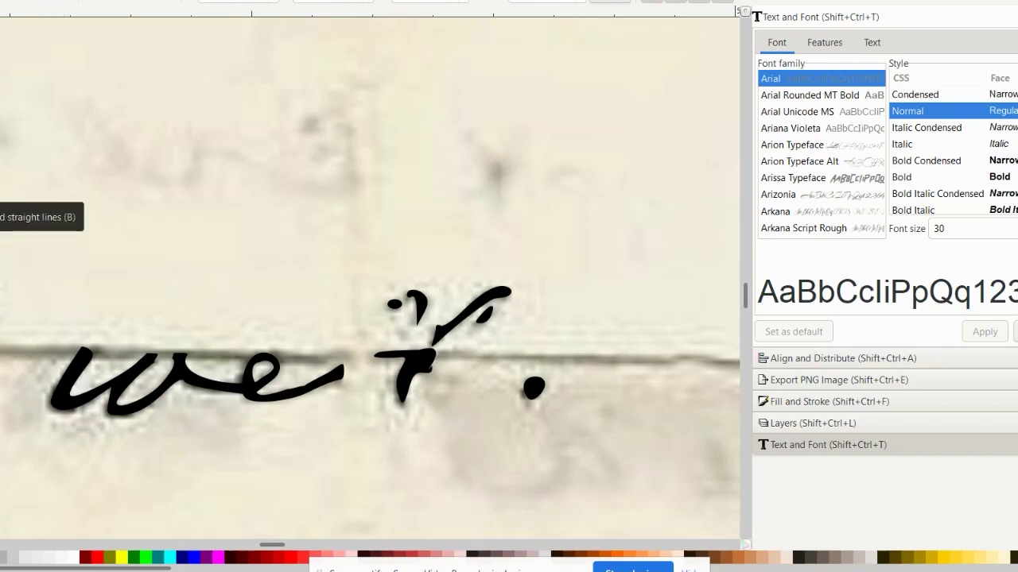
# Step: Draw a curved stroke with the Ellipse pen shape from the end of the "e" up to the first "l" fragment in "well"
pyautogui.press('b')
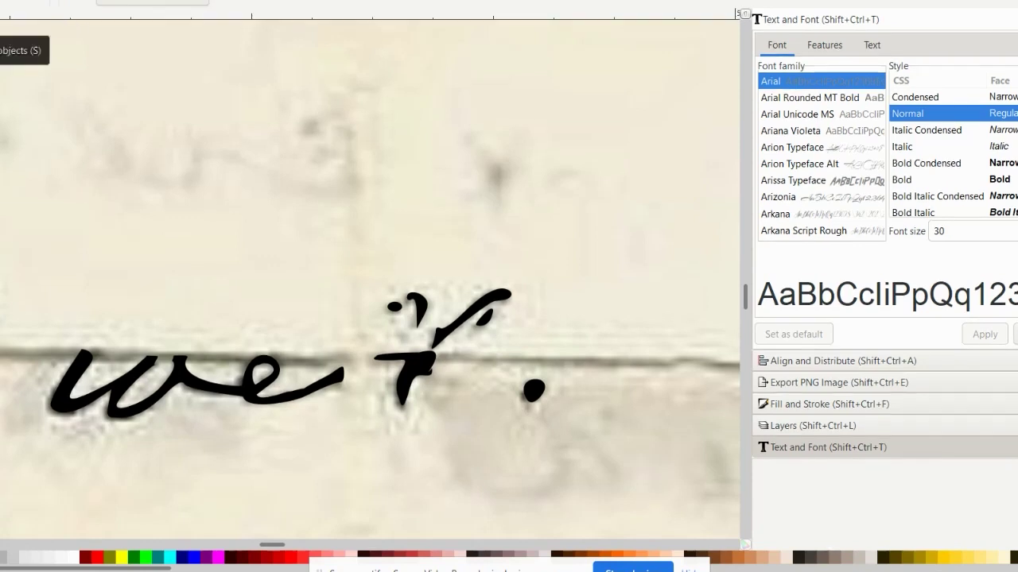
pyautogui.press('s')
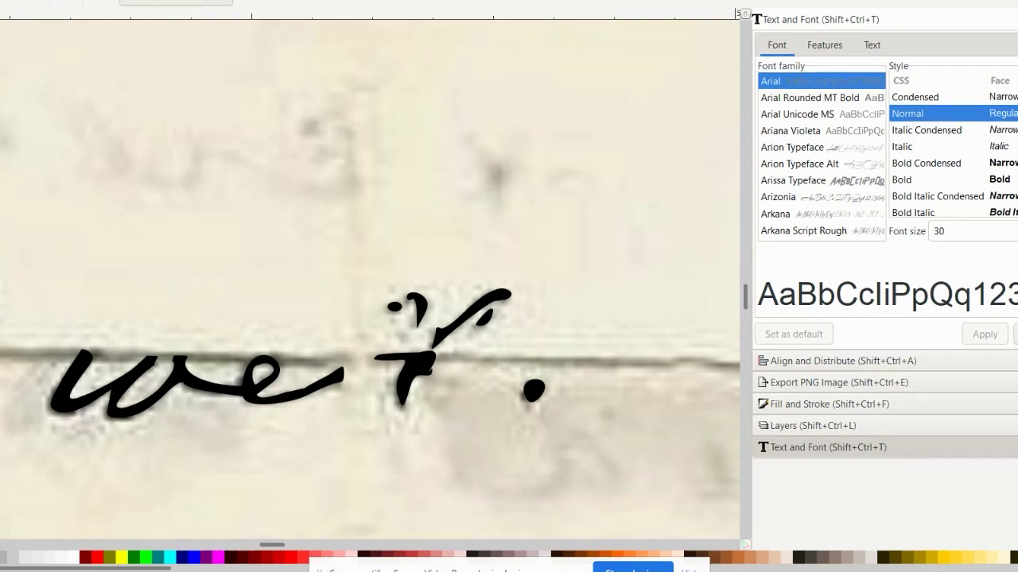
pyautogui.click(132, 13)
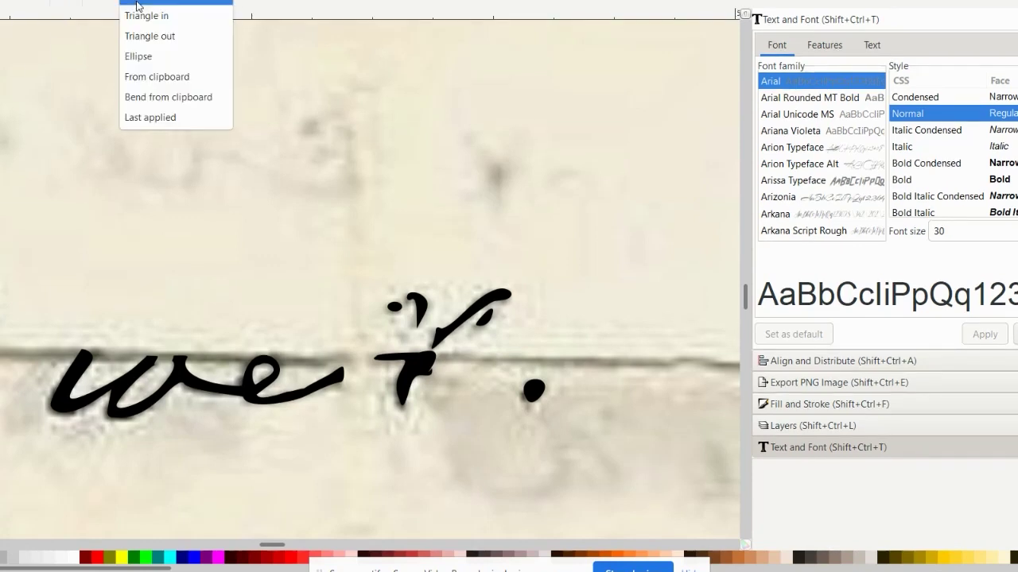
pyautogui.click(151, 55)
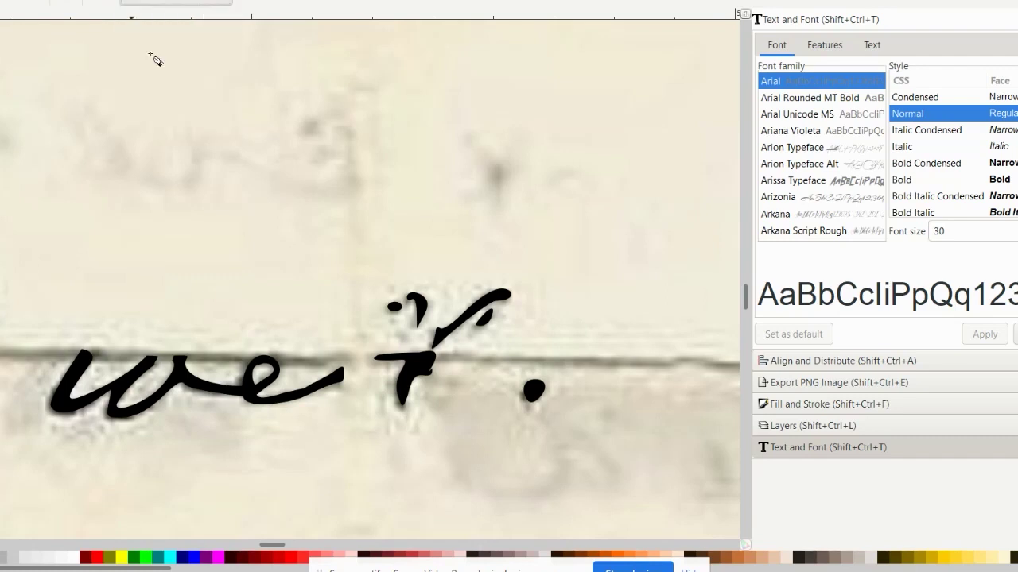
pyautogui.click(344, 374)
pyautogui.moveTo(401, 340)
pyautogui.mouseDown()
pyautogui.moveTo(415, 322)
pyautogui.moveTo(423, 327)
pyautogui.moveTo(421, 313)
pyautogui.mouseUp()
pyautogui.doubleClick(421, 314)
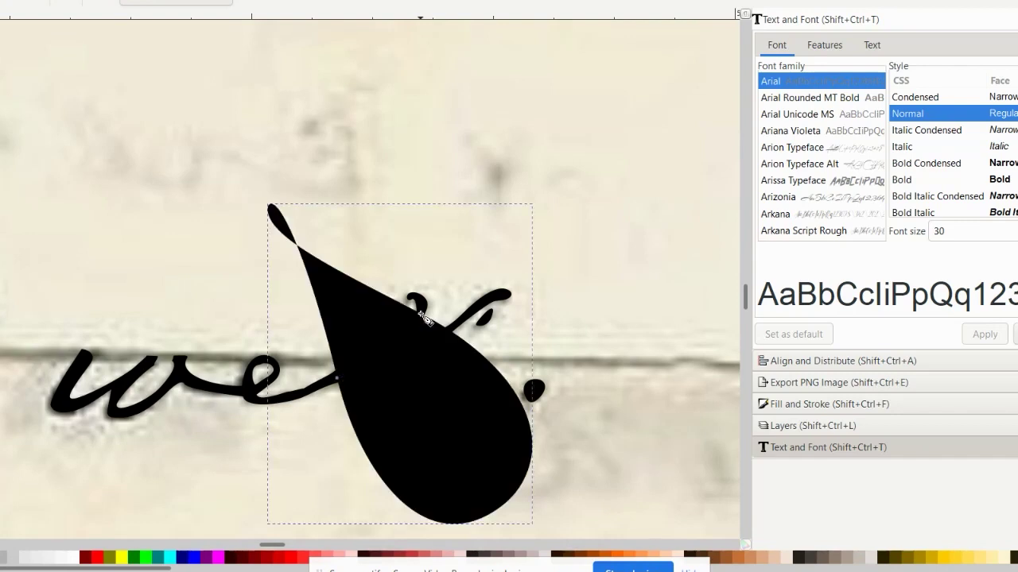
# Step: Slim the bulging connecting stroke by pulling in the handle at its lower end beside the "e"
pyautogui.click(337, 378)
pyautogui.moveTo(340, 380); pyautogui.dragTo(342, 380)
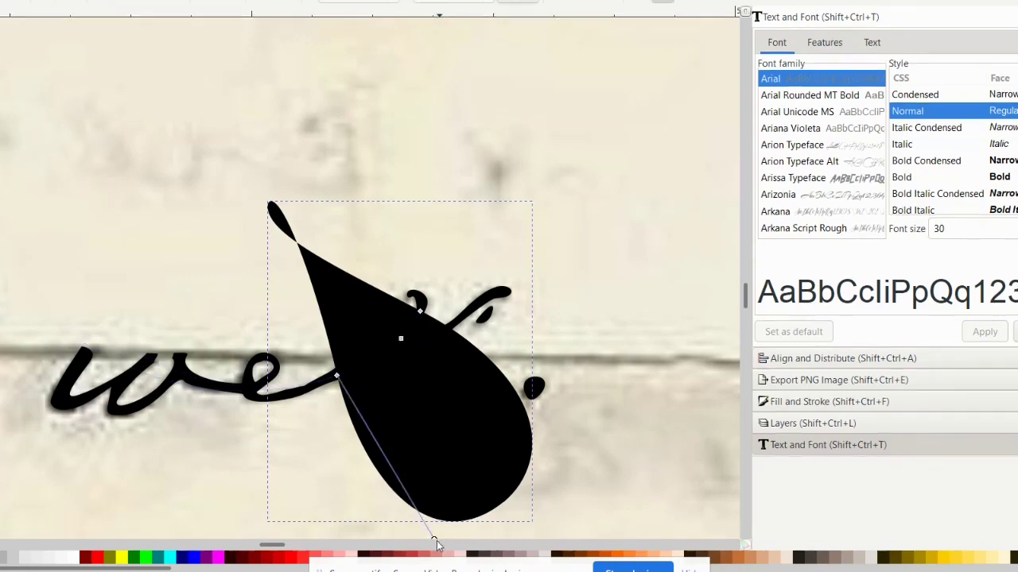
pyautogui.moveTo(433, 517)
pyautogui.mouseDown()
pyautogui.moveTo(360, 395)
pyautogui.moveTo(356, 369)
pyautogui.moveTo(346, 370)
pyautogui.mouseUp()
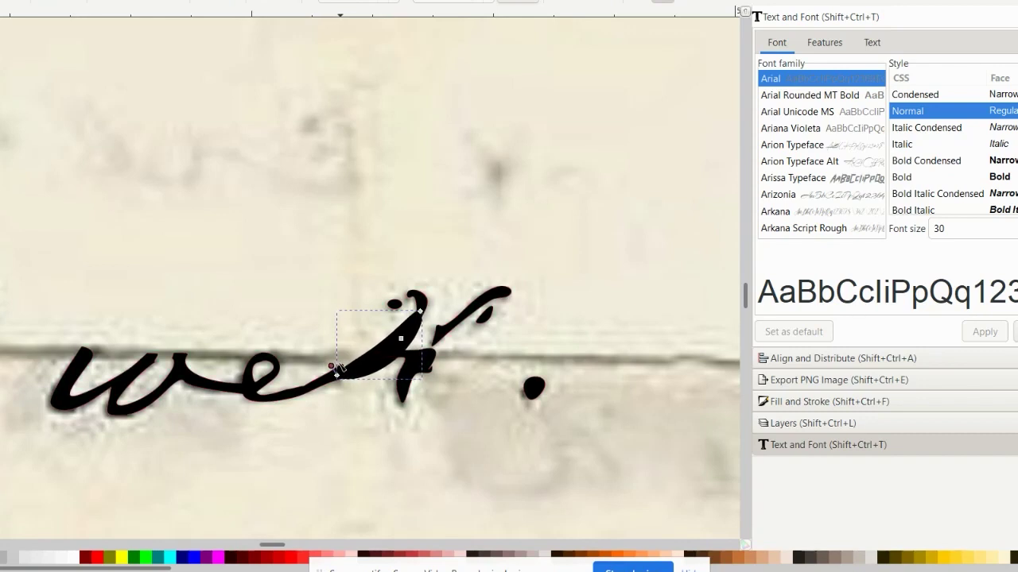
pyautogui.moveTo(338, 366); pyautogui.dragTo(340, 371)
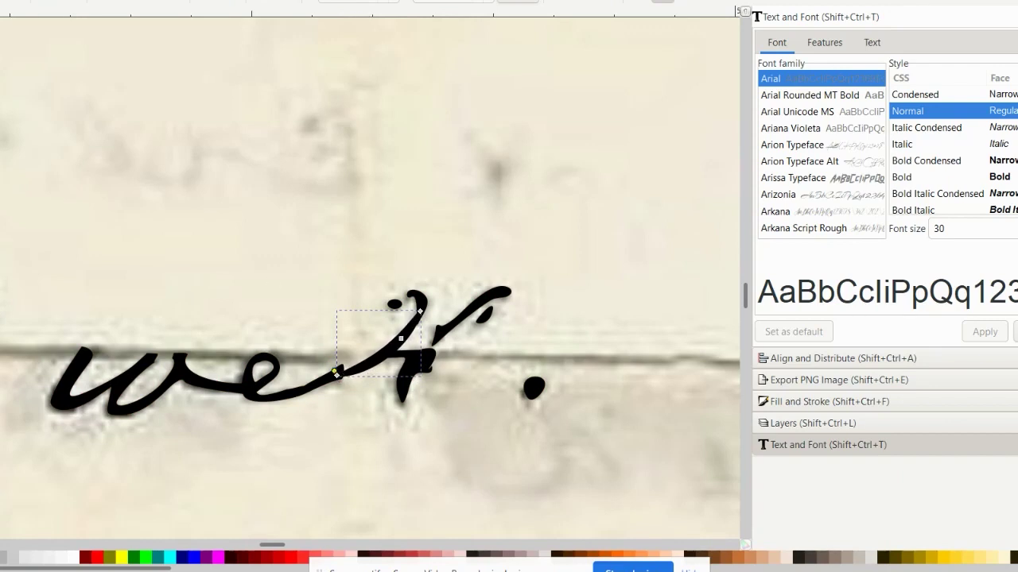
# Step: Duplicate the connecting stroke, then rotate, narrow and position the copy as the left side of the first "l"
pyautogui.press('s')
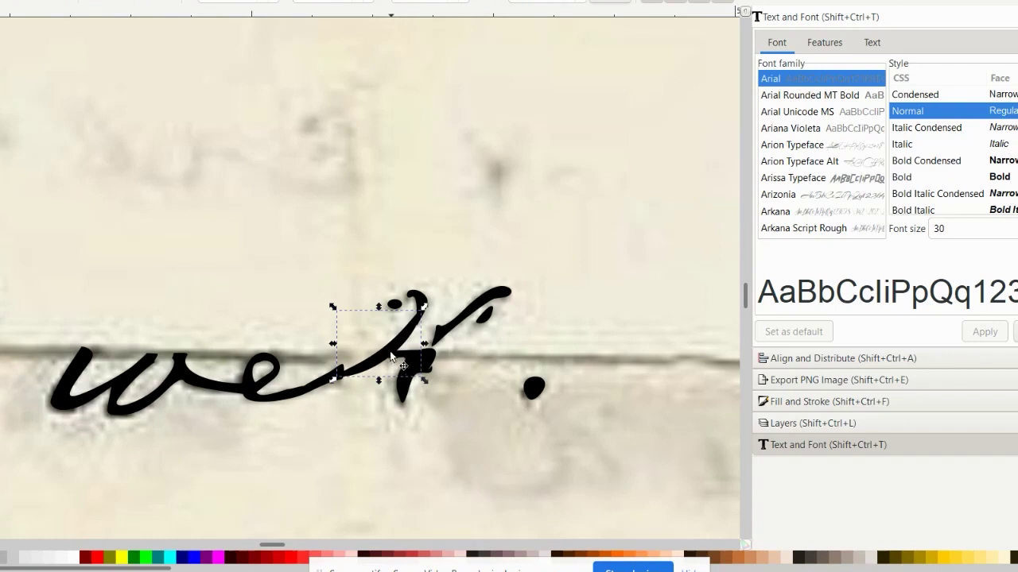
pyautogui.moveTo(386, 351); pyautogui.dragTo(385, 346)
pyautogui.click(385, 347)
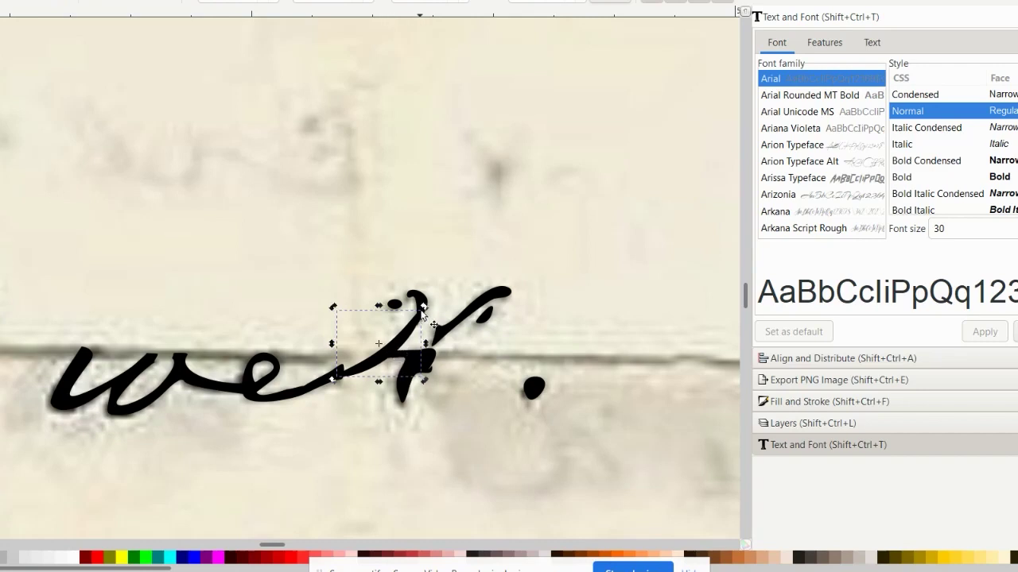
pyautogui.moveTo(423, 307)
pyautogui.mouseDown()
pyautogui.moveTo(354, 309)
pyautogui.moveTo(345, 345)
pyautogui.moveTo(373, 366)
pyautogui.moveTo(379, 353)
pyautogui.mouseUp()
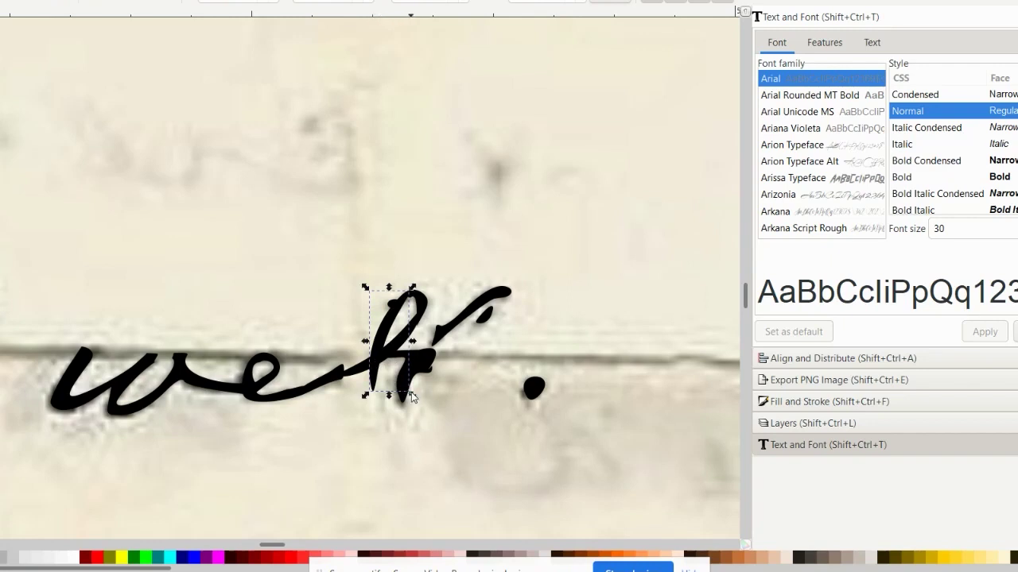
pyautogui.moveTo(411, 392)
pyautogui.mouseDown()
pyautogui.moveTo(404, 376)
pyautogui.moveTo(398, 385)
pyautogui.mouseUp()
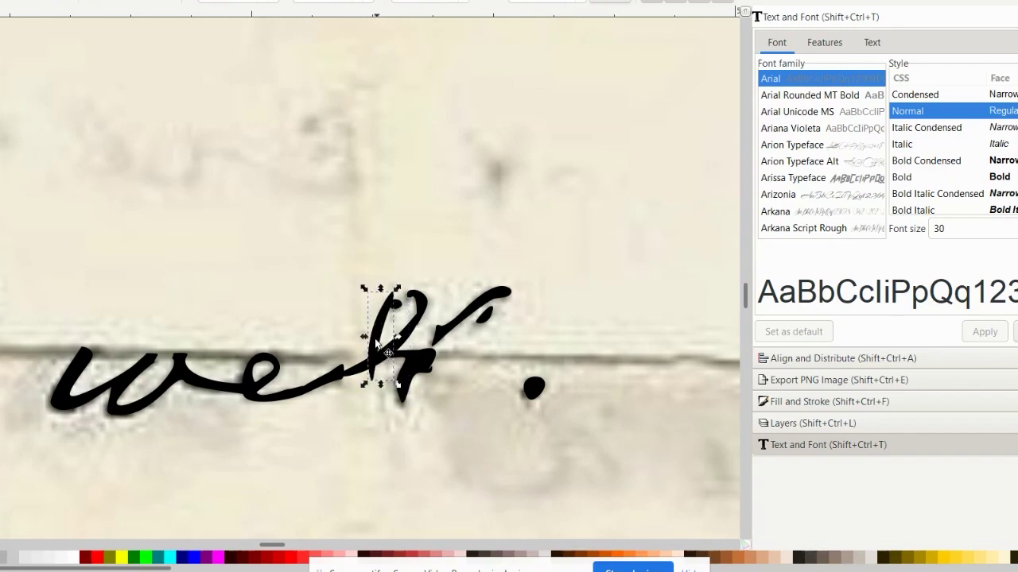
pyautogui.moveTo(376, 344); pyautogui.dragTo(376, 338)
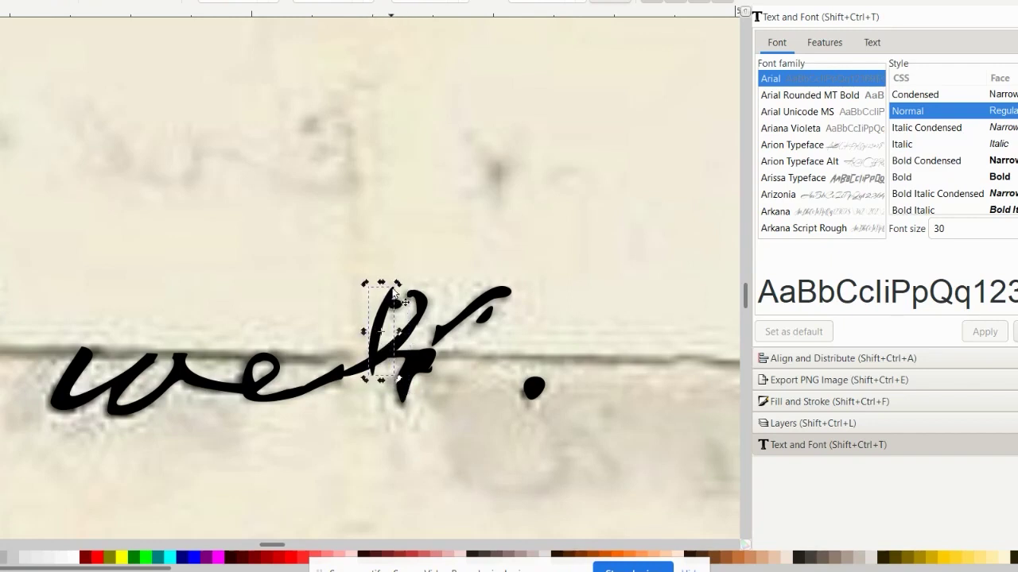
pyautogui.moveTo(395, 285)
pyautogui.mouseDown()
pyautogui.moveTo(398, 326)
pyautogui.moveTo(394, 317)
pyautogui.mouseUp()
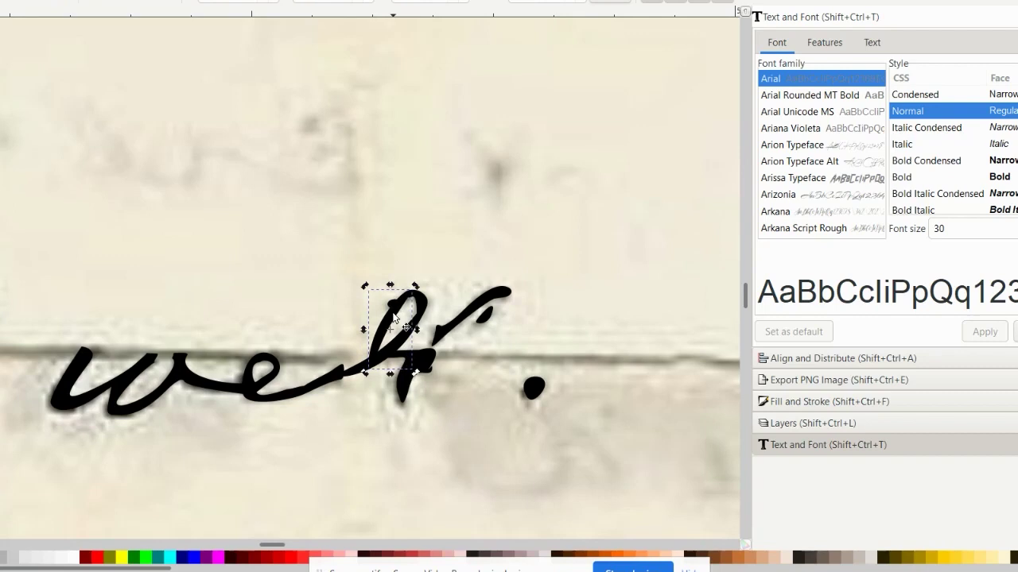
# Step: Place another copy of the stroke, rotated and enlarged, as the right side of the second "l"
pyautogui.moveTo(395, 316)
pyautogui.mouseDown()
pyautogui.moveTo(387, 342)
pyautogui.moveTo(438, 387)
pyautogui.mouseUp()
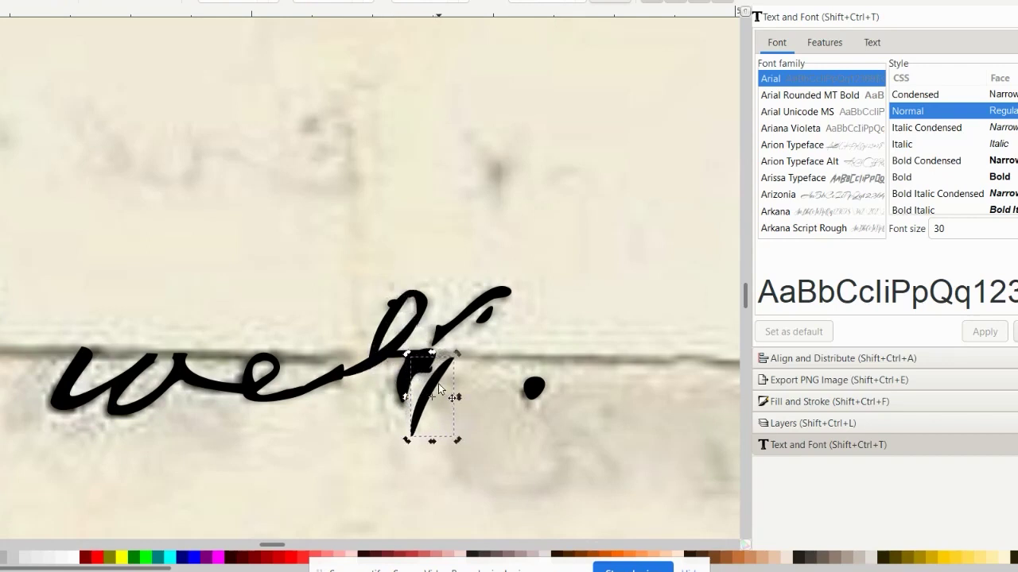
pyautogui.moveTo(456, 354)
pyautogui.mouseDown()
pyautogui.moveTo(440, 351)
pyautogui.moveTo(397, 387)
pyautogui.moveTo(388, 410)
pyautogui.moveTo(389, 368)
pyautogui.moveTo(374, 356)
pyautogui.moveTo(376, 370)
pyautogui.mouseUp()
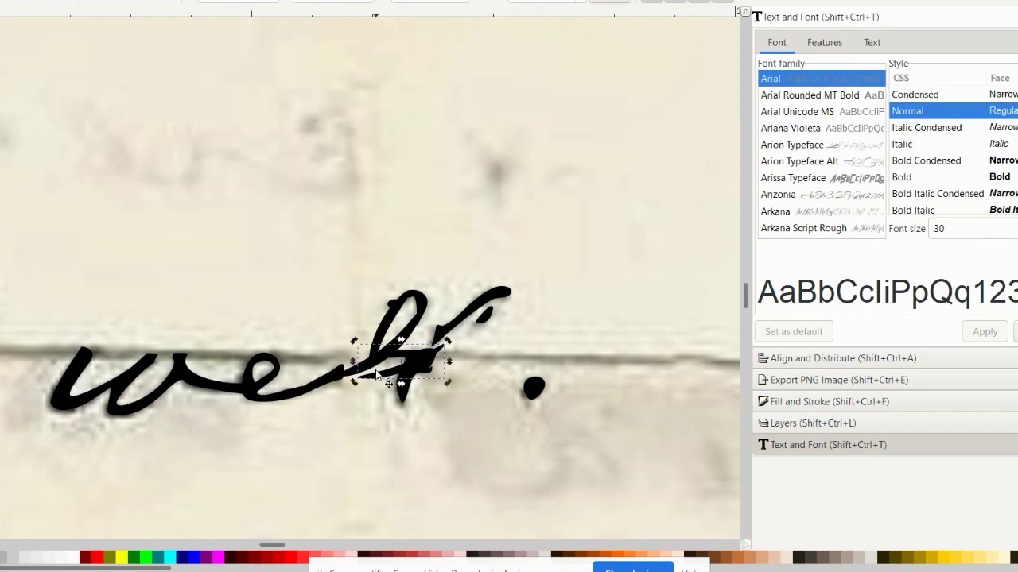
pyautogui.moveTo(446, 342)
pyautogui.mouseDown()
pyautogui.moveTo(420, 364)
pyautogui.moveTo(421, 351)
pyautogui.mouseUp()
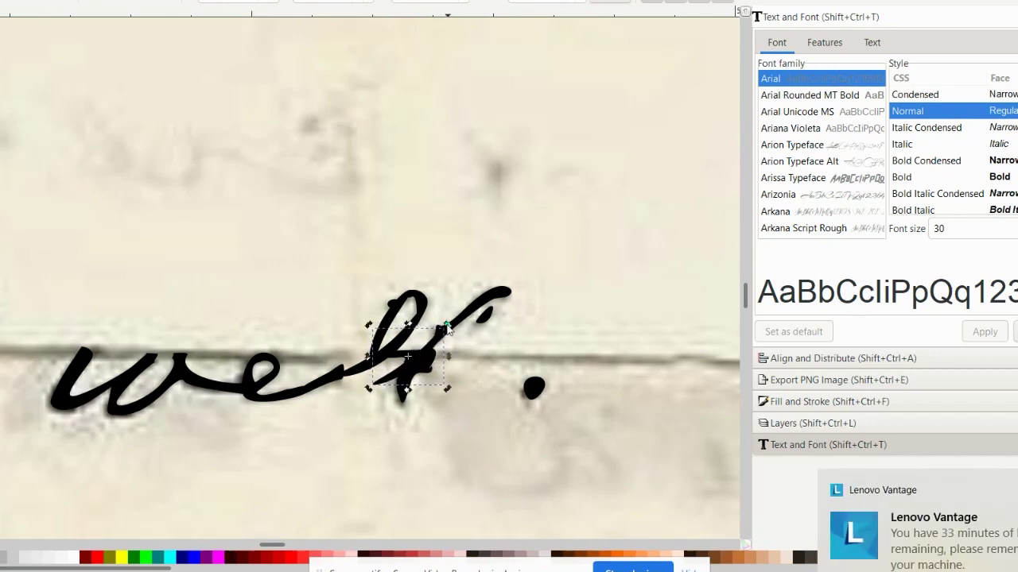
pyautogui.moveTo(448, 325)
pyautogui.mouseDown()
pyautogui.moveTo(455, 357)
pyautogui.moveTo(498, 312)
pyautogui.mouseUp()
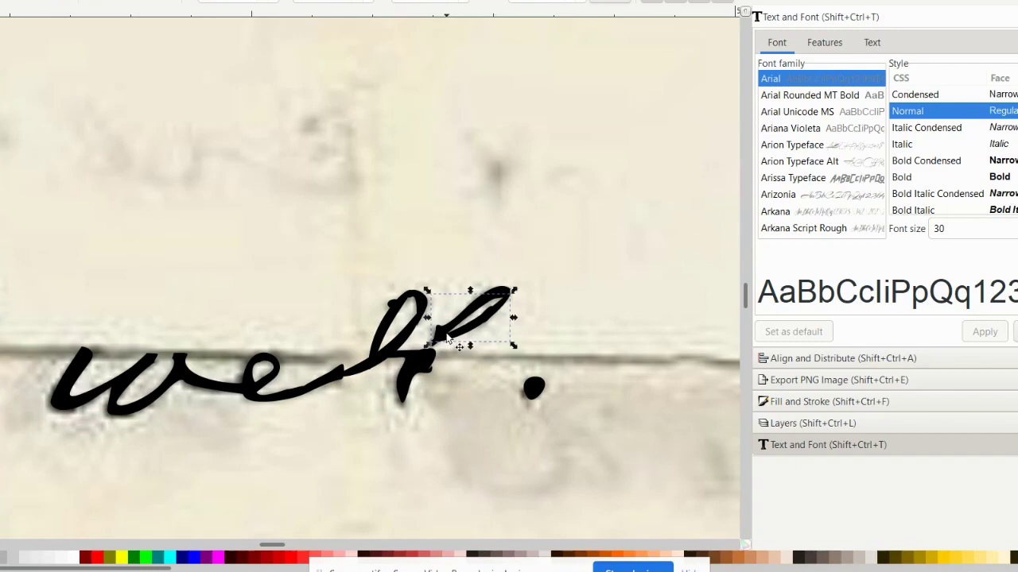
pyautogui.moveTo(428, 346); pyautogui.dragTo(377, 393)
pyautogui.moveTo(468, 345); pyautogui.dragTo(464, 345)
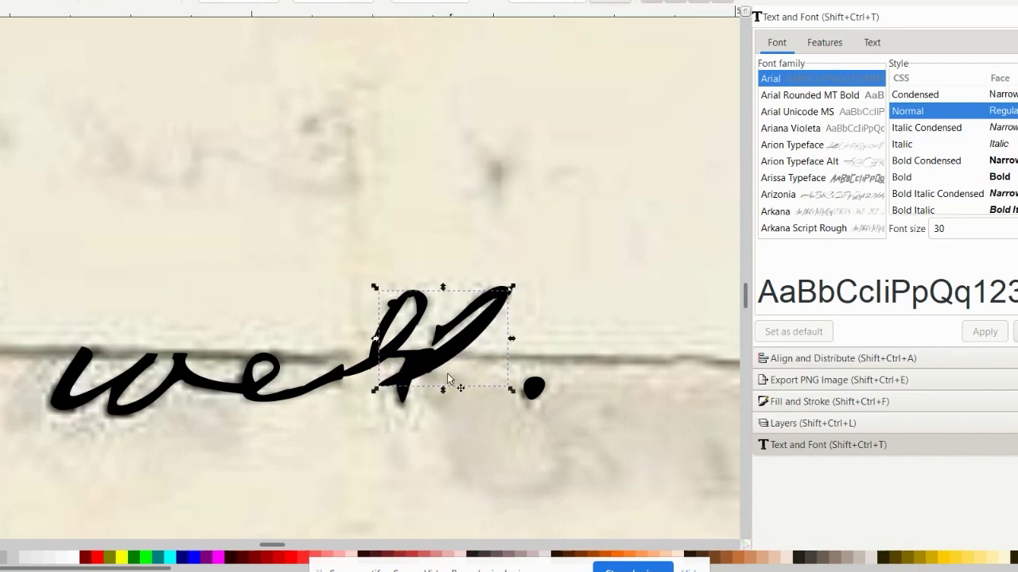
# Step: Copy the first "l" side stroke, then rotate and shrink the copy to form the curve at the letter's base
pyautogui.click(416, 421)
pyautogui.click(380, 349)
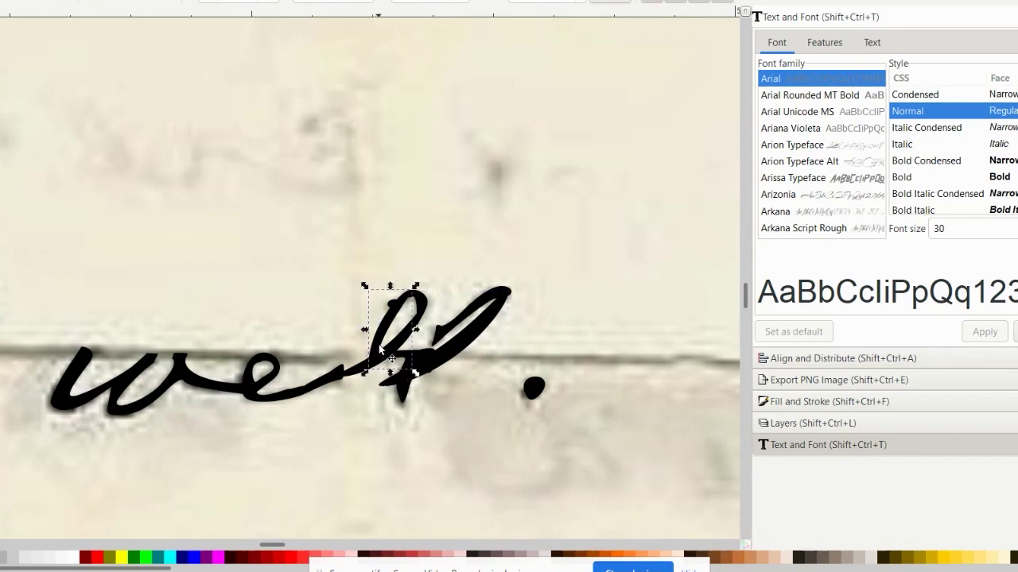
pyautogui.moveTo(378, 344)
pyautogui.mouseDown()
pyautogui.moveTo(408, 443)
pyautogui.moveTo(401, 432)
pyautogui.mouseUp()
pyautogui.click(400, 426)
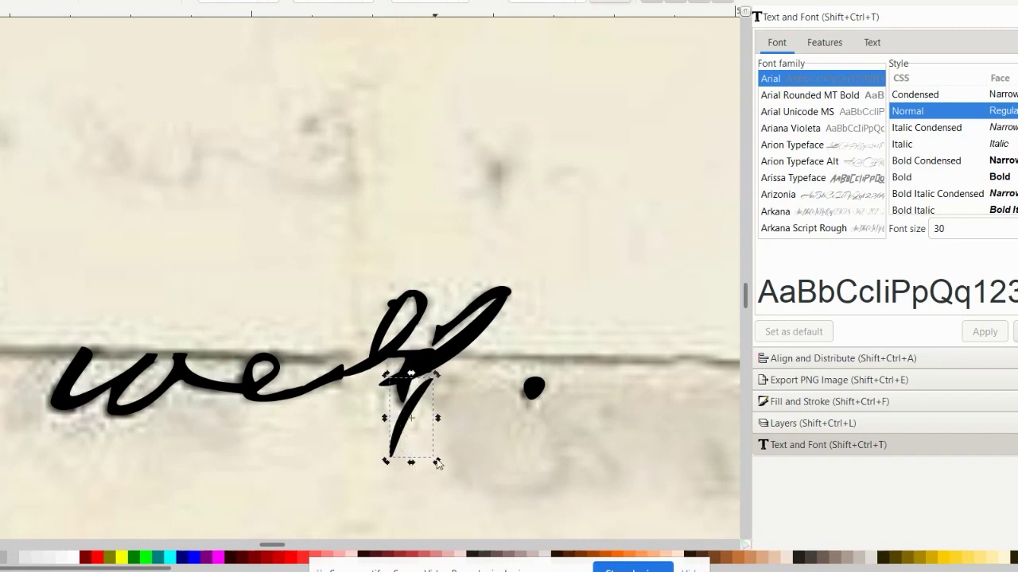
pyautogui.moveTo(436, 461); pyautogui.dragTo(454, 411)
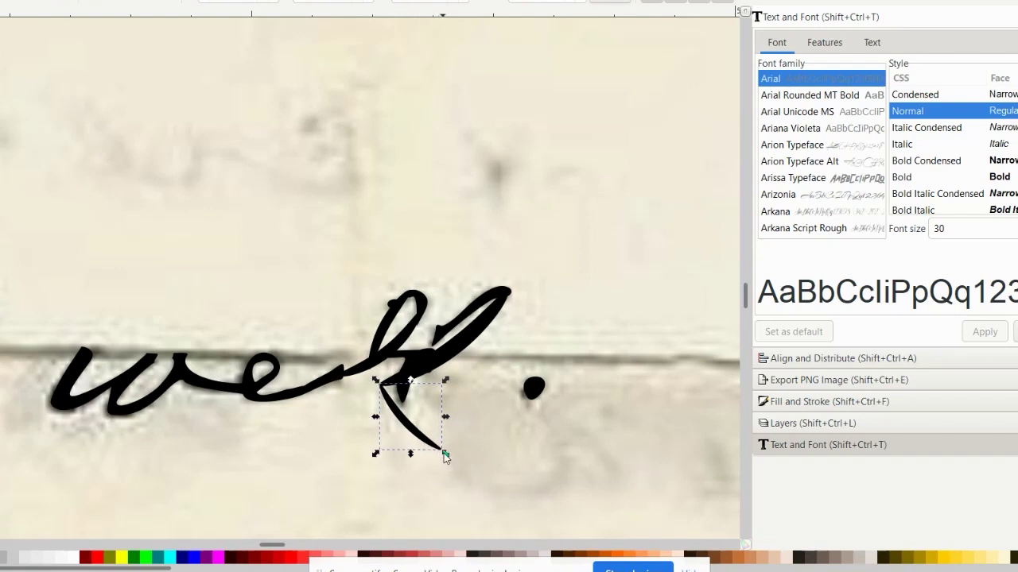
pyautogui.moveTo(443, 453)
pyautogui.mouseDown()
pyautogui.moveTo(415, 438)
pyautogui.moveTo(391, 402)
pyautogui.moveTo(396, 376)
pyautogui.mouseUp()
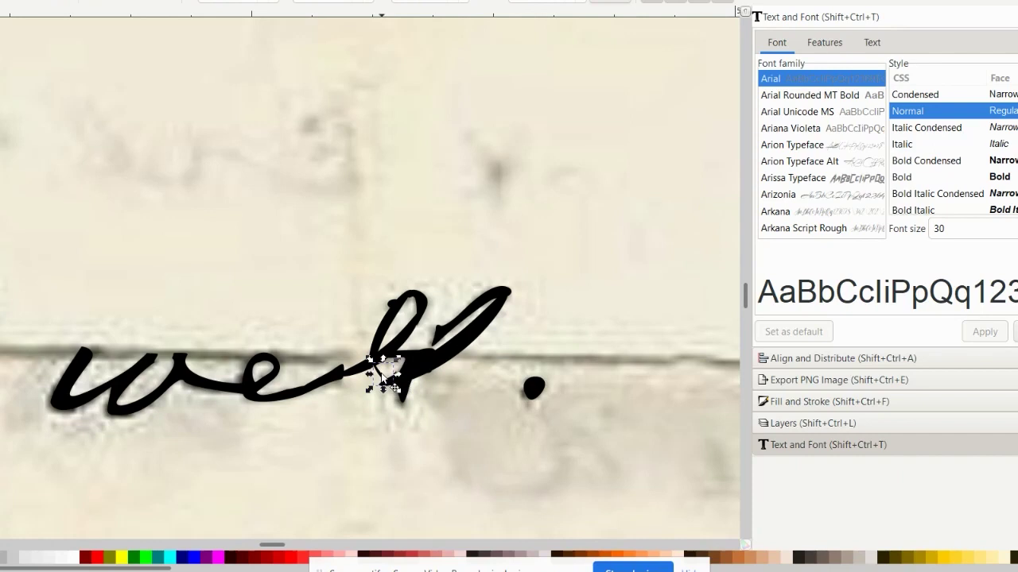
# Step: Adjust the nodes and position of the short base curve so it joins the first "l" smoothly
pyautogui.click(383, 376)
pyautogui.moveTo(395, 393); pyautogui.dragTo(379, 362)
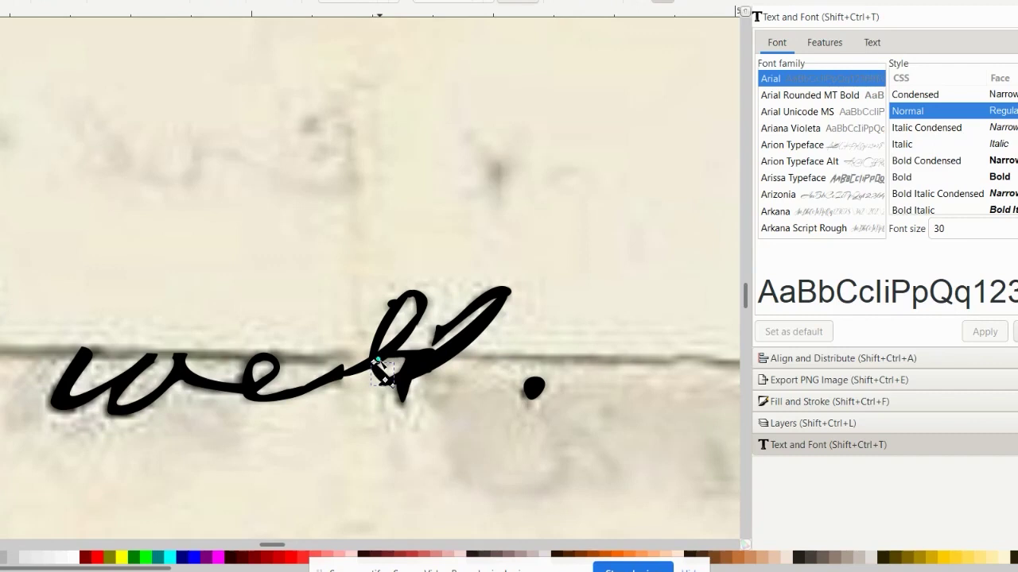
pyautogui.click(436, 452)
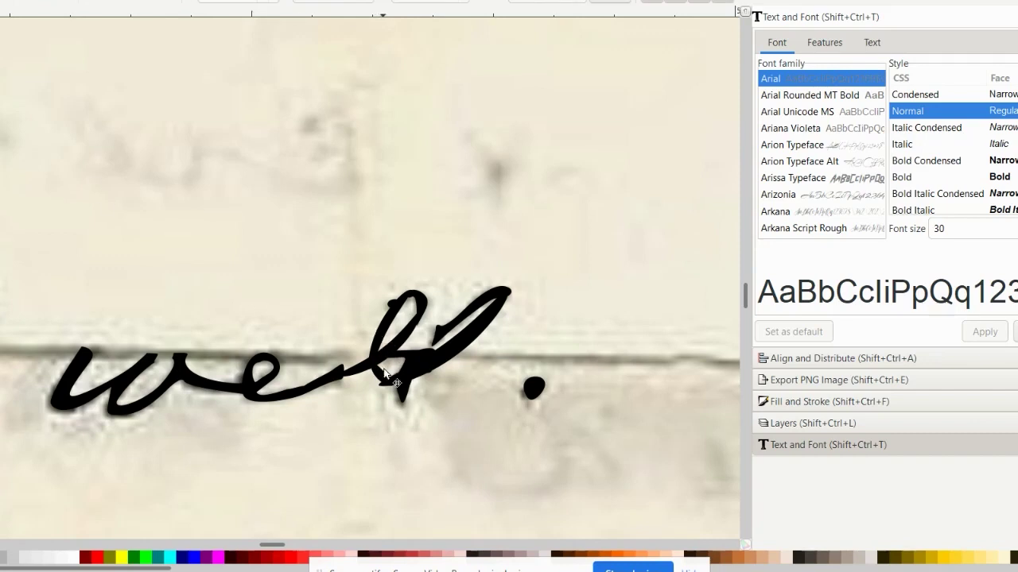
pyautogui.moveTo(382, 380); pyautogui.dragTo(379, 374)
# Step: Move the traced lettering's node at the start of the second "l" down to the base of the first "l"
pyautogui.doubleClick(445, 337)
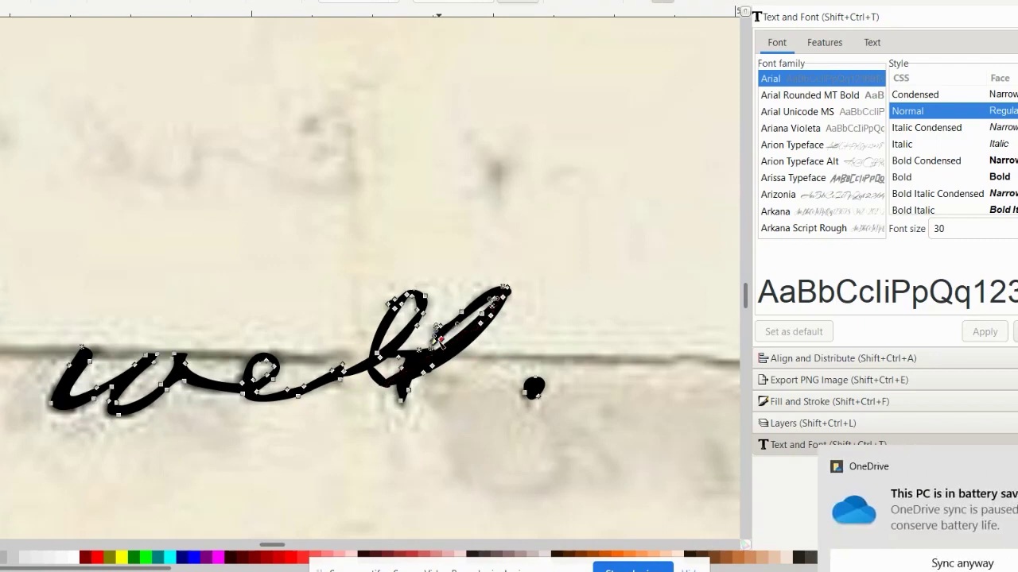
pyautogui.moveTo(439, 340); pyautogui.dragTo(426, 355)
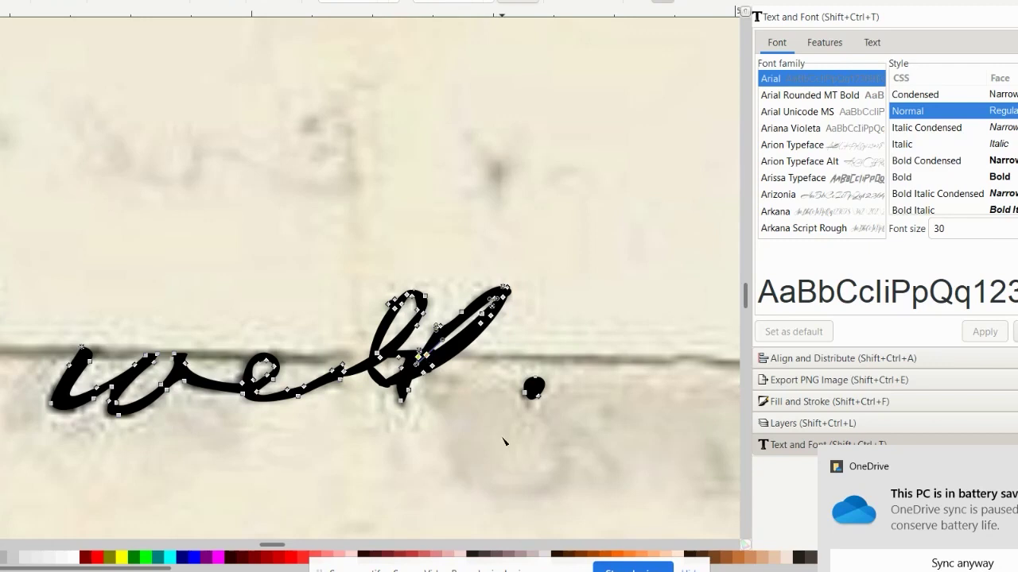
pyautogui.press('Escape')
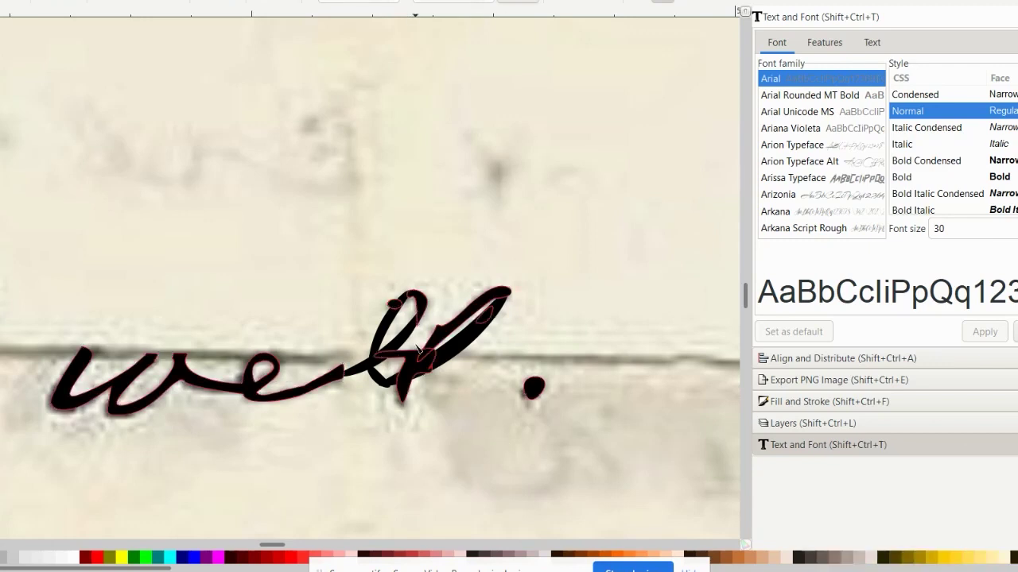
pyautogui.click(411, 358)
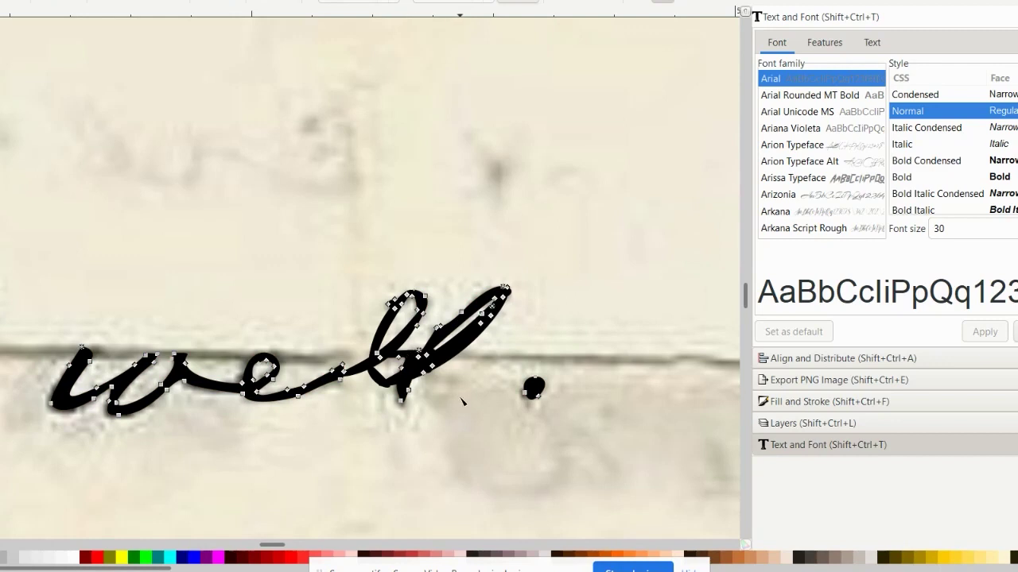
pyautogui.click(399, 359)
# Step: Draw a small ellipse over the gap between the two "l" letters, tilt it with the strokes, and subtract it from the traced lettering
pyautogui.press('e')
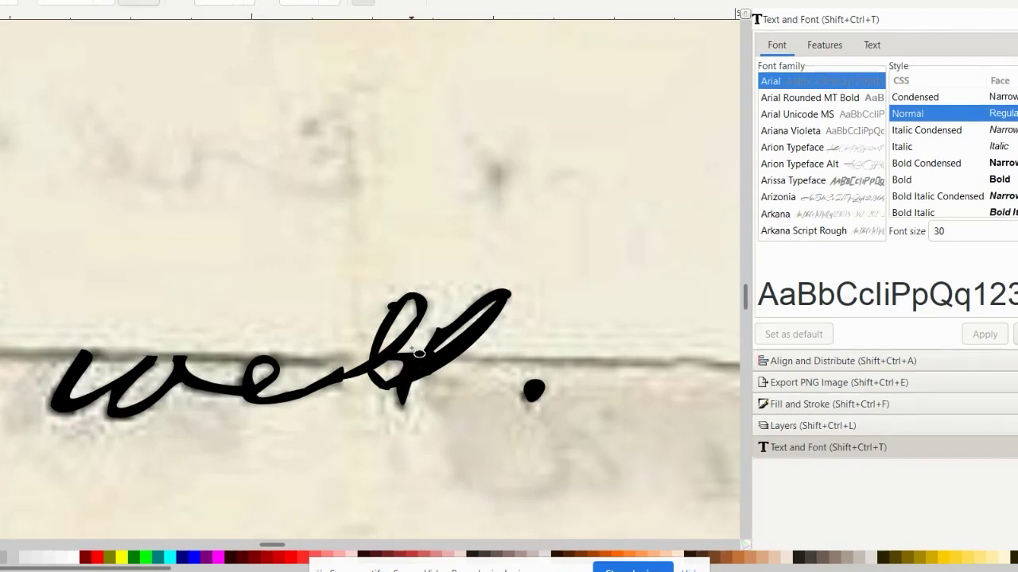
pyautogui.moveTo(410, 348); pyautogui.dragTo(394, 377)
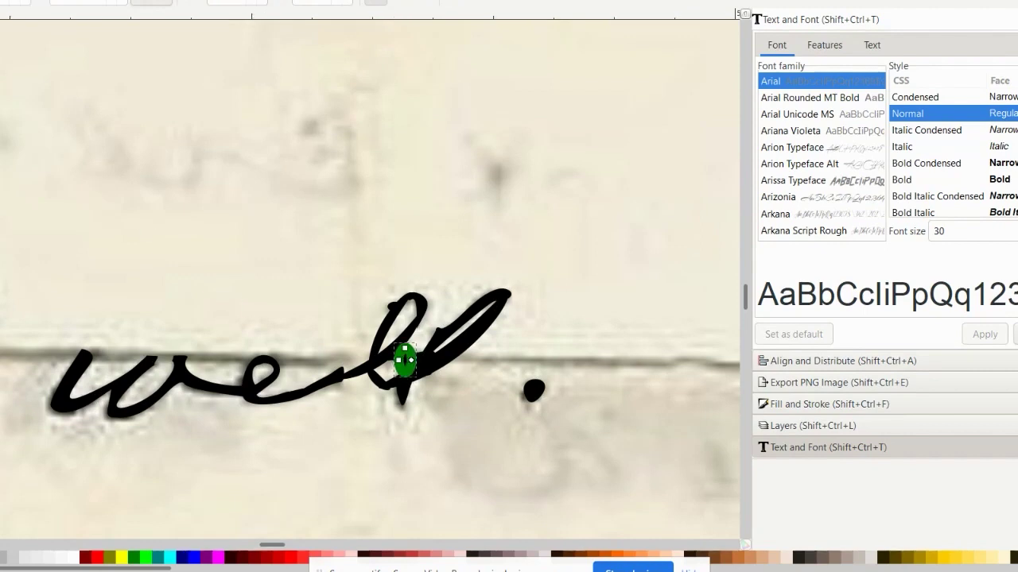
pyautogui.press('s')
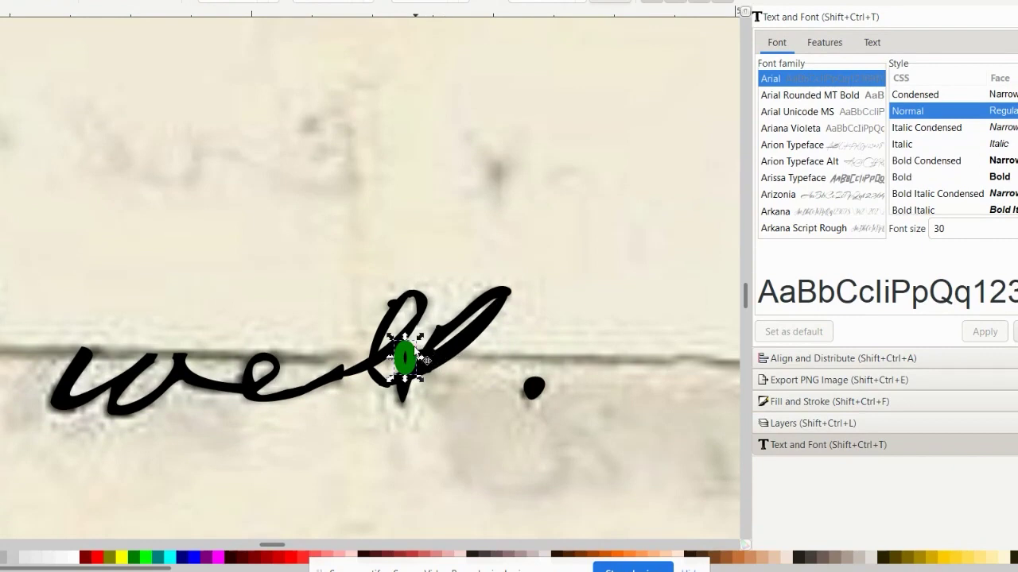
pyautogui.click(409, 347)
pyautogui.moveTo(420, 337)
pyautogui.mouseDown()
pyautogui.moveTo(439, 354)
pyautogui.moveTo(429, 364)
pyautogui.moveTo(411, 350)
pyautogui.mouseUp()
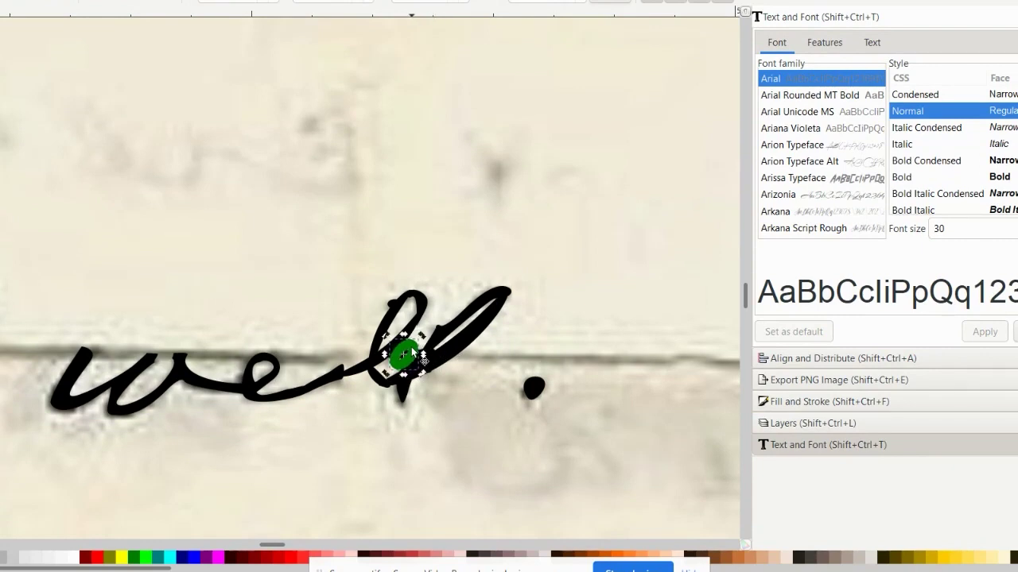
pyautogui.keyDown('shift'); pyautogui.click(313, 388); pyautogui.keyUp('shift')
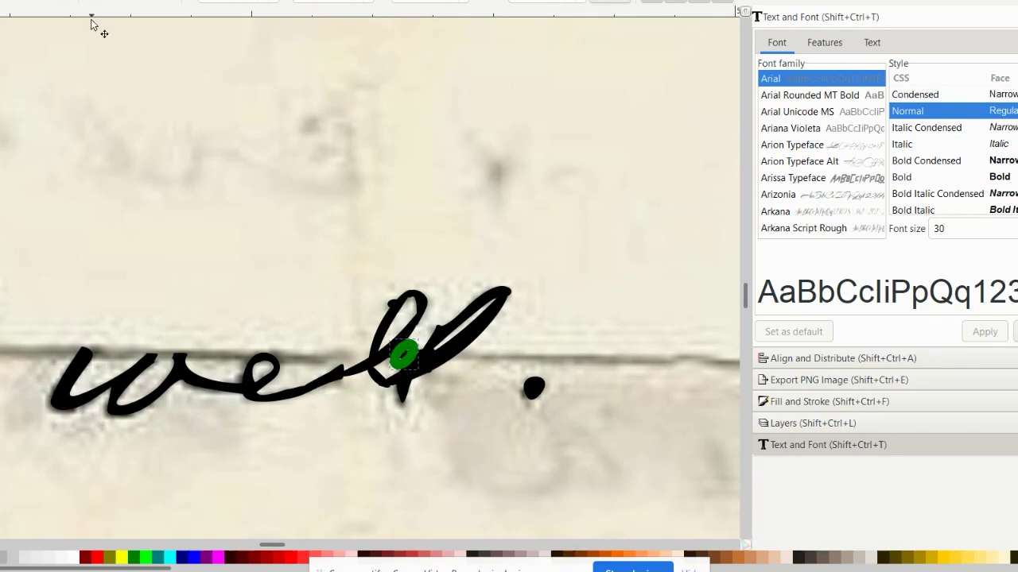
pyautogui.click(67, 2)
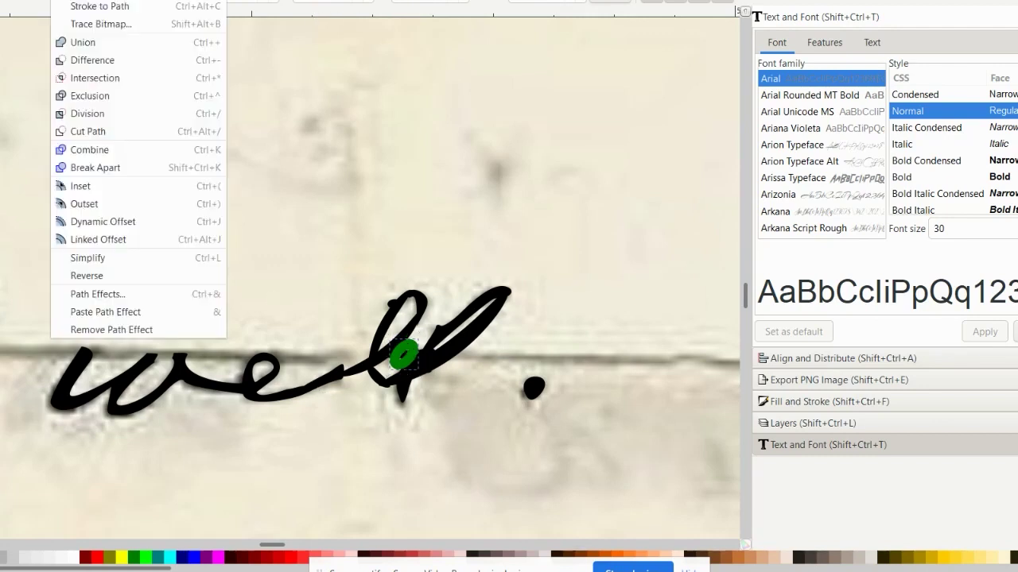
pyautogui.click(94, 61)
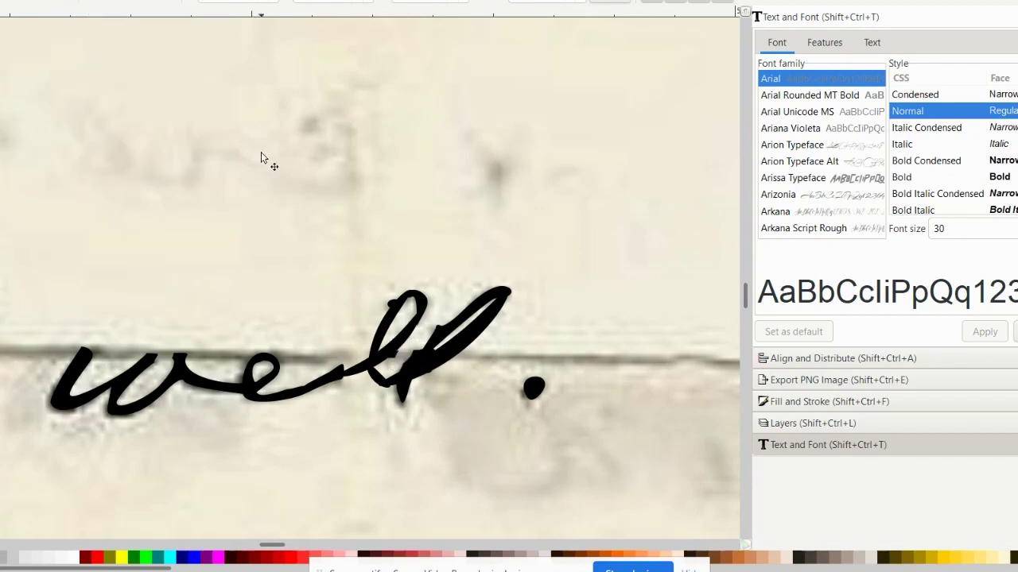
# Step: Unite the stroke copies of the "ll" with the traced lettering into one path
pyautogui.moveTo(311, 177); pyautogui.dragTo(645, 376)
pyautogui.moveTo(328, 267)
pyautogui.mouseDown()
pyautogui.moveTo(454, 364)
pyautogui.moveTo(540, 449)
pyautogui.moveTo(557, 449)
pyautogui.mouseUp()
pyautogui.click(67, 1)
pyautogui.click(85, 45)
pyautogui.click(87, 49)
# Step: Delete the bump nodes on the upper left outer edge of the first "l" and reshape the curve smoothly
pyautogui.press('n')
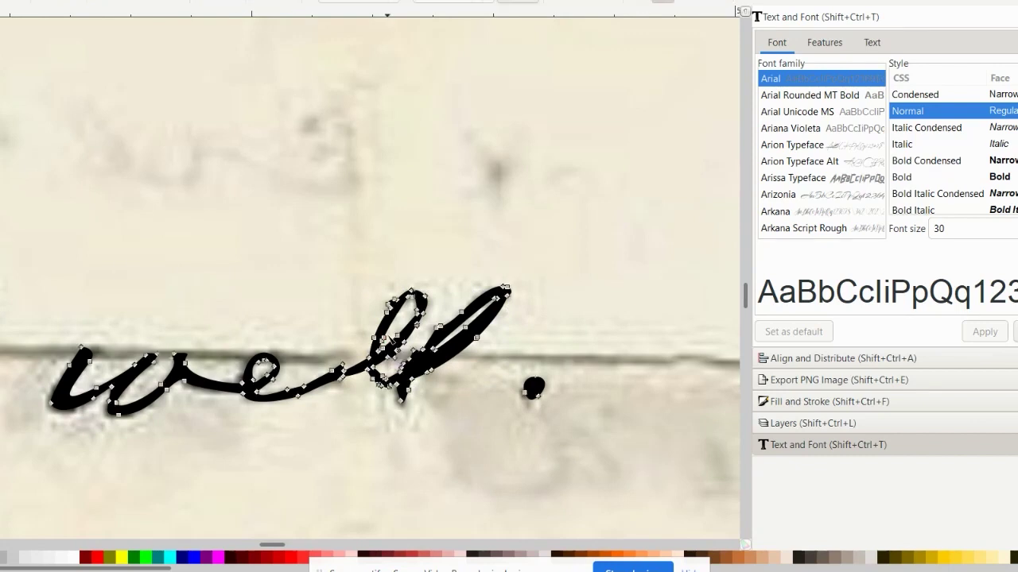
pyautogui.scroll(5, 388, 325)
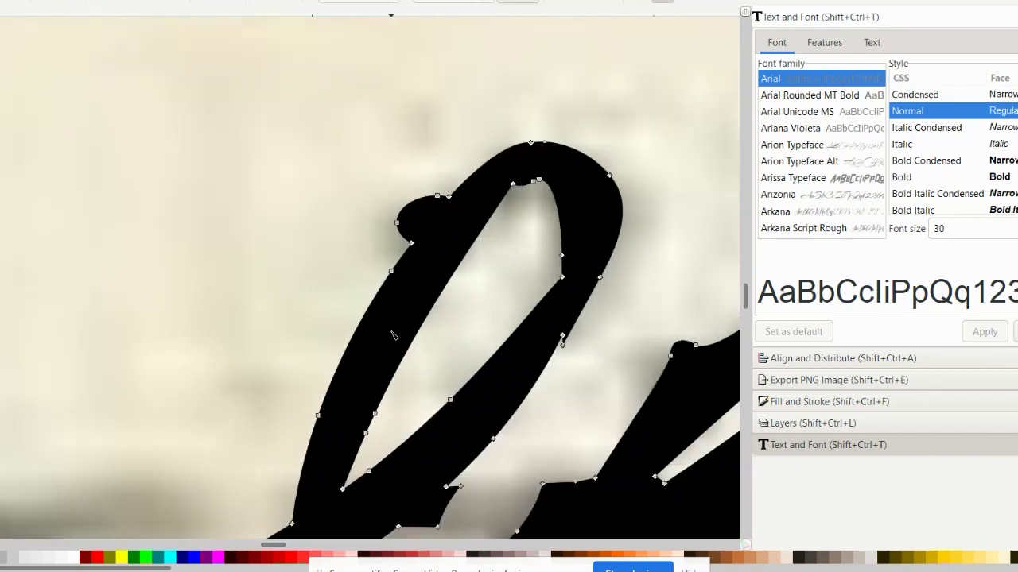
pyautogui.moveTo(403, 188); pyautogui.dragTo(462, 246)
pyautogui.press('Delete')
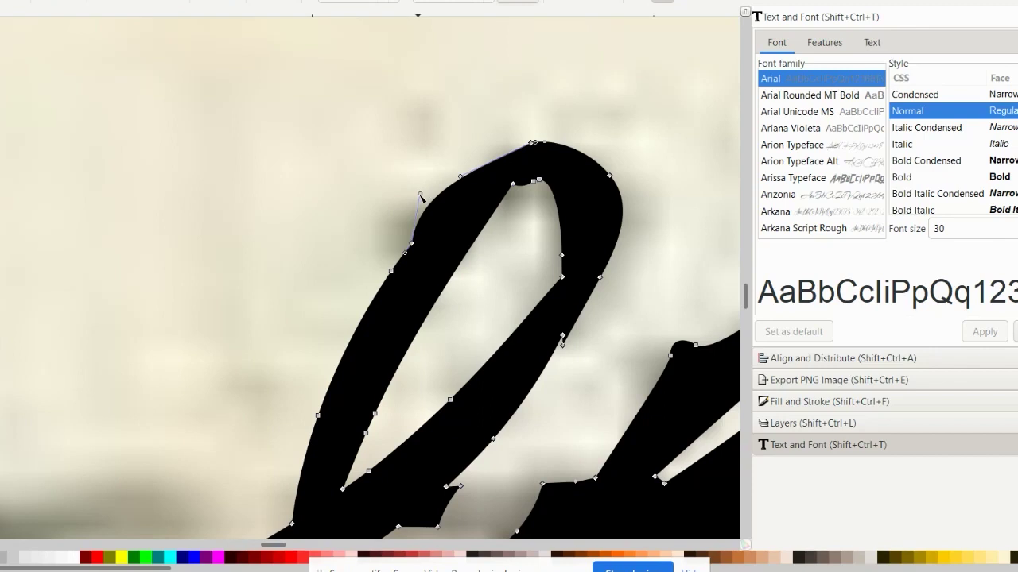
pyautogui.click(422, 199)
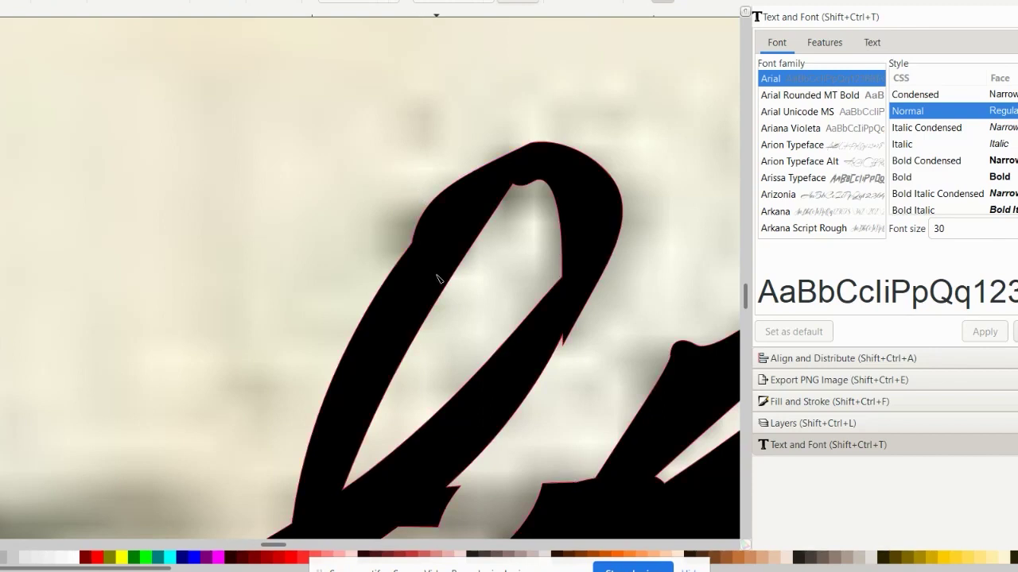
pyautogui.click(424, 229)
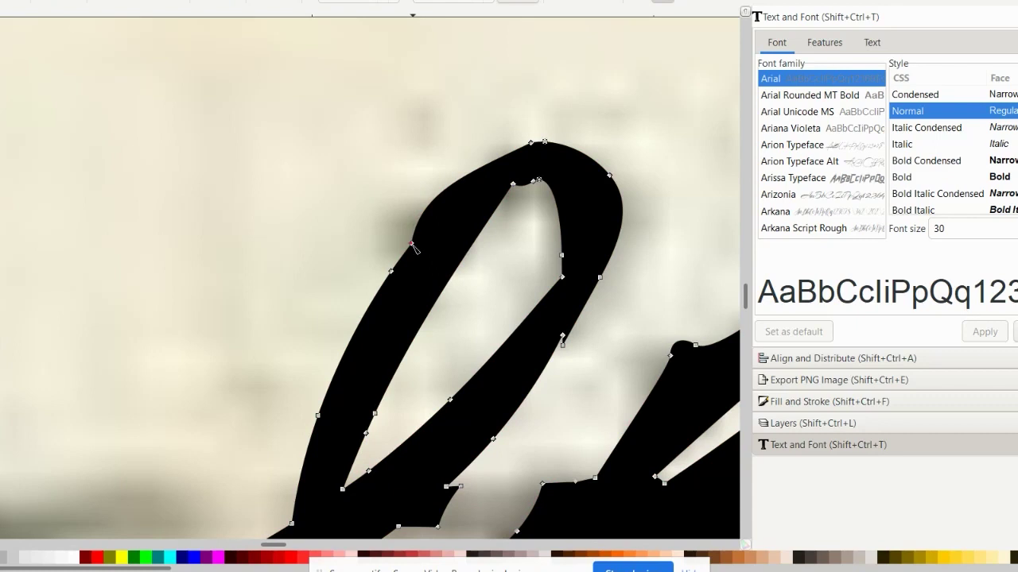
pyautogui.click(411, 243)
pyautogui.moveTo(419, 194); pyautogui.dragTo(438, 210)
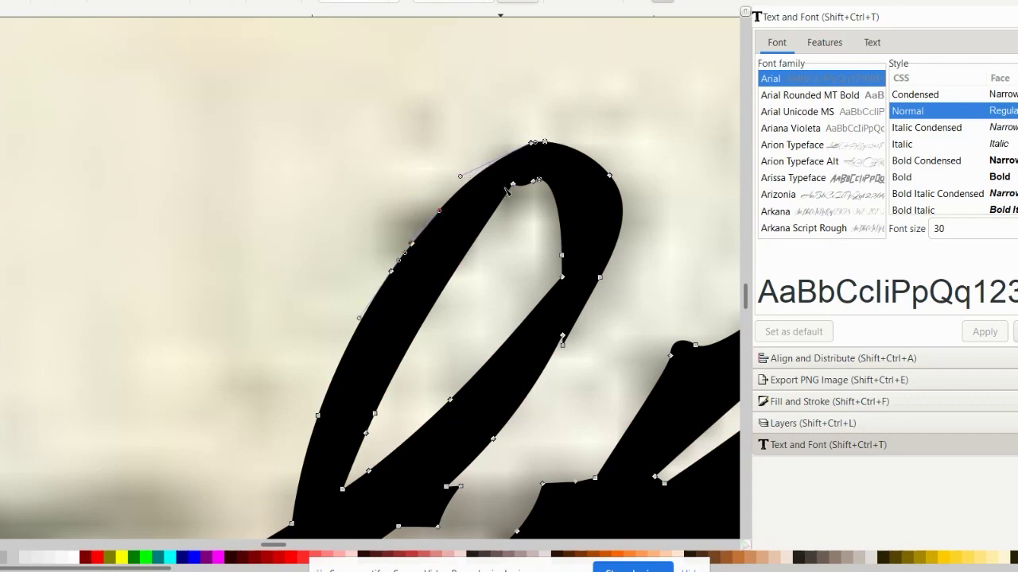
# Step: Delete the extra node inside the top of the first "l" loop and smooth its inner curve
pyautogui.click(535, 183)
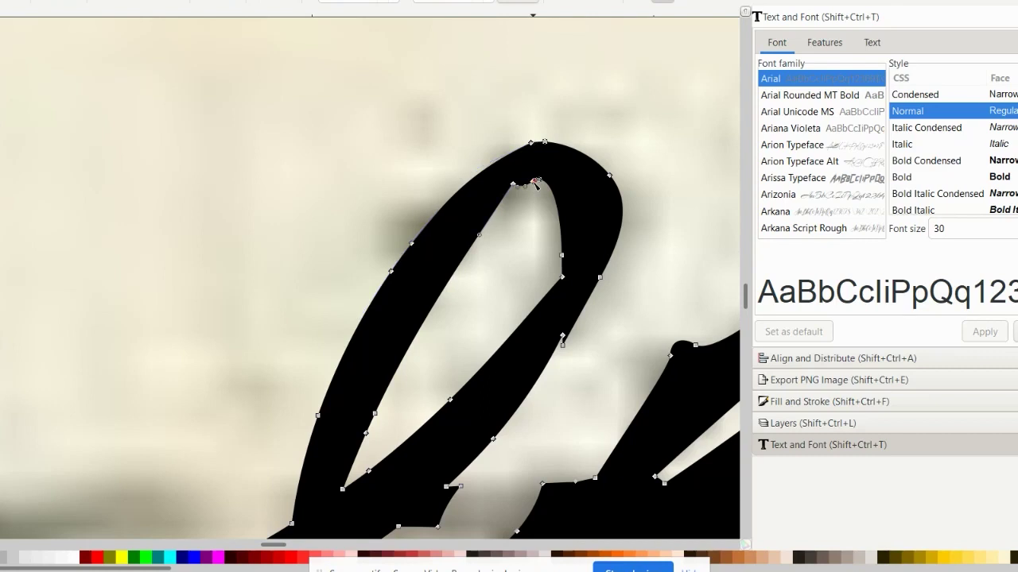
pyautogui.press('Delete')
pyautogui.moveTo(525, 189); pyautogui.dragTo(520, 185)
# Step: Delete the fold-line nodes on the stroke joining the "e" to the first "l" so it runs smoothly
pyautogui.scroll(-2, 522, 229)
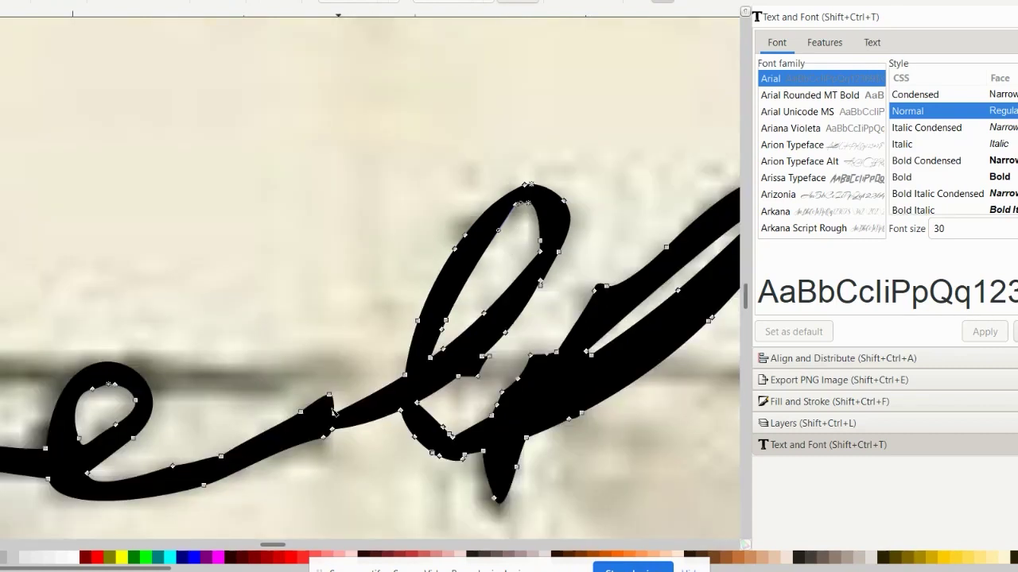
pyautogui.moveTo(330, 396)
pyautogui.mouseDown()
pyautogui.moveTo(338, 420)
pyautogui.moveTo(342, 396)
pyautogui.moveTo(315, 476)
pyautogui.mouseUp()
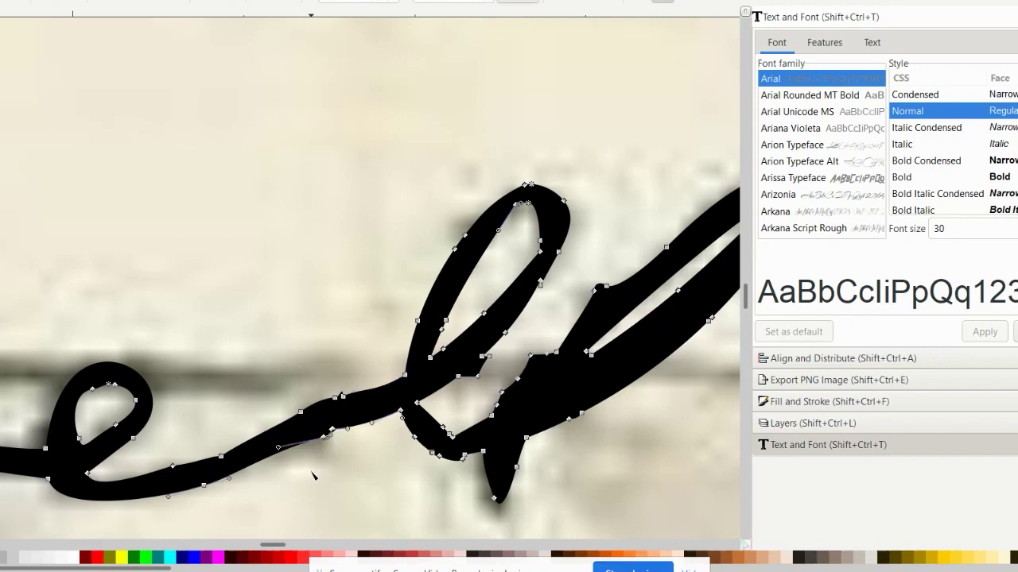
pyautogui.press('Delete')
pyautogui.moveTo(313, 389)
pyautogui.mouseDown()
pyautogui.moveTo(363, 411)
pyautogui.moveTo(310, 423)
pyautogui.mouseUp()
pyautogui.press('Delete')
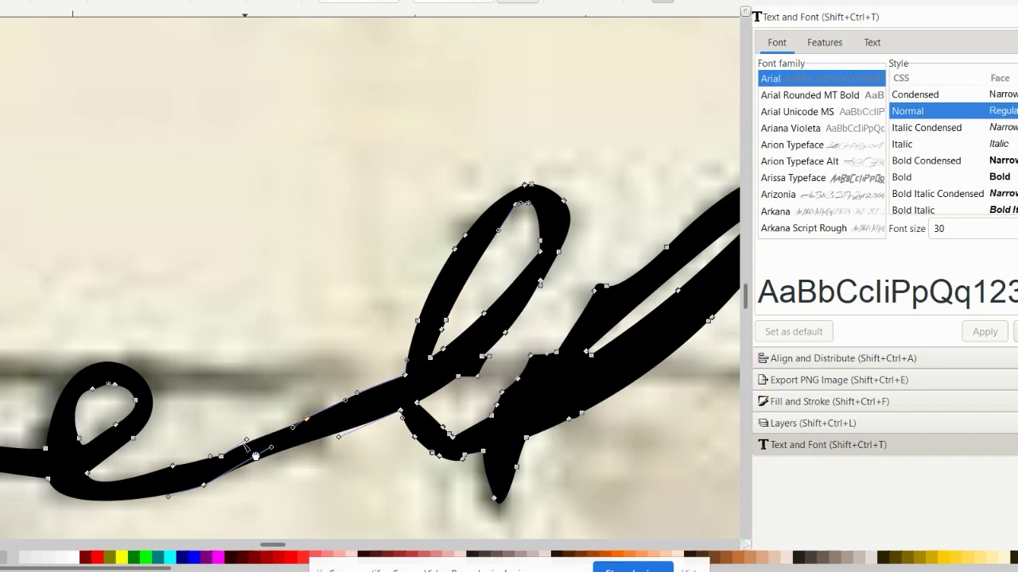
pyautogui.click(222, 457)
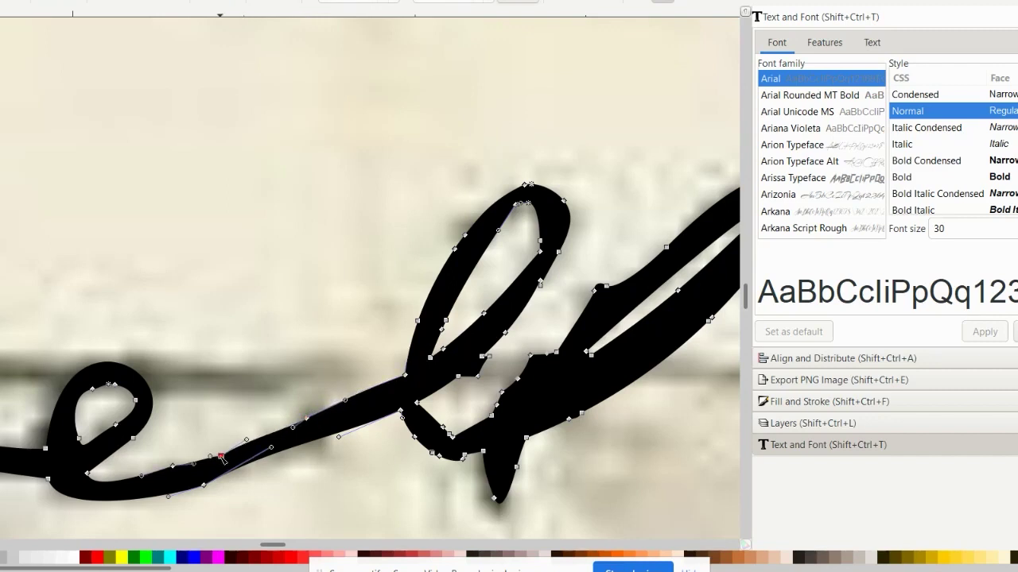
pyautogui.press('Delete')
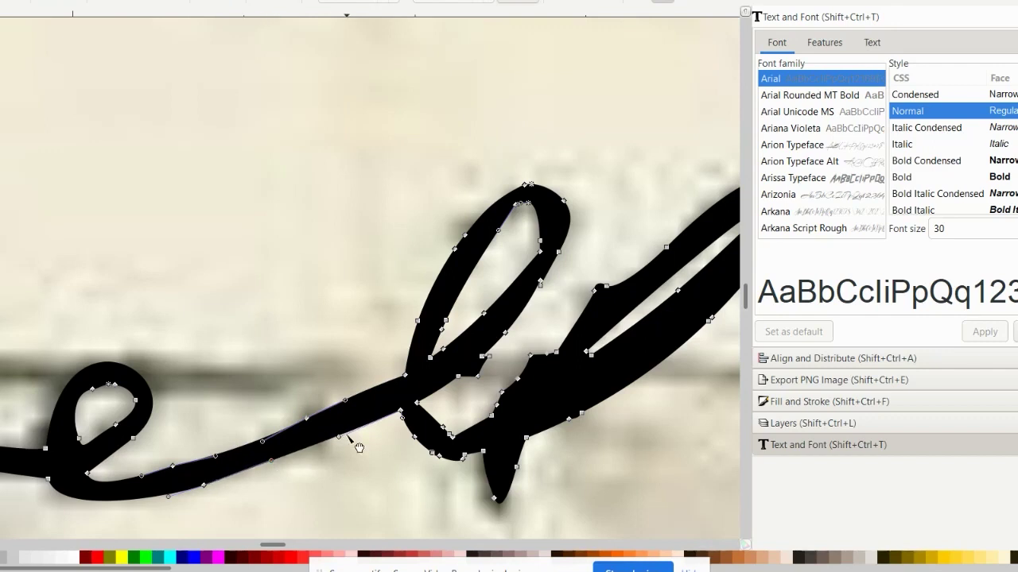
# Step: Delete the notch nodes at the lower right of the first "l" and round the right inner edge of its loop
pyautogui.moveTo(504, 355)
pyautogui.mouseDown()
pyautogui.moveTo(472, 388)
pyautogui.moveTo(455, 389)
pyautogui.mouseUp()
pyautogui.press('Delete')
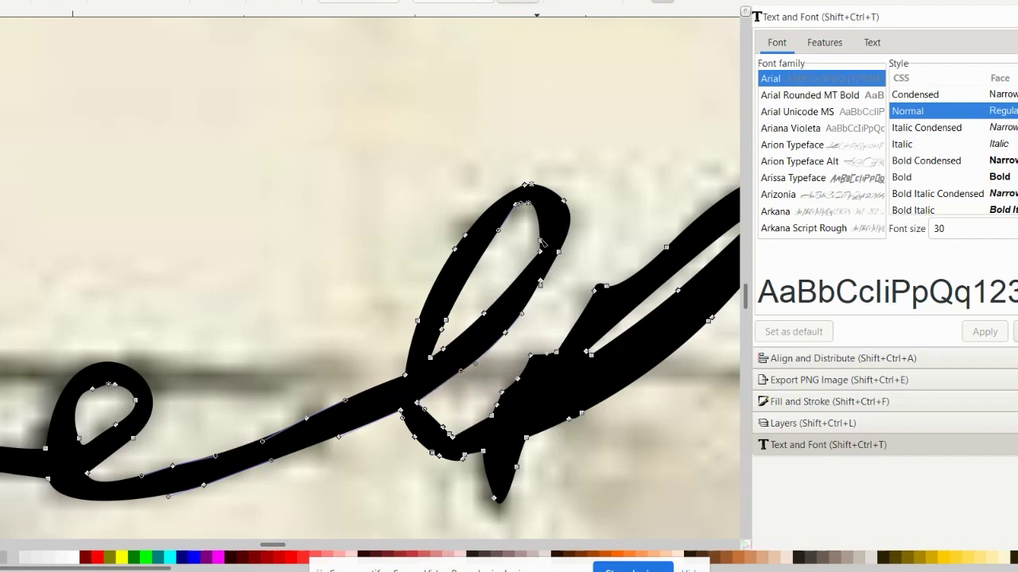
pyautogui.click(541, 254)
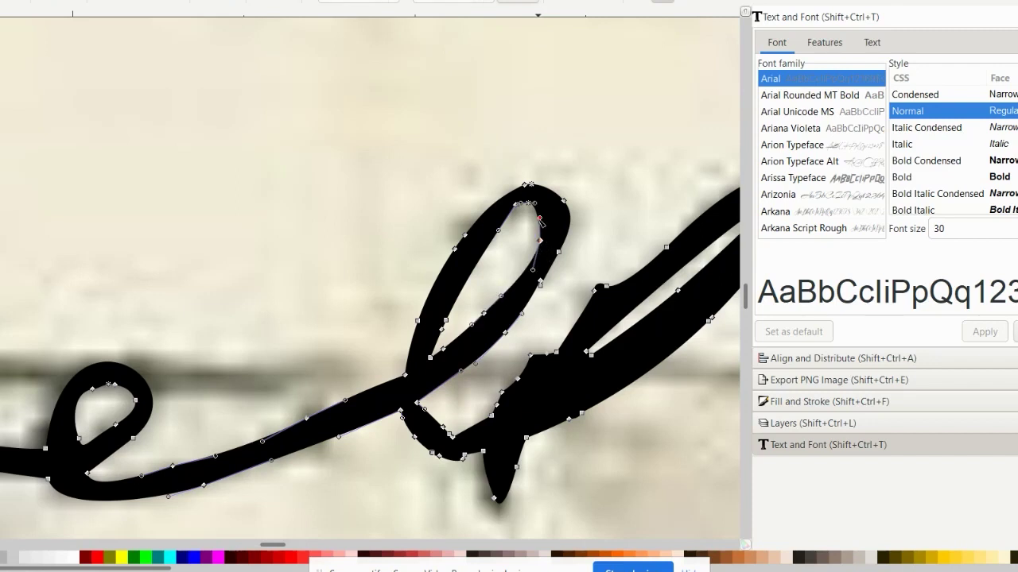
pyautogui.moveTo(541, 219); pyautogui.dragTo(546, 215)
pyautogui.click(617, 474)
# Step: Delete the bump and jagged nodes along the left edge of the second "l" down to its base
pyautogui.scroll(-2, 618, 475)
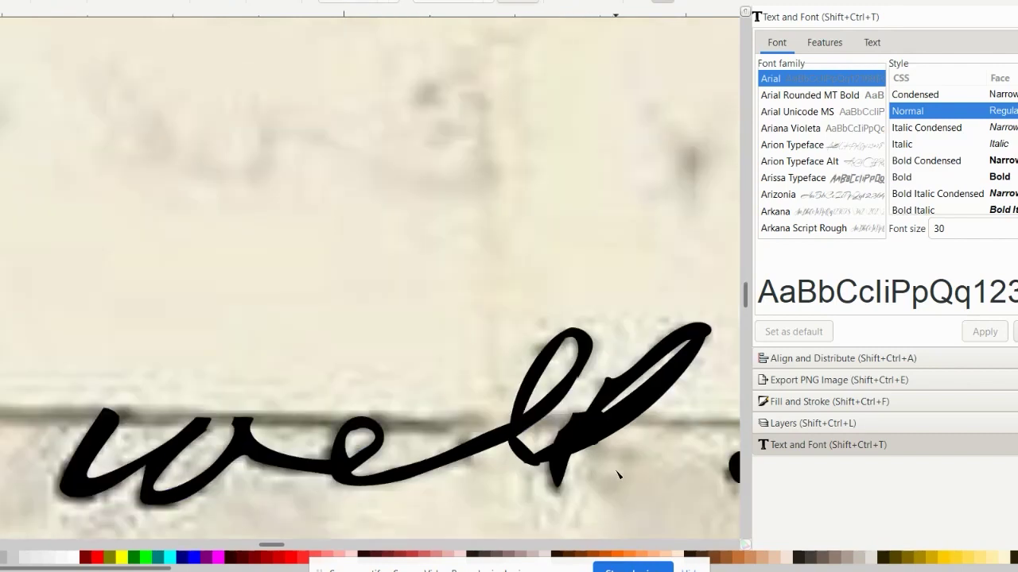
pyautogui.hscroll(3, 618, 475)
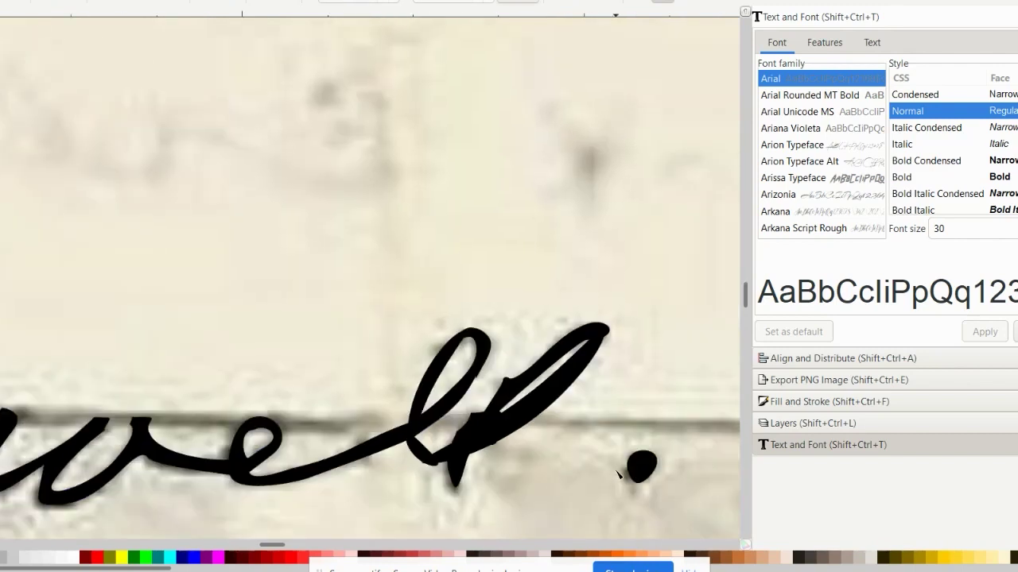
pyautogui.click(505, 385)
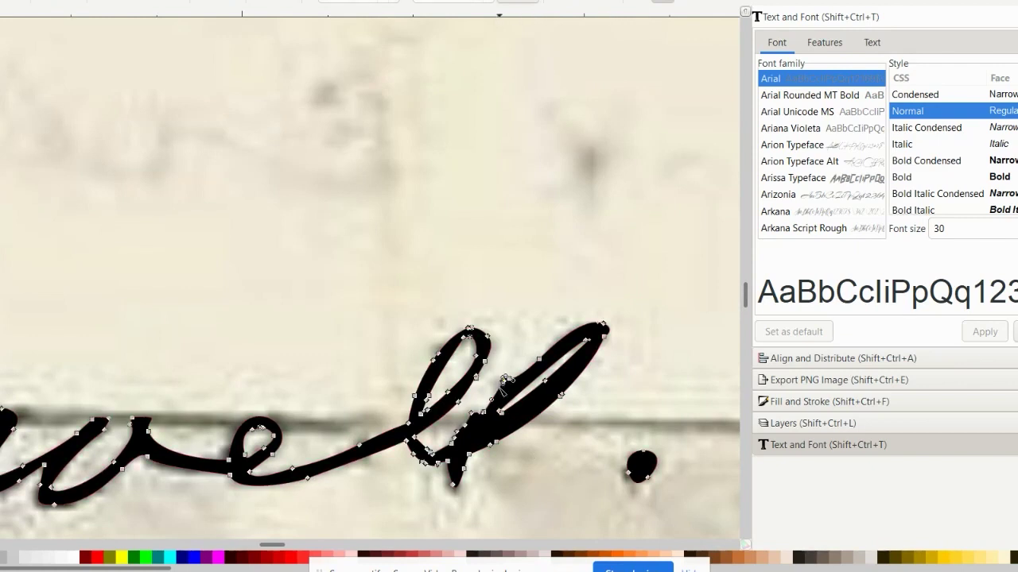
pyautogui.click(510, 387)
pyautogui.scroll(3, 473, 417)
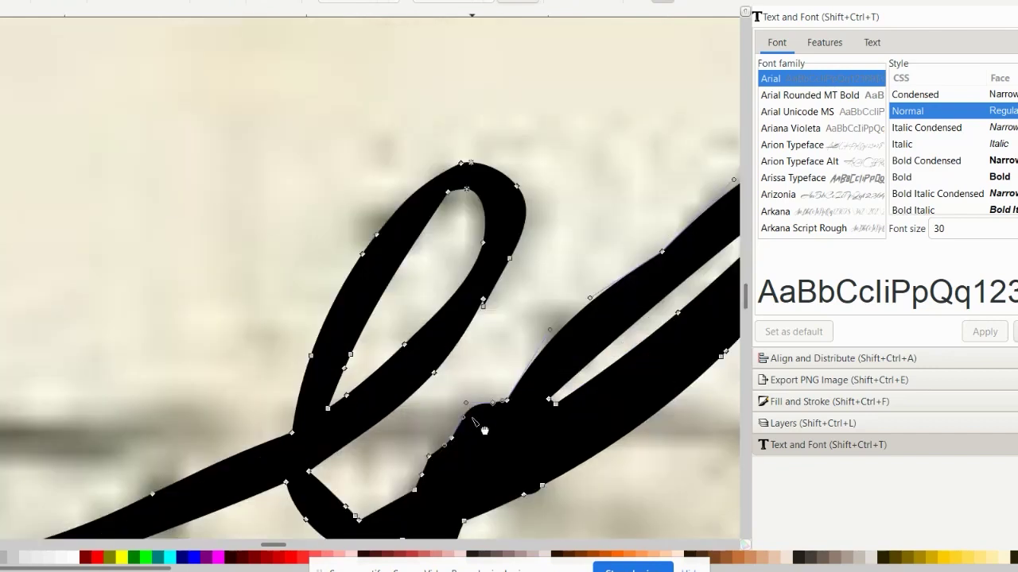
pyautogui.moveTo(481, 371); pyautogui.dragTo(404, 515)
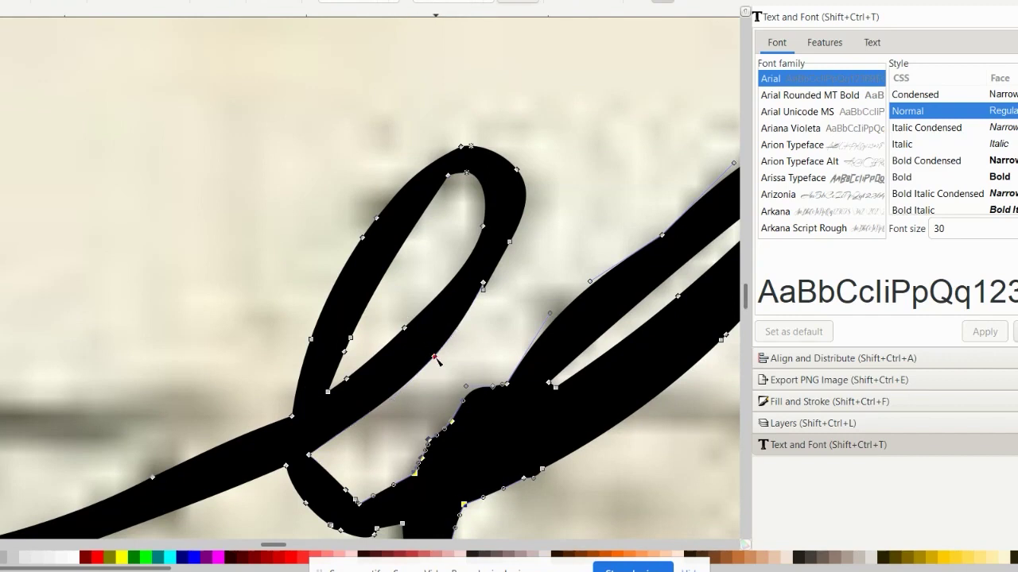
pyautogui.press('Delete')
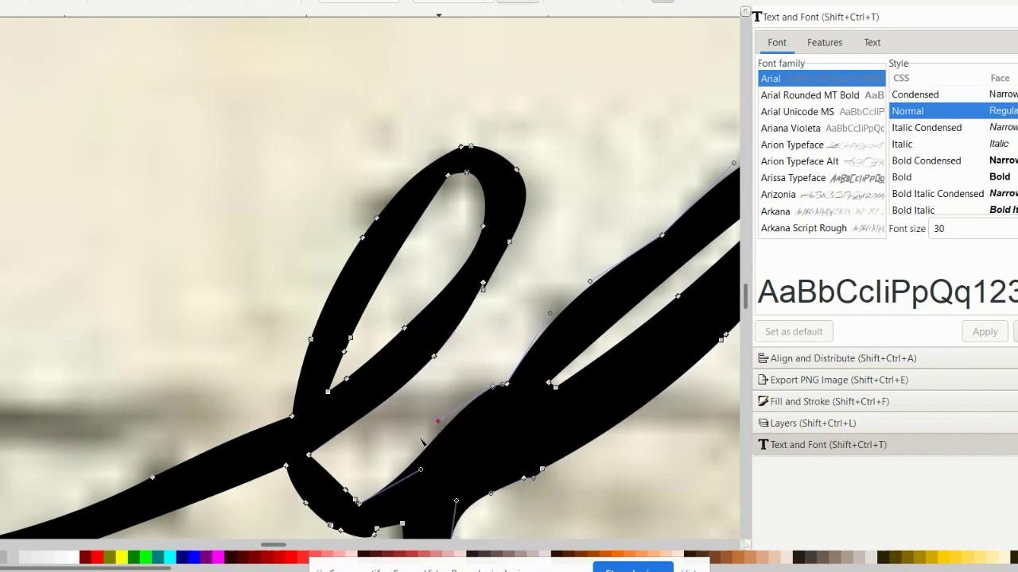
pyautogui.scroll(-1, 385, 467)
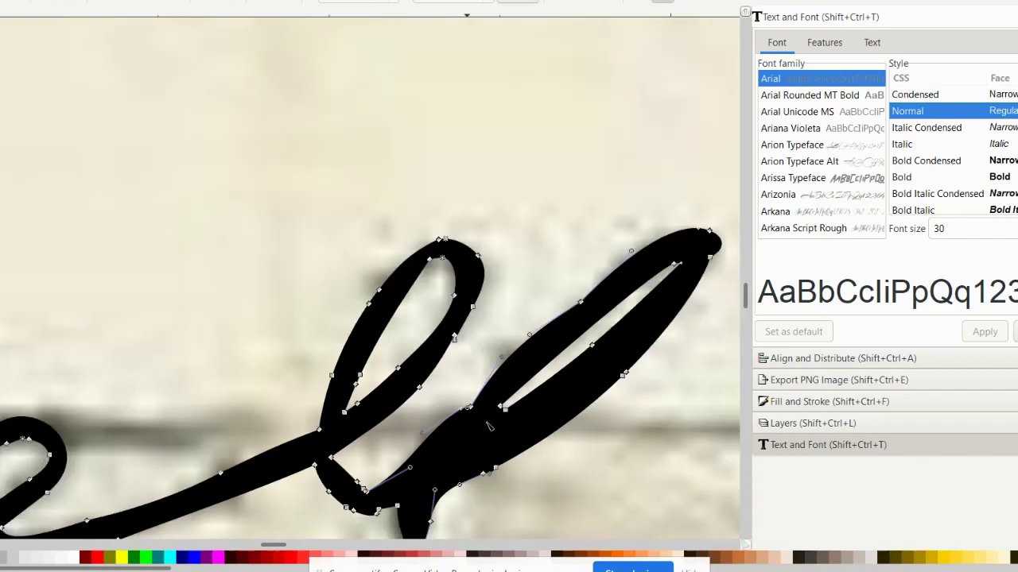
pyautogui.moveTo(469, 387); pyautogui.dragTo(480, 415)
pyautogui.press('Delete')
pyautogui.press('Delete')
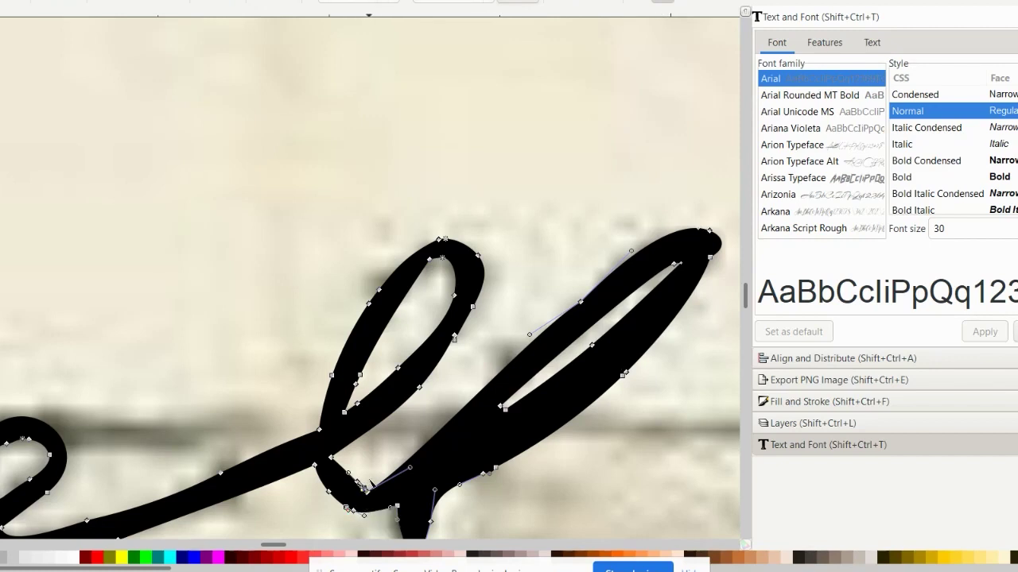
# Step: Adjust the nodes and handles of the inner curve at the first "l" base so it flows smoothly into the second "l"
pyautogui.moveTo(368, 483); pyautogui.dragTo(363, 486)
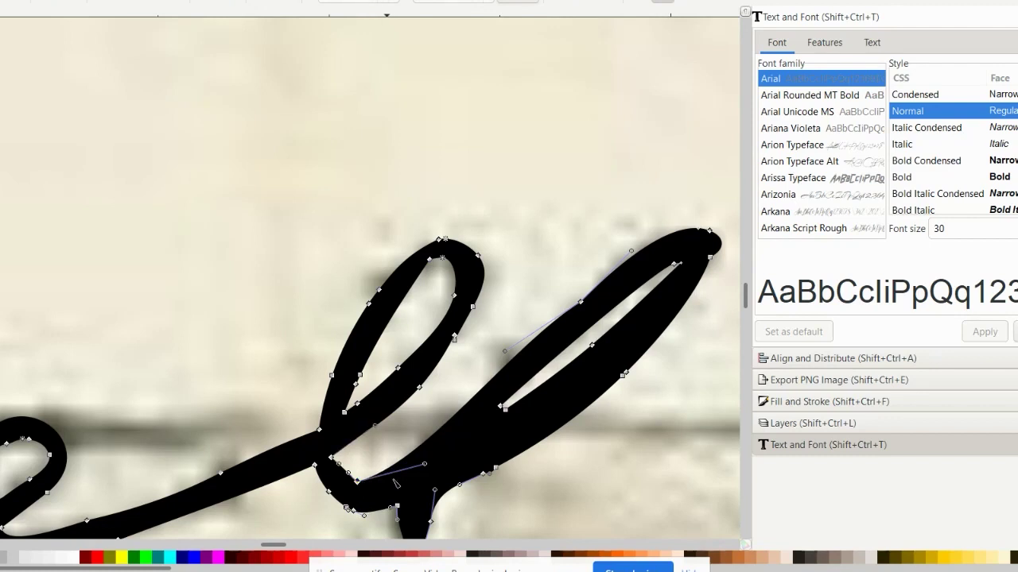
pyautogui.moveTo(425, 464); pyautogui.dragTo(416, 508)
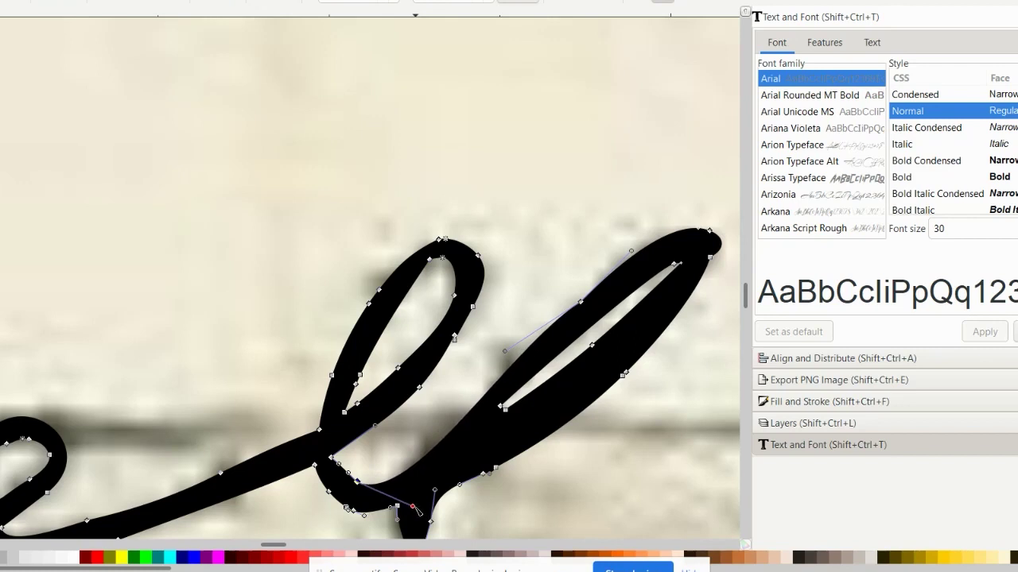
pyautogui.click(331, 458)
pyautogui.moveTo(331, 458); pyautogui.dragTo(342, 459)
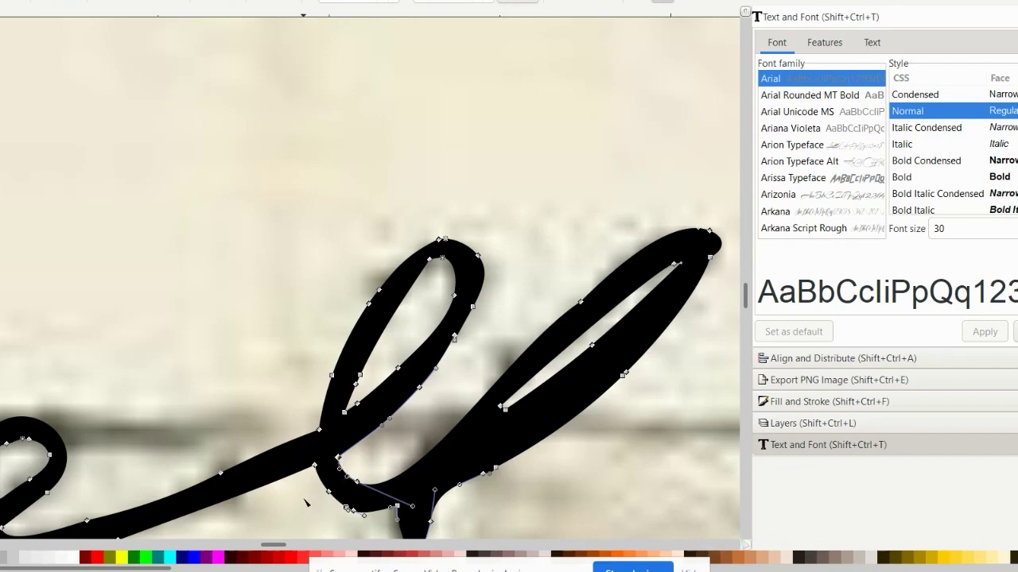
pyautogui.scroll(-1, 442, 439)
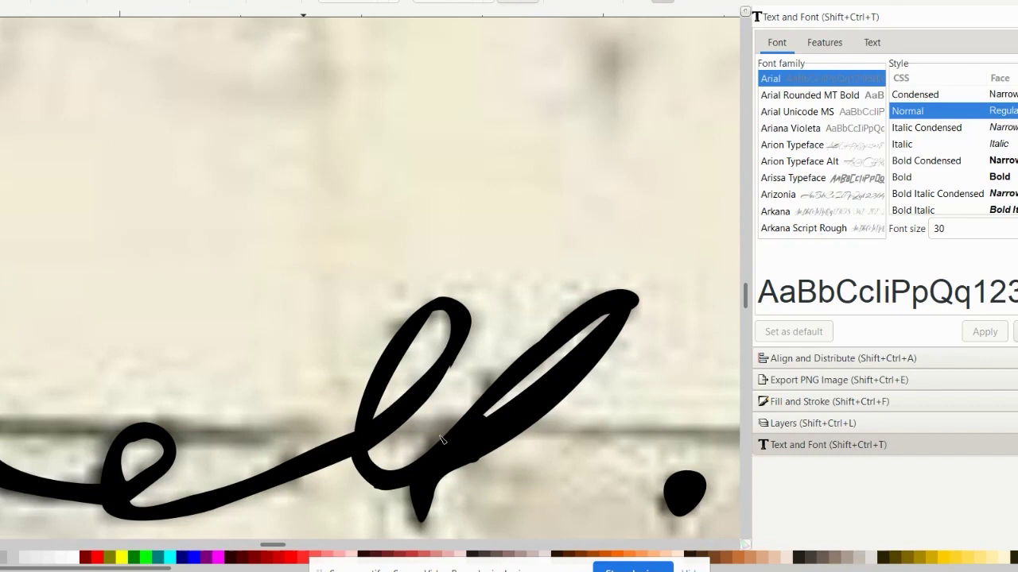
pyautogui.scroll(-2, 605, 419)
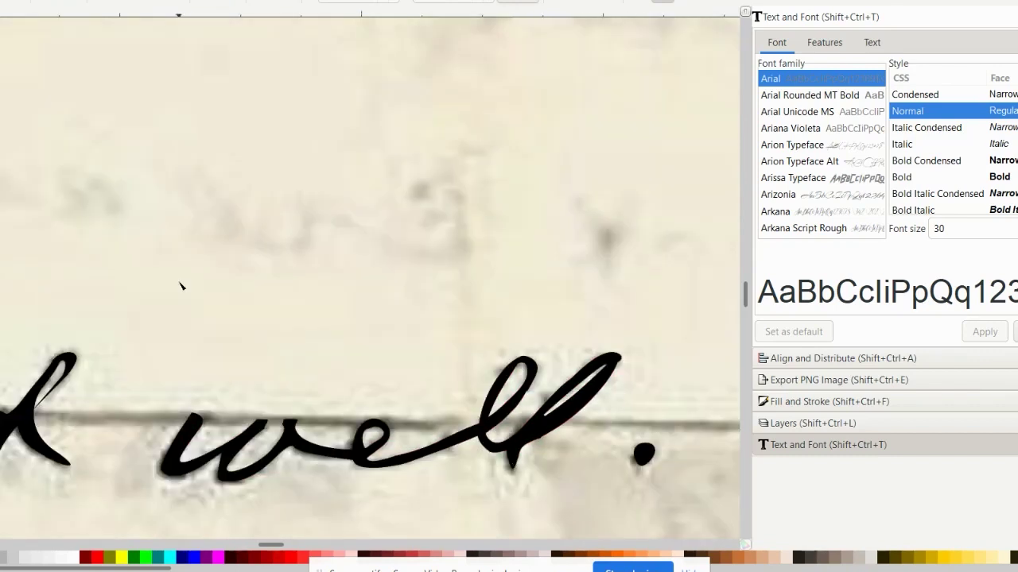
pyautogui.press('s')
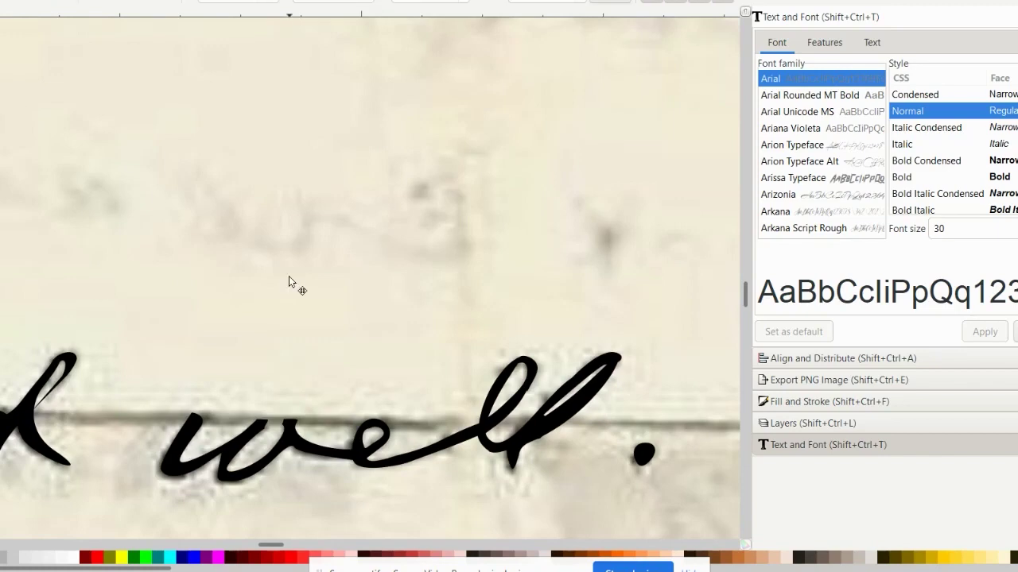
# Step: Compare the whole tracing with the scanned handwriting by shifting it off the scan and lining it back up
pyautogui.scroll(-1, 289, 276)
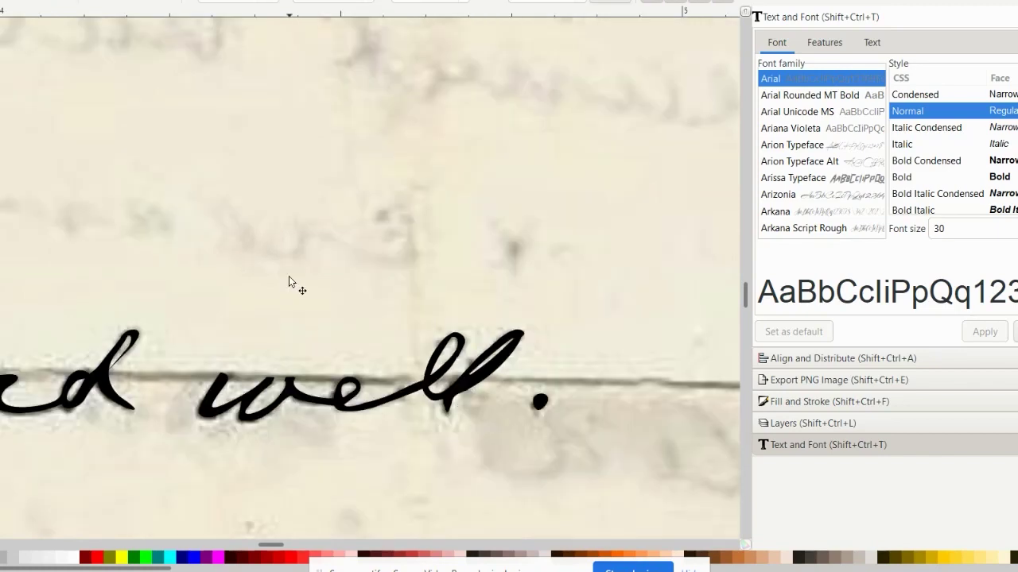
pyautogui.scroll(-3, 289, 280)
pyautogui.hscroll(-6, 290, 277)
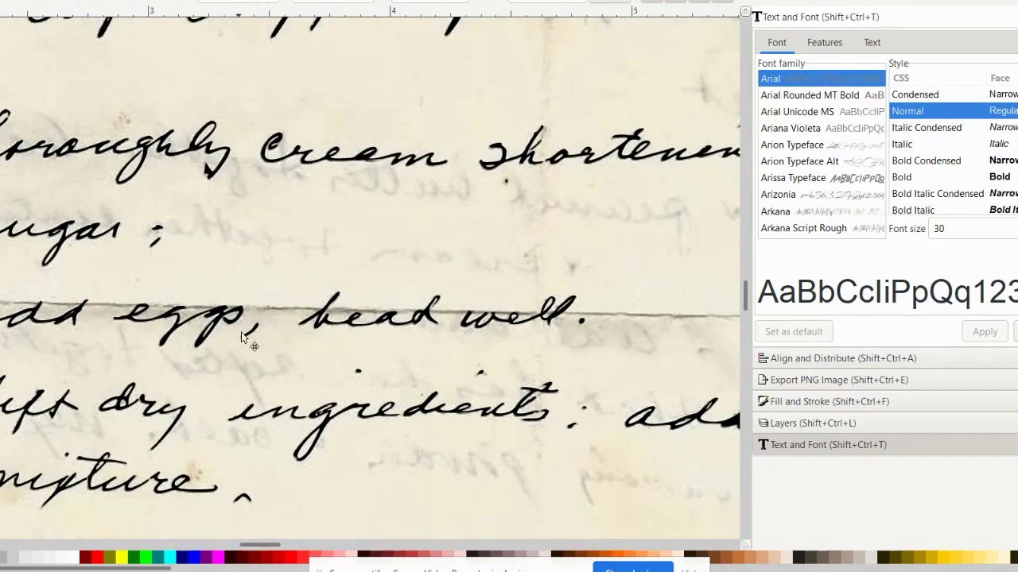
pyautogui.scroll(2, 241, 331)
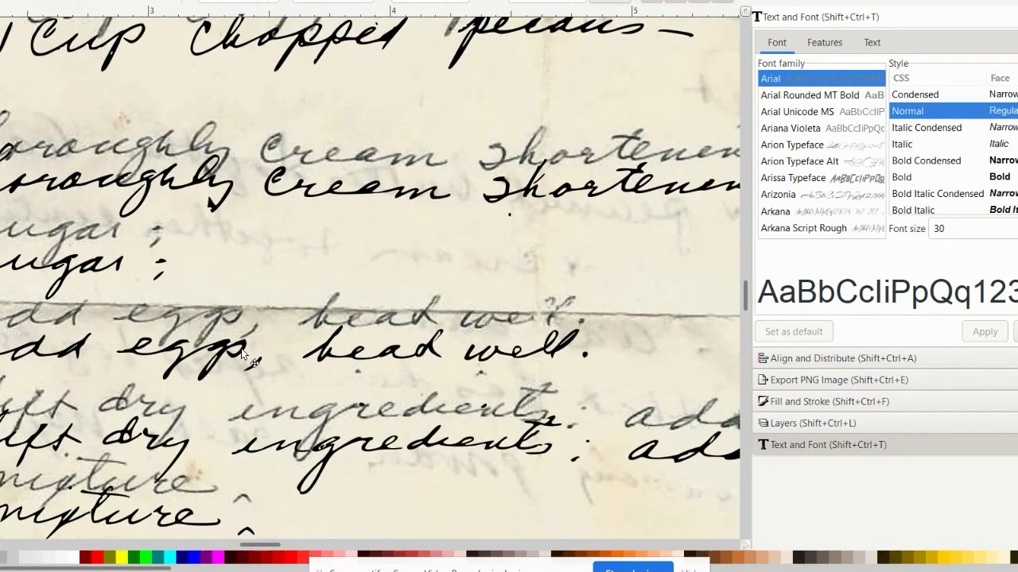
pyautogui.scroll(-1, 242, 350)
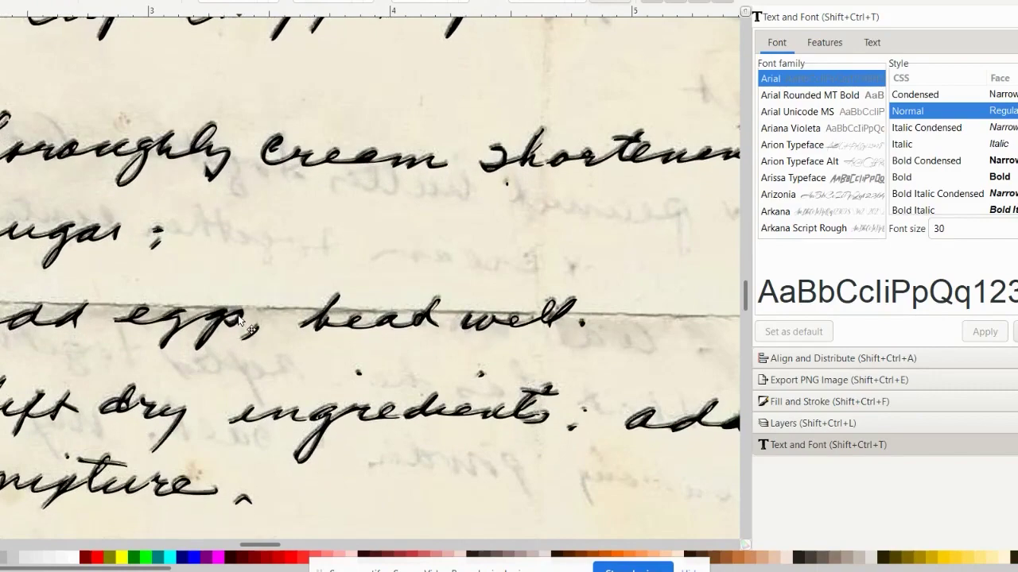
pyautogui.moveTo(236, 334)
pyautogui.mouseDown()
pyautogui.moveTo(237, 345)
pyautogui.moveTo(234, 313)
pyautogui.mouseUp()
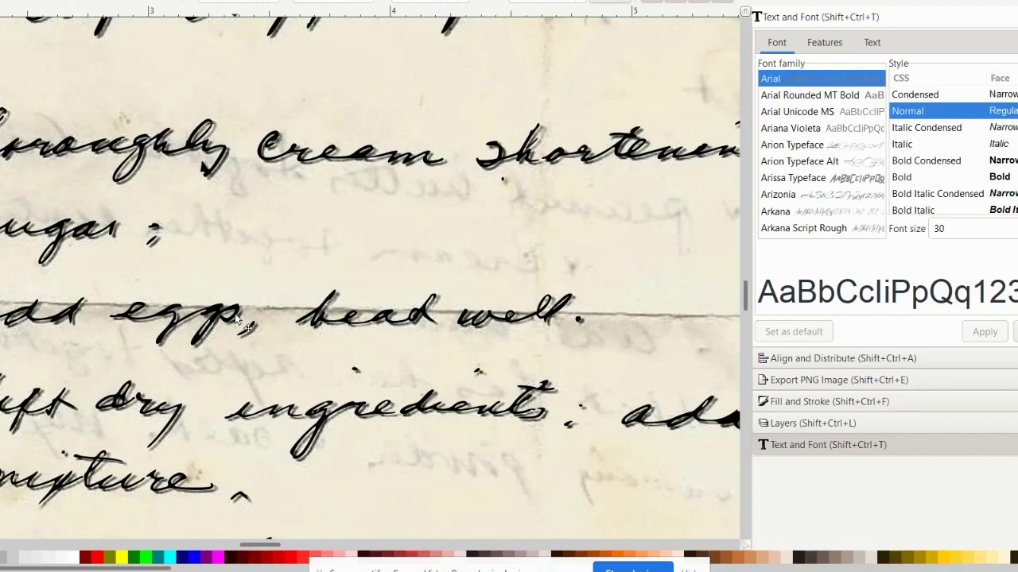
pyautogui.moveTo(235, 314); pyautogui.dragTo(240, 318)
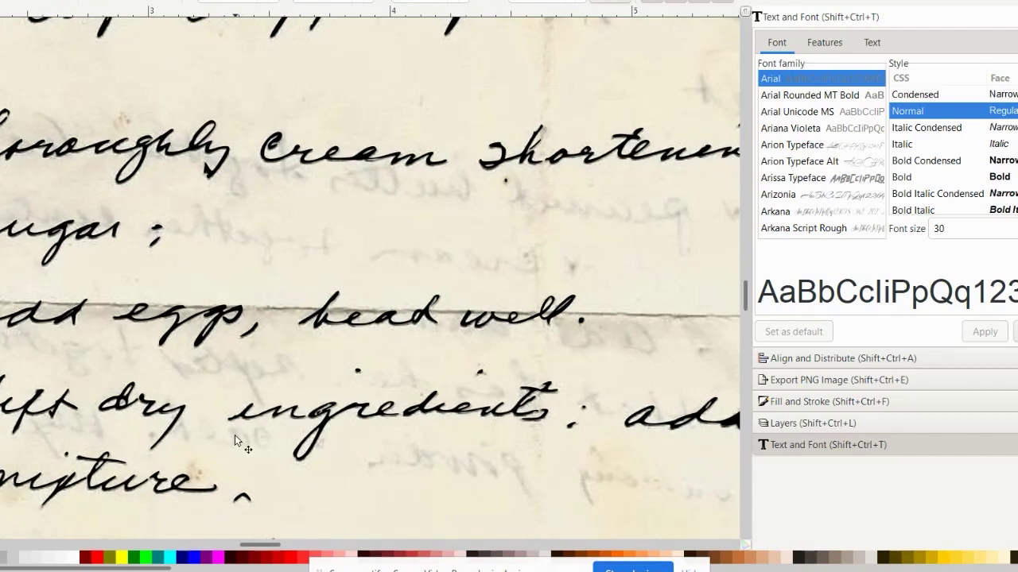
# Step: Separate the traced recipe from the scan, delete the scanned image, and reposition the tracing on the page
pyautogui.scroll(-3, 235, 436)
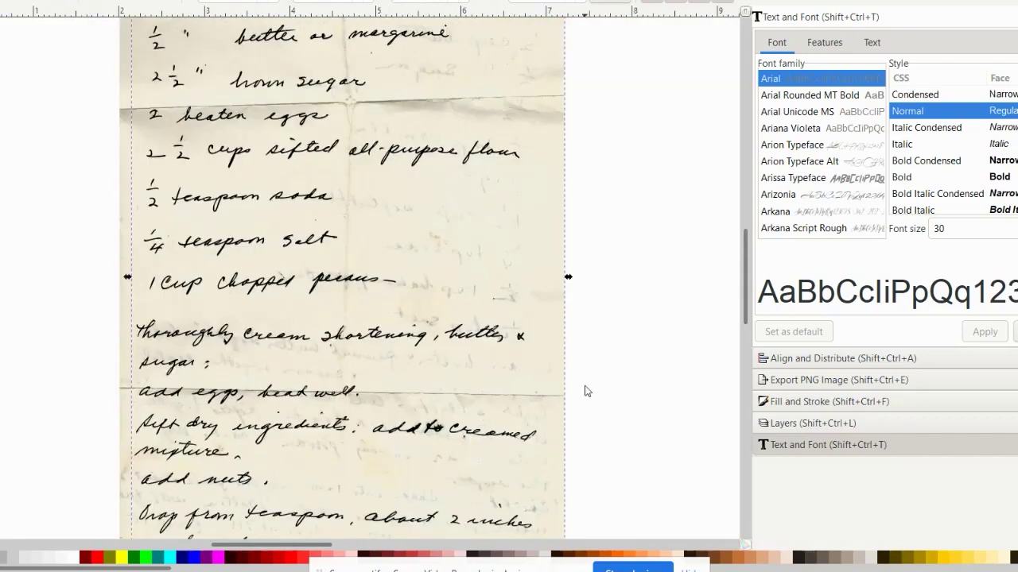
pyautogui.scroll(-2, 367, 394)
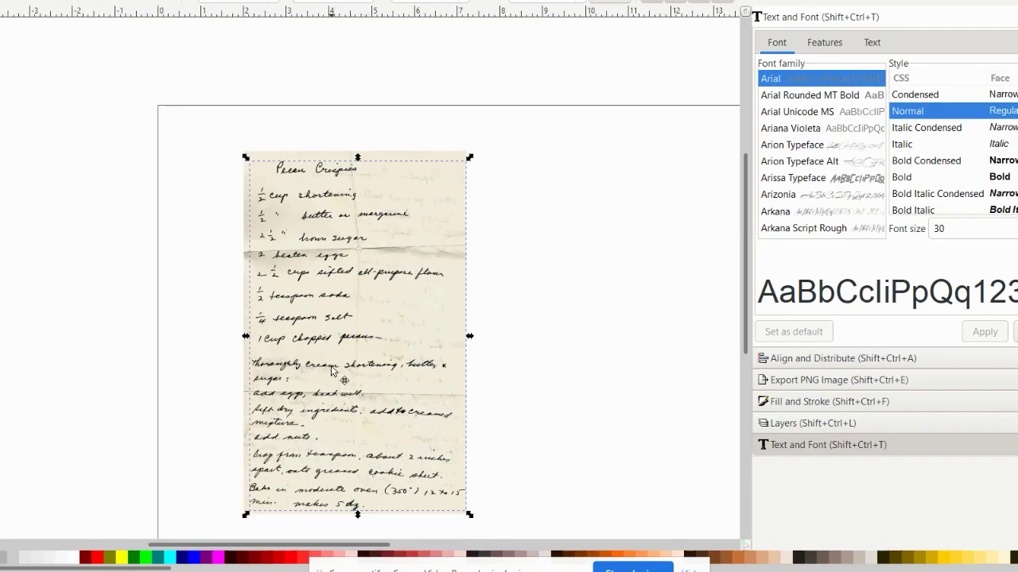
pyautogui.moveTo(332, 367); pyautogui.dragTo(568, 368)
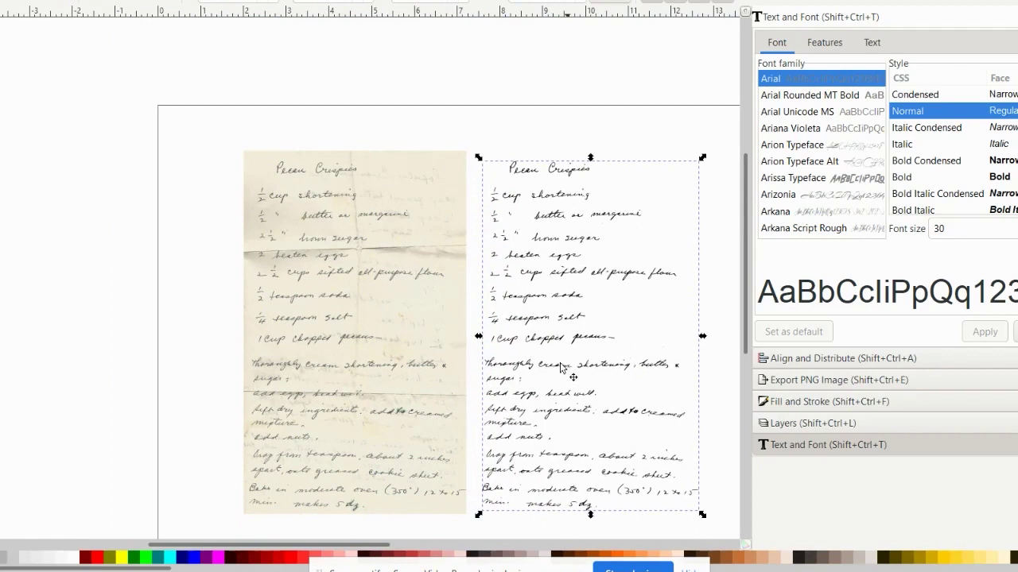
pyautogui.click(422, 339)
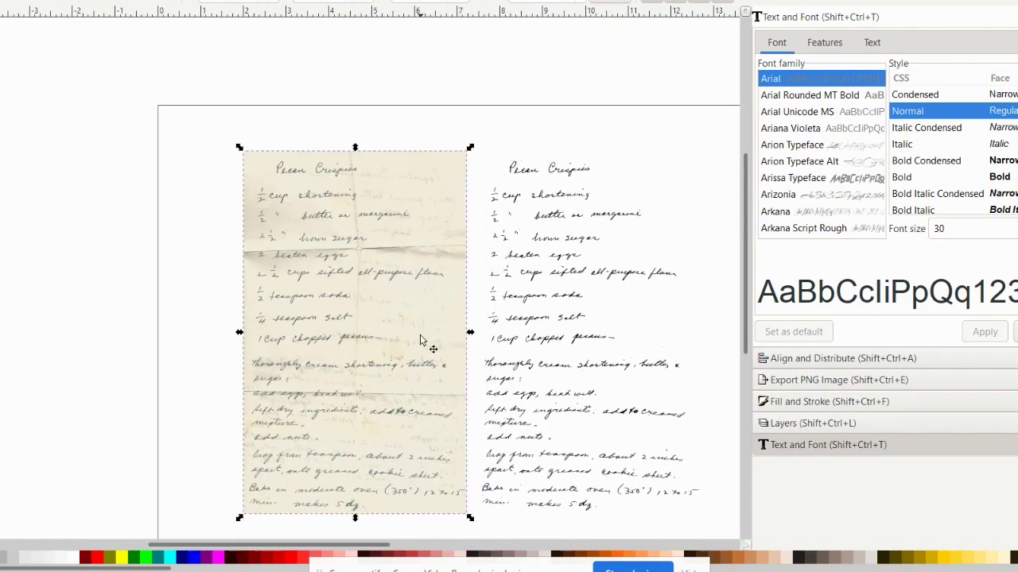
pyautogui.press('Delete')
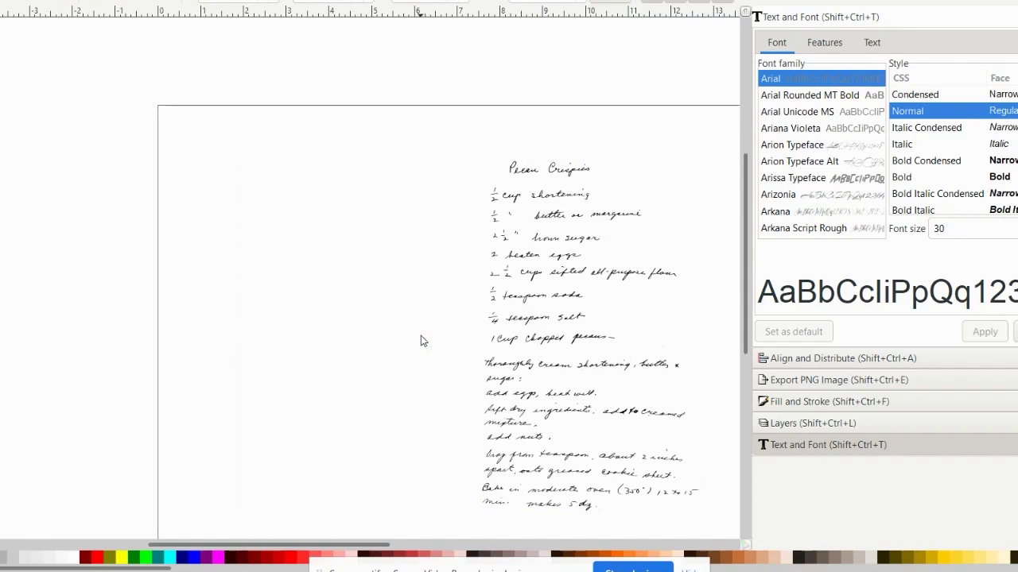
pyautogui.moveTo(569, 315); pyautogui.dragTo(483, 309)
pyautogui.click(275, 291)
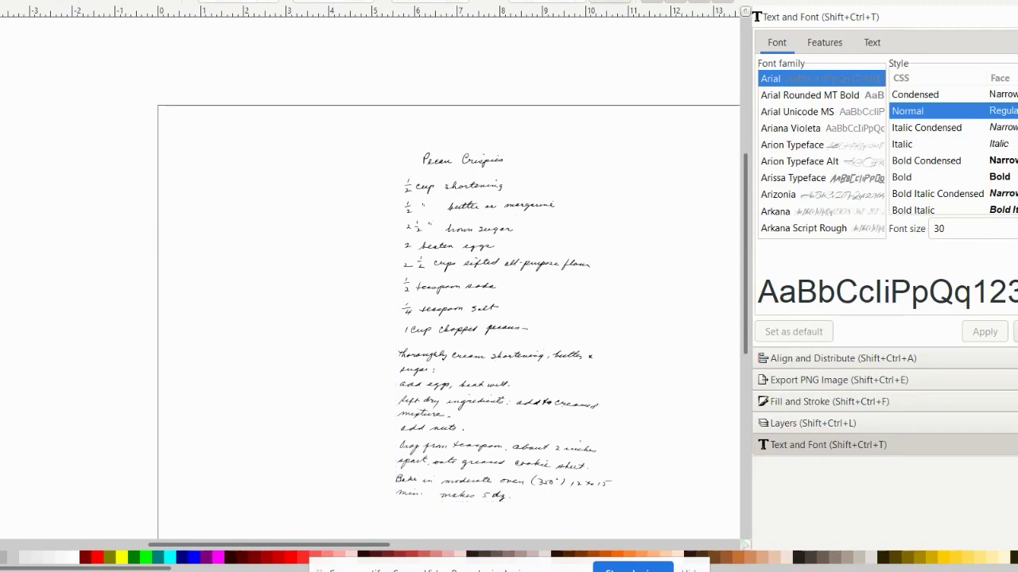
# Step: Draw a rectangle around the traced recipe and resize it to about 7 wide by 9 high on the rulers
pyautogui.press('r')
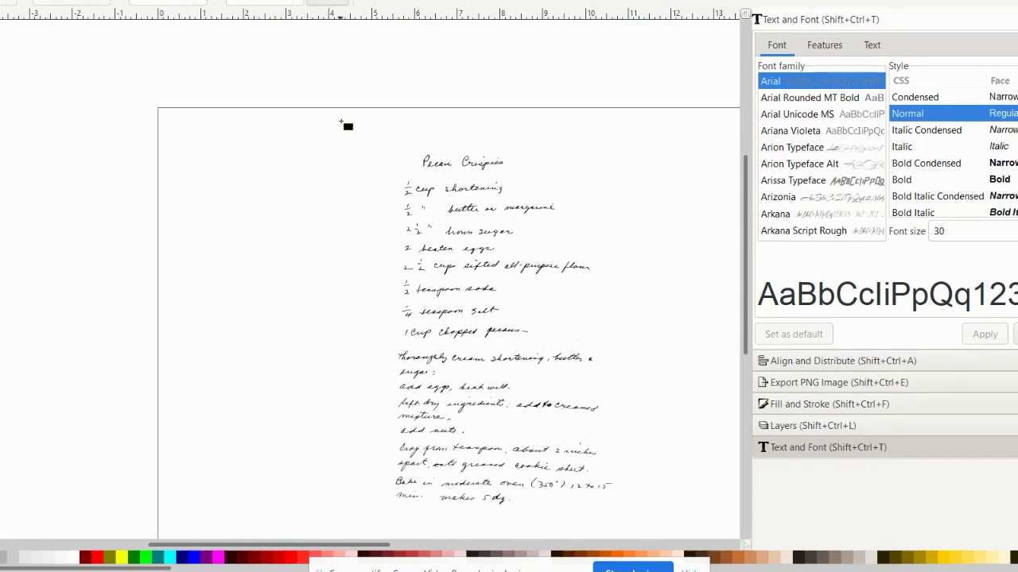
pyautogui.moveTo(341, 121); pyautogui.dragTo(661, 521)
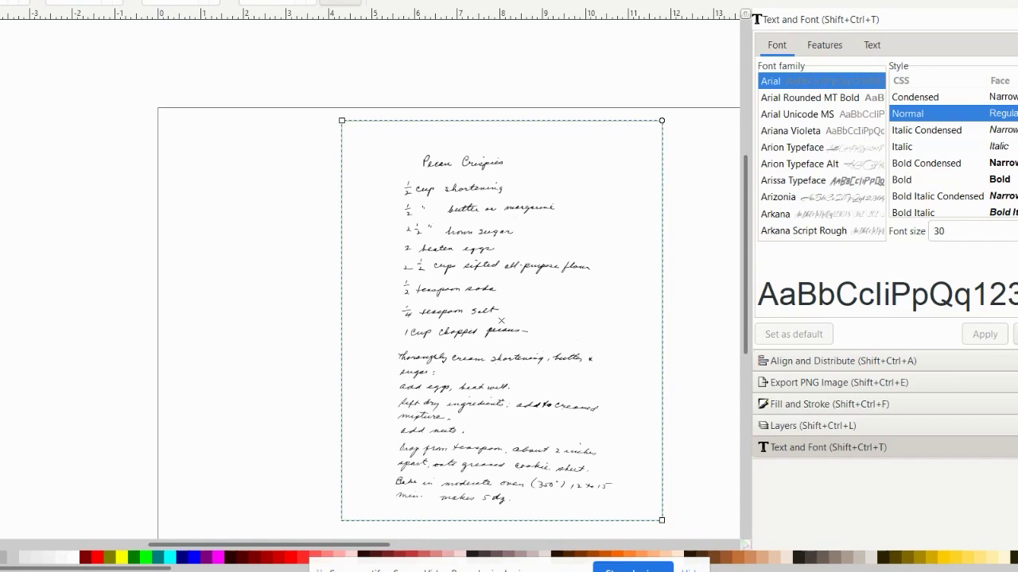
pyautogui.press('s')
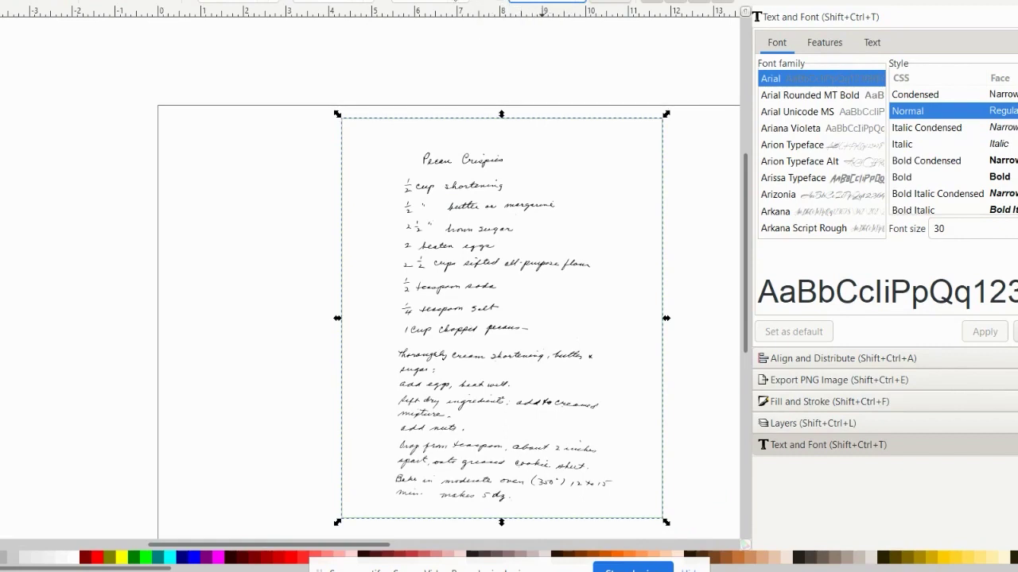
pyautogui.click(430, 1)
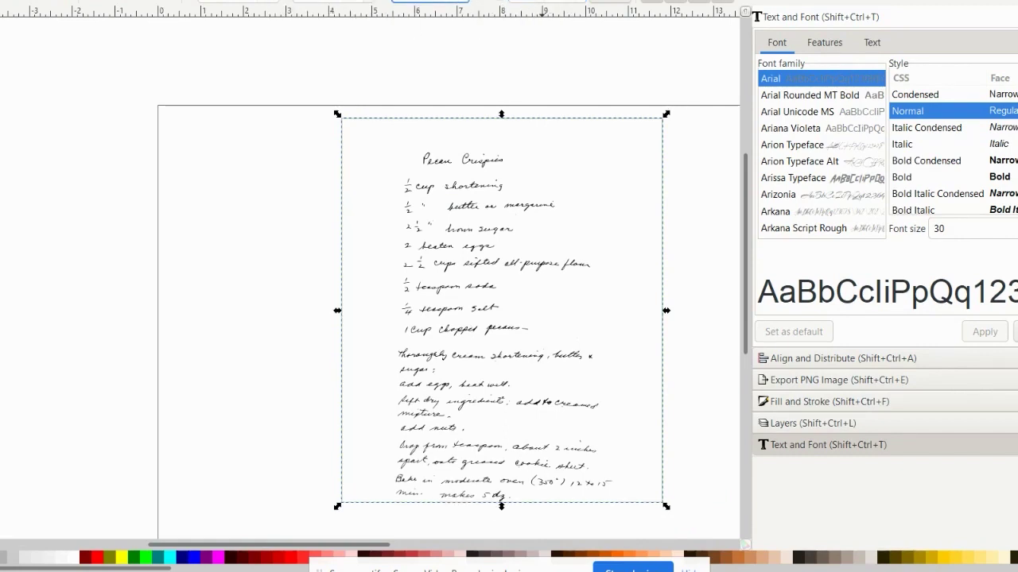
pyautogui.press('Return')
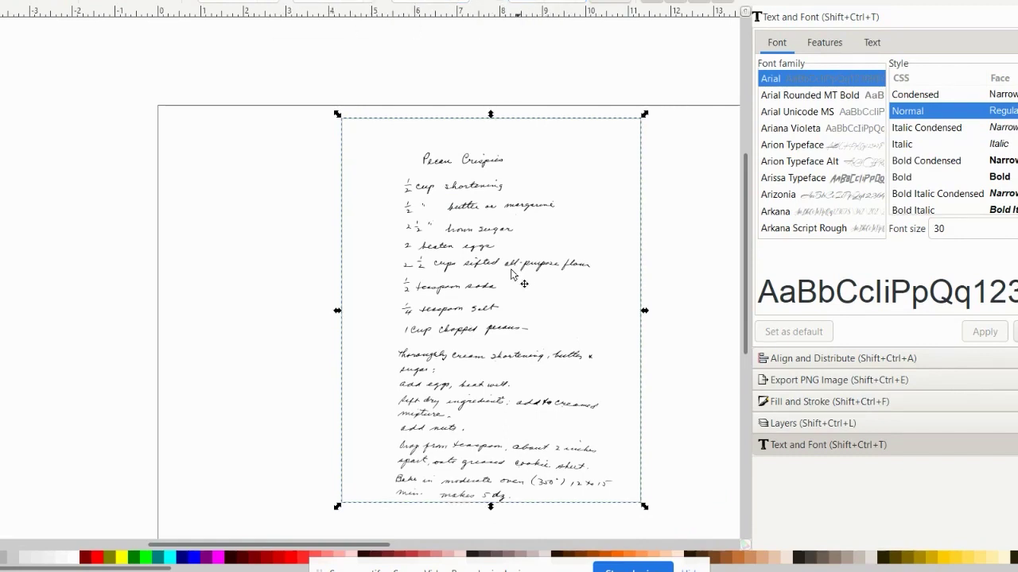
# Step: Enlarge the traced recipe proportionally until it nearly fills the rectangle's height and shift it slightly left inside the frame
pyautogui.click(465, 335)
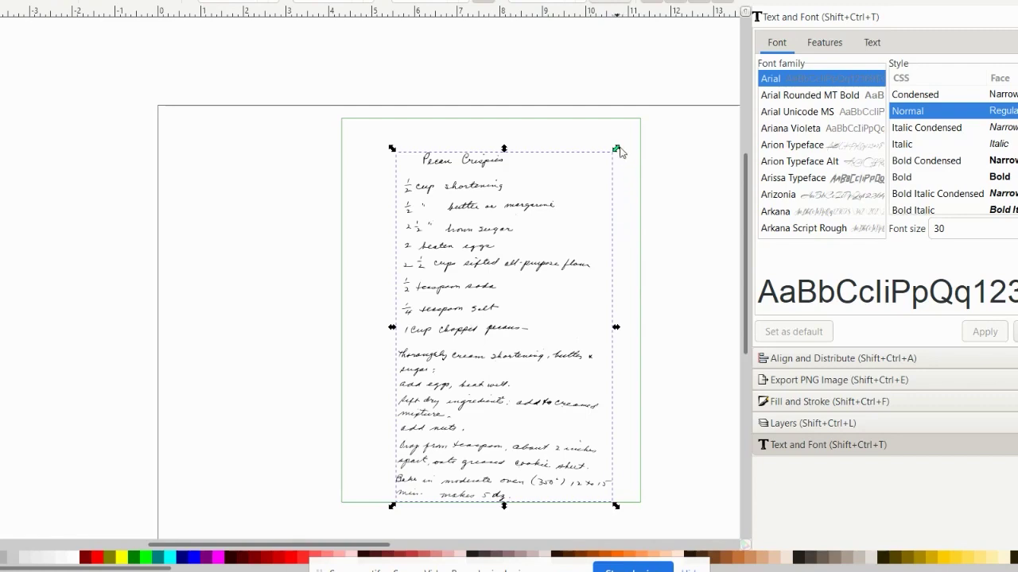
pyautogui.moveTo(617, 149); pyautogui.dragTo(645, 126)
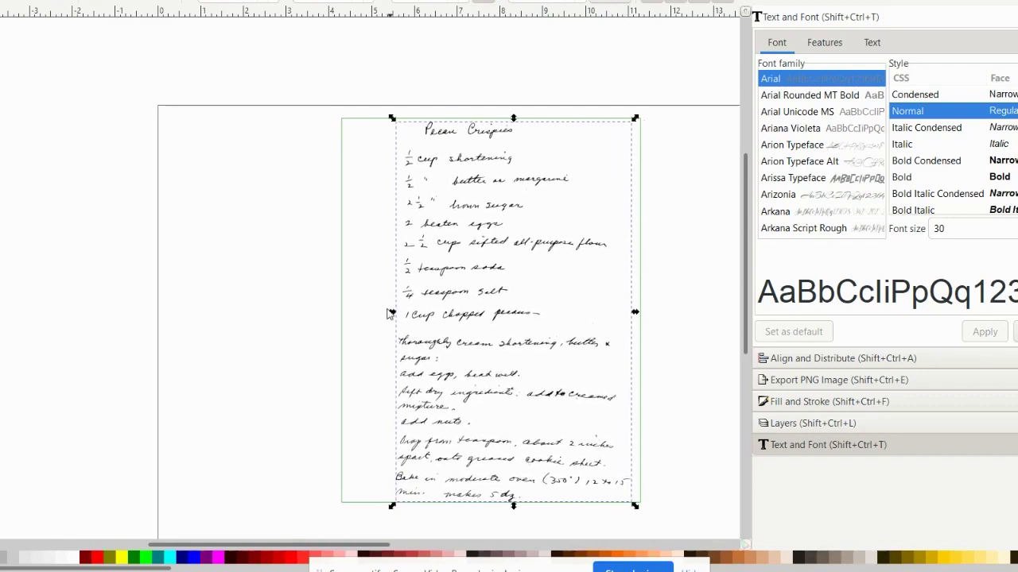
pyautogui.click(415, 313)
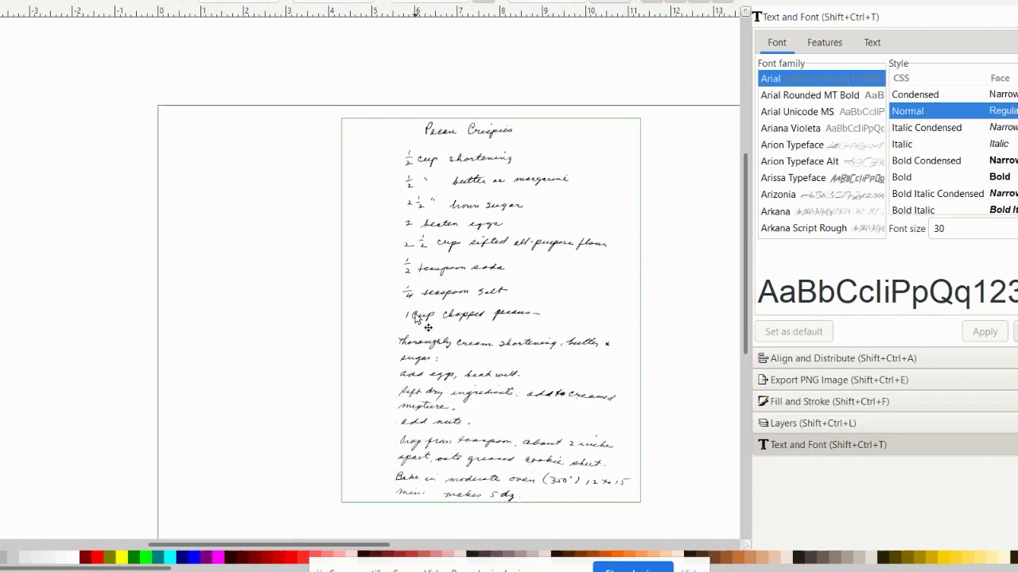
pyautogui.moveTo(428, 327); pyautogui.dragTo(413, 325)
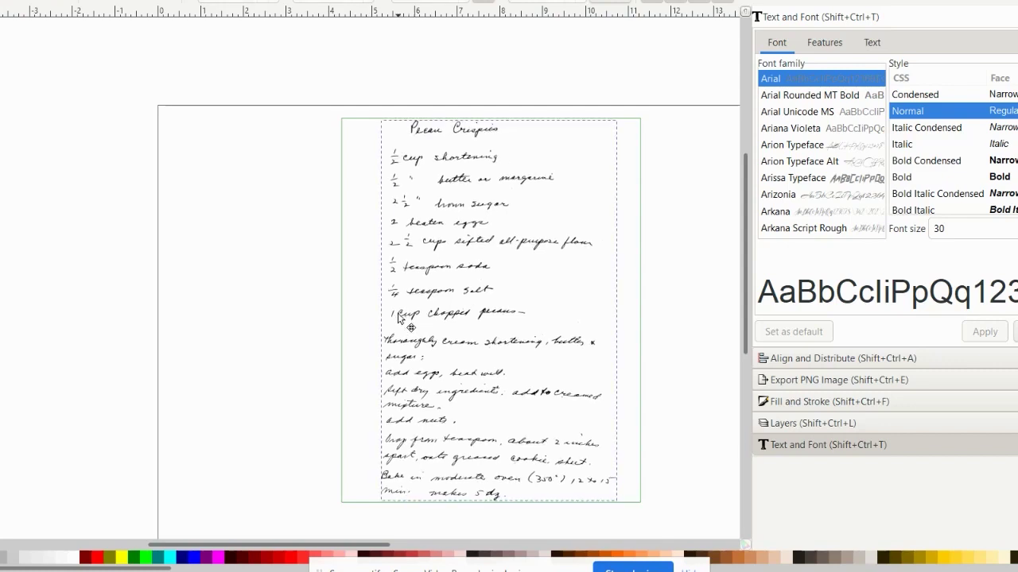
# Step: Center the traced recipe horizontally and vertically on the rectangle using Align and Distribute
pyautogui.keyDown('shift'); pyautogui.click(642, 364); pyautogui.keyUp('shift')
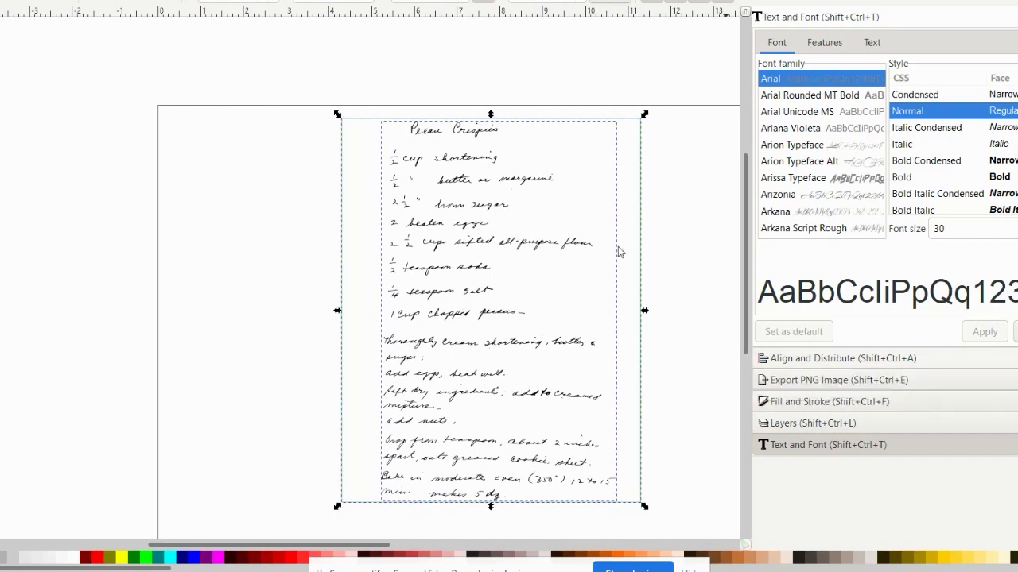
pyautogui.hotkey('alt', 'o')
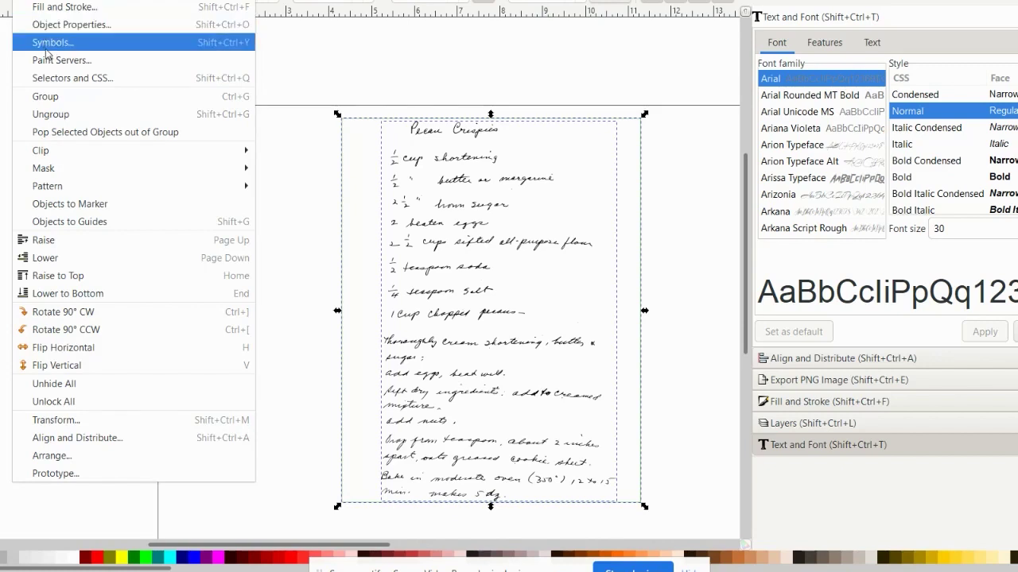
pyautogui.click(87, 438)
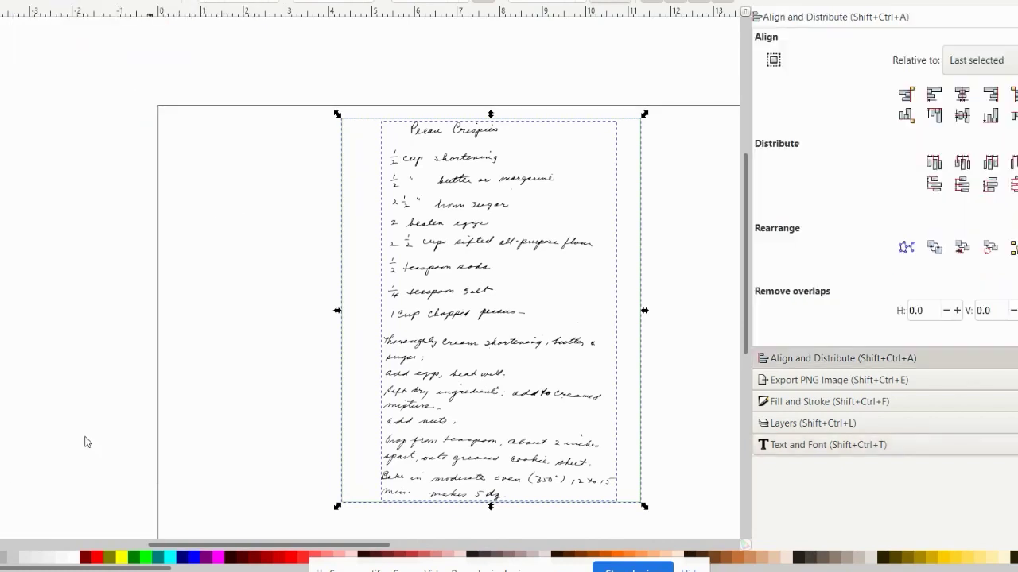
pyautogui.click(962, 93)
pyautogui.click(962, 115)
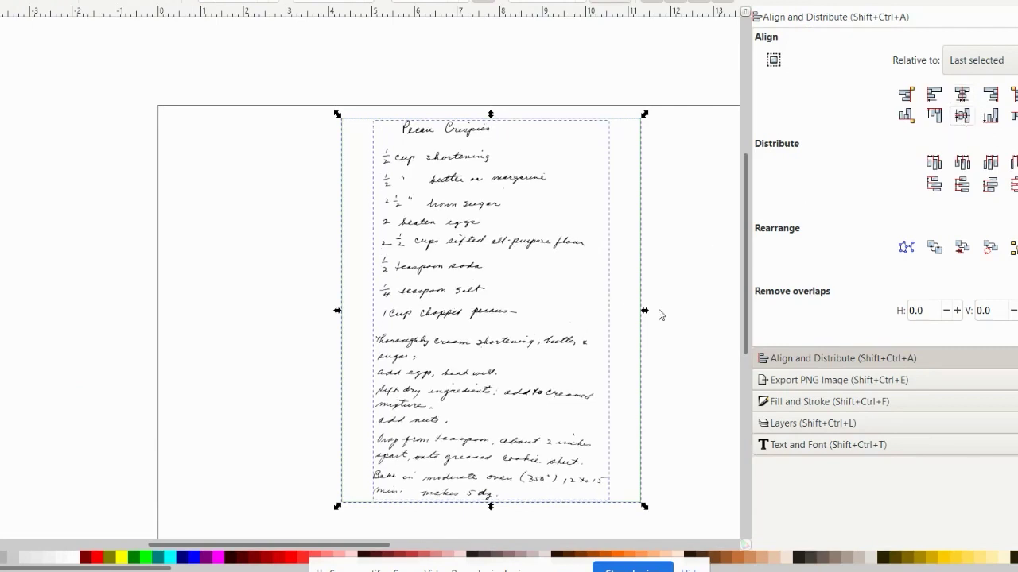
pyautogui.click(698, 328)
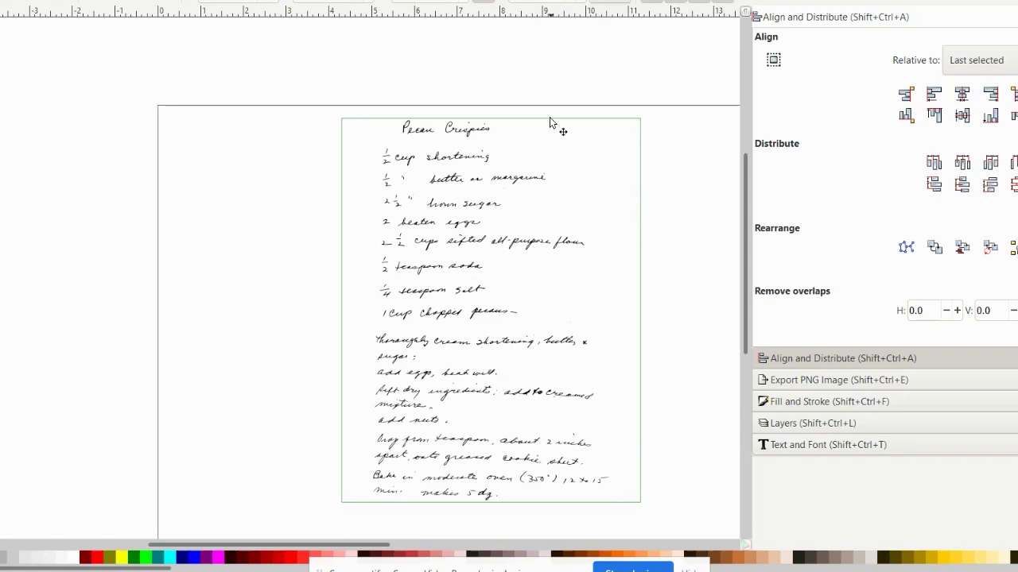
# Step: Scale the traced recipe down to leave a wider margin and recenter it on the rectangle in both directions
pyautogui.click(468, 179)
pyautogui.moveTo(373, 123); pyautogui.dragTo(388, 148)
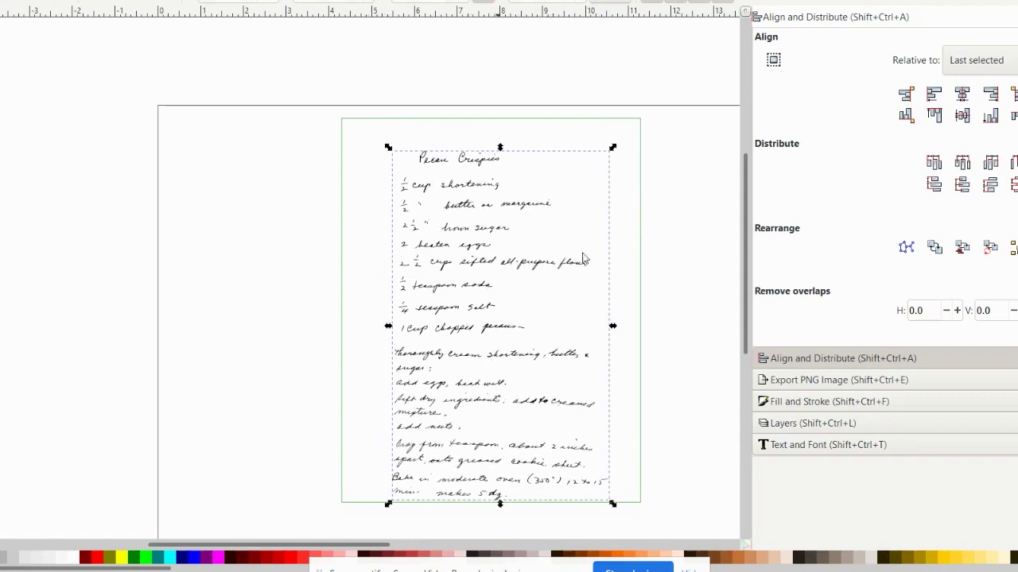
pyautogui.keyDown('shift'); pyautogui.click(640, 300); pyautogui.keyUp('shift')
pyautogui.click(961, 94)
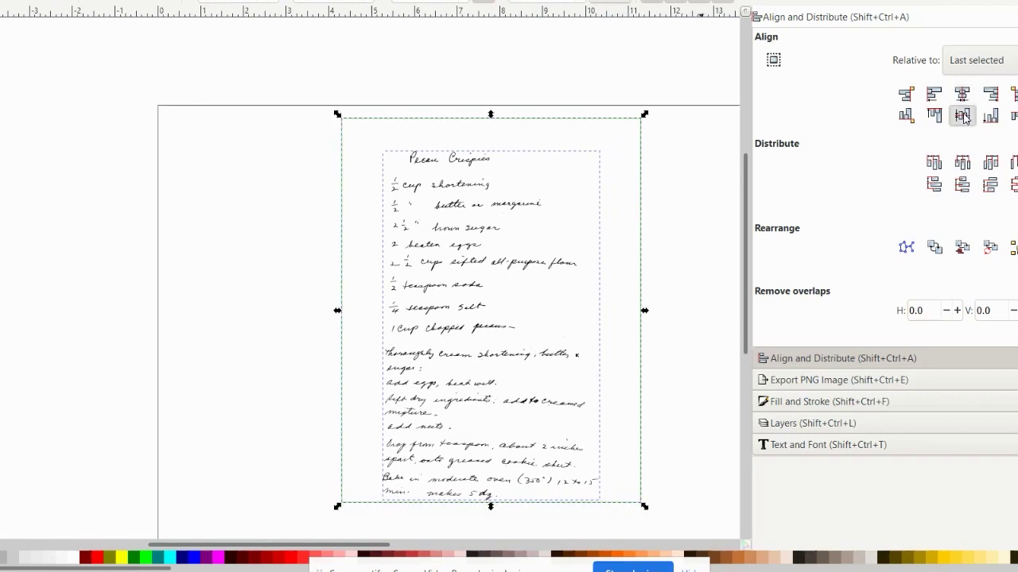
pyautogui.click(962, 114)
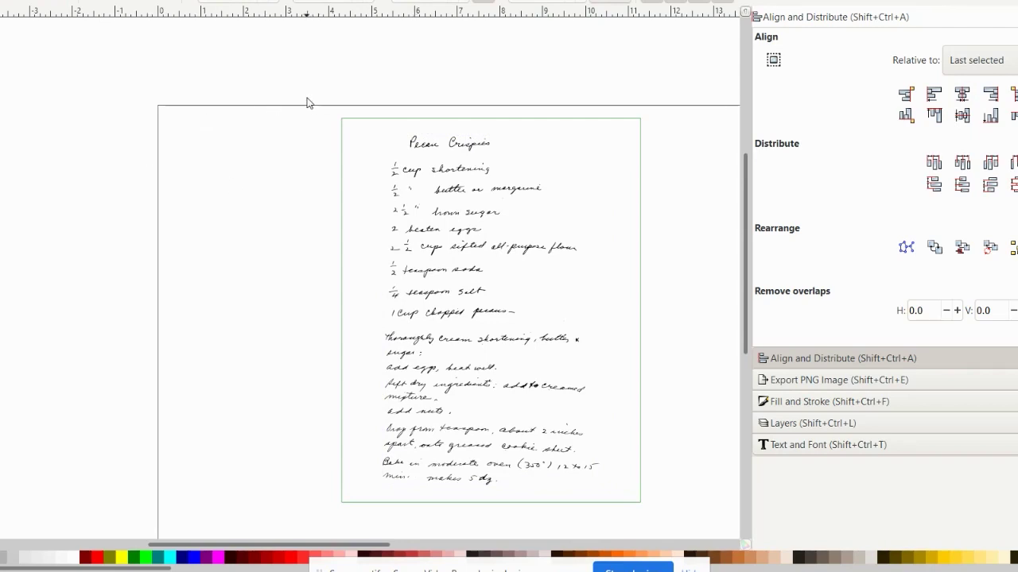
# Step: Fill the traced recipe text with bright green
pyautogui.moveTo(306, 98); pyautogui.dragTo(674, 518)
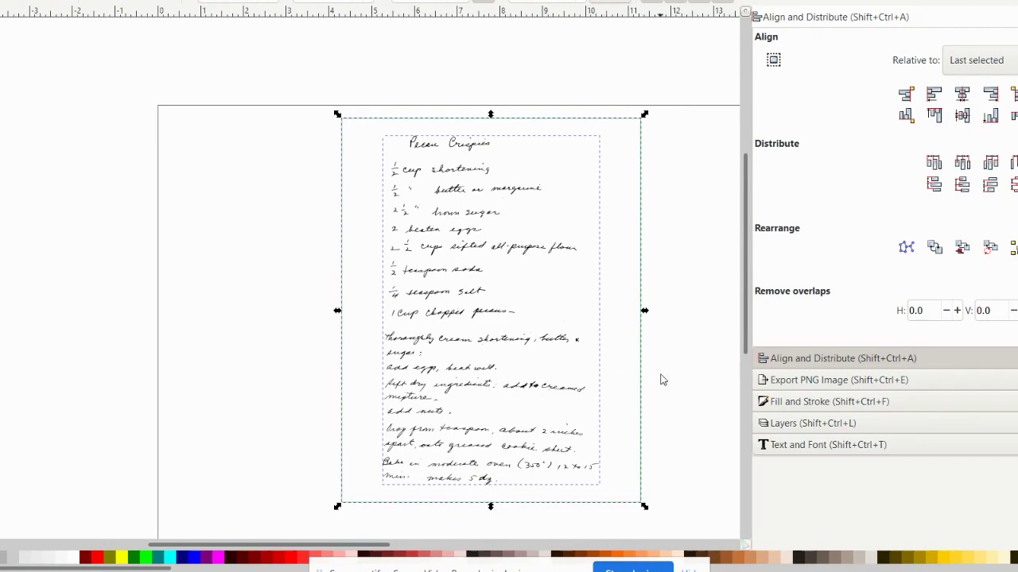
pyautogui.click(494, 316)
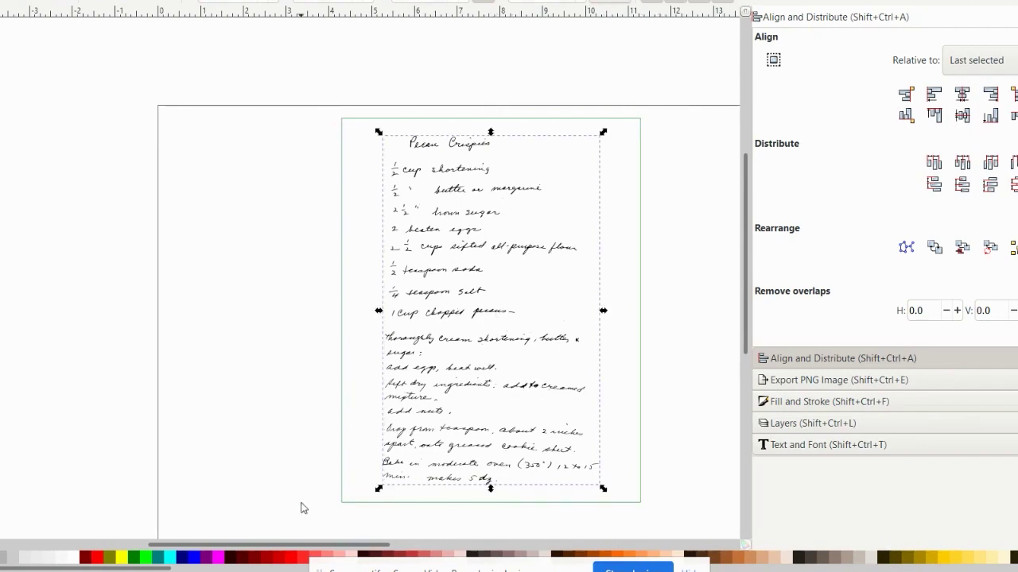
pyautogui.click(147, 559)
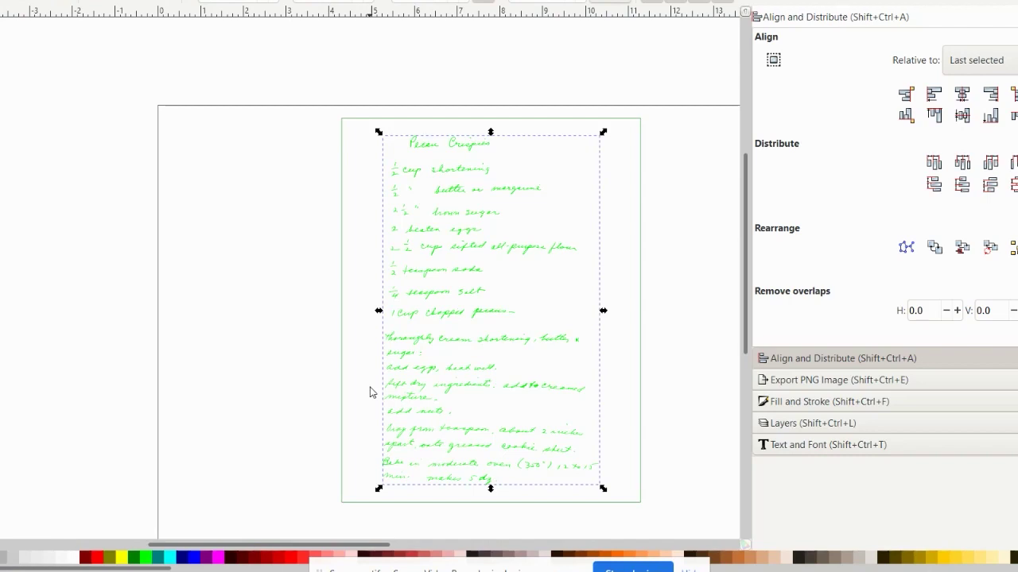
pyautogui.press('Escape')
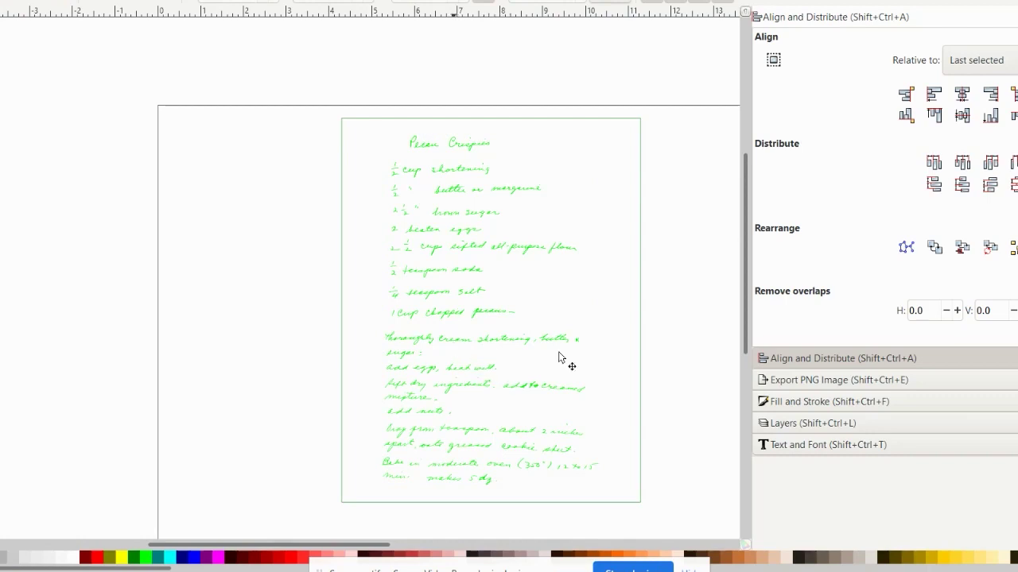
# Step: Change the rectangle's outline color to red
pyautogui.click(640, 384)
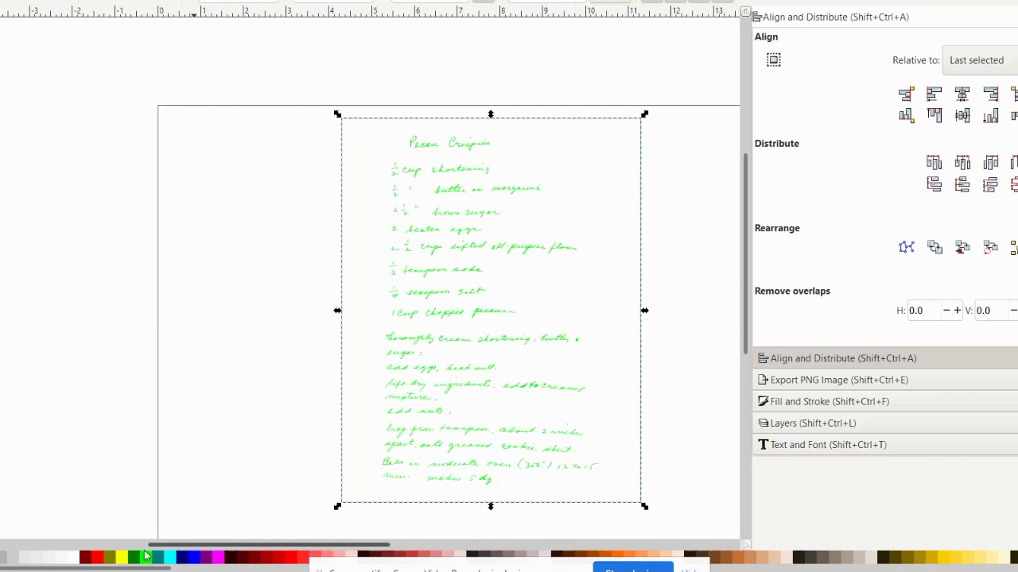
pyautogui.keyDown('shift'); pyautogui.click(98, 559); pyautogui.keyUp('shift')
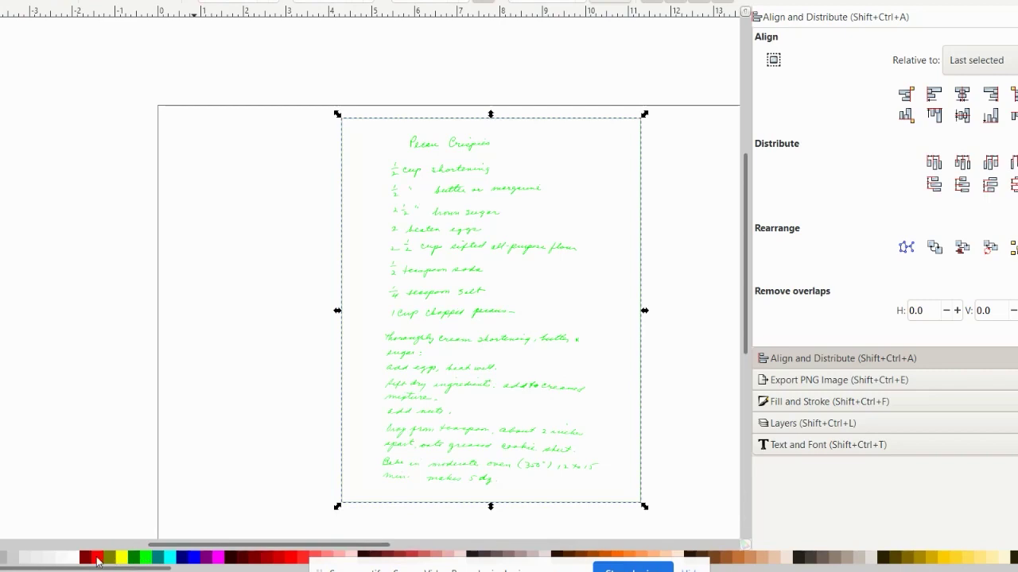
pyautogui.click(247, 396)
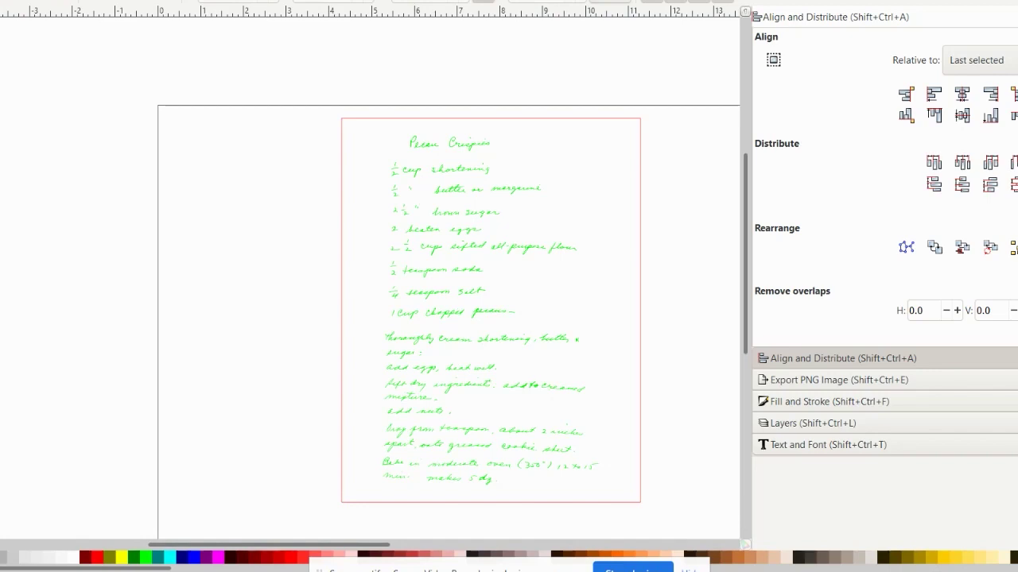
# Step: Save the drawing and bring up the open Google Chrome windows to switch away from the drawing
pyautogui.hotkey('alt', 'f')
pyautogui.click(48, 77)
pyautogui.moveTo(387, 571)
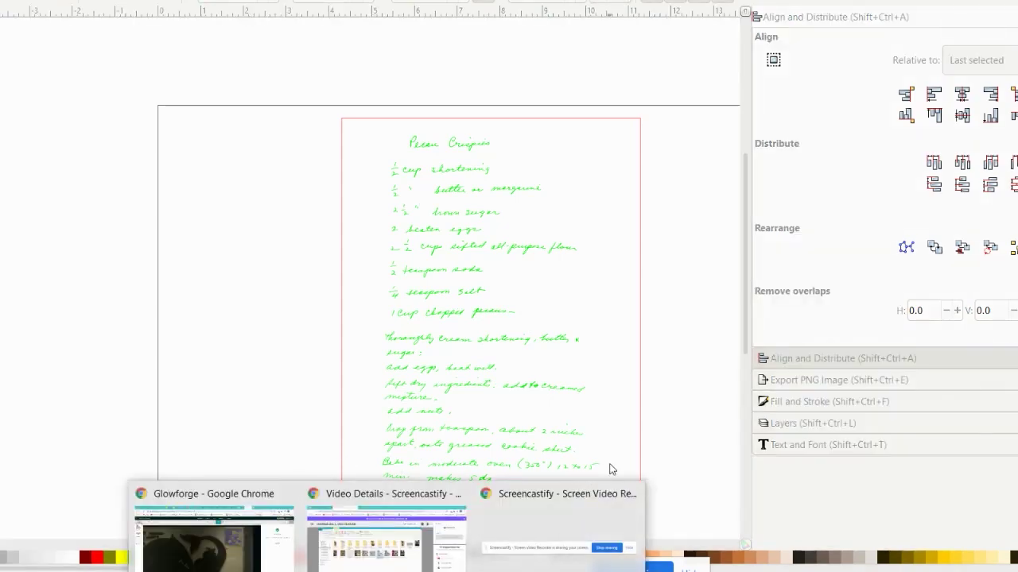
pyautogui.moveTo(464, 543)
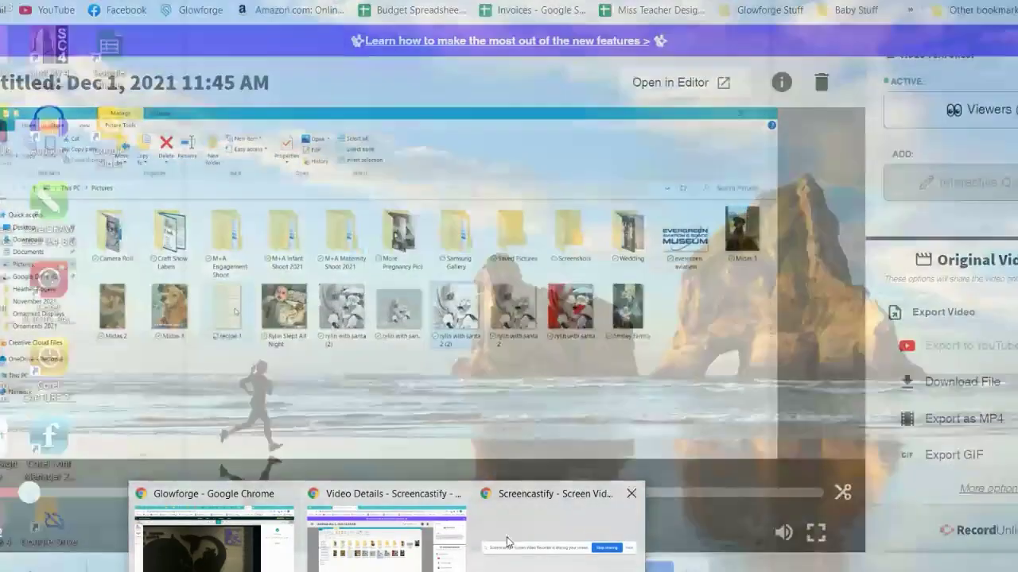